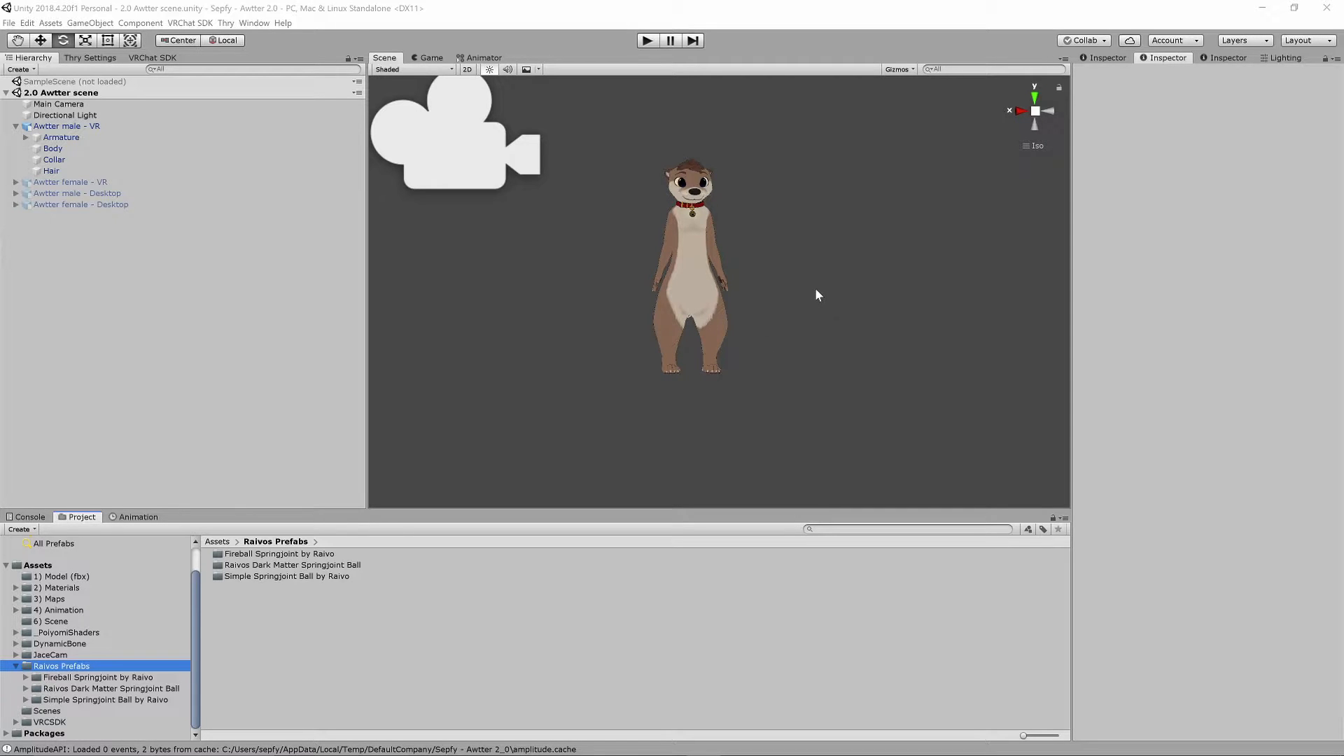
alt+drag(832, 296, 807, 338)
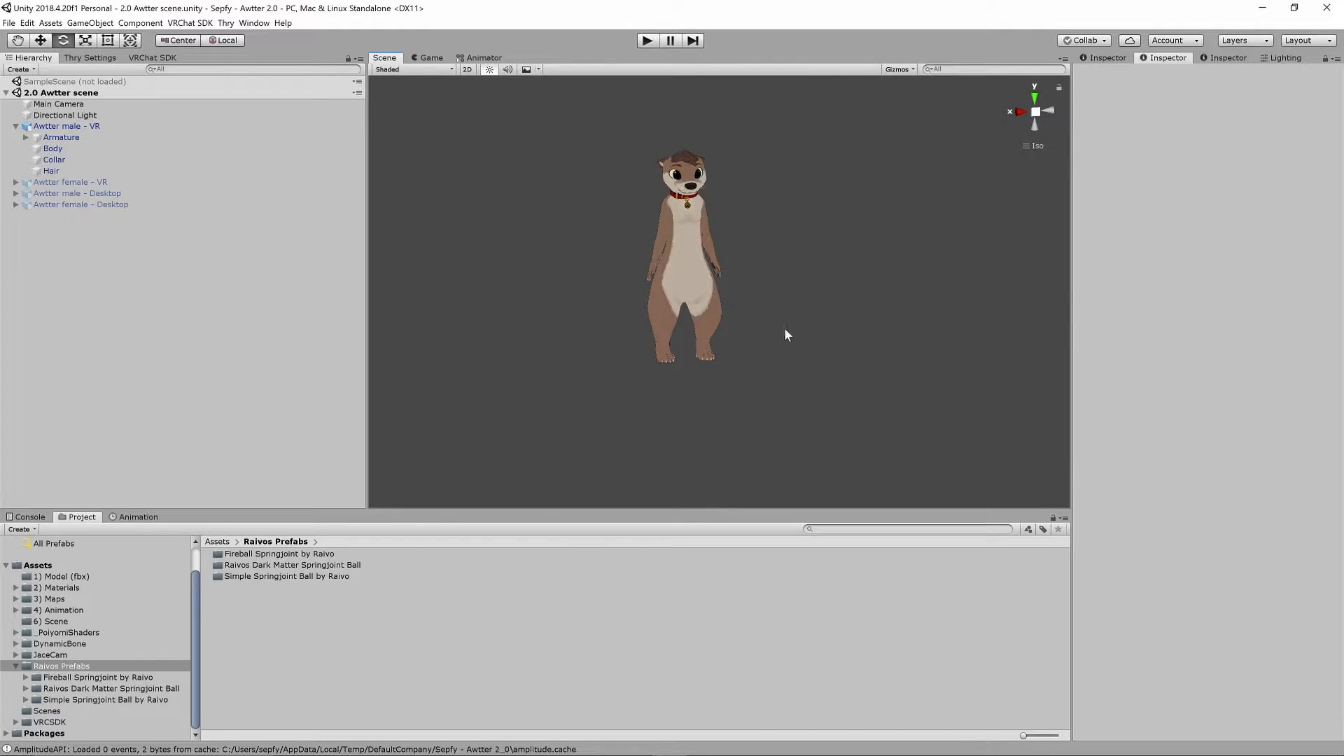
key(alt+Tab)
key(alt+Tab)
key(Escape)
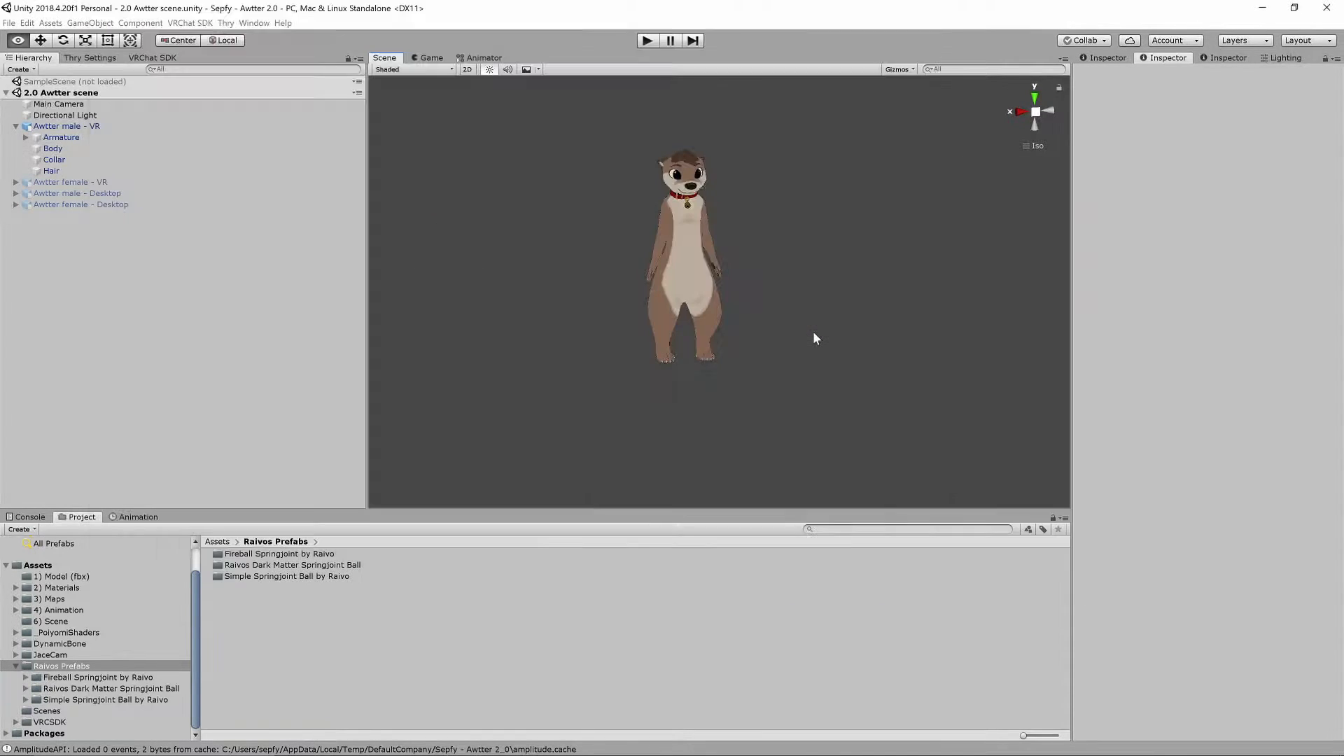
- Import the Black Hole Springjoint Ball by Raivo package from the Poi folder into the Unity project with all its items
key(alt+Tab)
key(alt+Tab)
alt+click(829, 299)
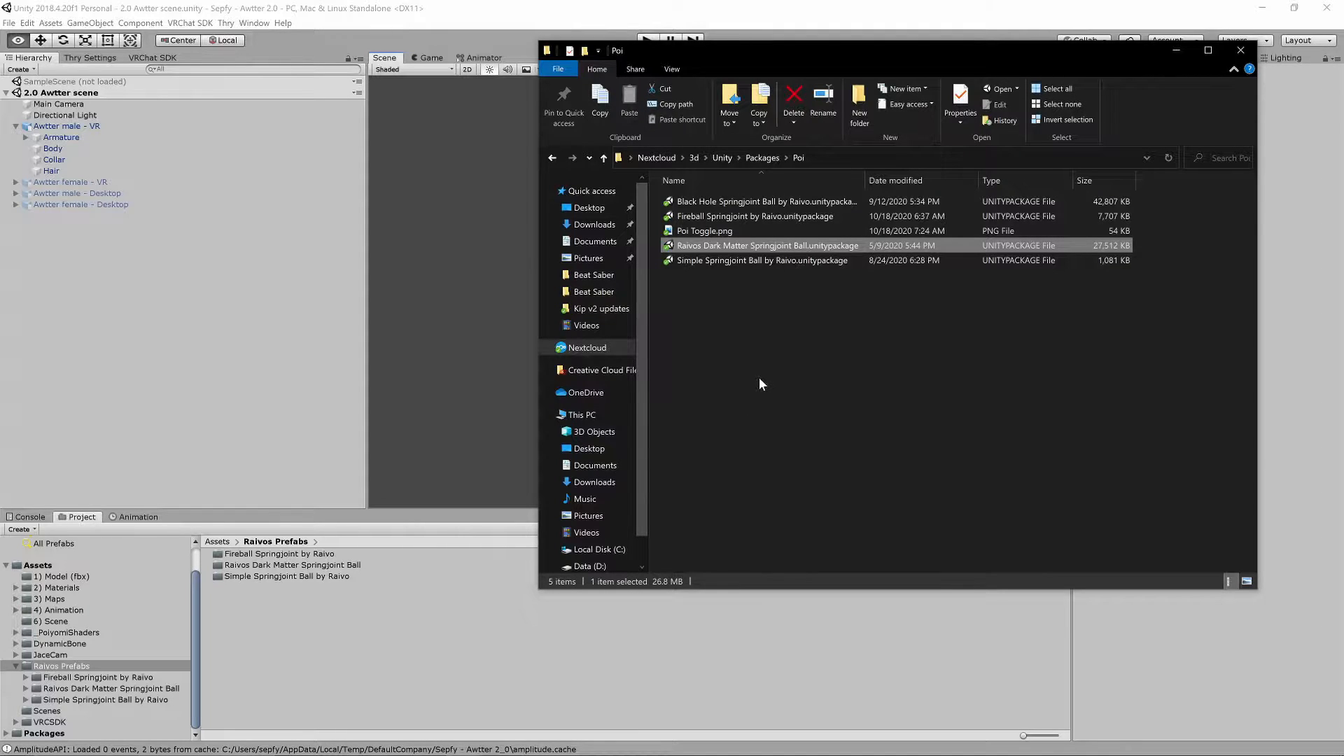
drag(726, 201, 42, 598)
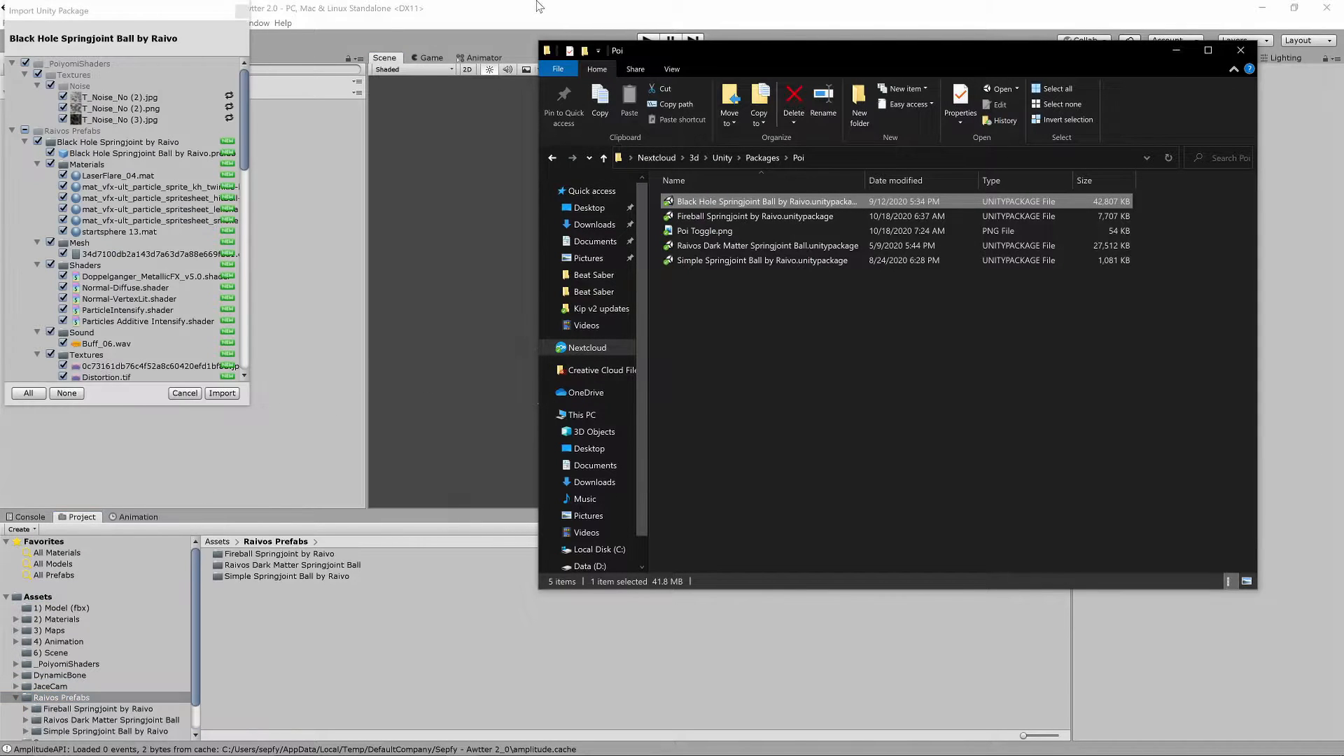
click(221, 393)
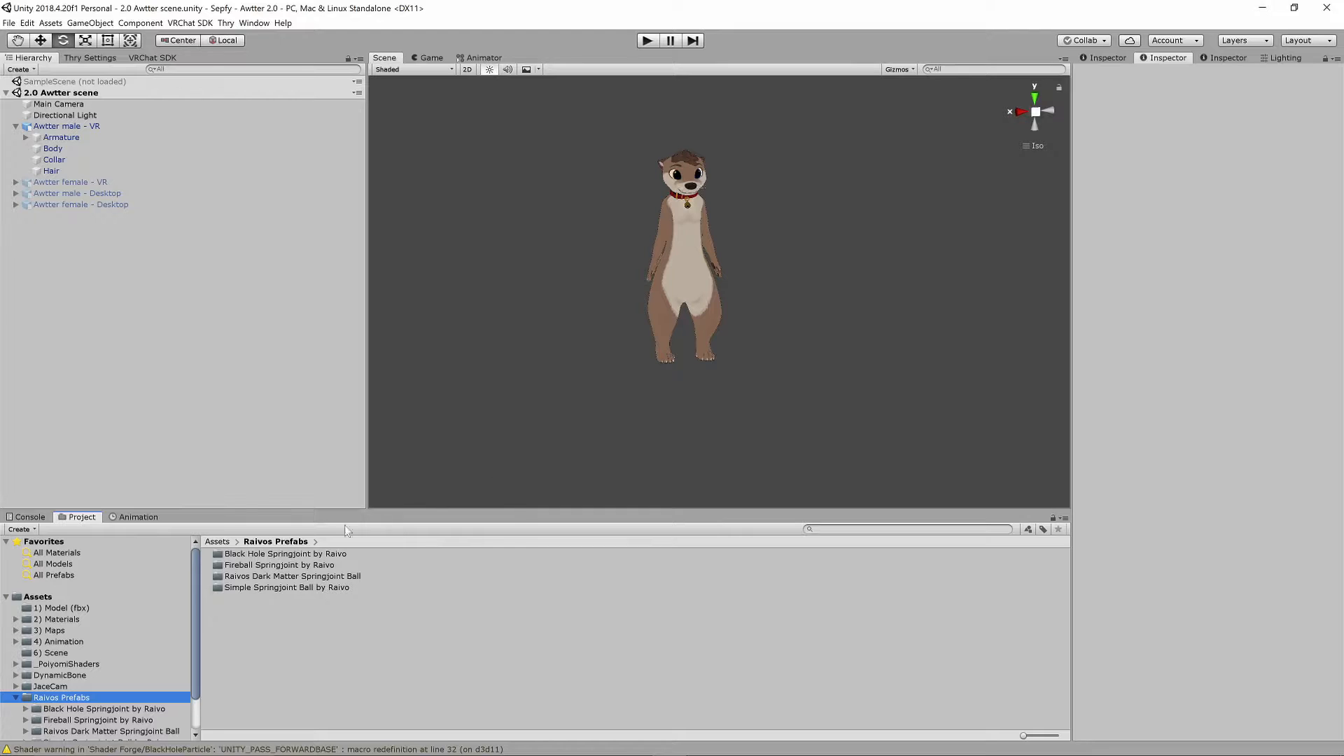
- Add the Black Hole Springjoint Ball by Raivo prefab from its folder as a child of Awtter male - VR
click(267, 555)
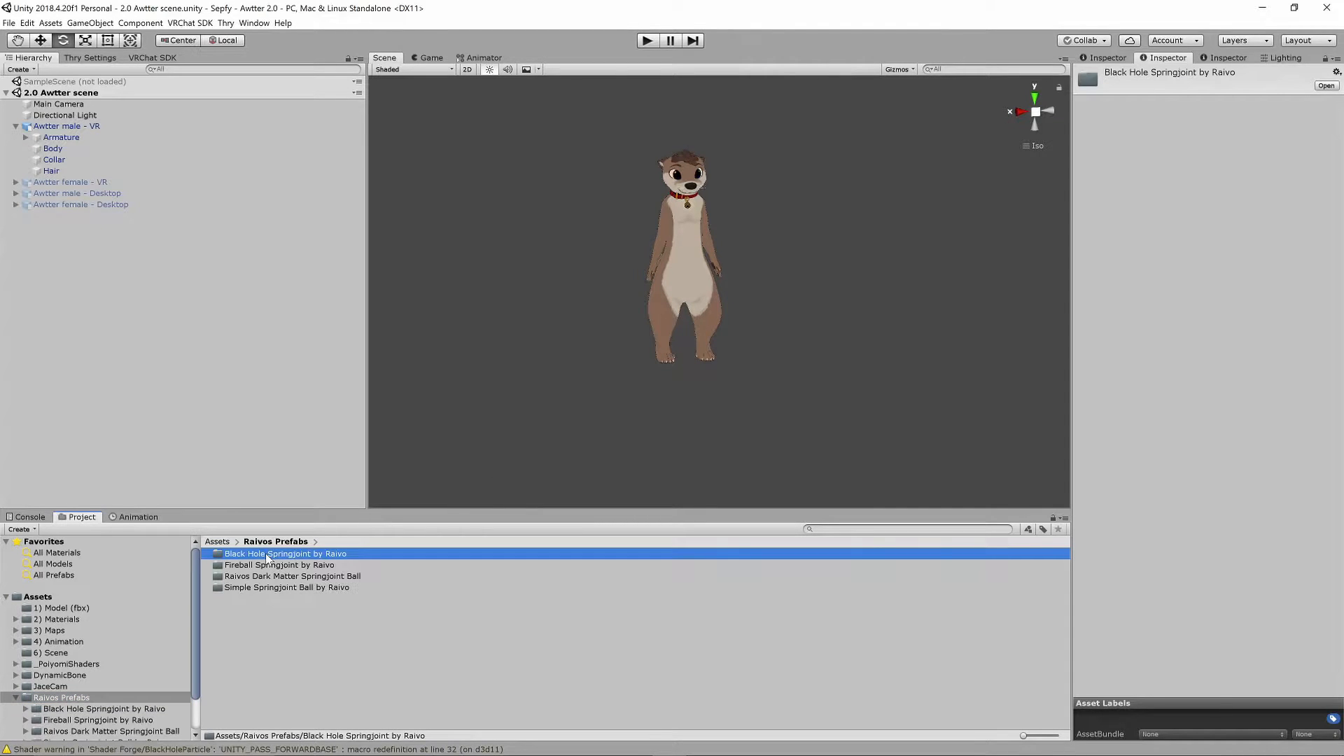
double_click(267, 557)
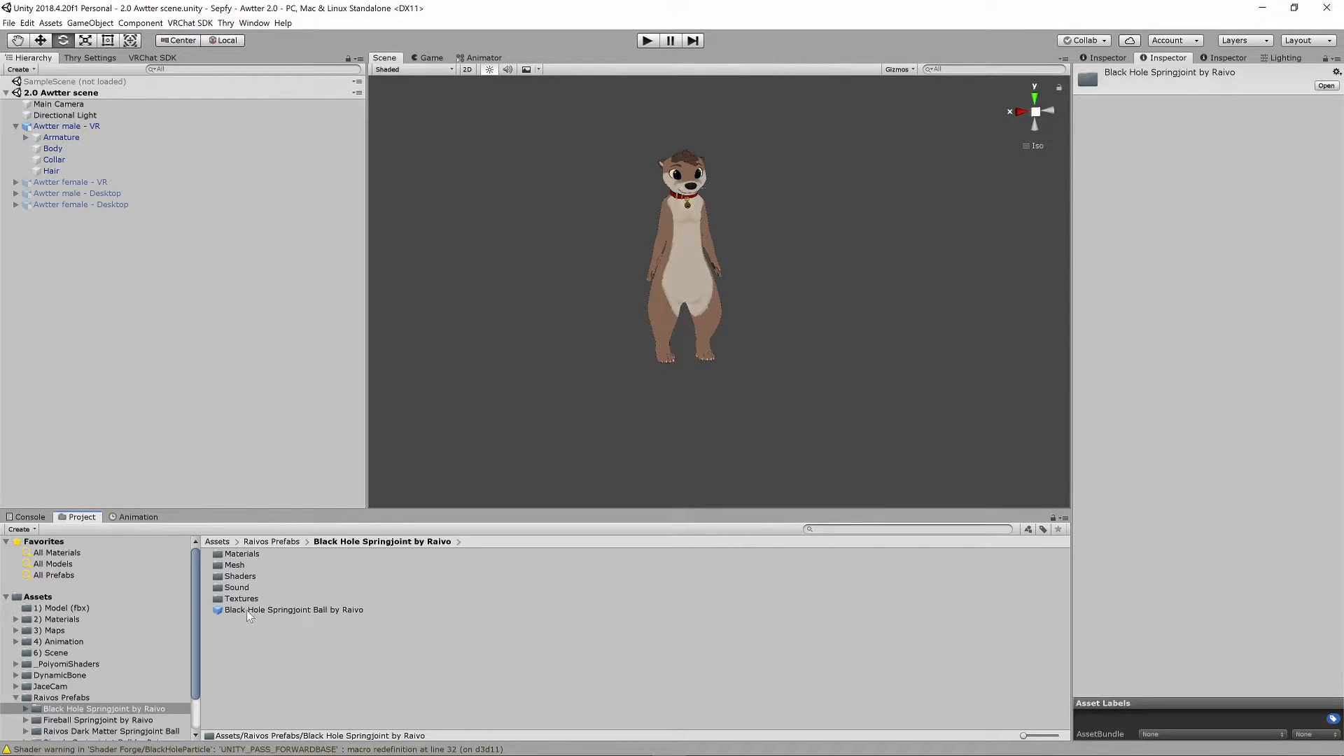
click(287, 610)
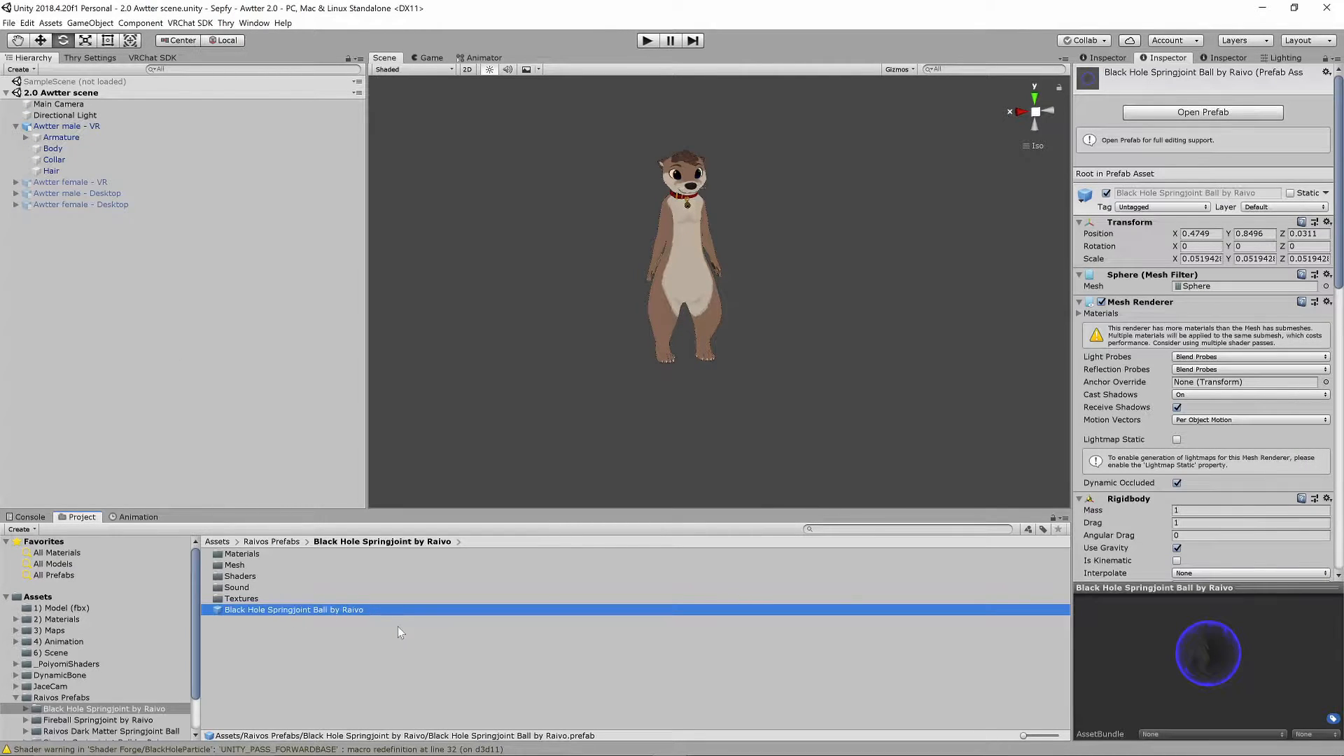
drag(270, 616, 76, 127)
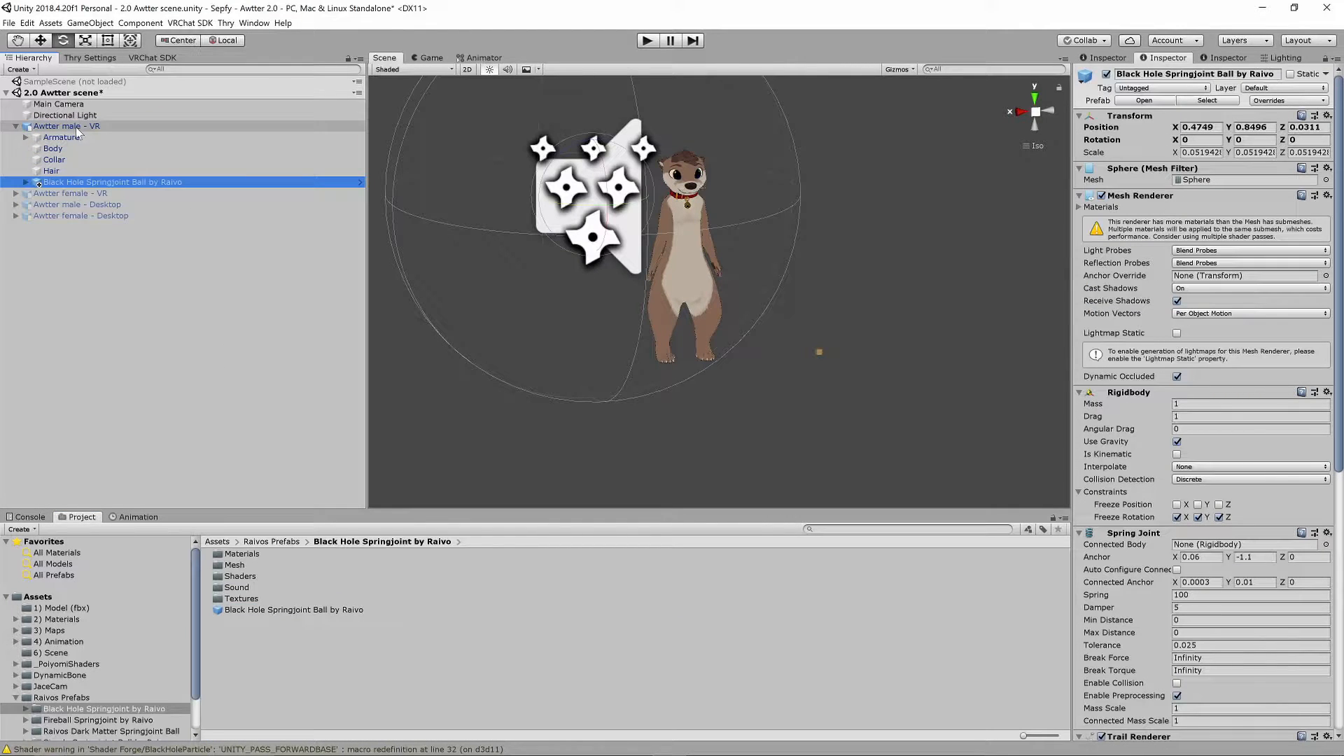
- Rename the newly added springjoint ball object under Awtter male - VR to Black Hole Left
click(168, 183)
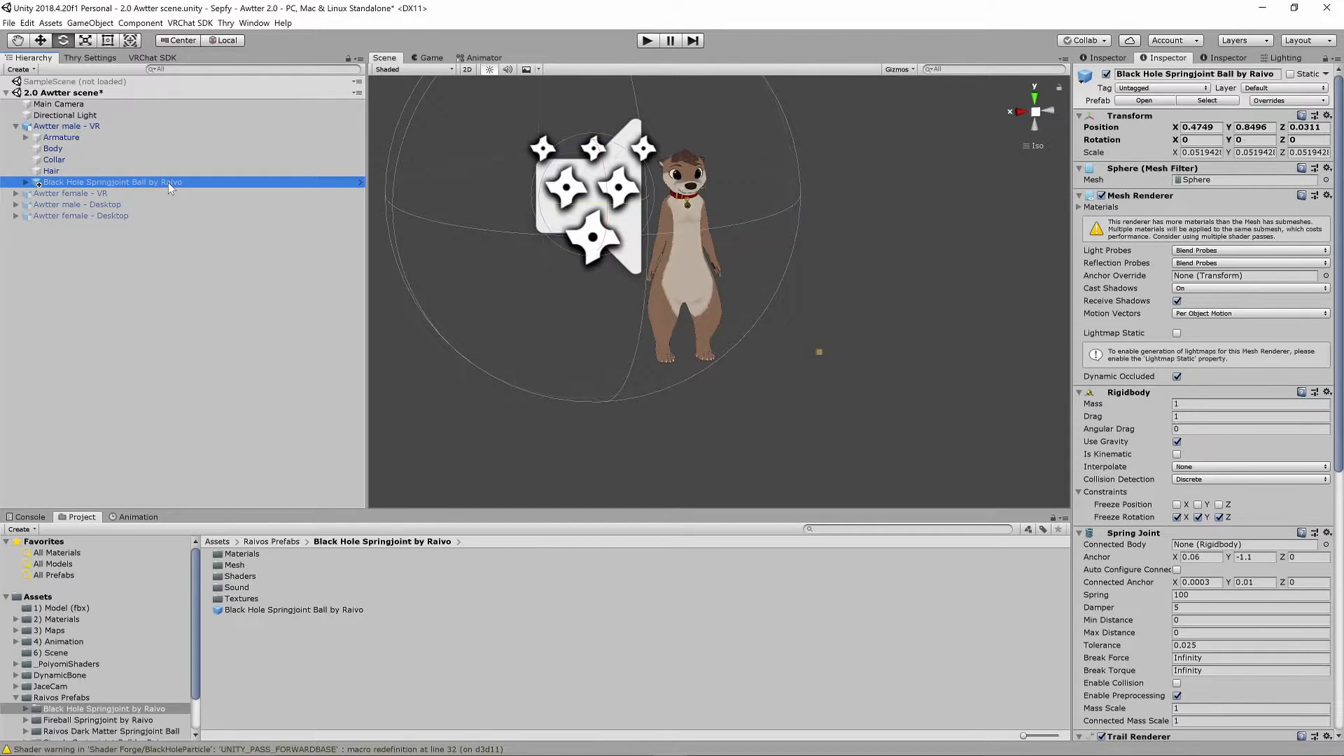
key(BackSpace)
key(BackSpace)
key(BackSpace)
key(BackSpace)
key(BackSpace)
key(BackSpace)
key(BackSpace)
key(BackSpace)
key(BackSpace)
key(BackSpace)
key(BackSpace)
key(BackSpace)
key(BackSpace)
key(BackSpace)
key(BackSpace)
key(BackSpace)
key(BackSpace)
key(BackSpace)
key(BackSpace)
key(BackSpace)
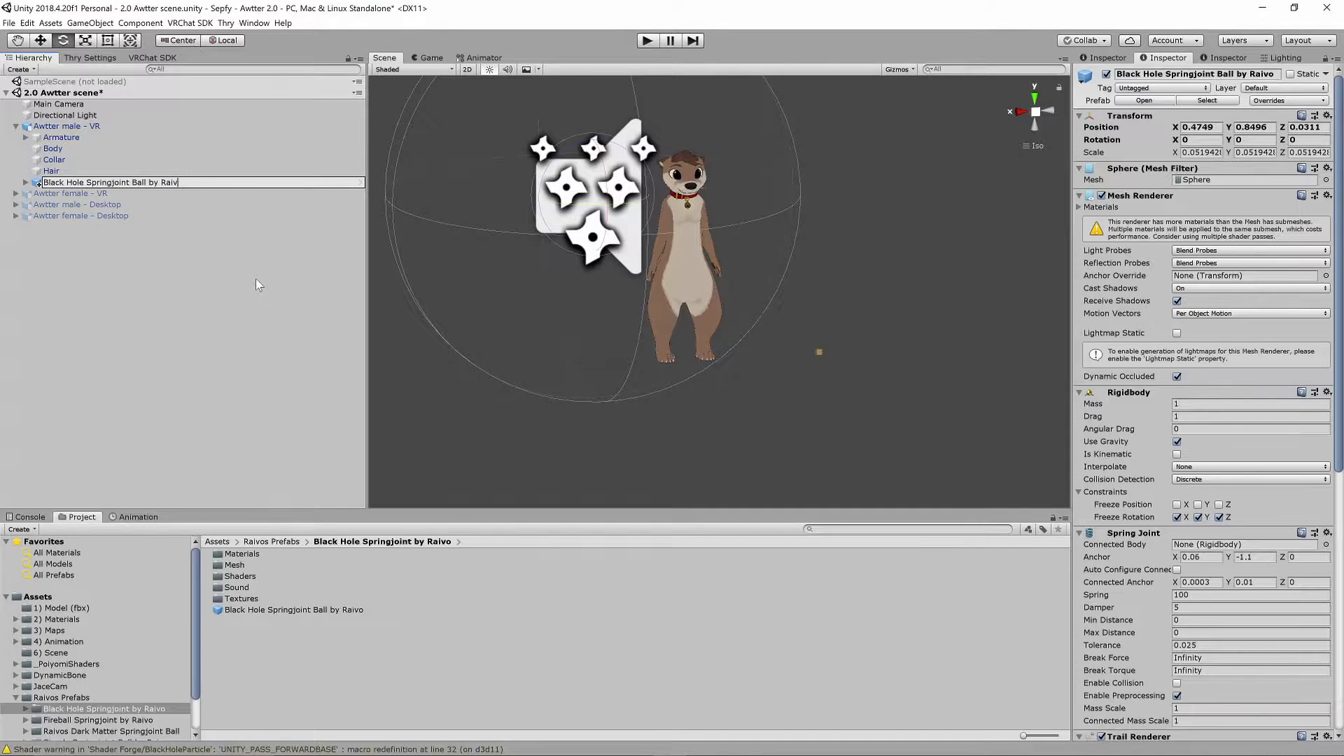
key(BackSpace)
key(BackSpace)
text(Left)
key(Return)
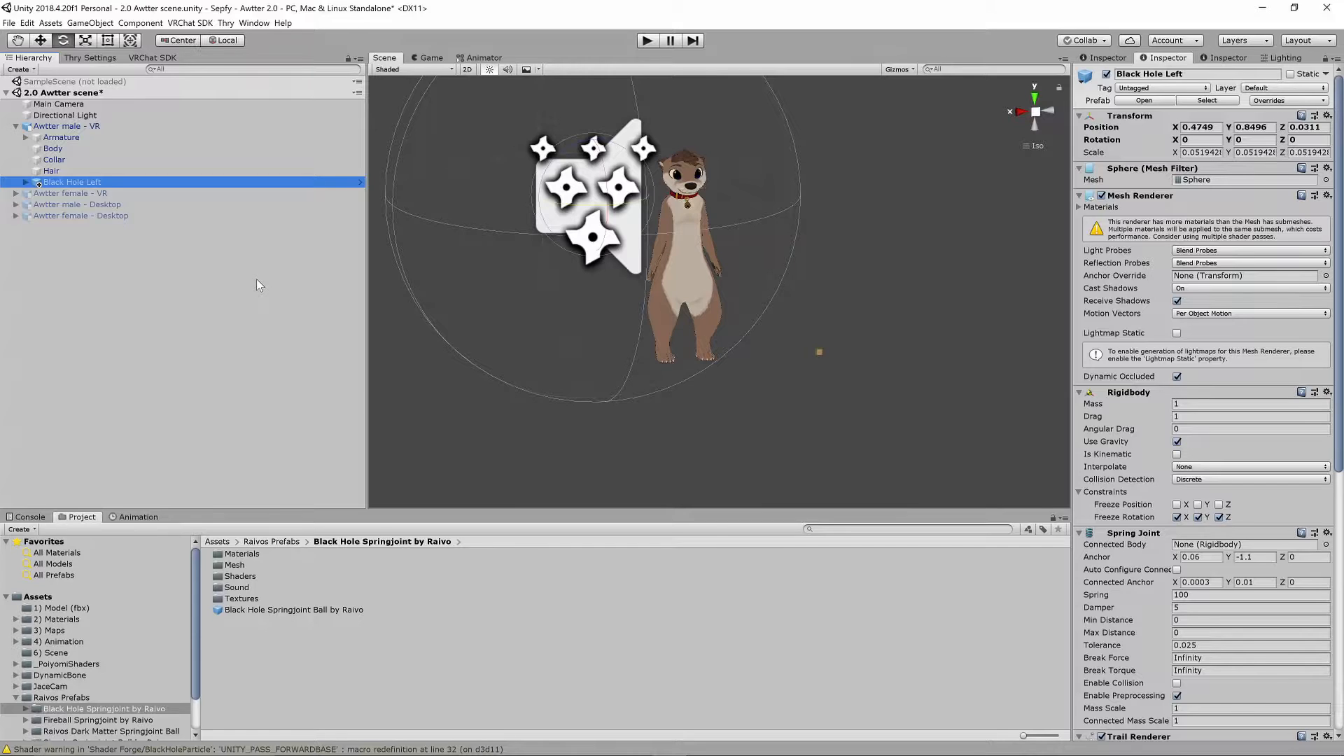
- Set the position of Black Hole Left to 0 on the X, Y and Z axes
middle_drag(876, 288, 818, 310)
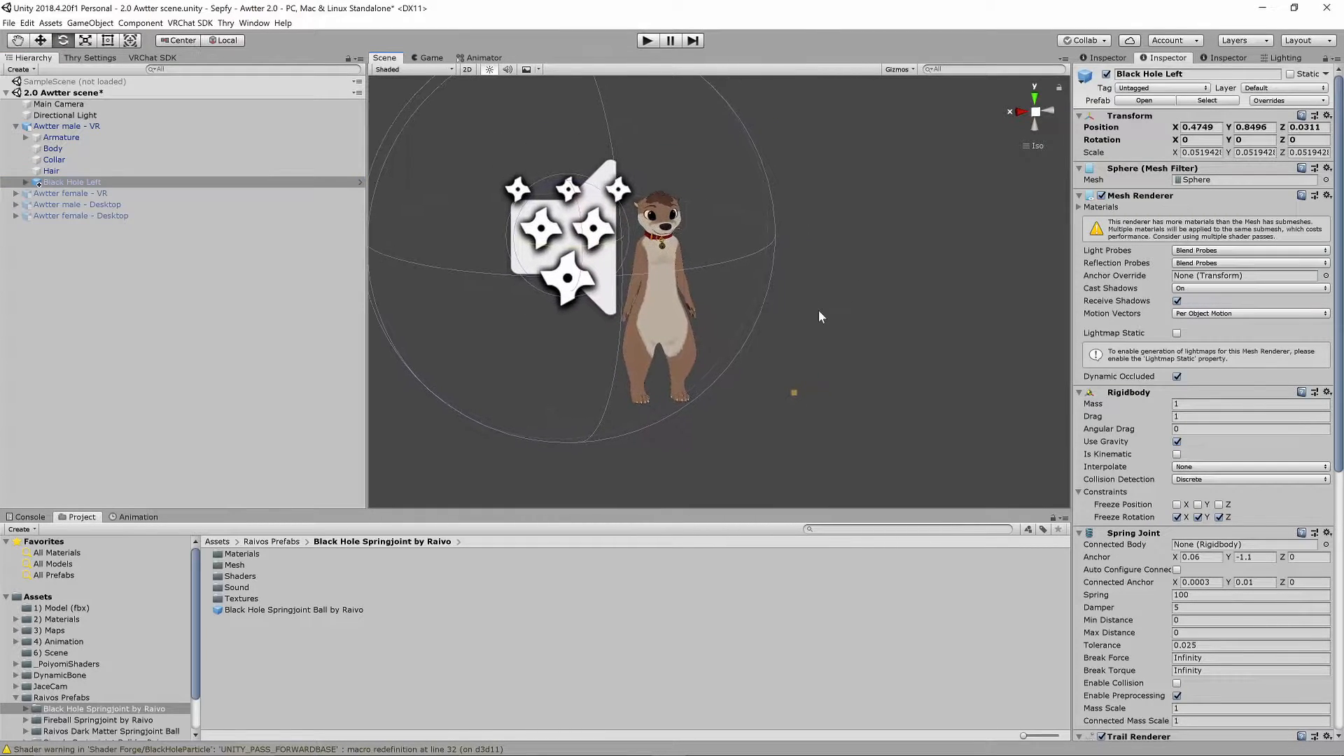
click(99, 185)
click(1199, 126)
text(0)
key(Tab)
text(0)
key(Tab)
text(0)
- Move Black Hole Left just below the avatar's left hand, to about X -0.187, Y 0.361, Z -0.025
middle_drag(940, 372, 884, 391)
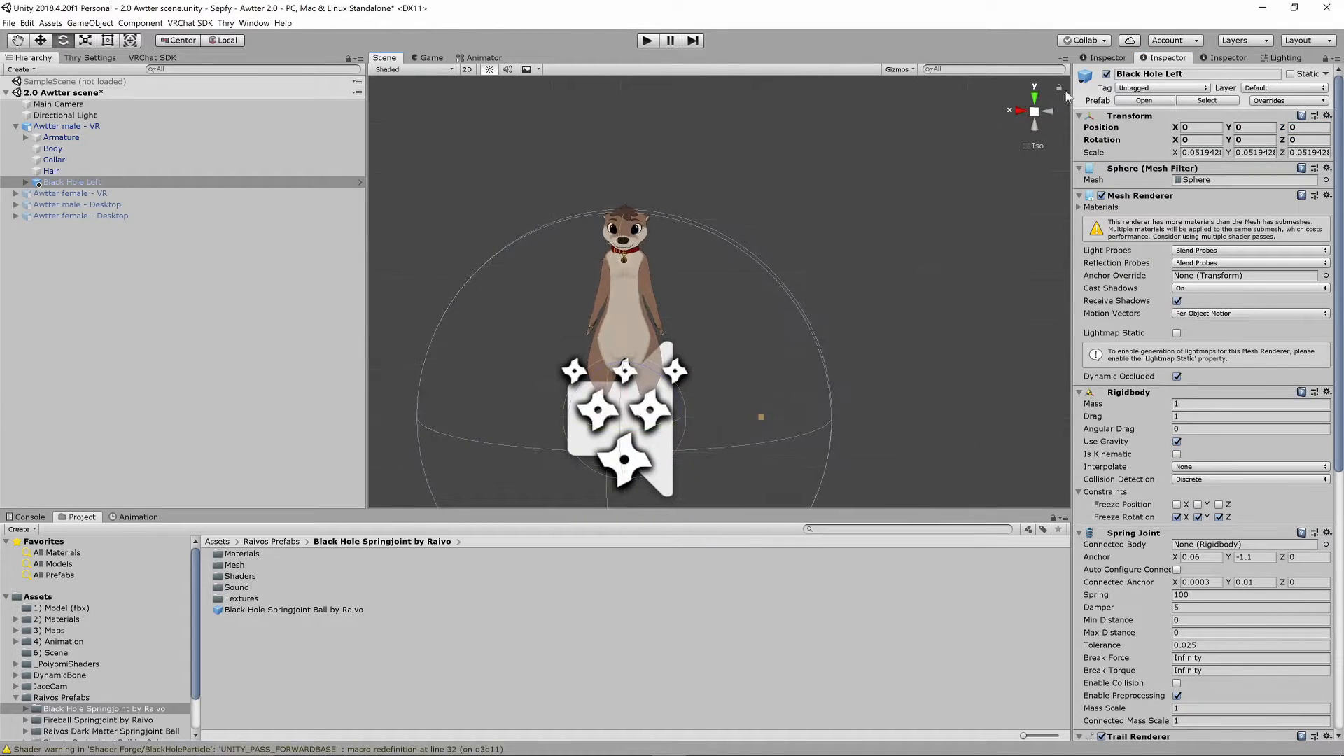
click(1050, 114)
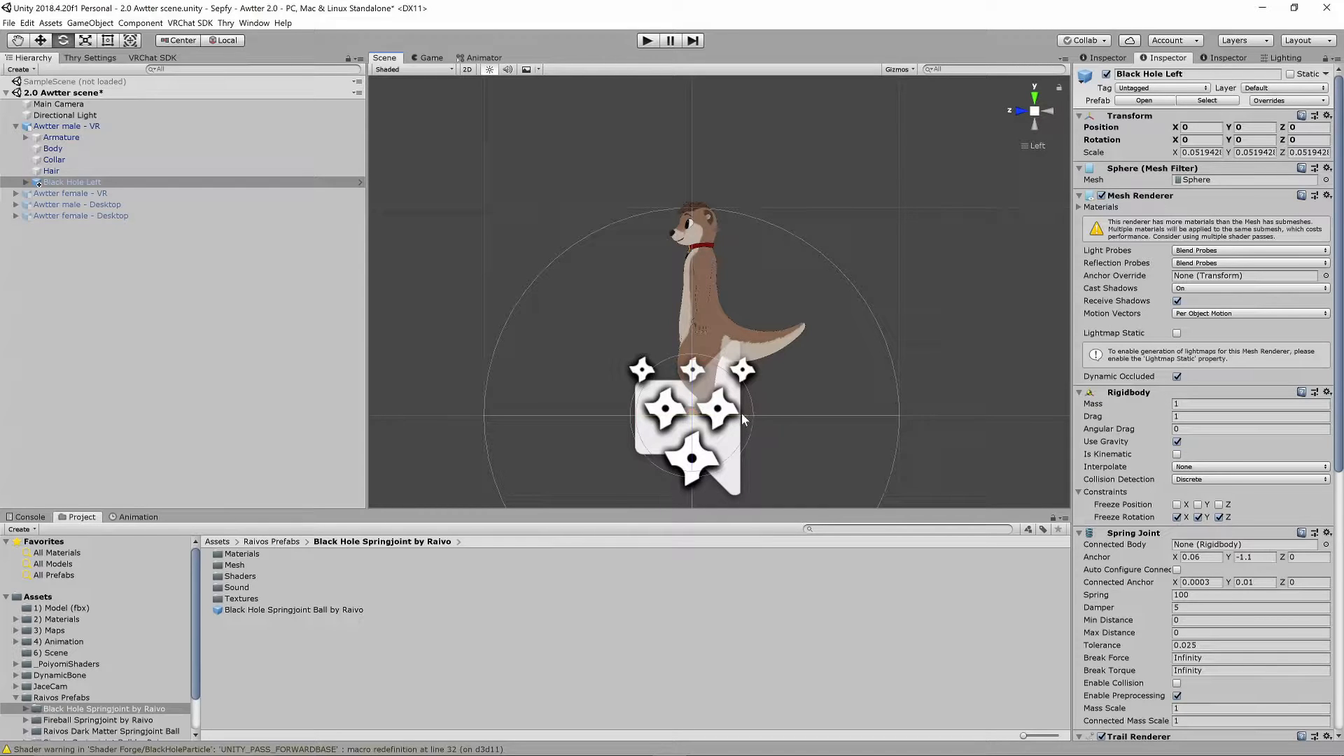
key(f)
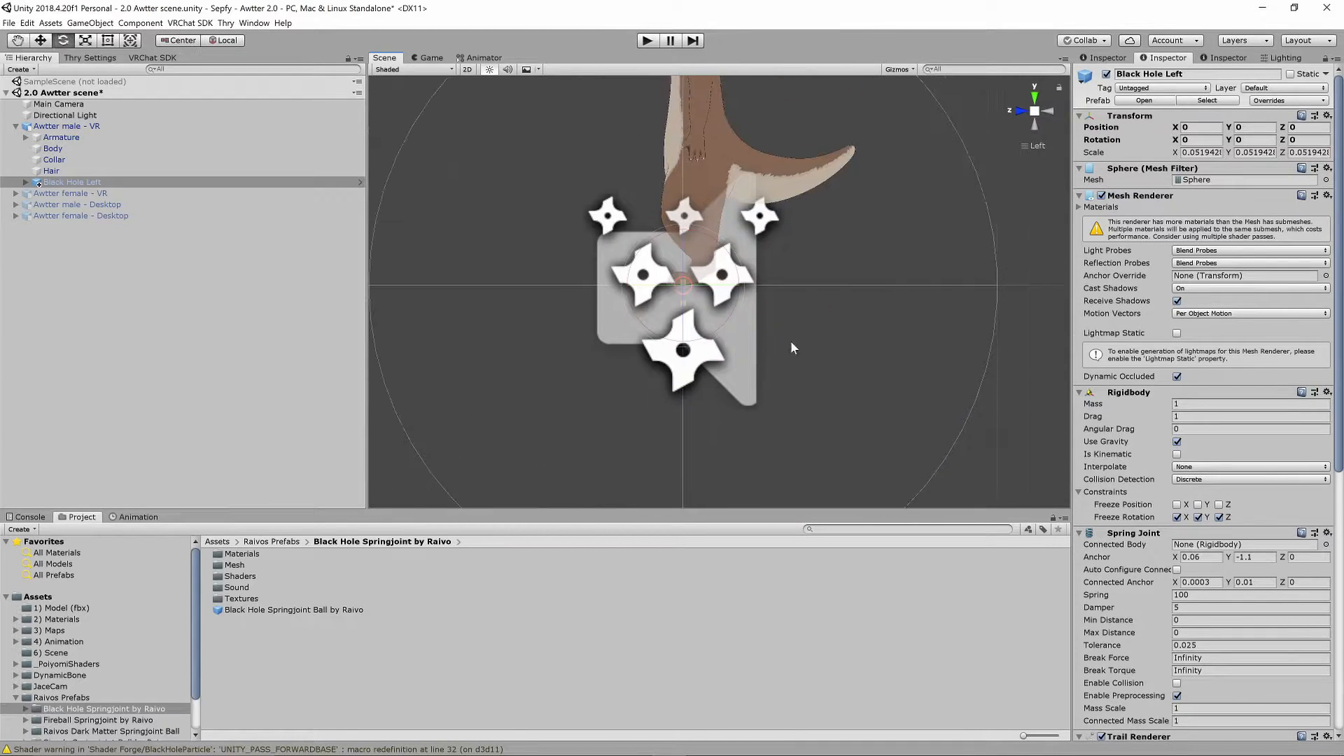
scroll(790, 323, up, 4)
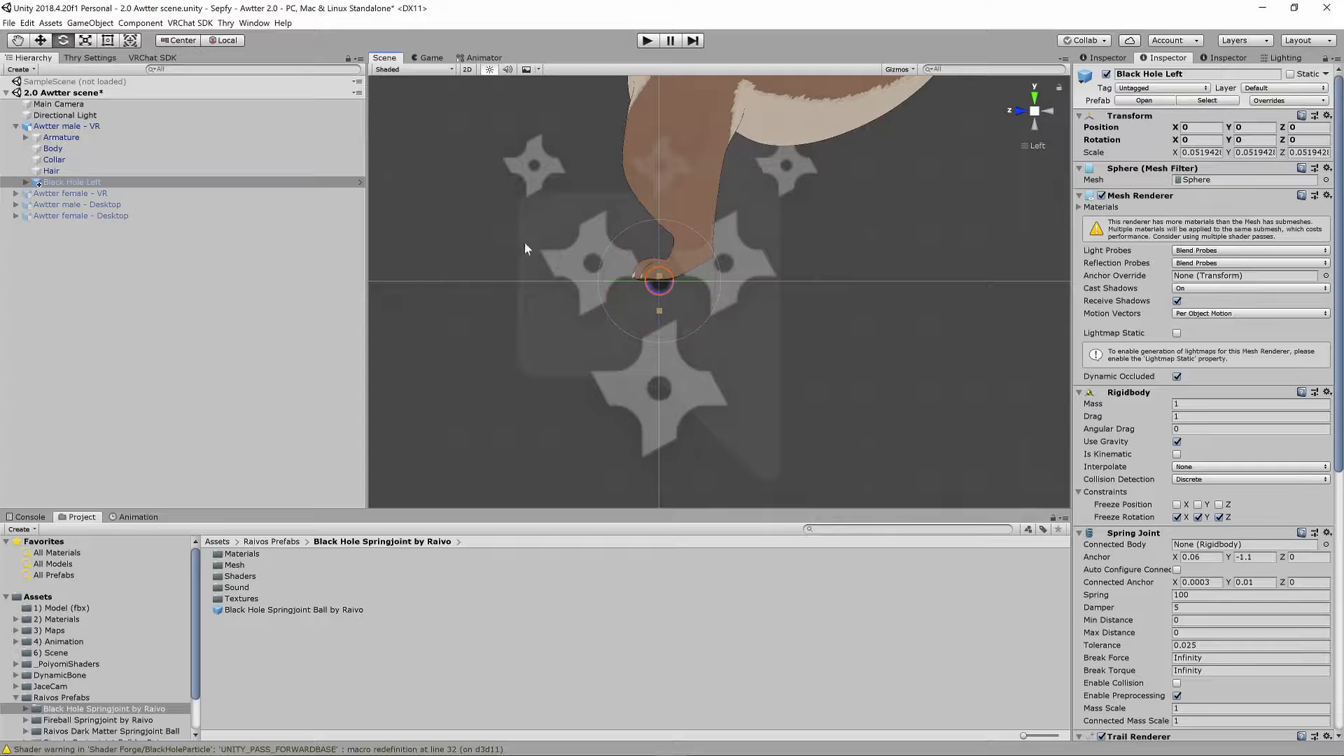
click(41, 40)
drag(598, 283, 635, 284)
drag(692, 233, 674, 81)
drag(630, 135, 624, 136)
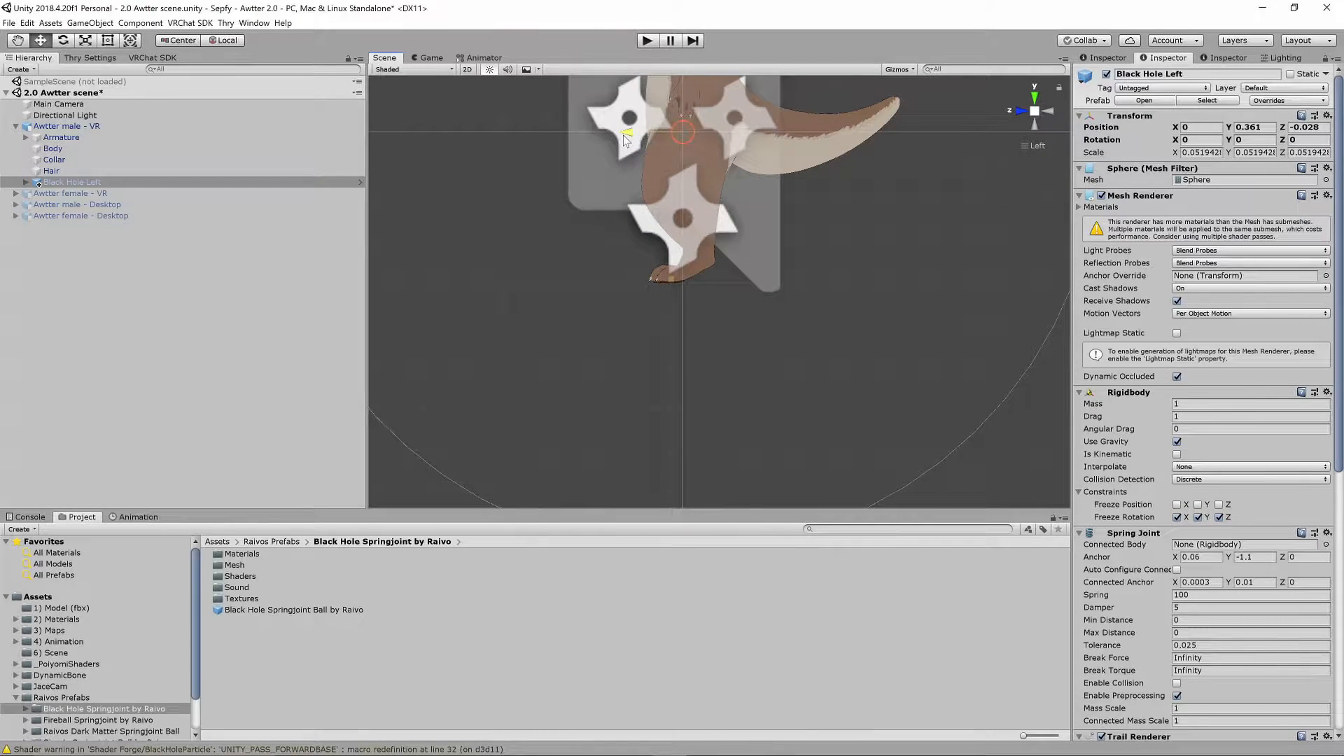
click(1019, 113)
drag(732, 137, 794, 141)
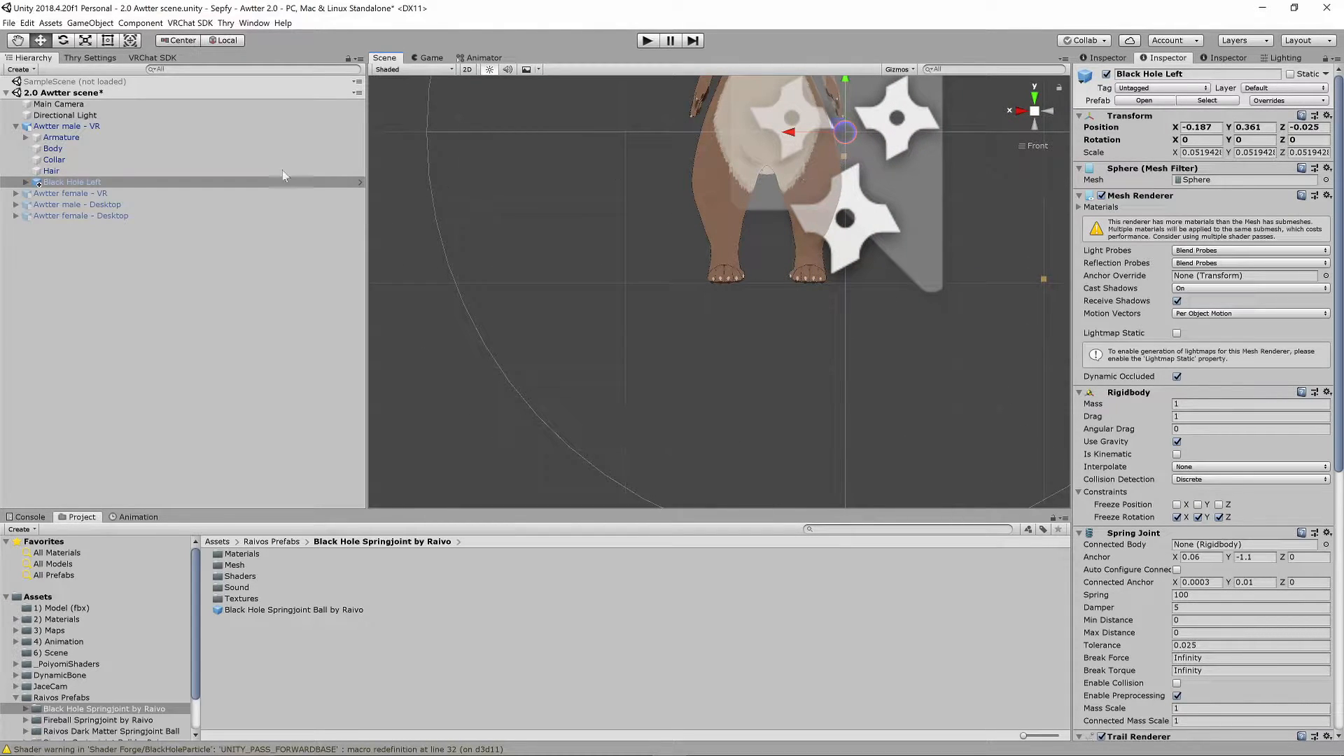
- Add a second black hole prefab under Awtter male - VR and name it Black Hole Right
click(80, 182)
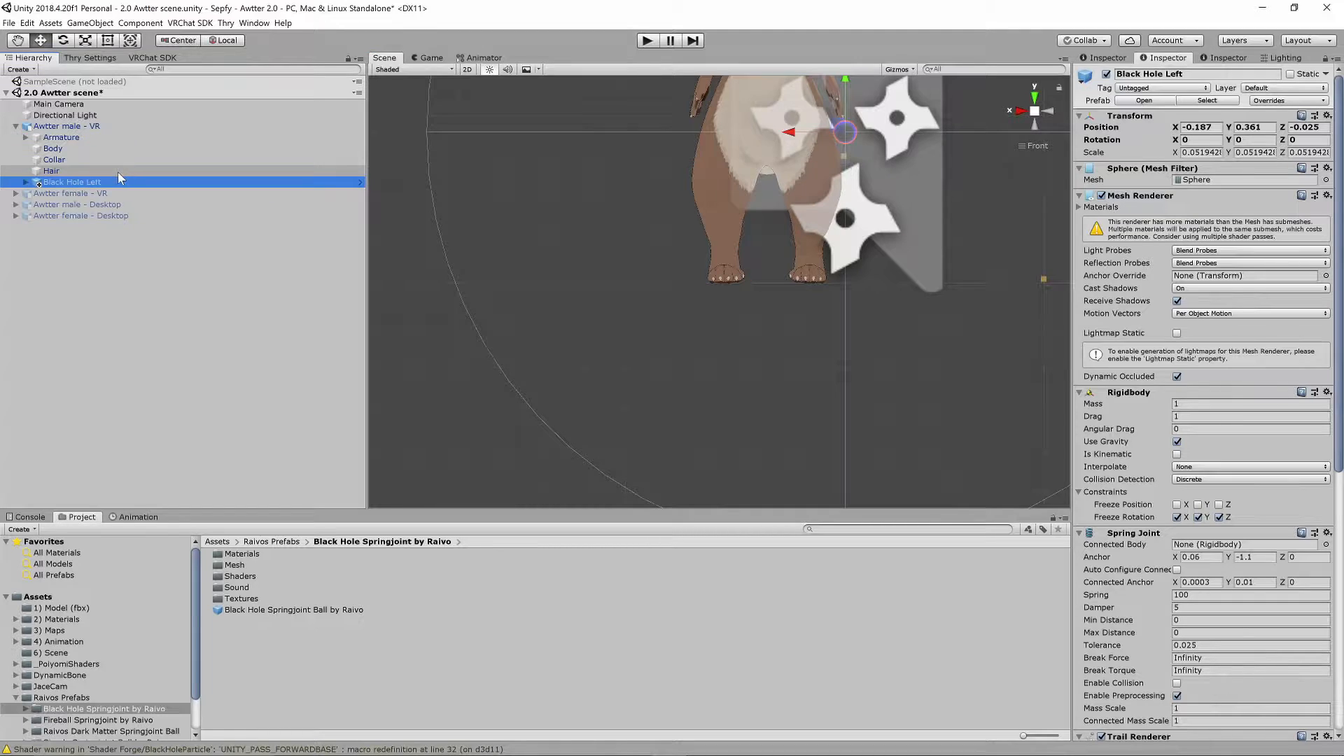
drag(166, 308, 67, 127)
text(Black Hole Right)
key(Return)
- Mirror the X position of Black Hole Left onto Black Hole Right by setting its X to 0.187
key(Up)
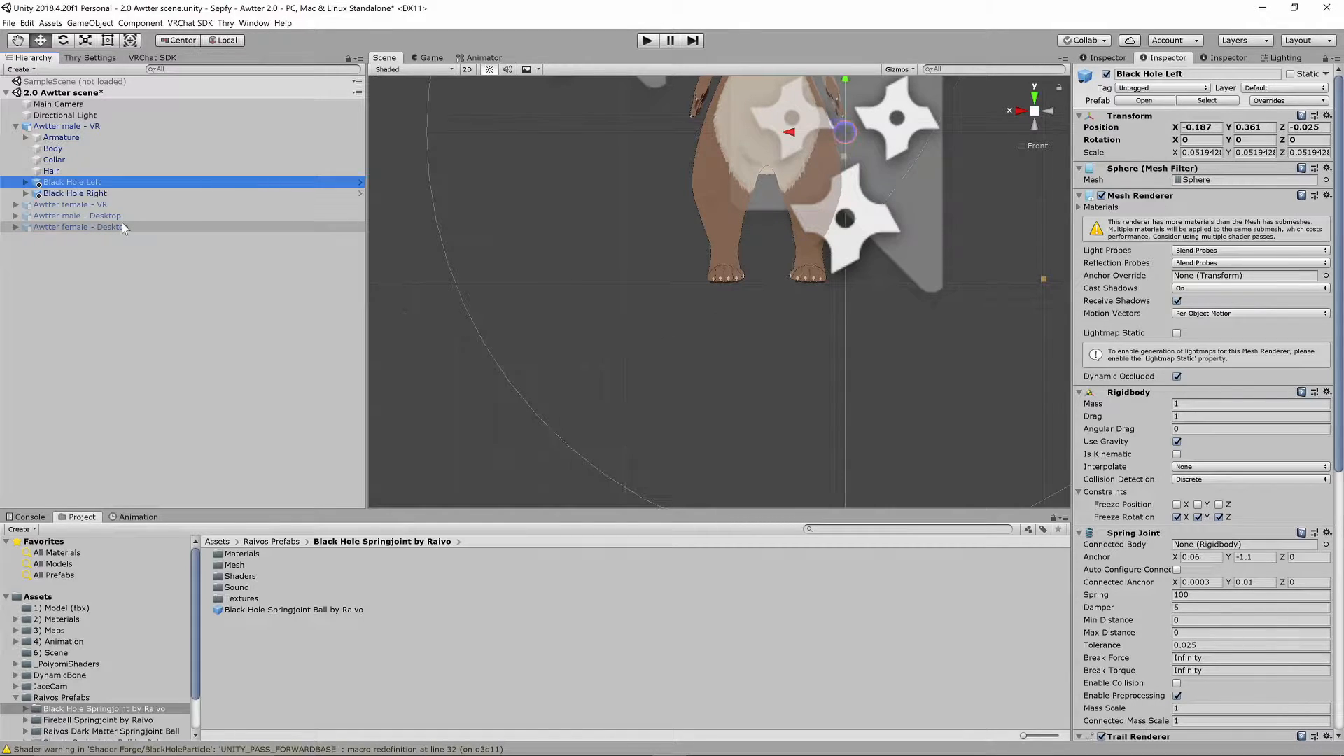
click(1199, 127)
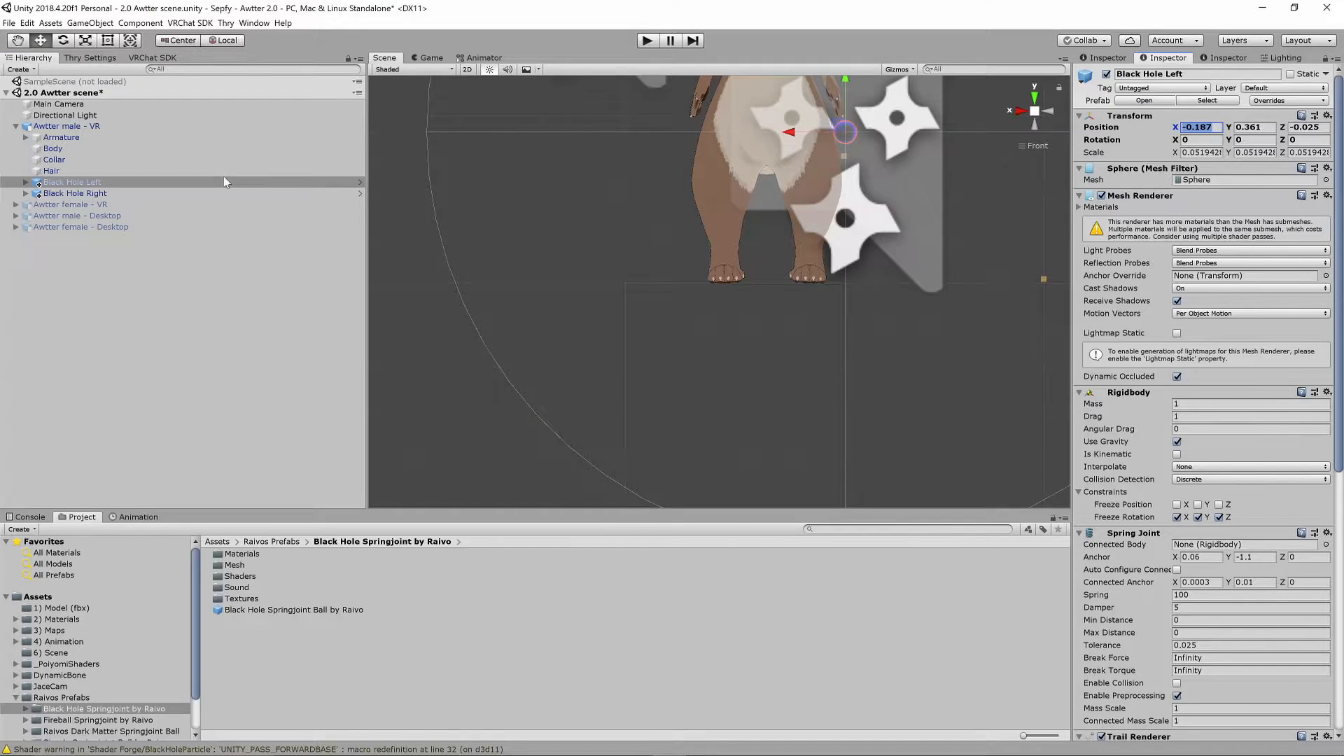
click(178, 195)
click(1198, 127)
text(0.187)
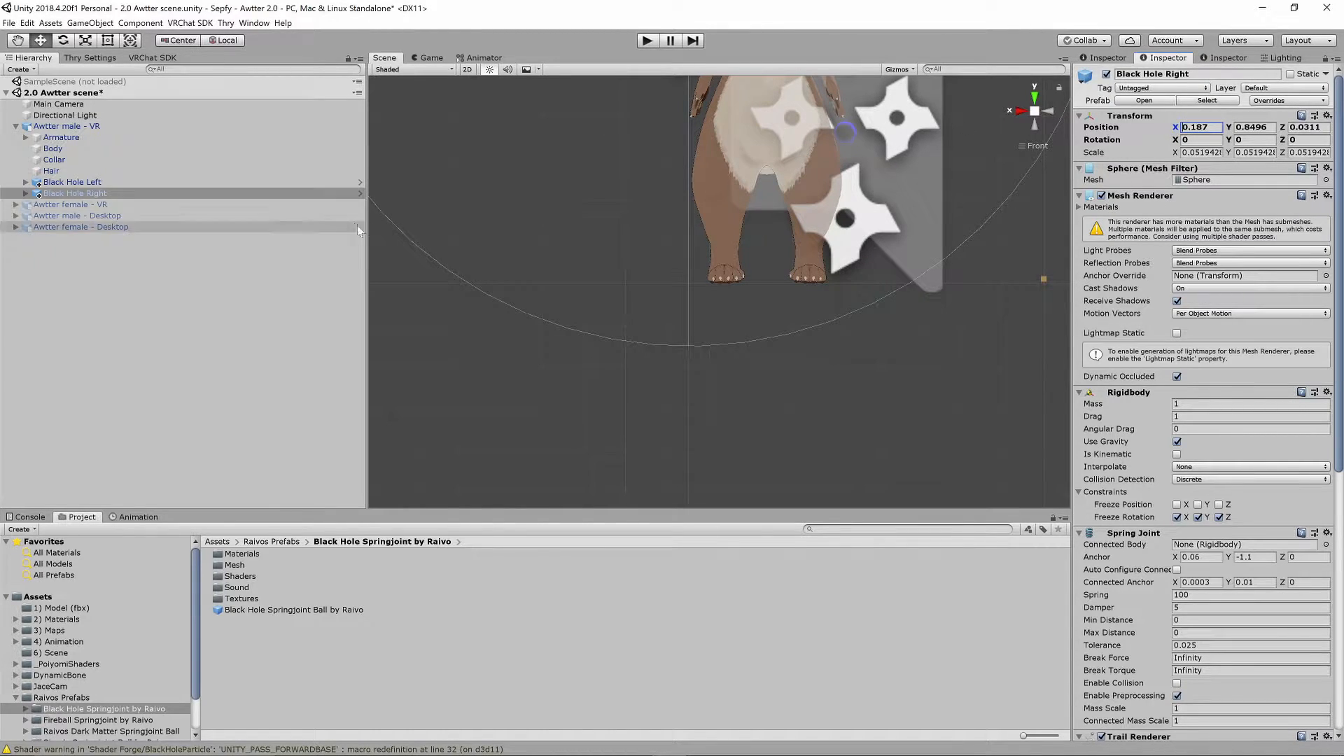
- Copy the Y and Z positions of Black Hole Left to Black Hole Right, giving Y 0.361 and Z -0.025
click(250, 183)
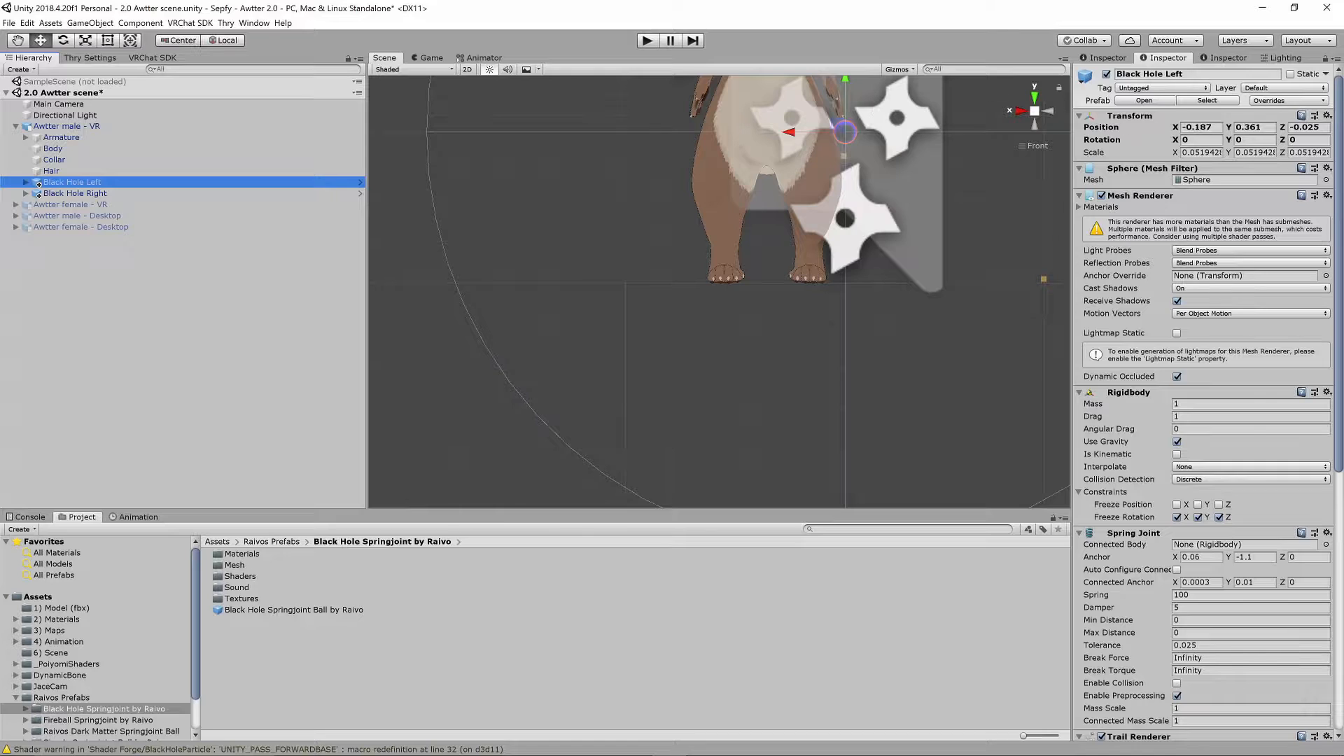
click(1267, 128)
click(149, 194)
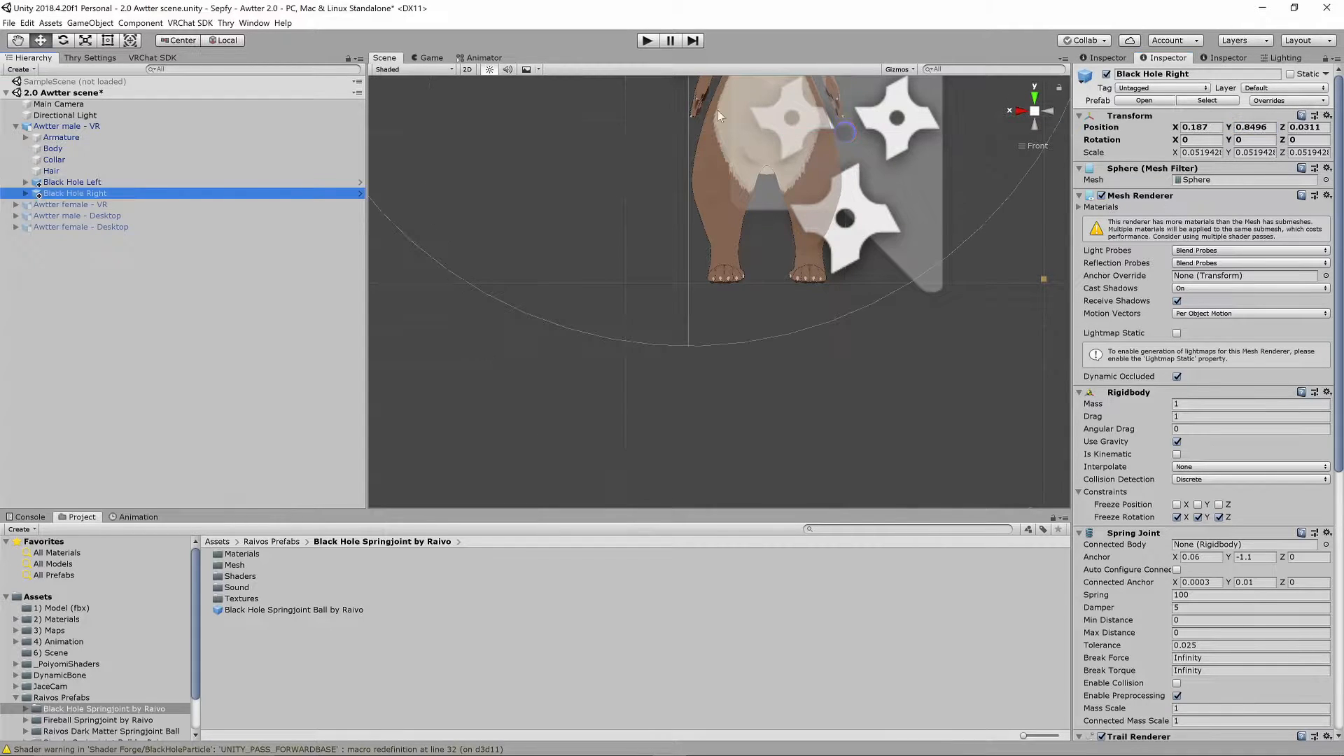
click(228, 182)
click(1307, 127)
key(ctrl+c)
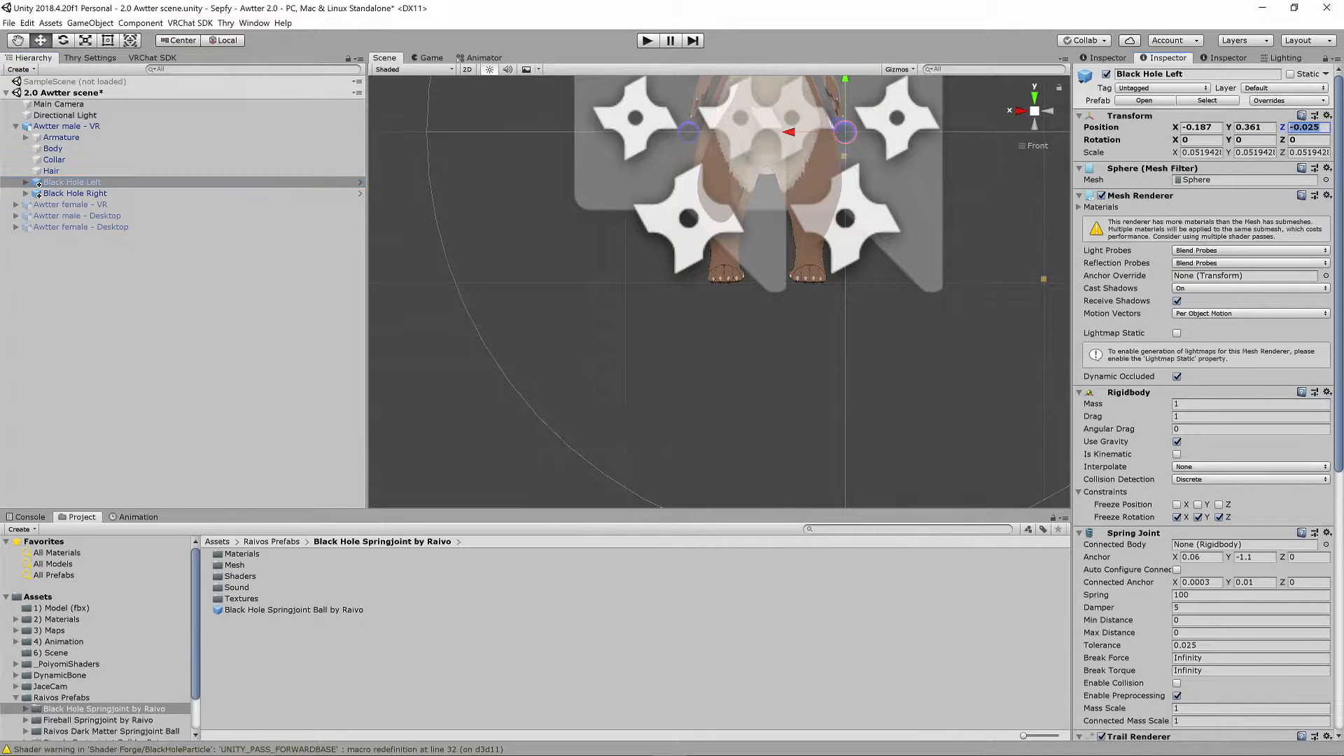
click(201, 193)
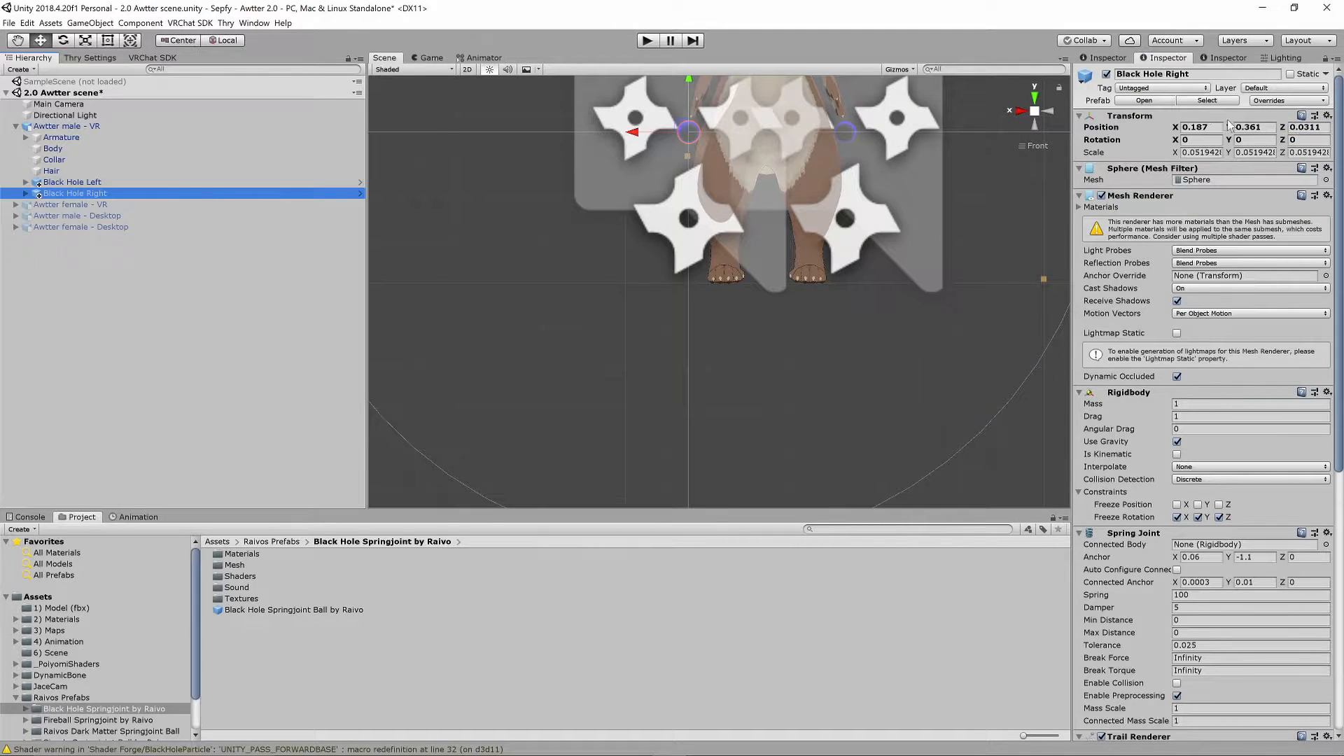
click(1307, 127)
key(ctrl+v)
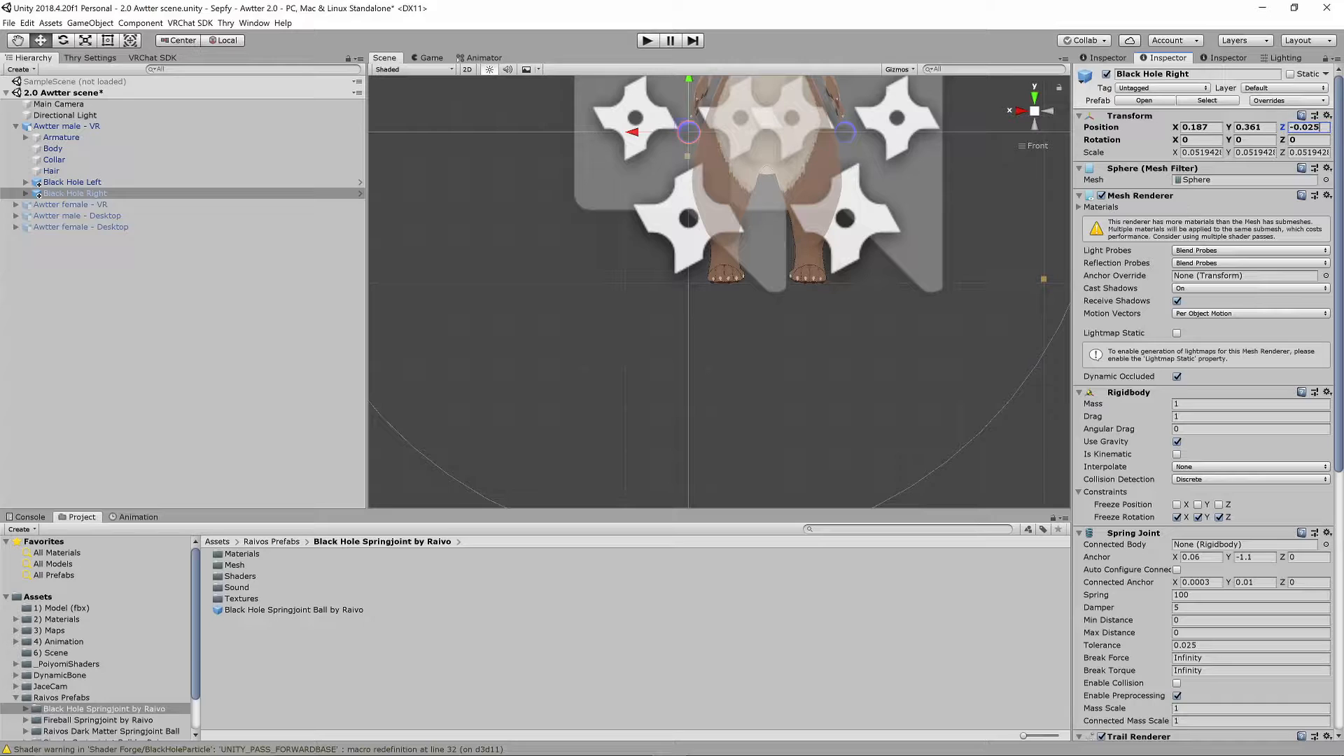
- Expand the Armature down to the finger bones and add a Rigidbody component to Index3_L
click(819, 293)
scroll(821, 283, down, 5)
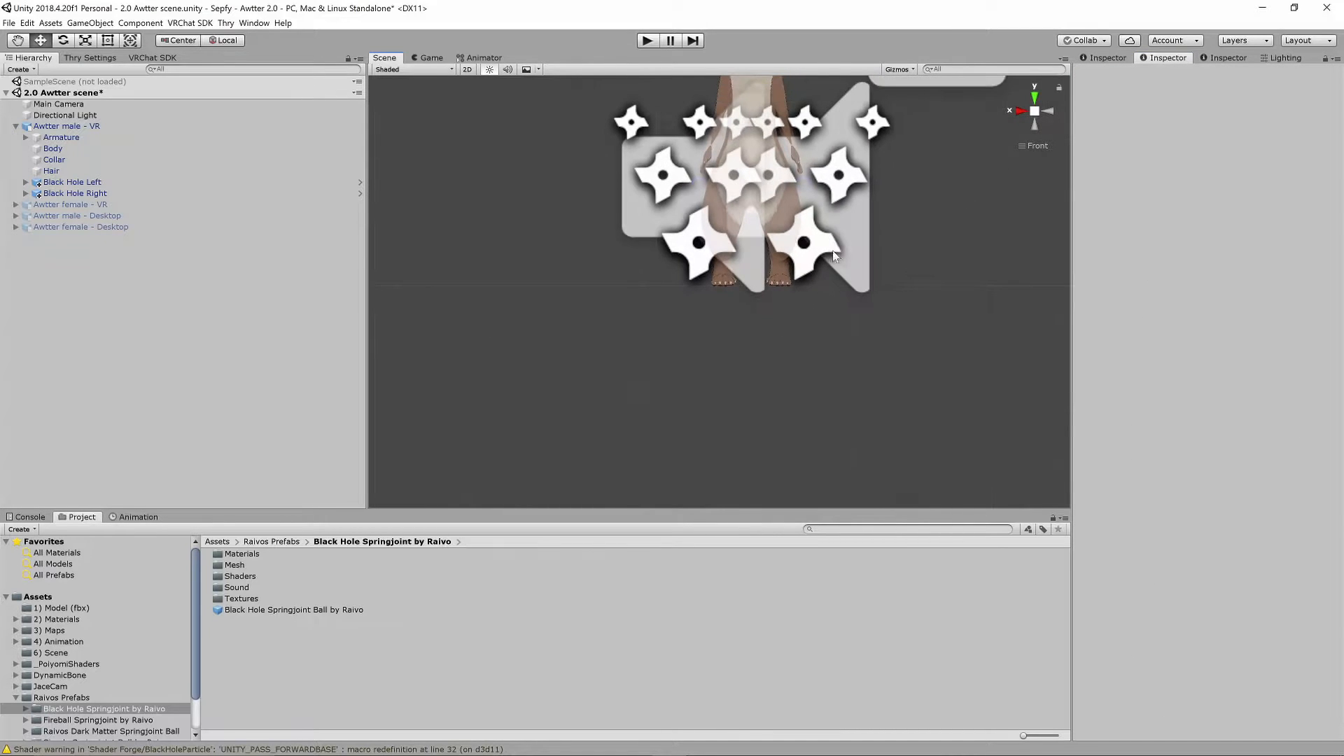
scroll(830, 273, up, 5)
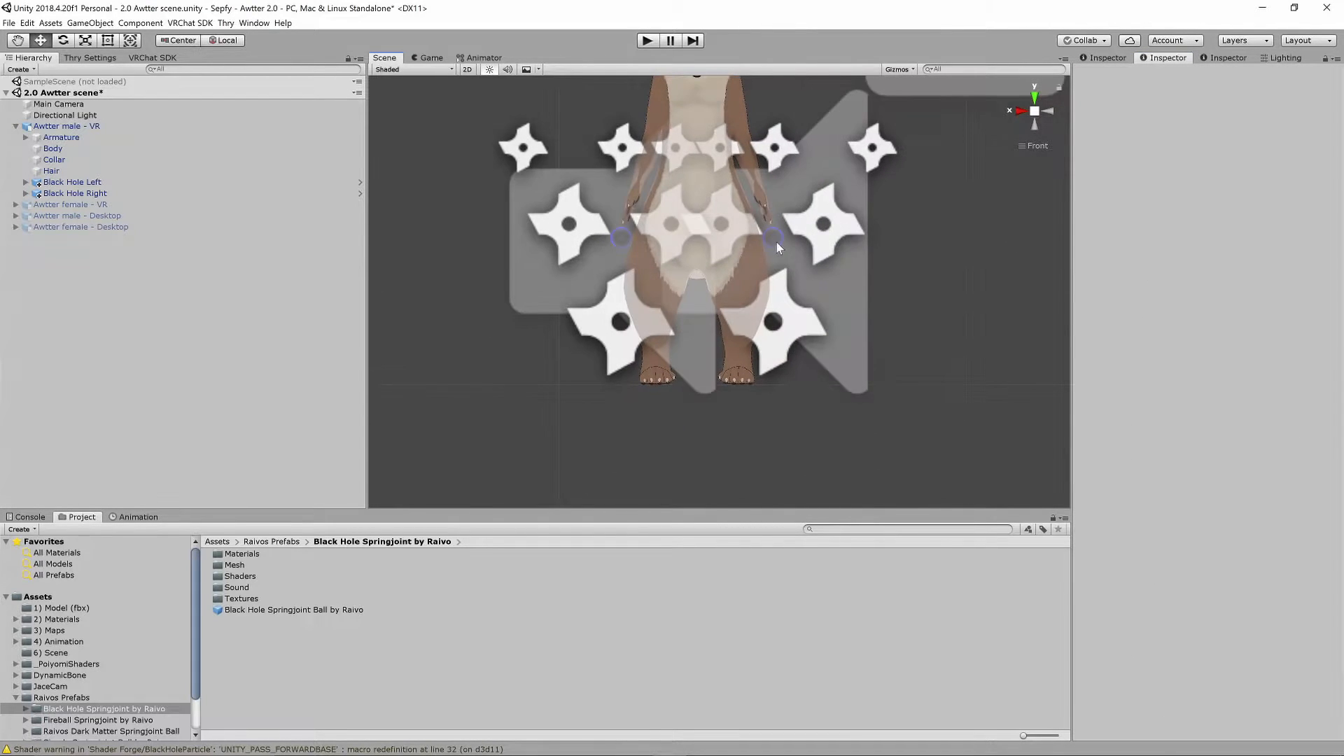
scroll(785, 280, up, 2)
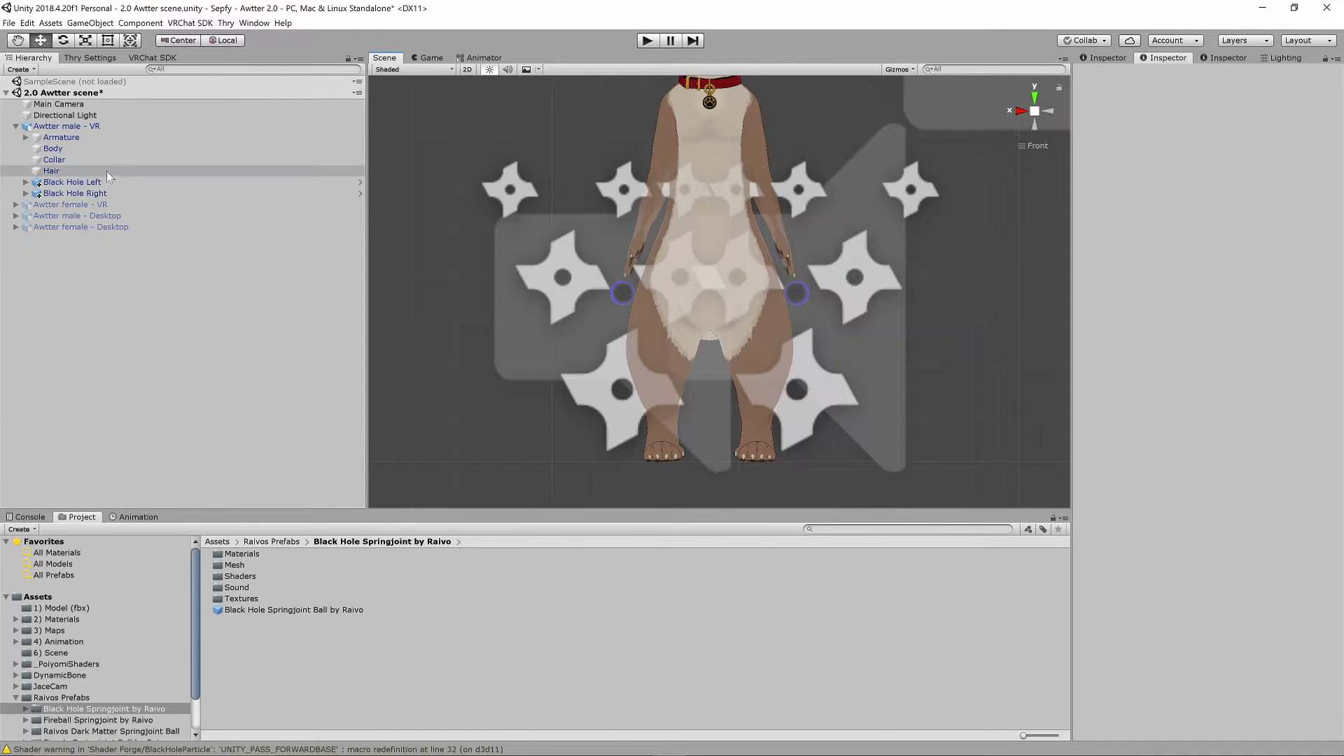
alt+click(26, 138)
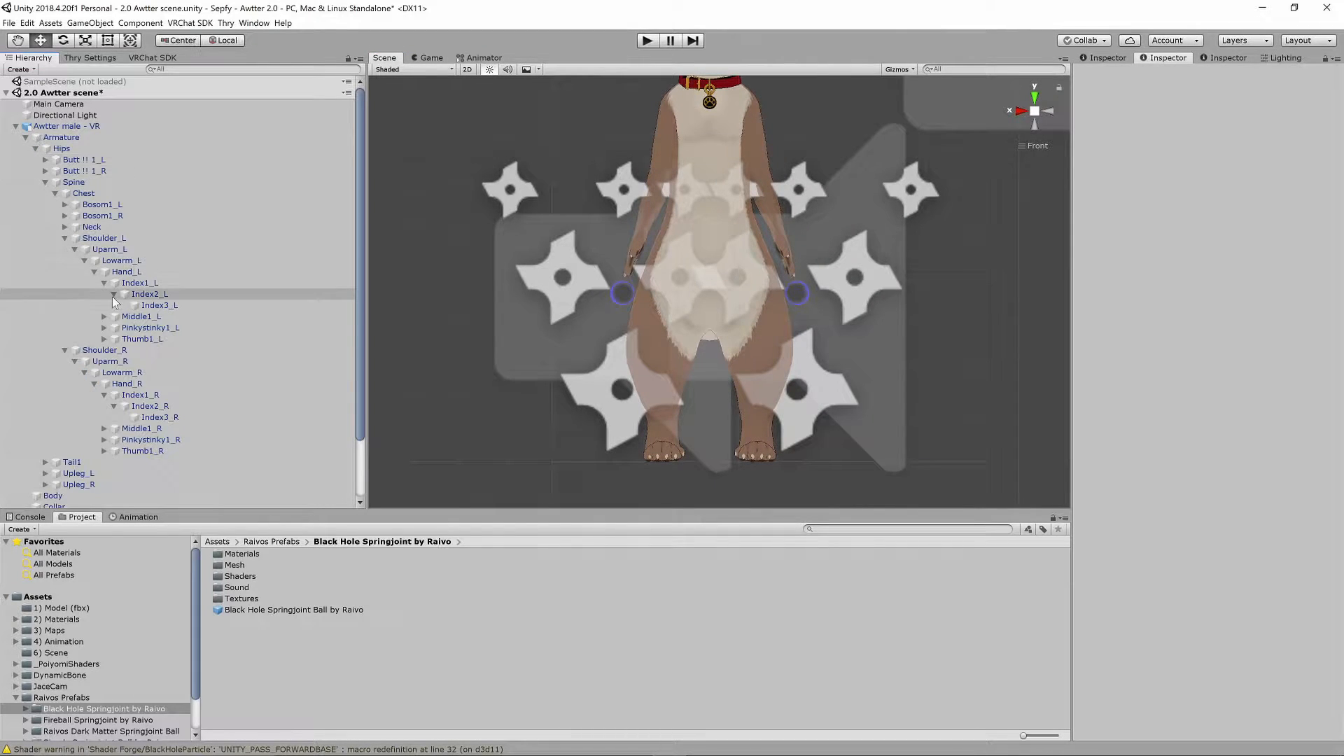
click(147, 307)
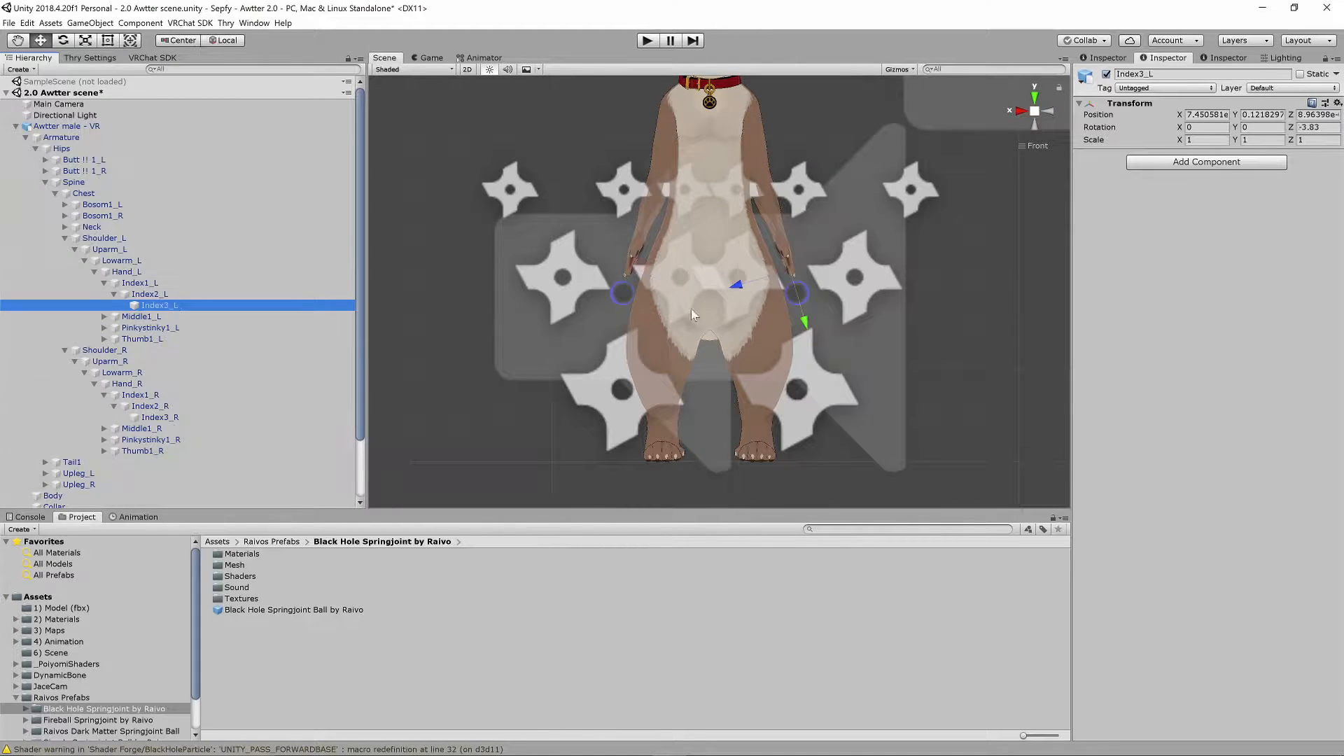
click(1191, 163)
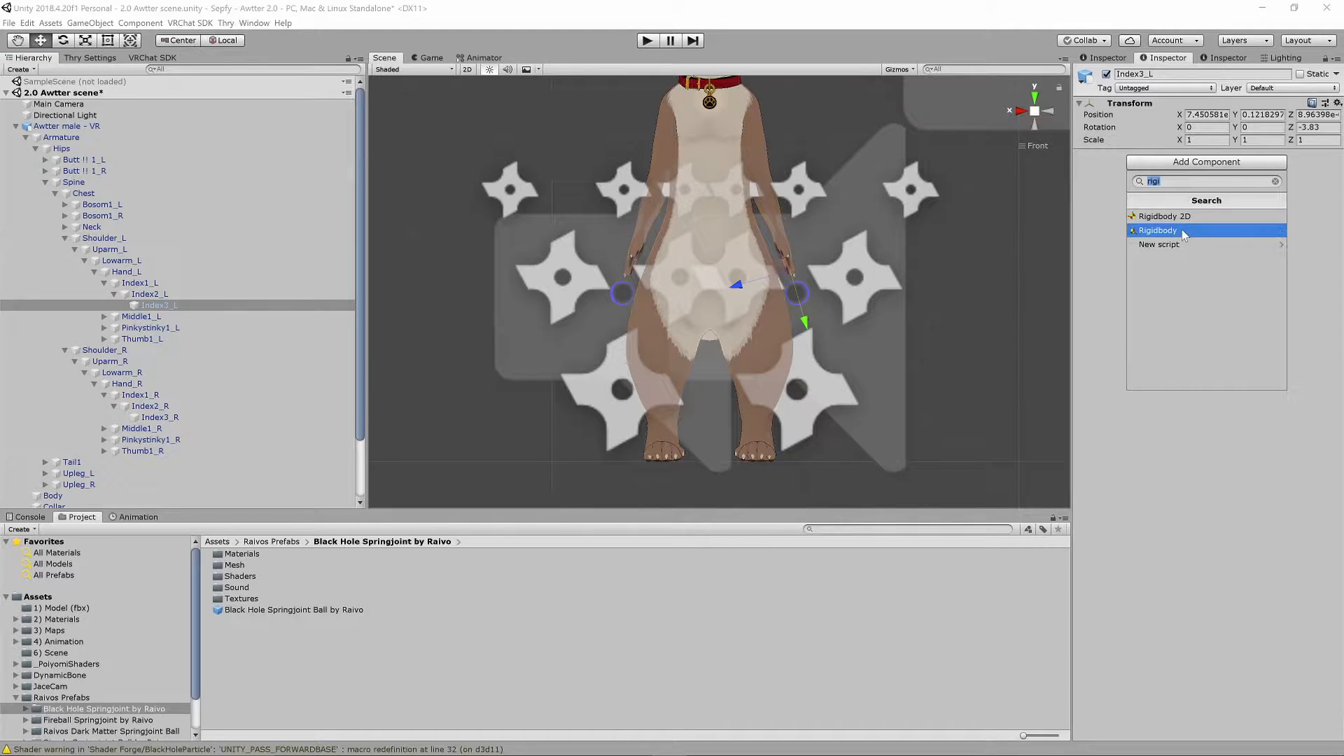
click(1161, 229)
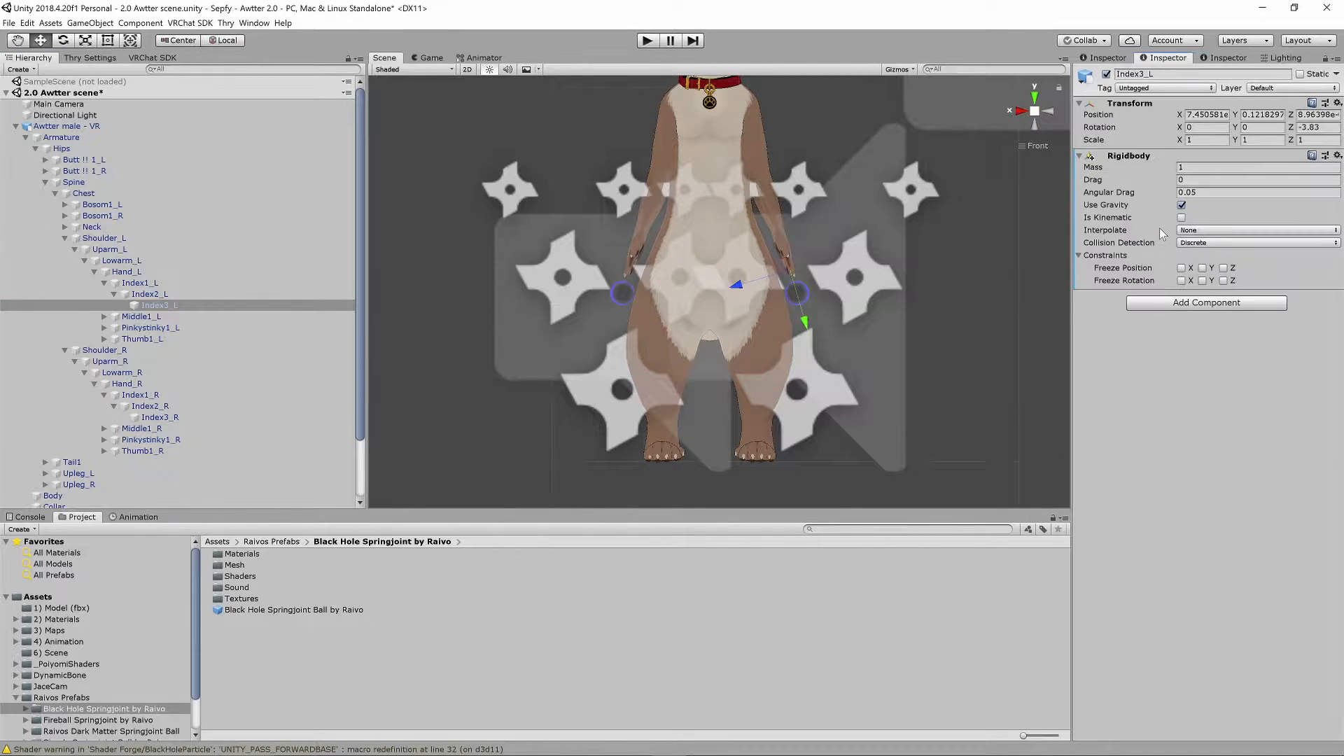
- Freeze position and rotation on all three axes in the Index3_L Rigidbody constraints
click(1182, 268)
click(1182, 281)
click(1203, 281)
click(1203, 269)
click(1223, 268)
click(1223, 281)
- Add a Rigidbody to Index3_R and freeze its position and rotation on the X, Y and Z axes
click(207, 418)
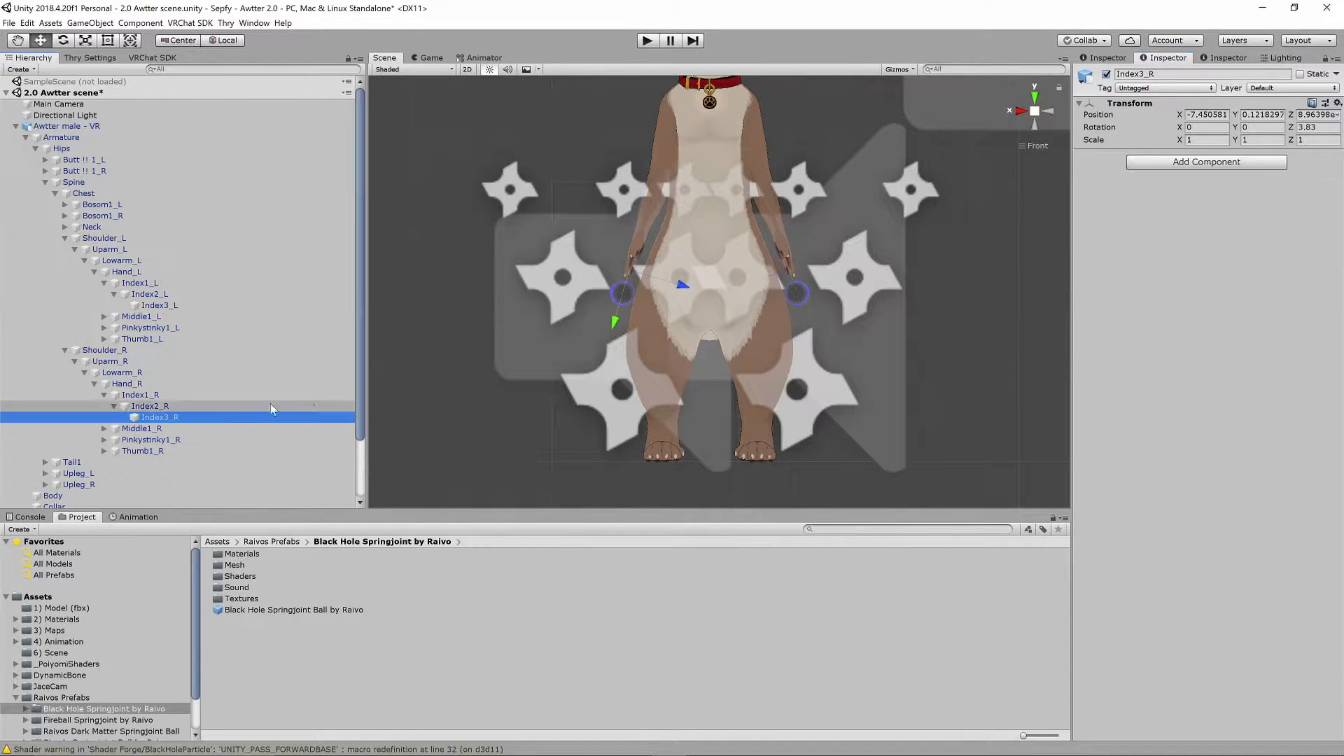
click(1172, 174)
click(1160, 231)
click(1182, 268)
click(1182, 281)
click(1203, 268)
click(1203, 281)
click(1224, 268)
click(1224, 281)
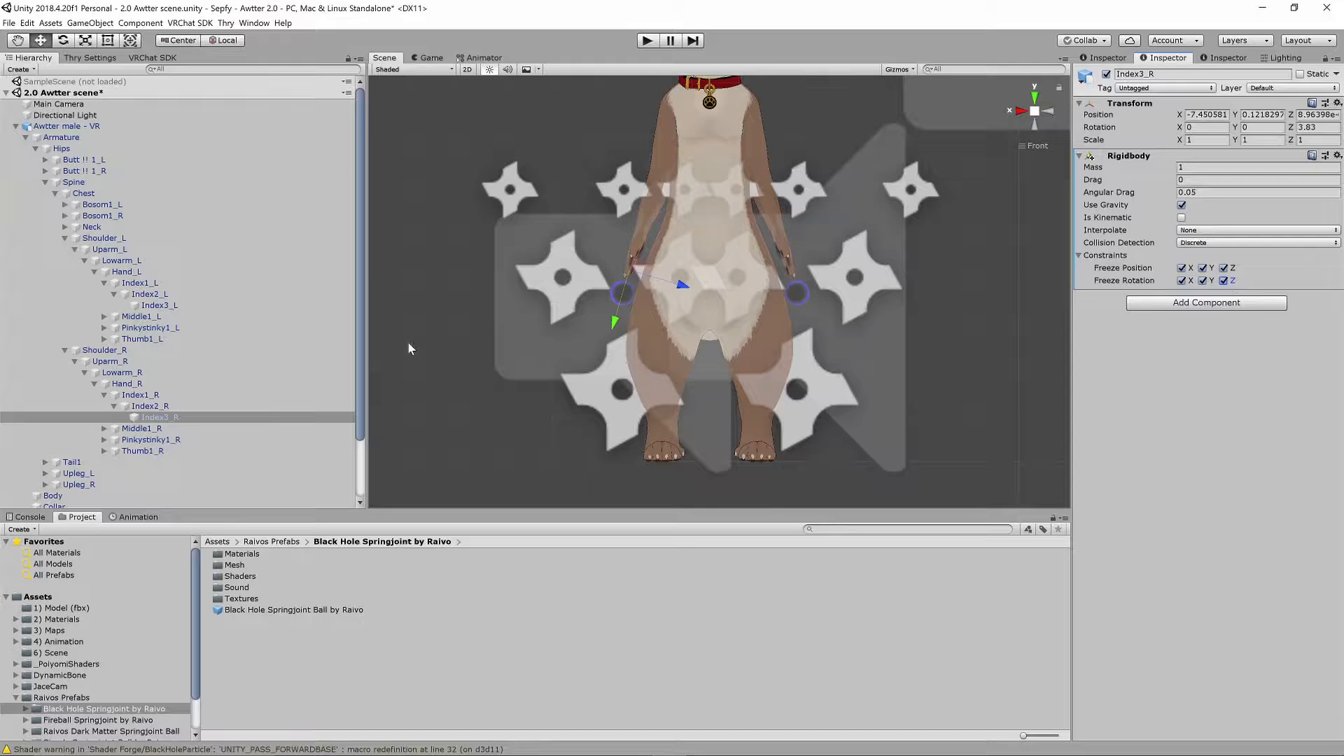
- Set the Spring Joint Connected Body of Black Hole Left to Index3_L and of Black Hole Right to Index3_R
scroll(172, 397, down, 3)
click(77, 459)
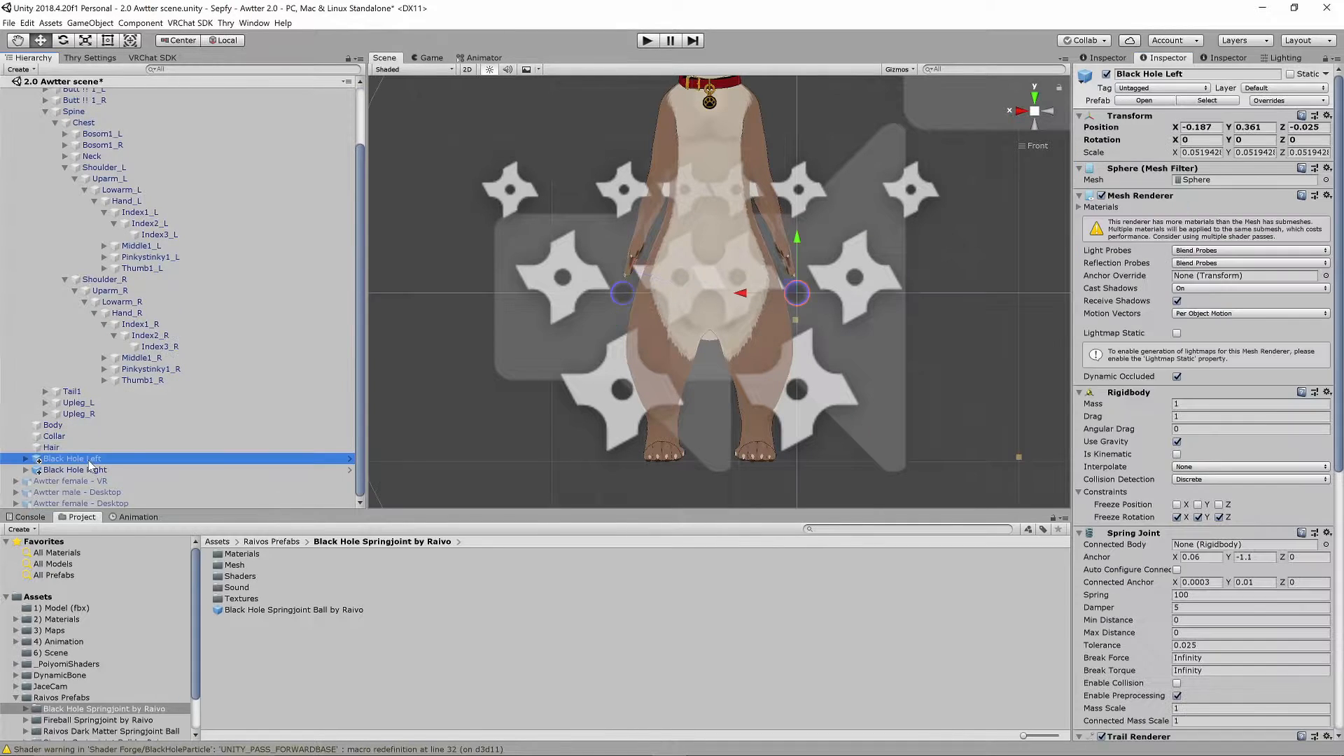
scroll(1105, 265, down, 8)
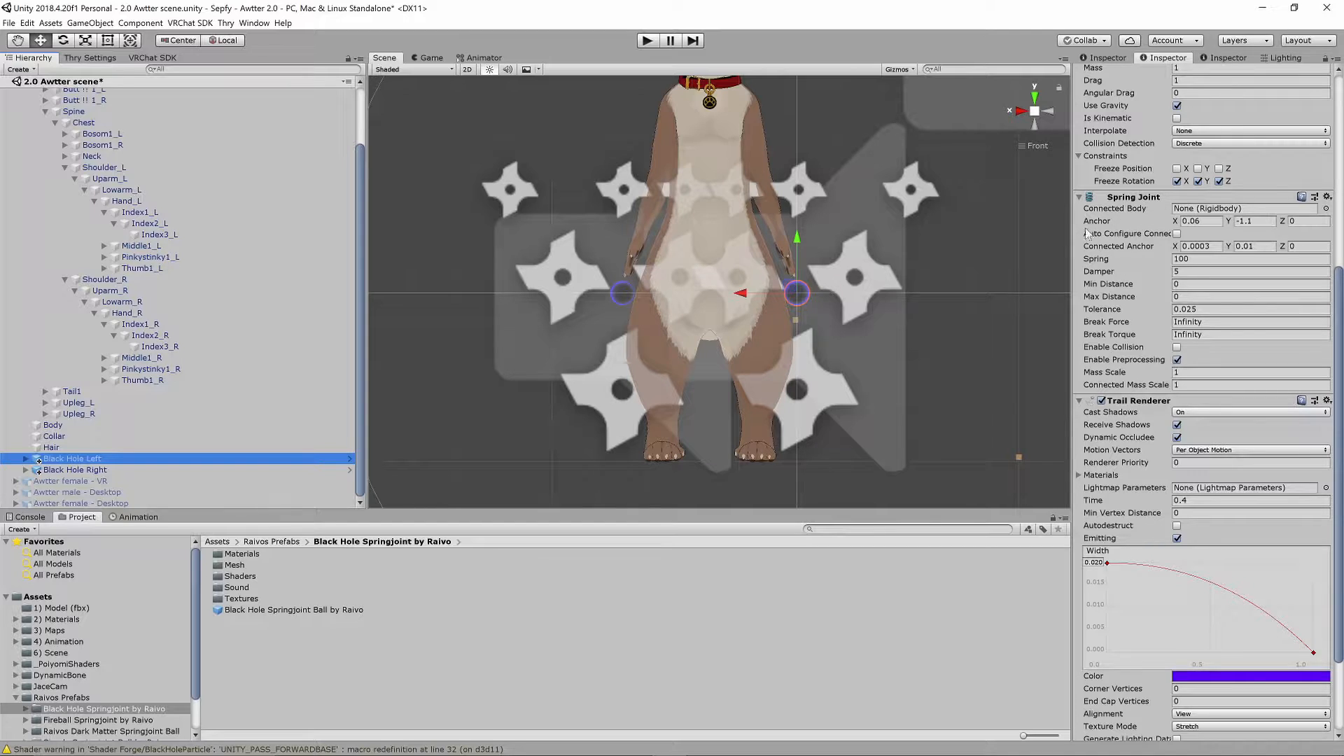
drag(149, 235, 1206, 212)
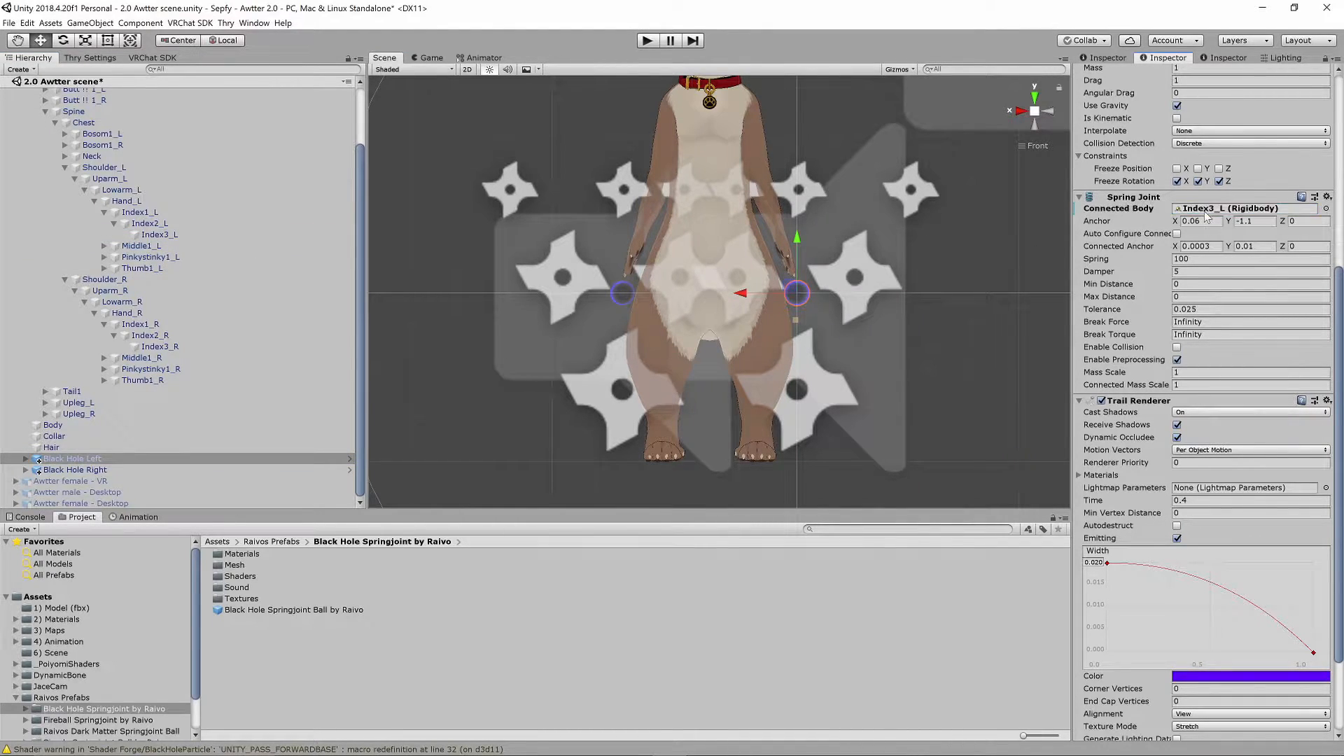
click(82, 469)
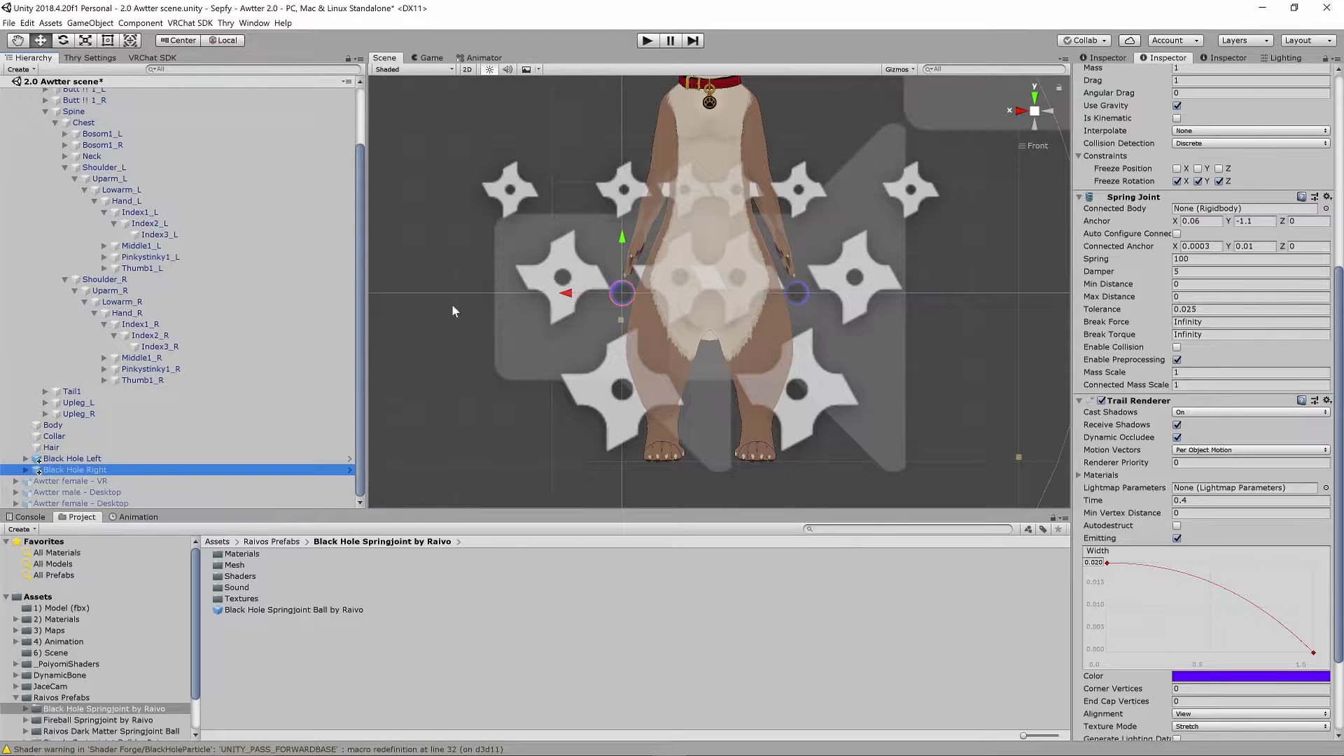
drag(165, 348, 1215, 214)
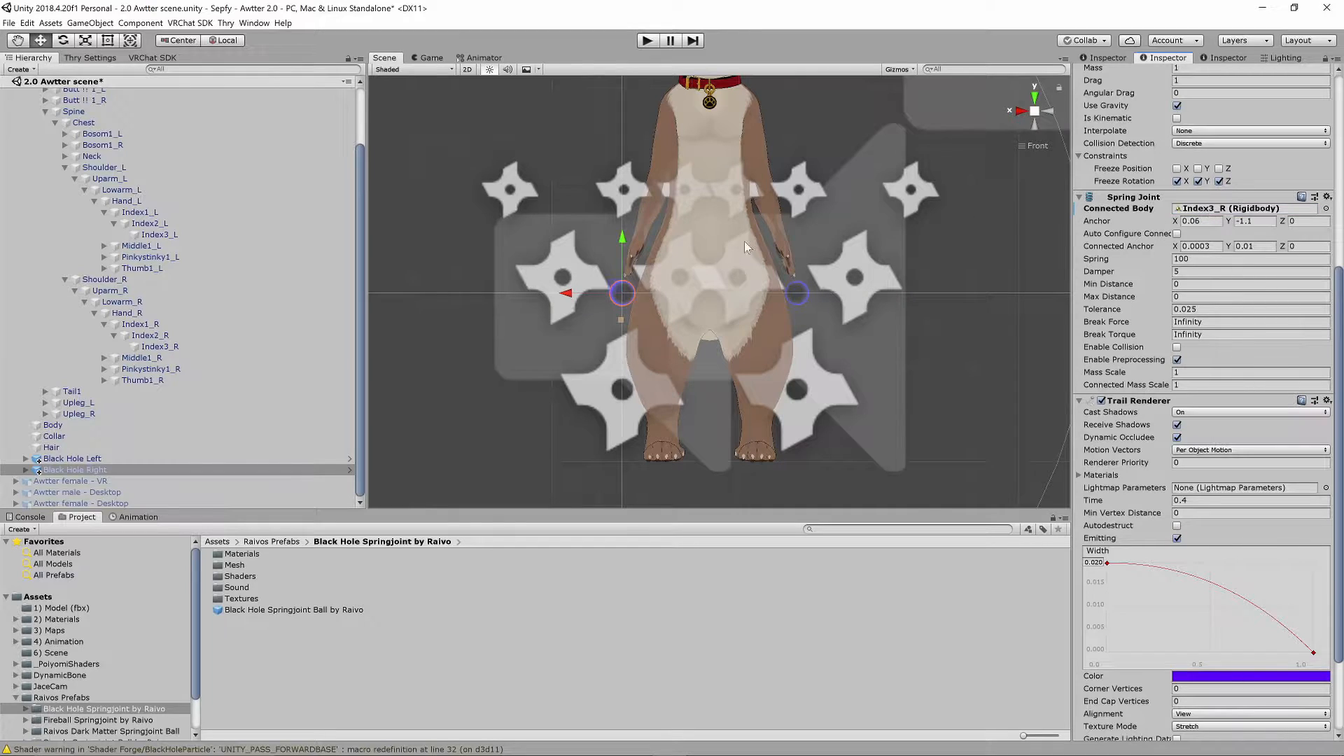
- Play the scene and rotate Shoulder_R in the Scene view to test how the right black hole follows the hand, and stop playback
scroll(755, 255, down, 2)
scroll(748, 280, down, 5)
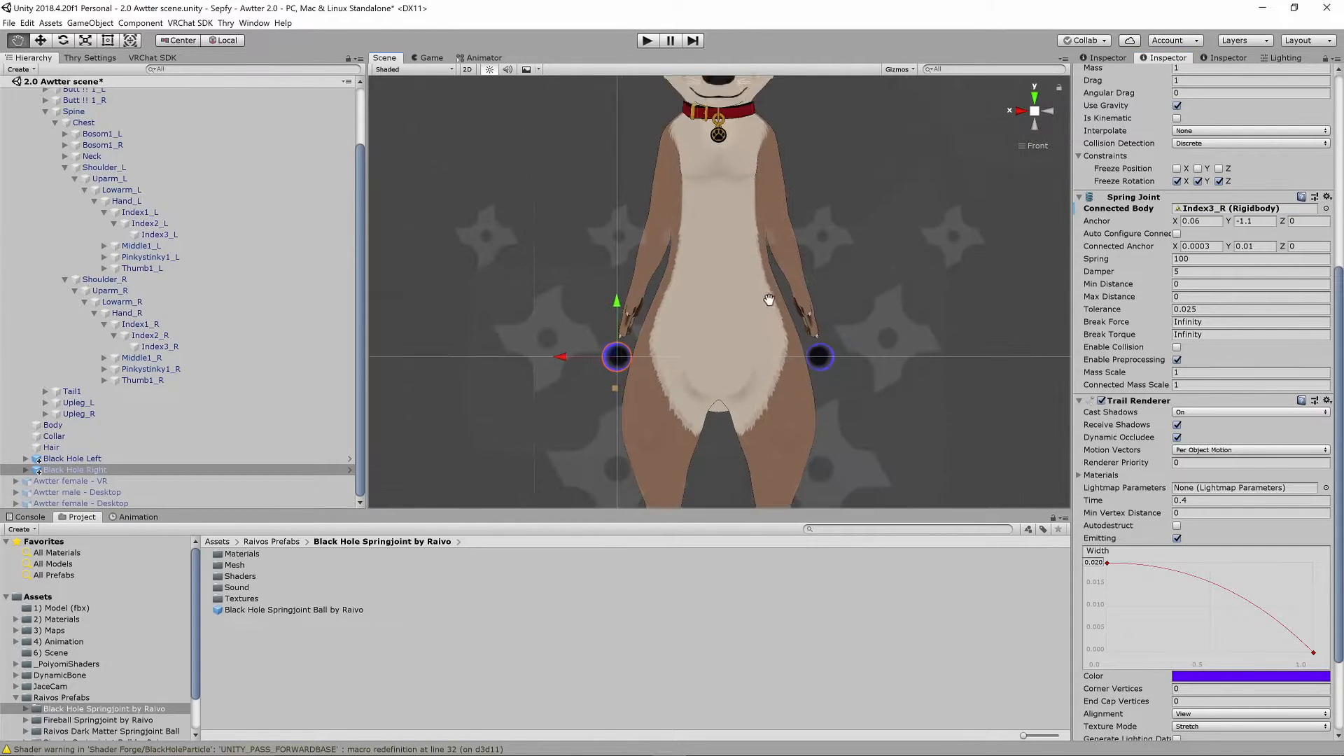
click(651, 42)
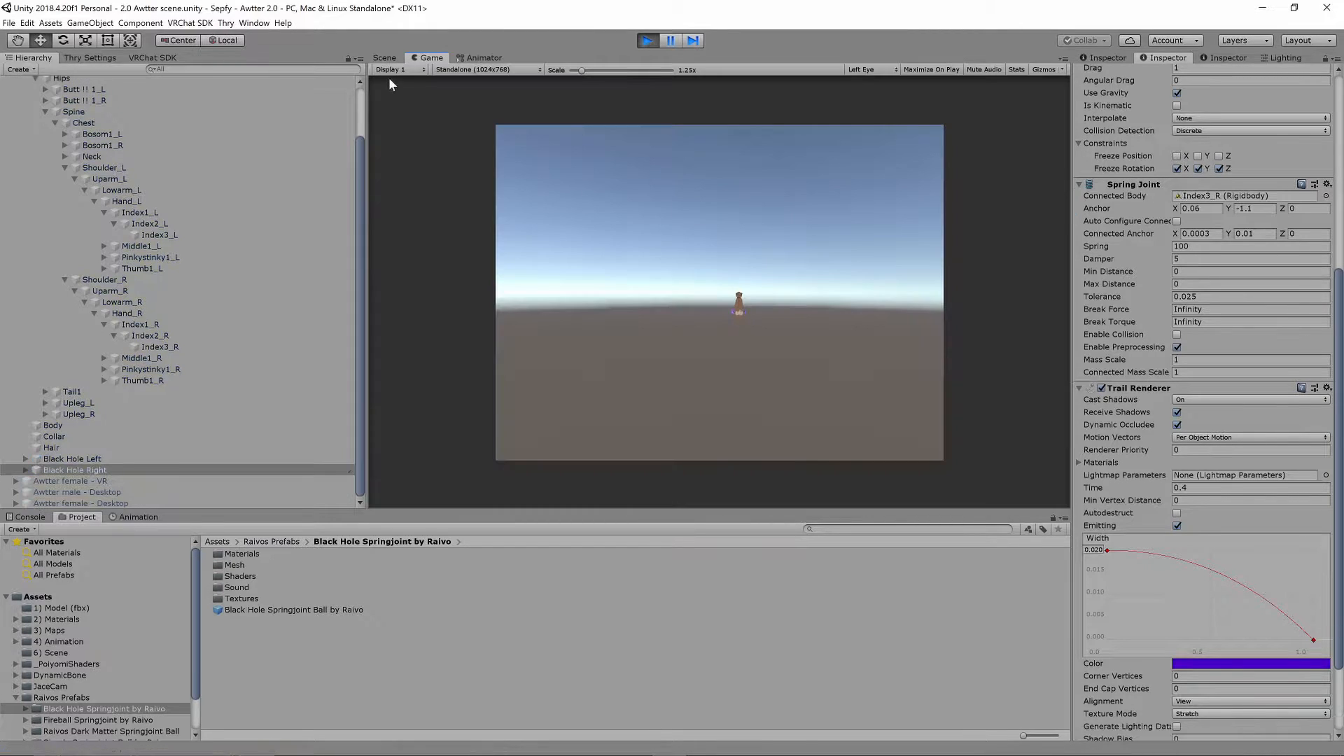
click(384, 58)
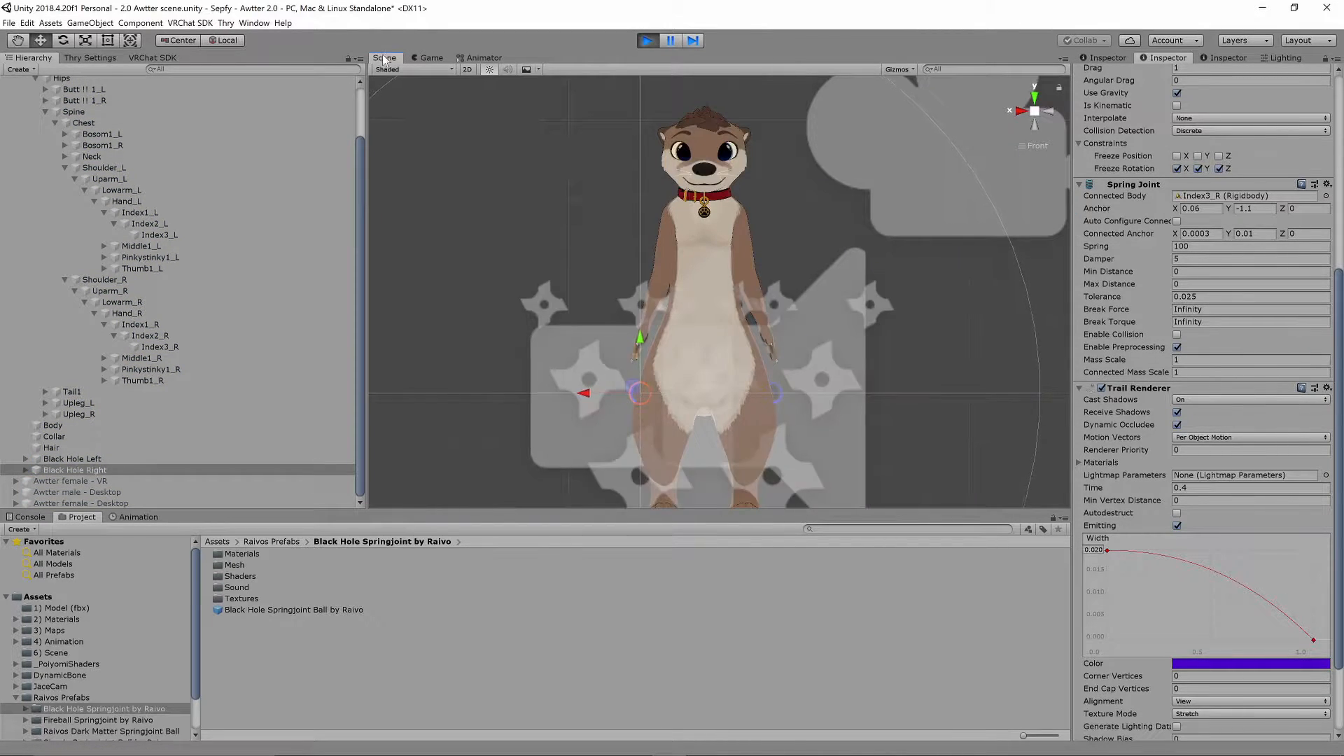
scroll(136, 162, up, 3)
click(98, 125)
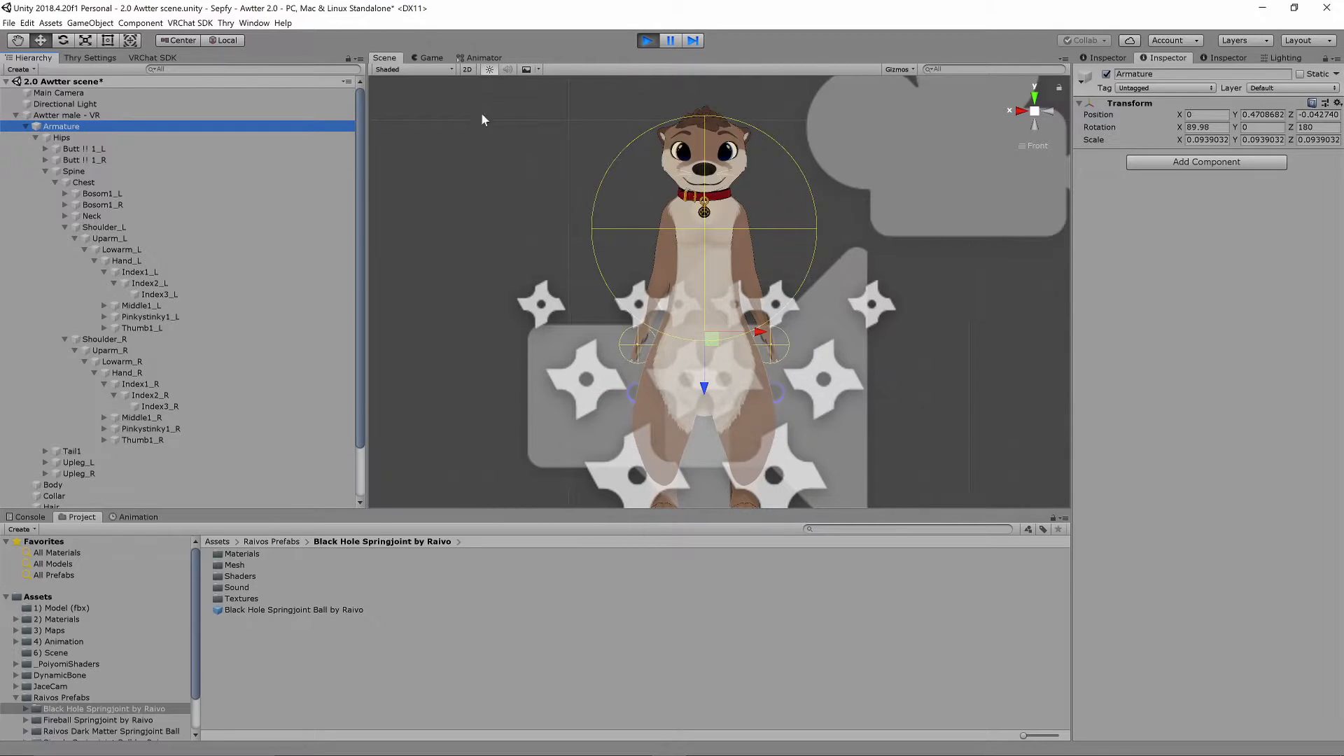
click(103, 339)
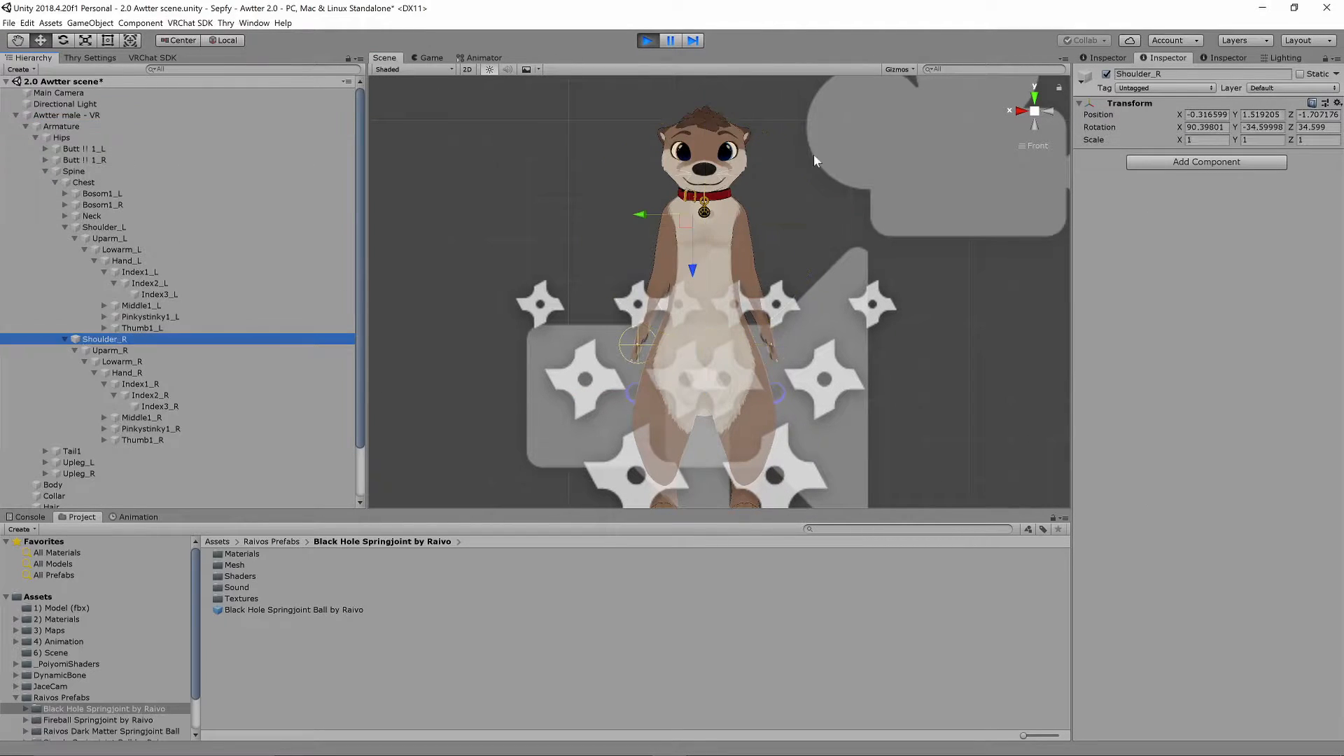
click(63, 40)
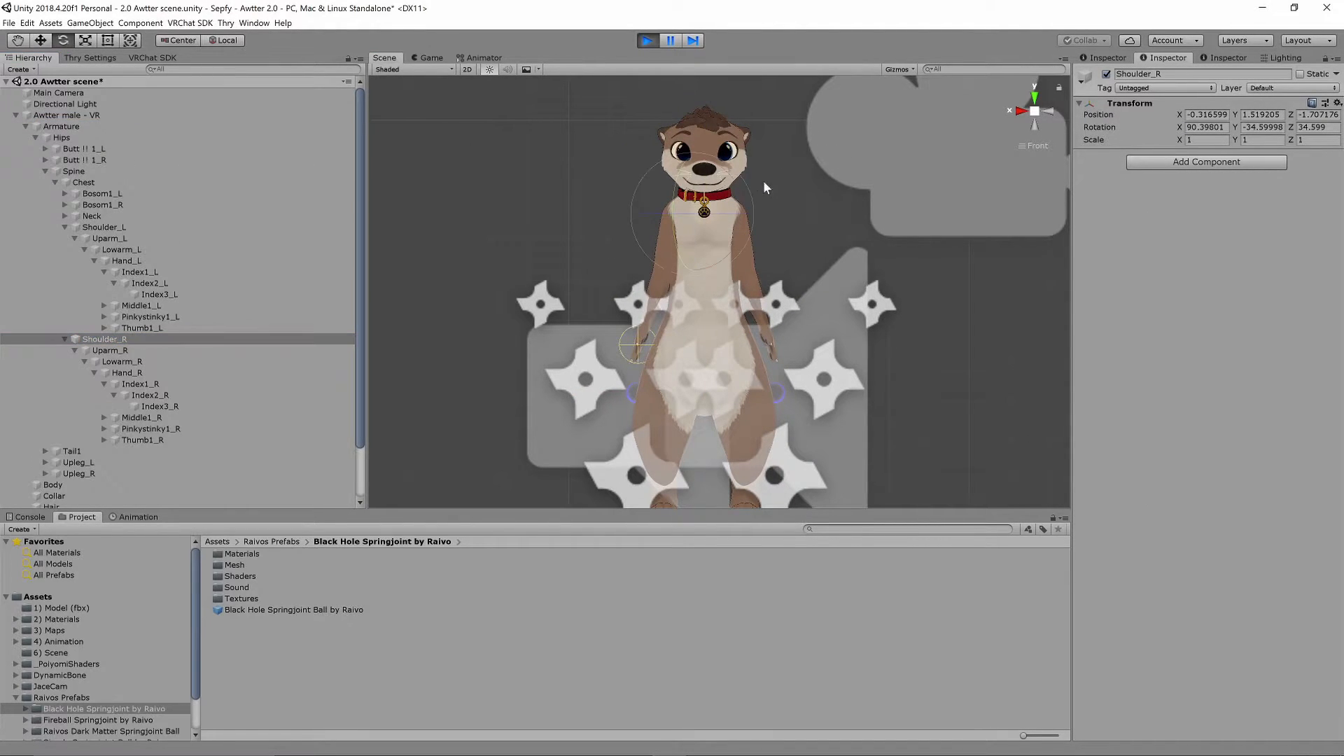
drag(679, 161, 779, 195)
click(648, 40)
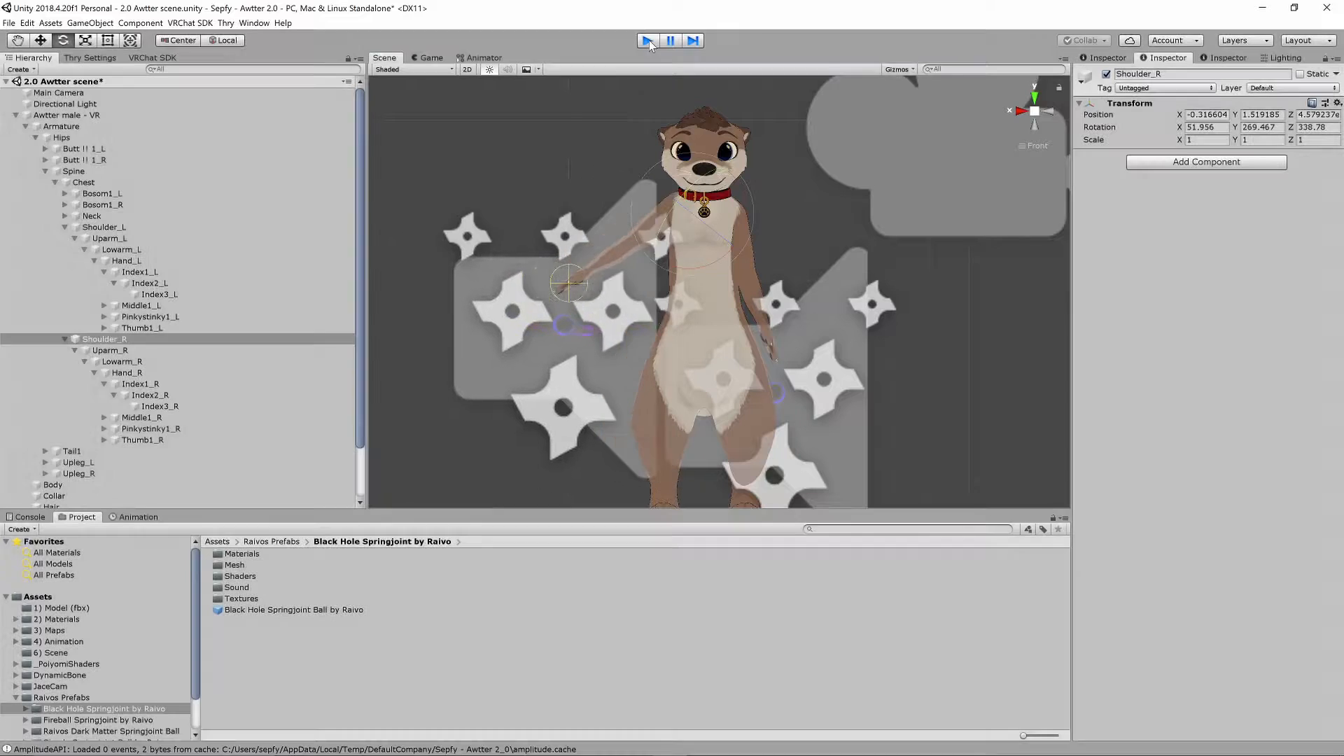
- Review the playable layers and expressions in the Awtter male - VR avatar descriptor and locate its assigned parameters asset in the project
alt+drag(730, 201, 630, 217)
scroll(600, 187, down, 8)
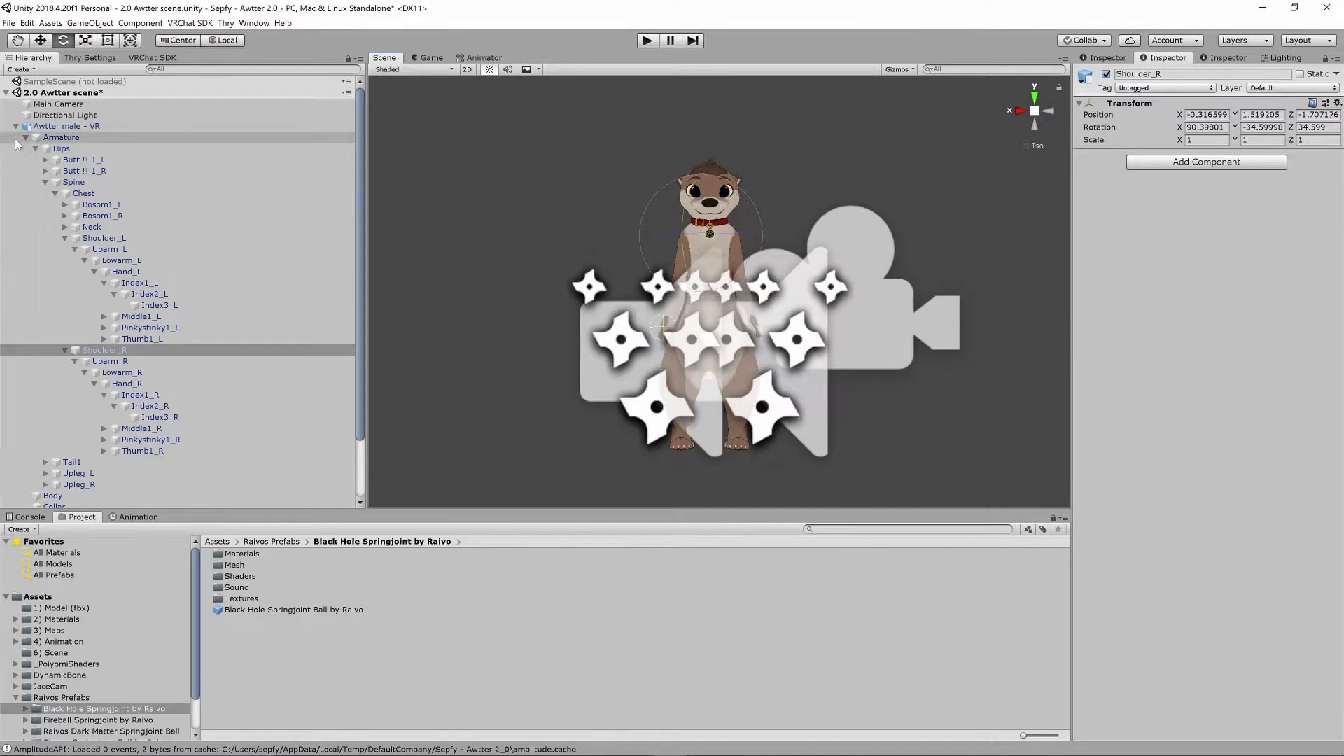
click(27, 139)
click(46, 129)
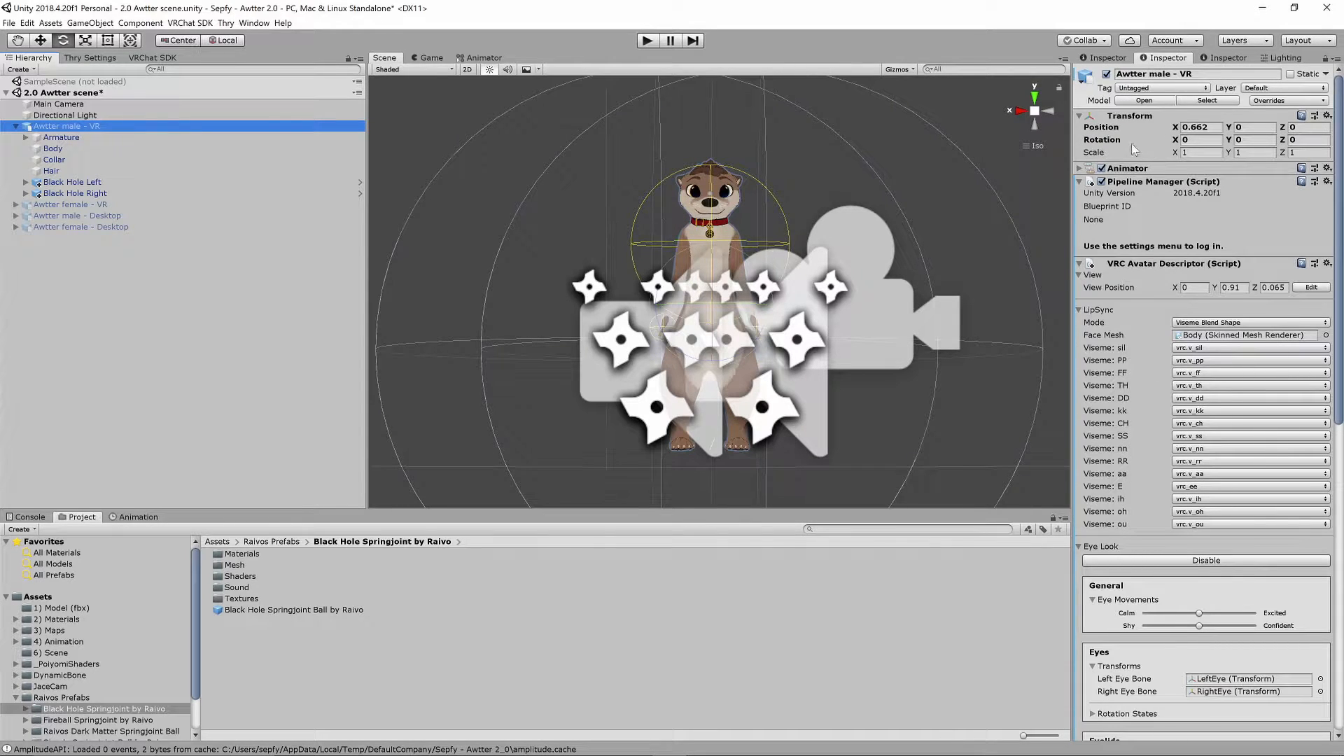
click(1081, 181)
scroll(1120, 260, down, 5)
scroll(1136, 254, up, 5)
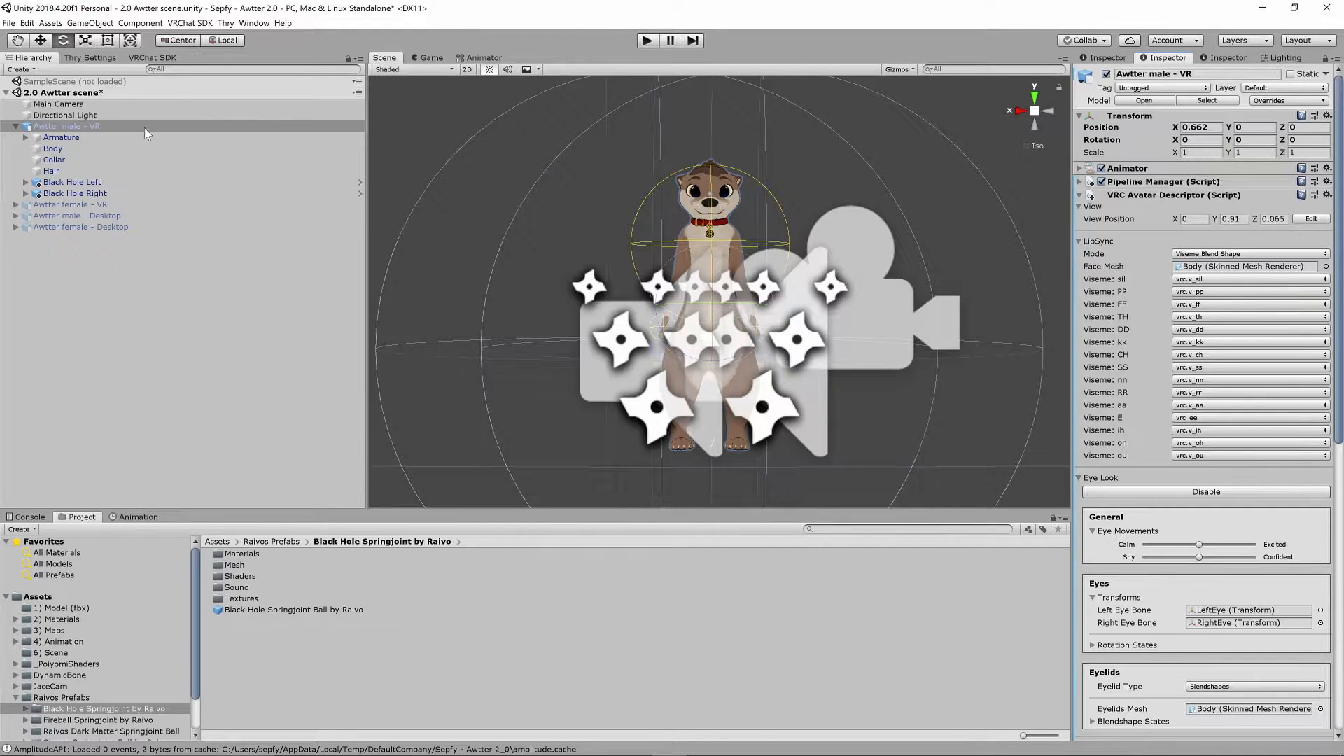
scroll(1133, 379, down, 6)
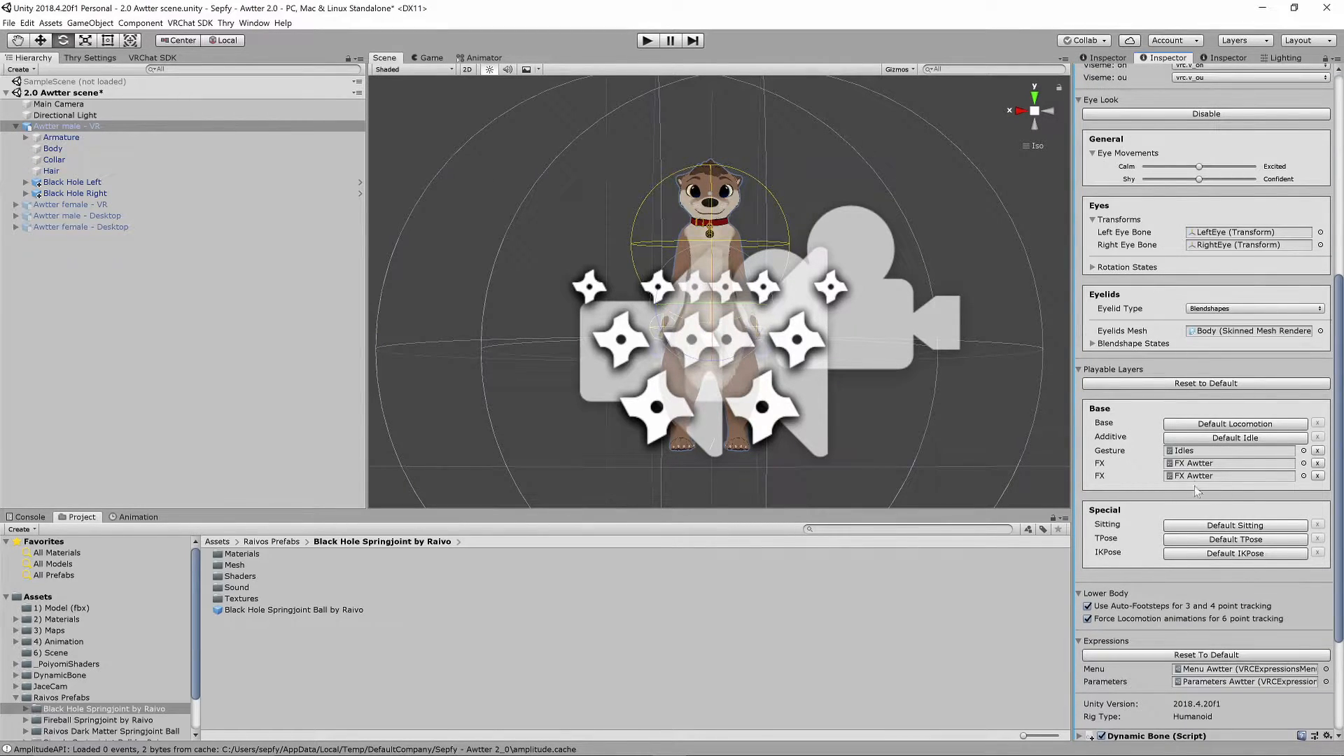
scroll(1218, 481, down, 3)
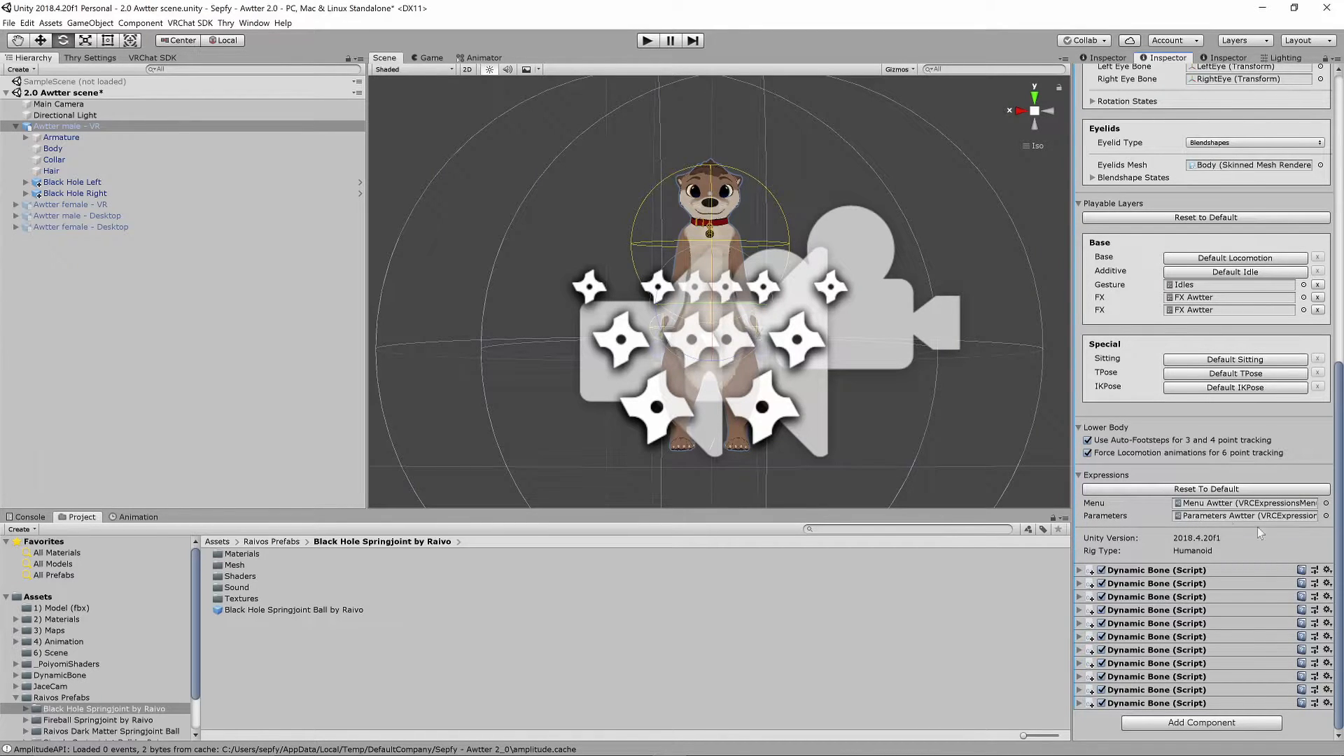
click(1215, 516)
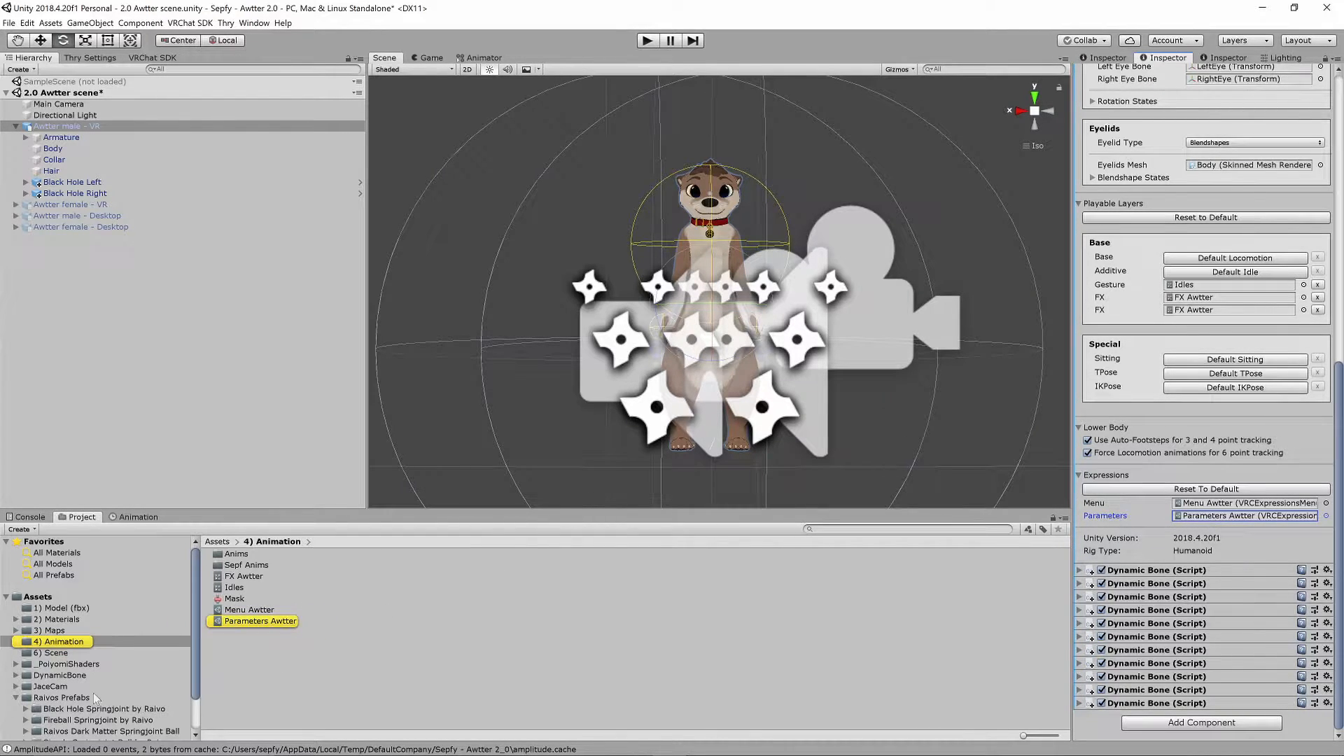
- Create a folder named Tutorial inside the 4) Animation folder
right_click(259, 637)
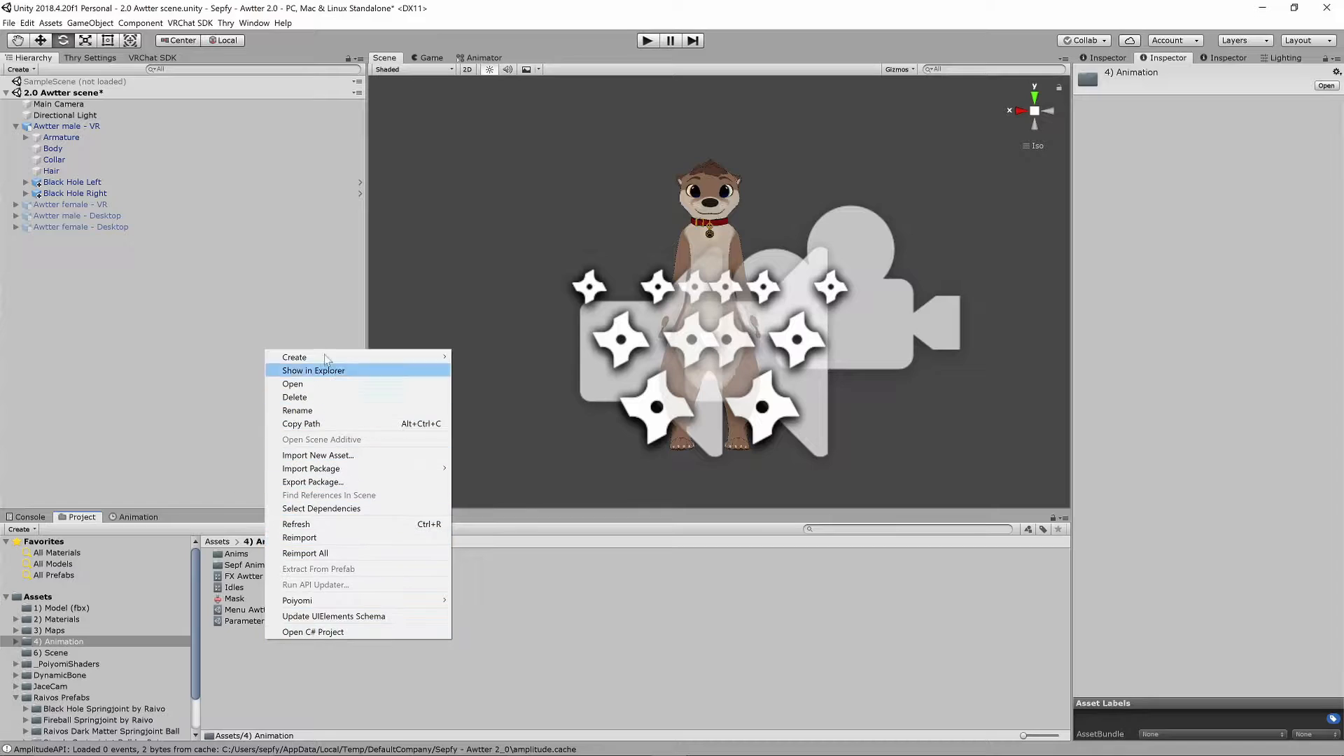
mouse_move(323, 365)
click(499, 322)
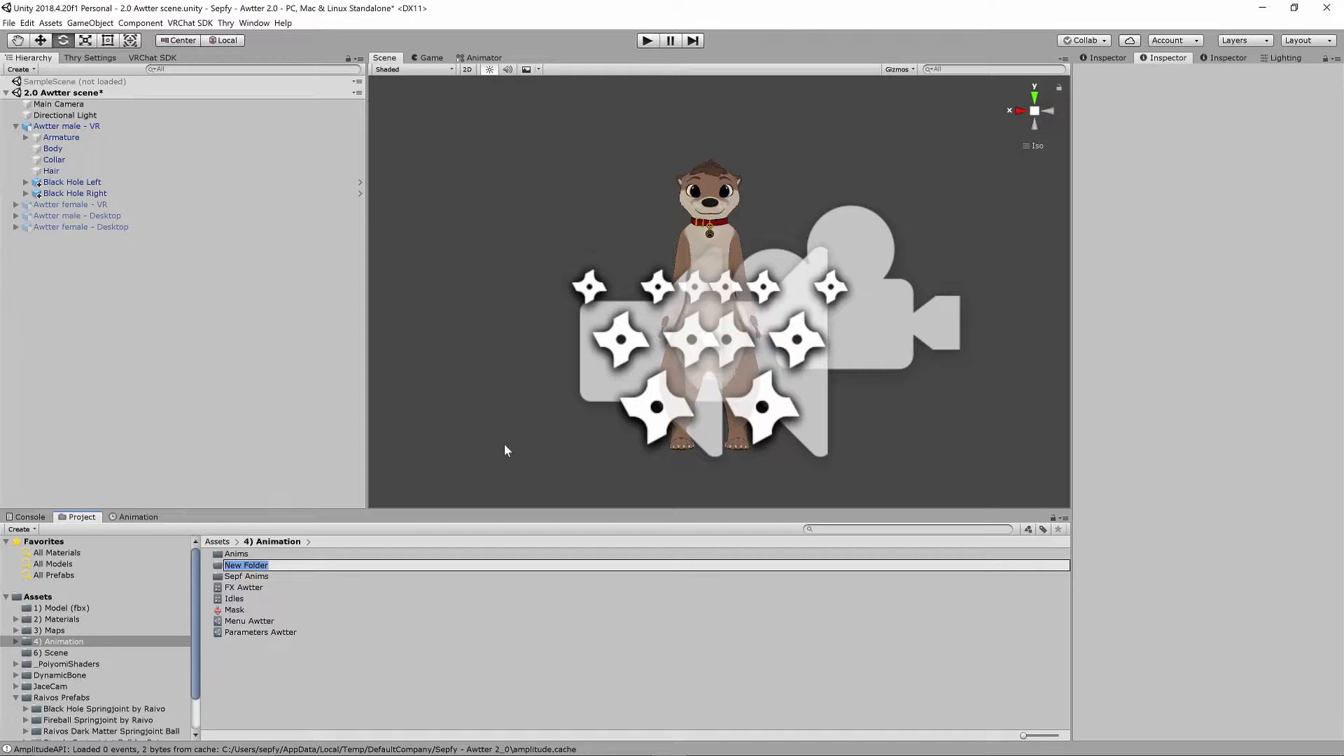
text(Tutorial)
key(Return)
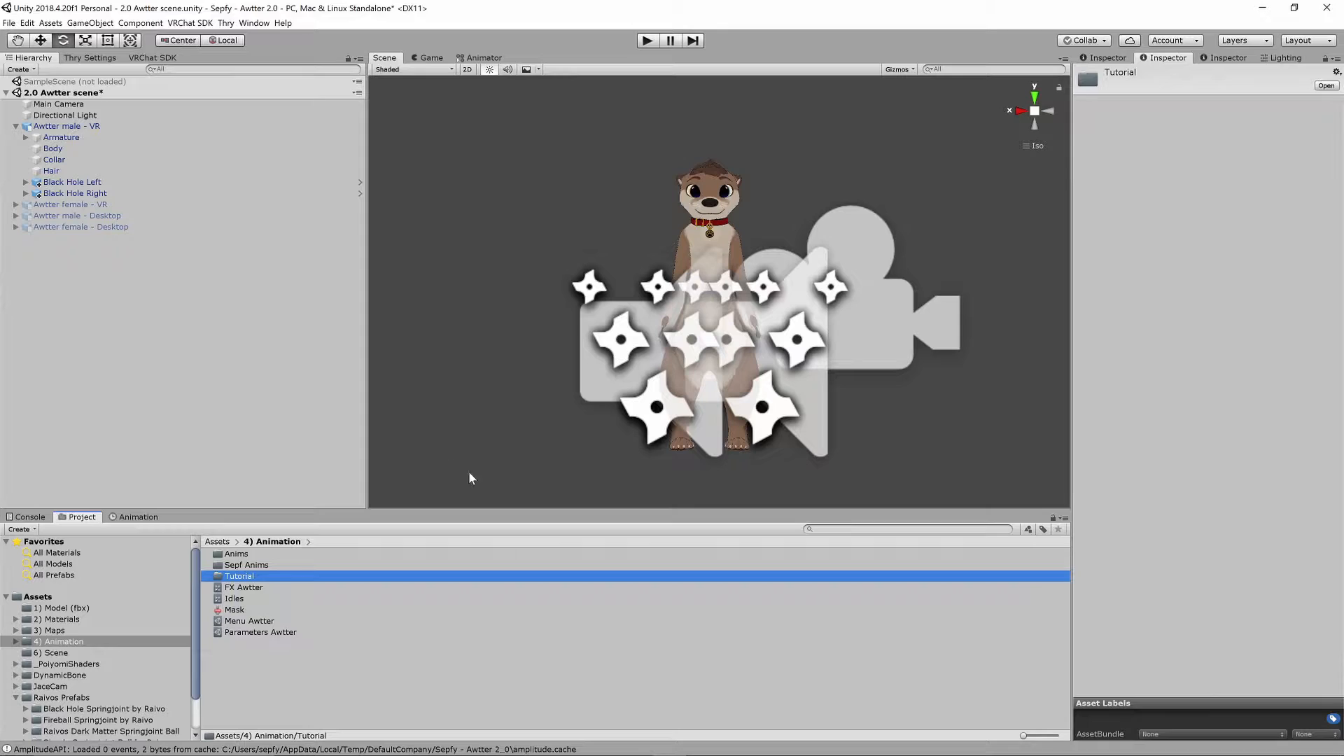
- Duplicate the Parameters Awtter, Menu Awtter and FX Awtter assets in the 4) Animation folder
click(256, 634)
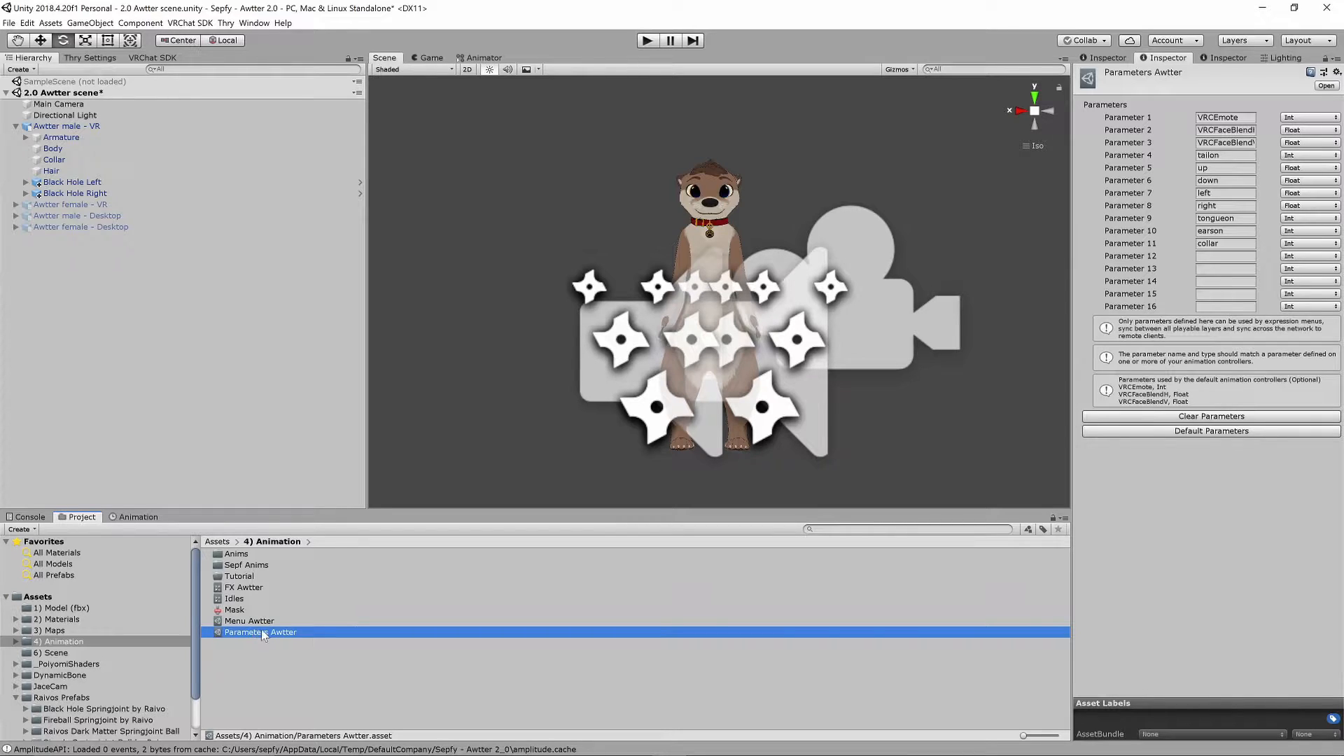
key(ctrl+d)
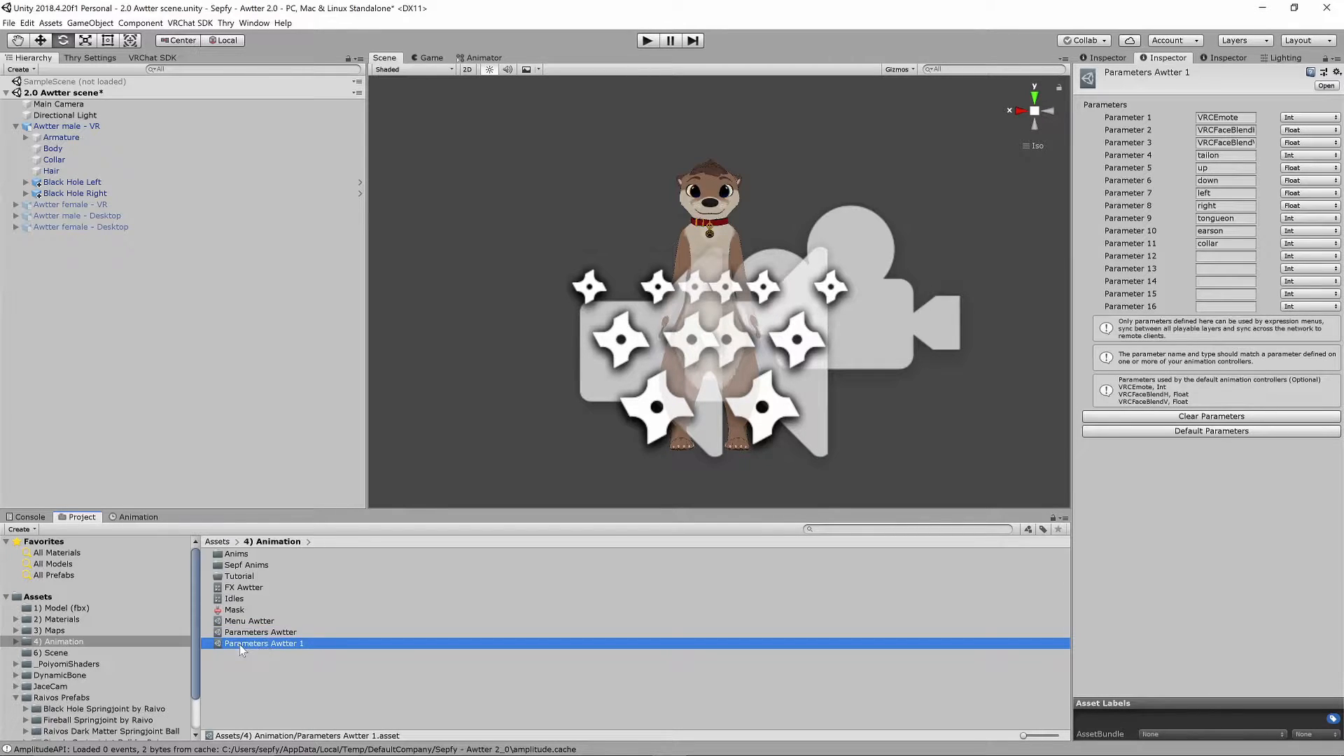
click(253, 621)
key(ctrl+d)
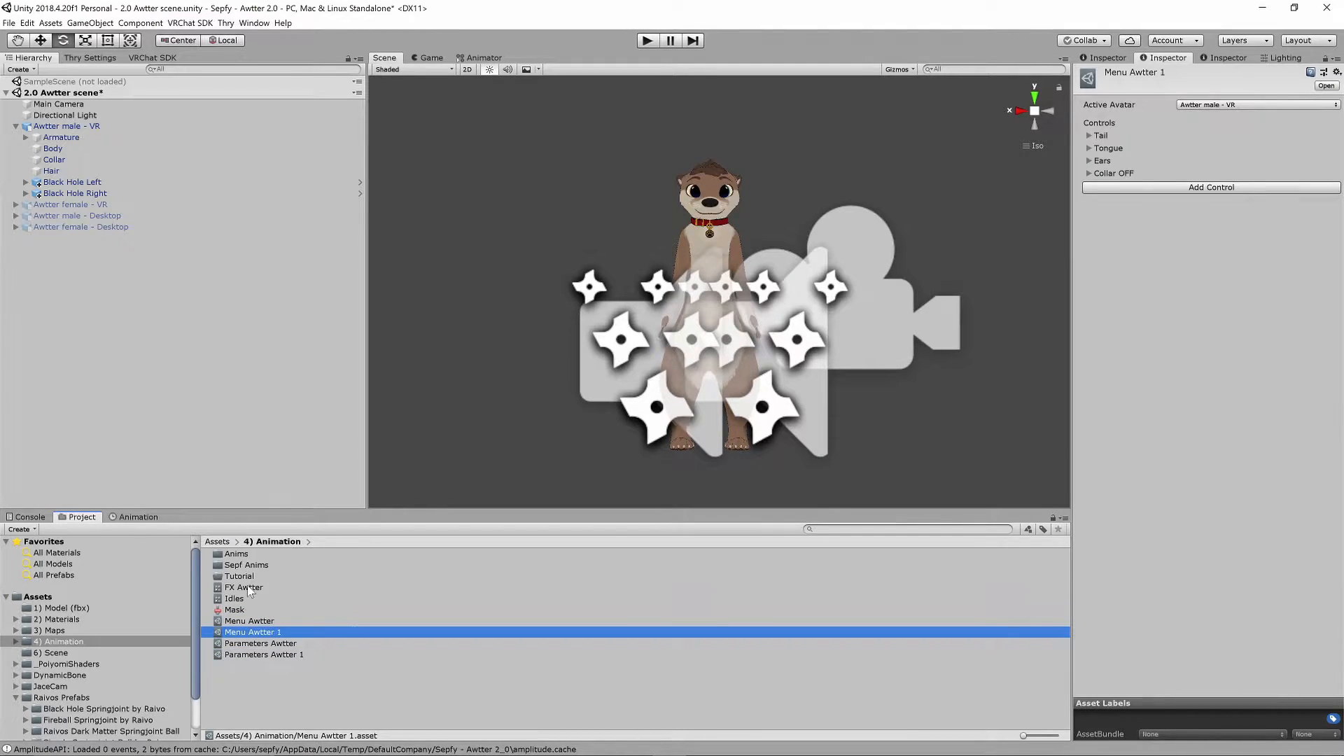
click(249, 588)
key(ctrl+d)
- Rename the duplicated FX Awtter controller to FX Tutorial
click(251, 656)
click(247, 633)
click(243, 590)
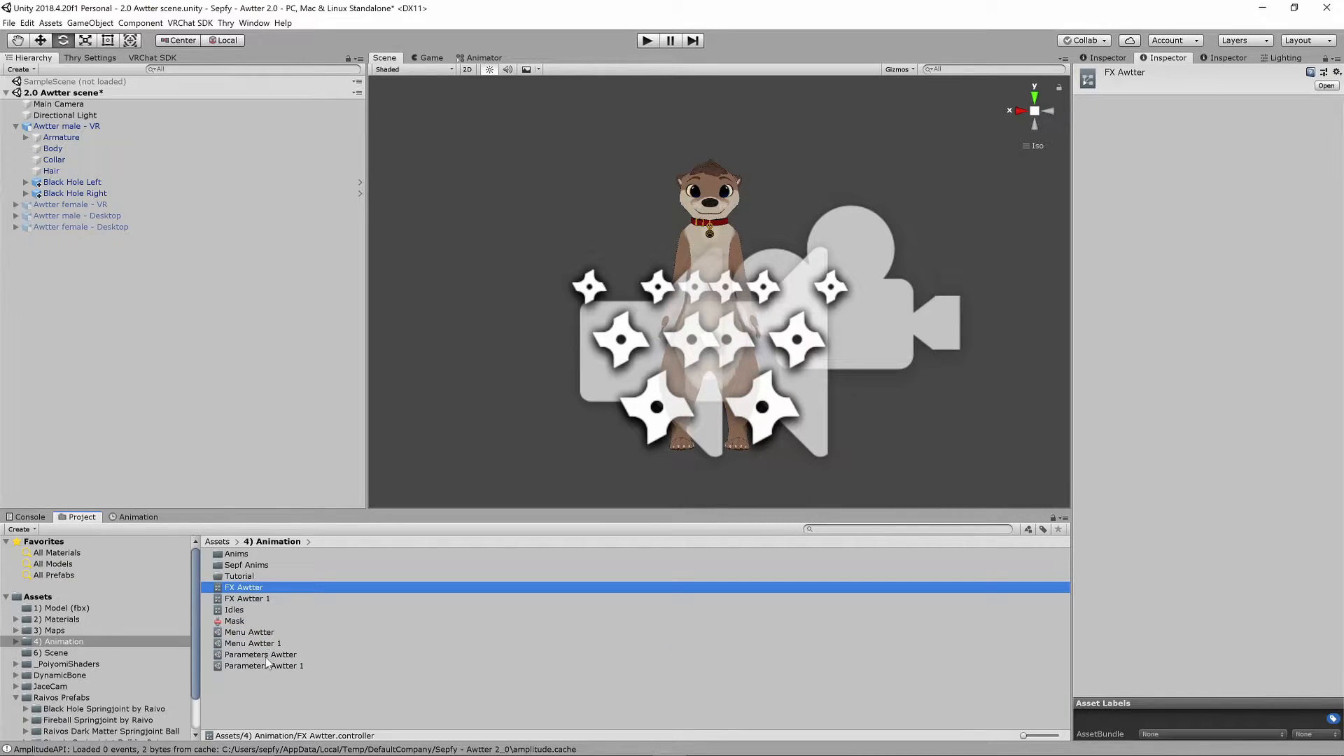
key(Down)
key(F2)
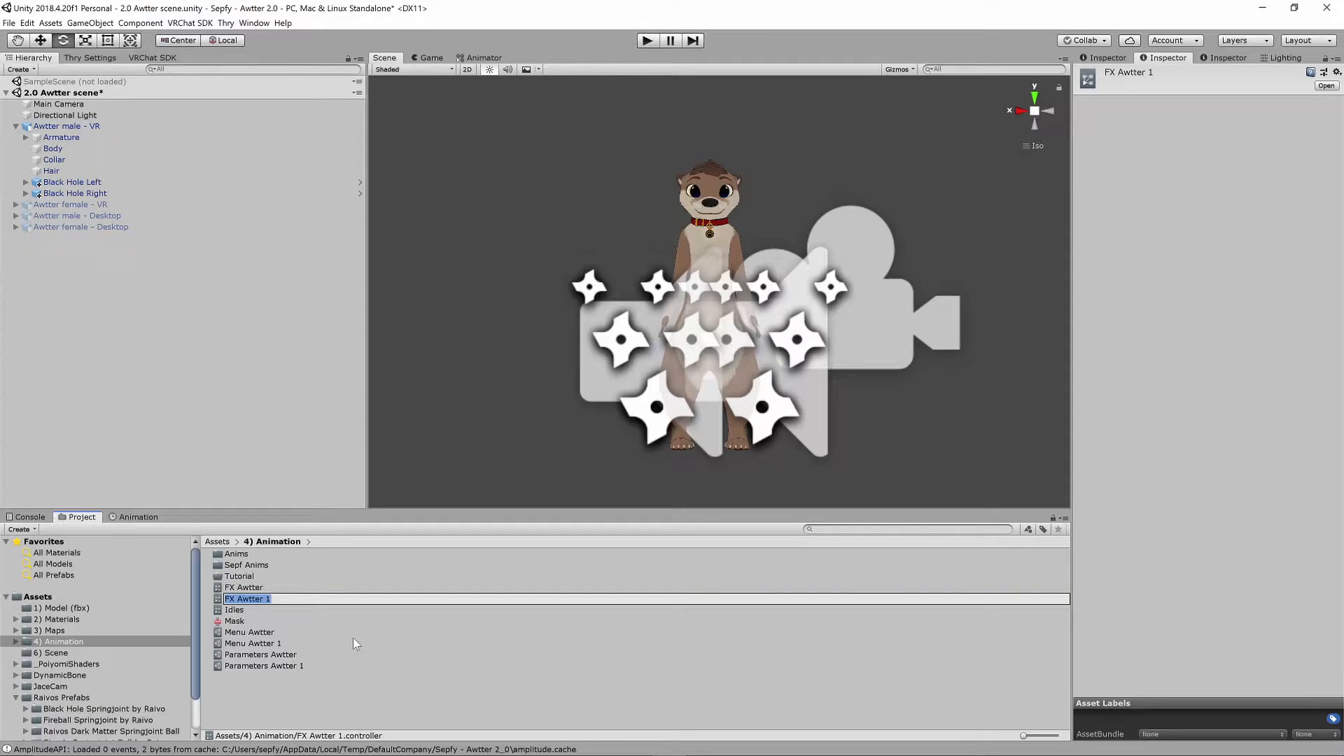
text(FX Tutorial)
key(Return)
- Rename the duplicated Menu Awtter asset to Menu Tutorial
key(Down)
key(Down)
key(Down)
key(Down)
key(F2)
text(Men)
key(Return)
- Rename the duplicated Parameters Awtter asset to Parameters Tutorial
key(Down)
key(Down)
key(F2)
text(Parameters Tutorial)
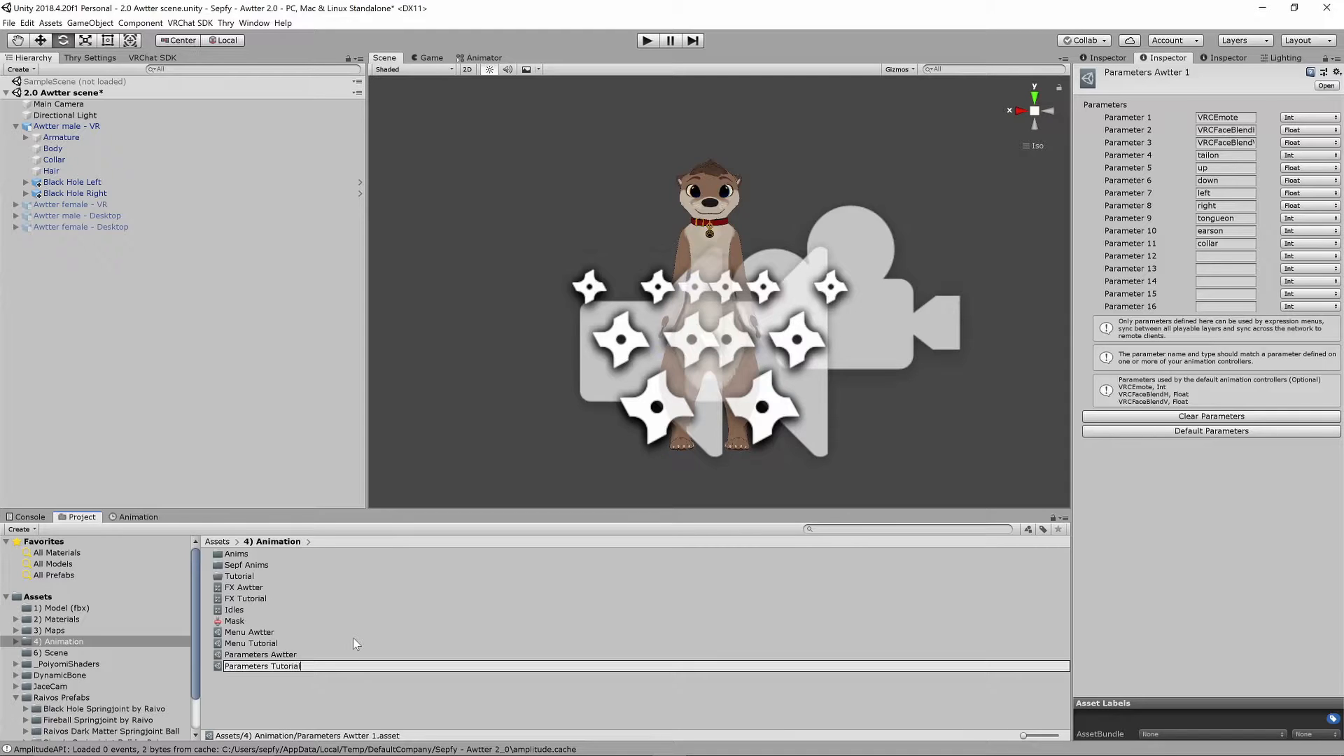
key(Return)
- Move FX Tutorial, Menu Tutorial and Parameters Tutorial into the Tutorial folder and open that folder
ctrl+click(263, 643)
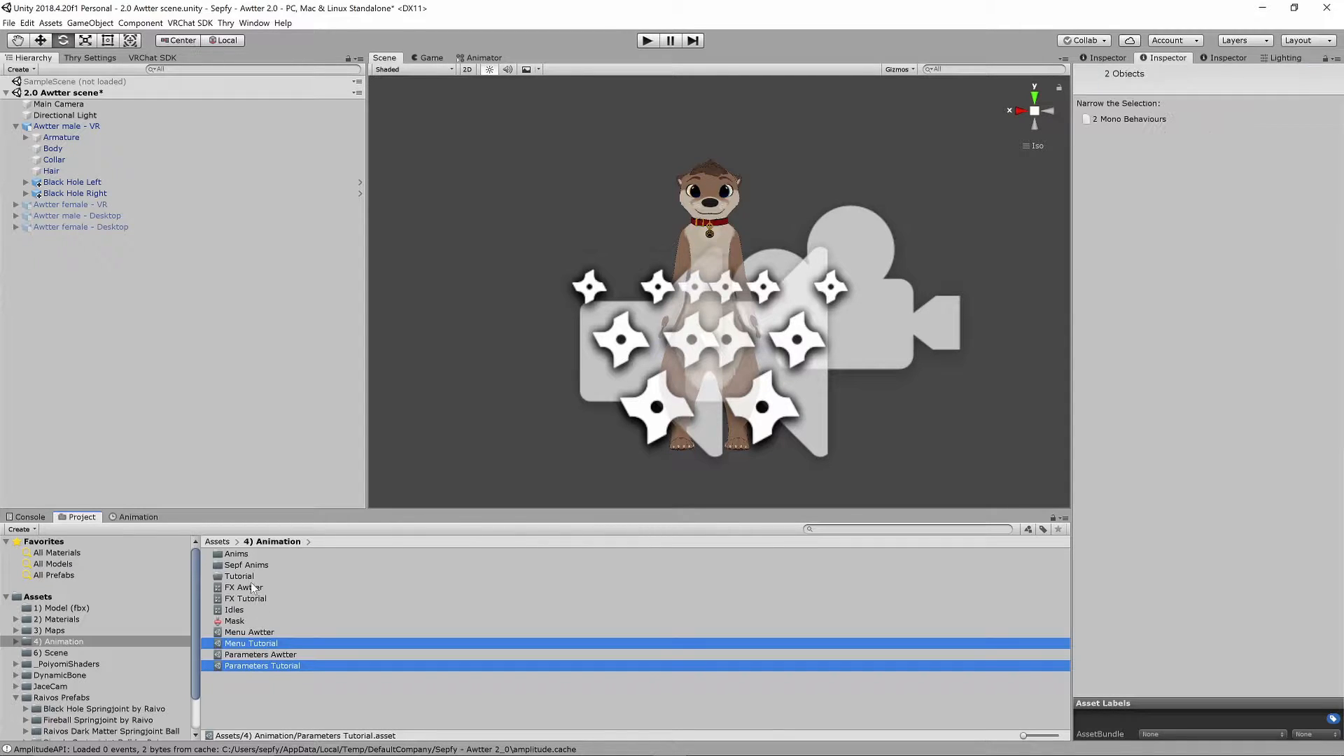
ctrl+click(250, 599)
drag(251, 602, 254, 581)
double_click(252, 578)
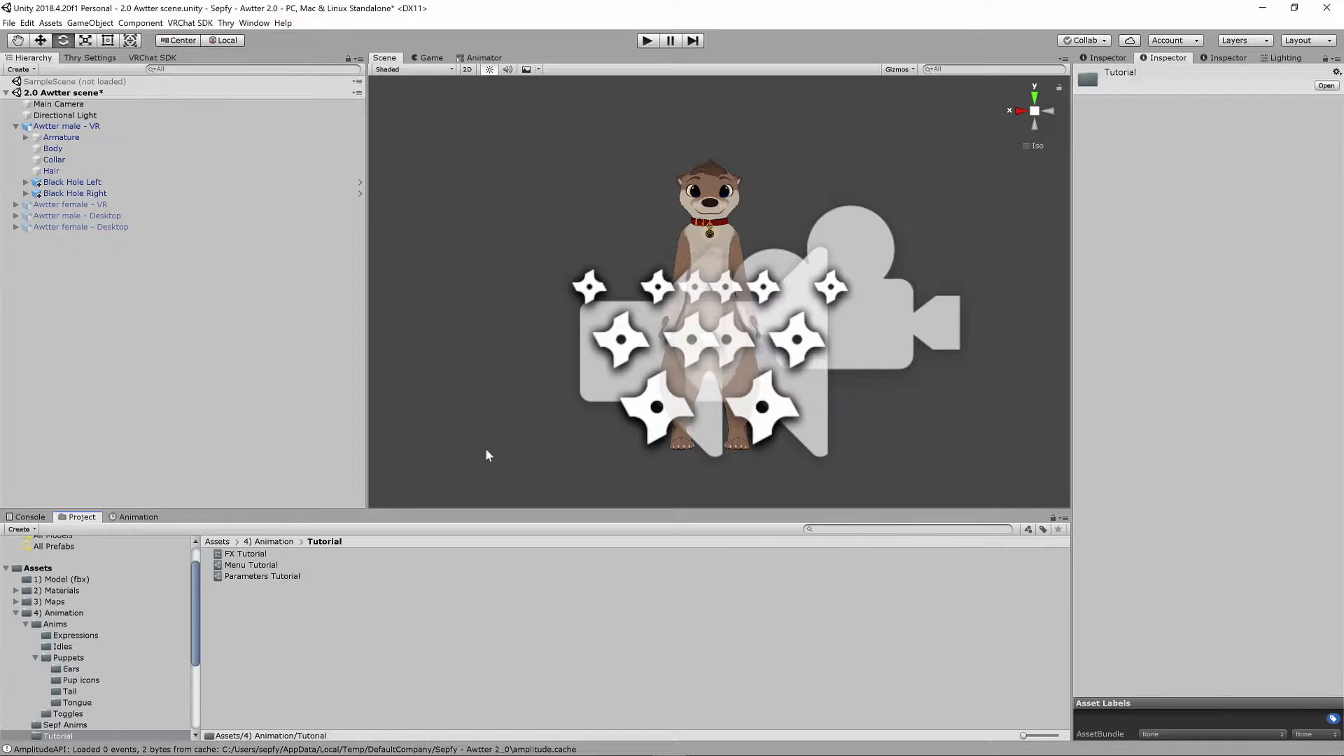
- In the Awtter male - VR descriptor, assign FX Tutorial to both FX layers and Menu Tutorial and Parameters Tutorial to the expressions
click(91, 127)
scroll(1224, 403, down, 5)
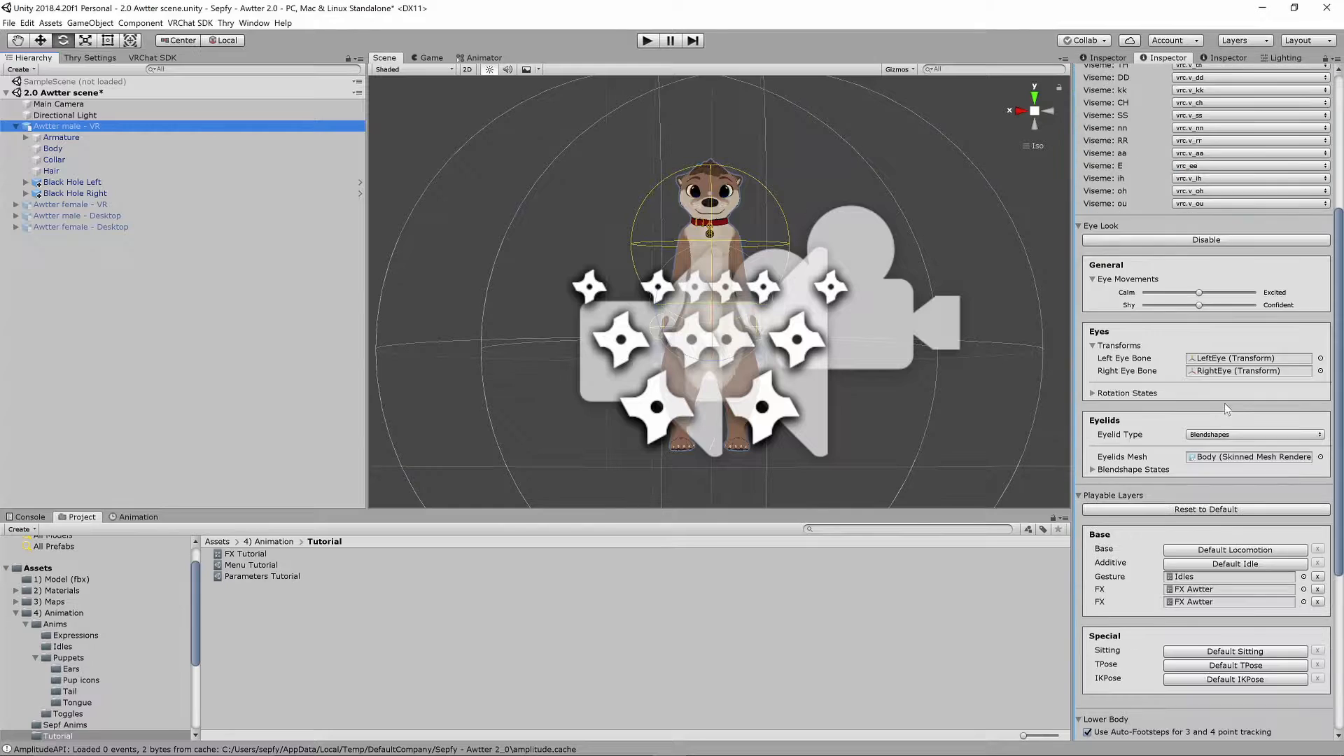
scroll(1224, 403, down, 4)
drag(246, 554, 1209, 306)
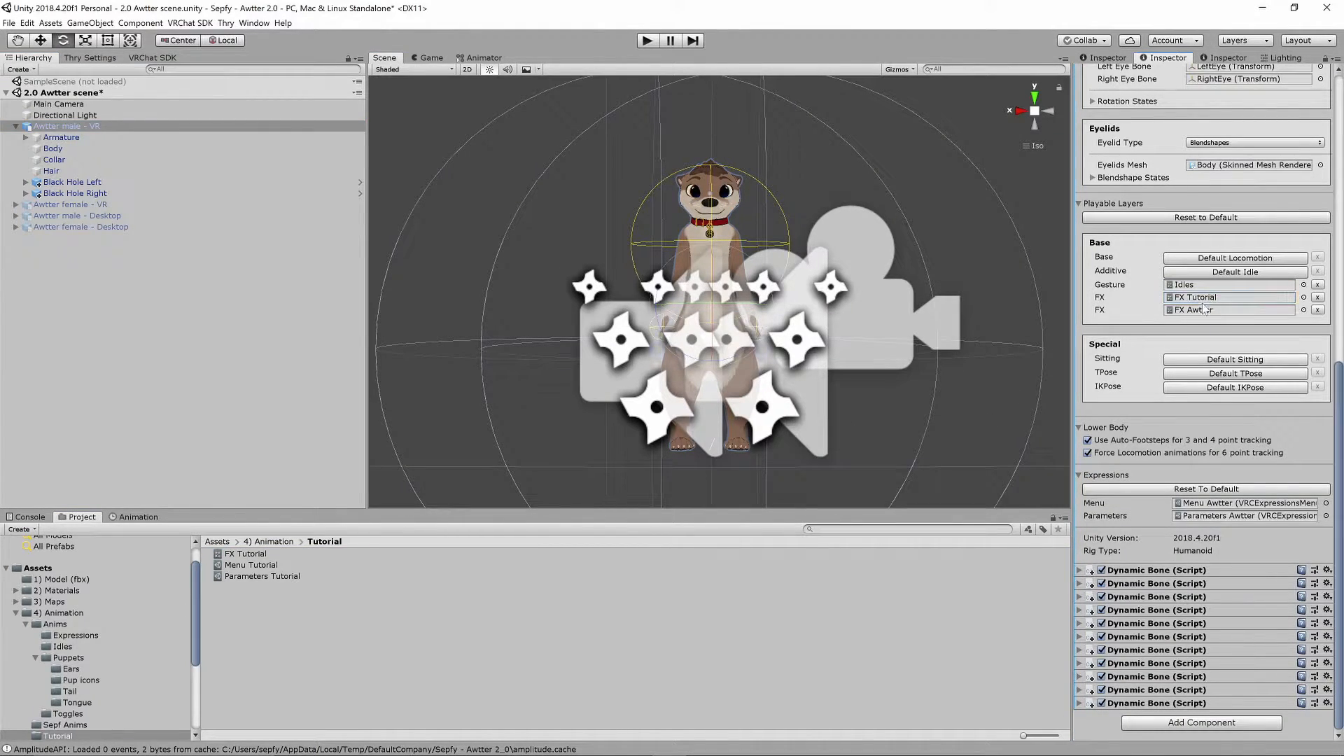
drag(249, 554, 1188, 319)
drag(256, 565, 1218, 504)
drag(254, 576, 1225, 516)
- In Parameters Tutorial, name parameter 12 poiblackholeleft and parameter 13 poiblackholeright
click(260, 577)
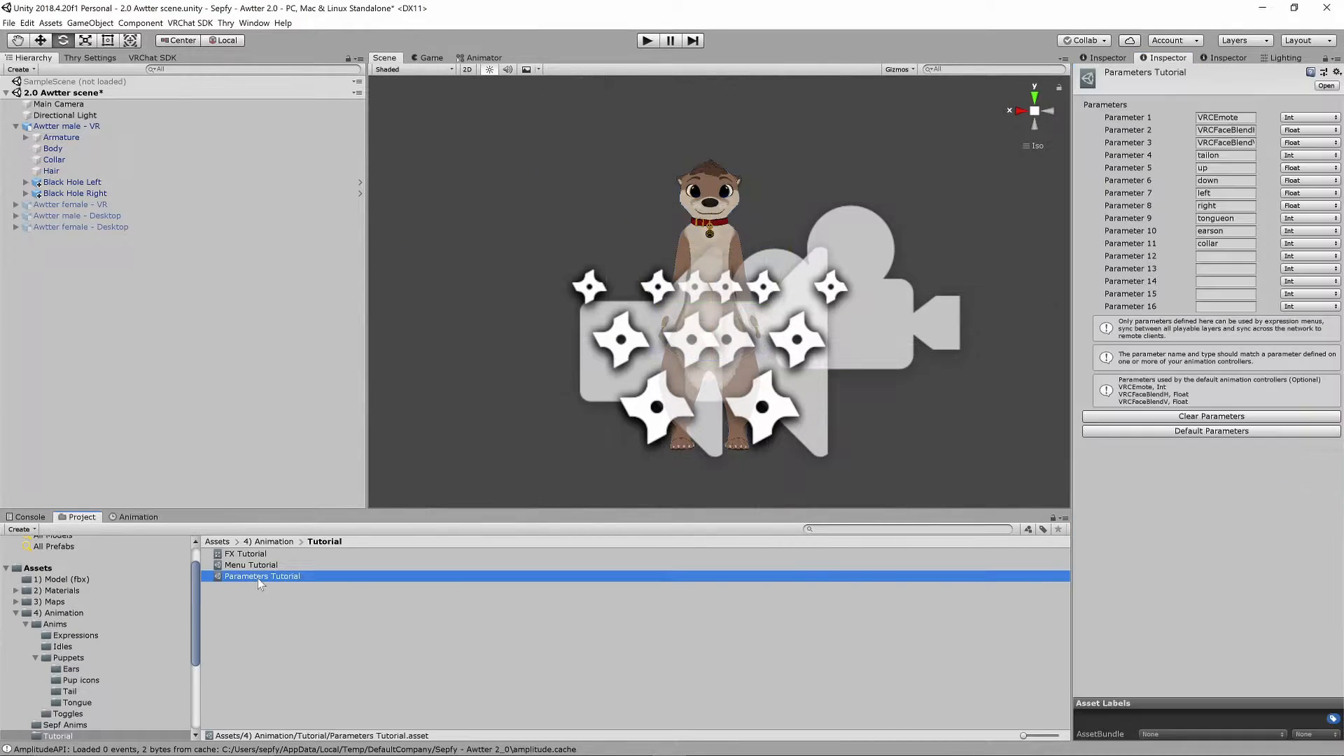
alt+drag(496, 374, 448, 382)
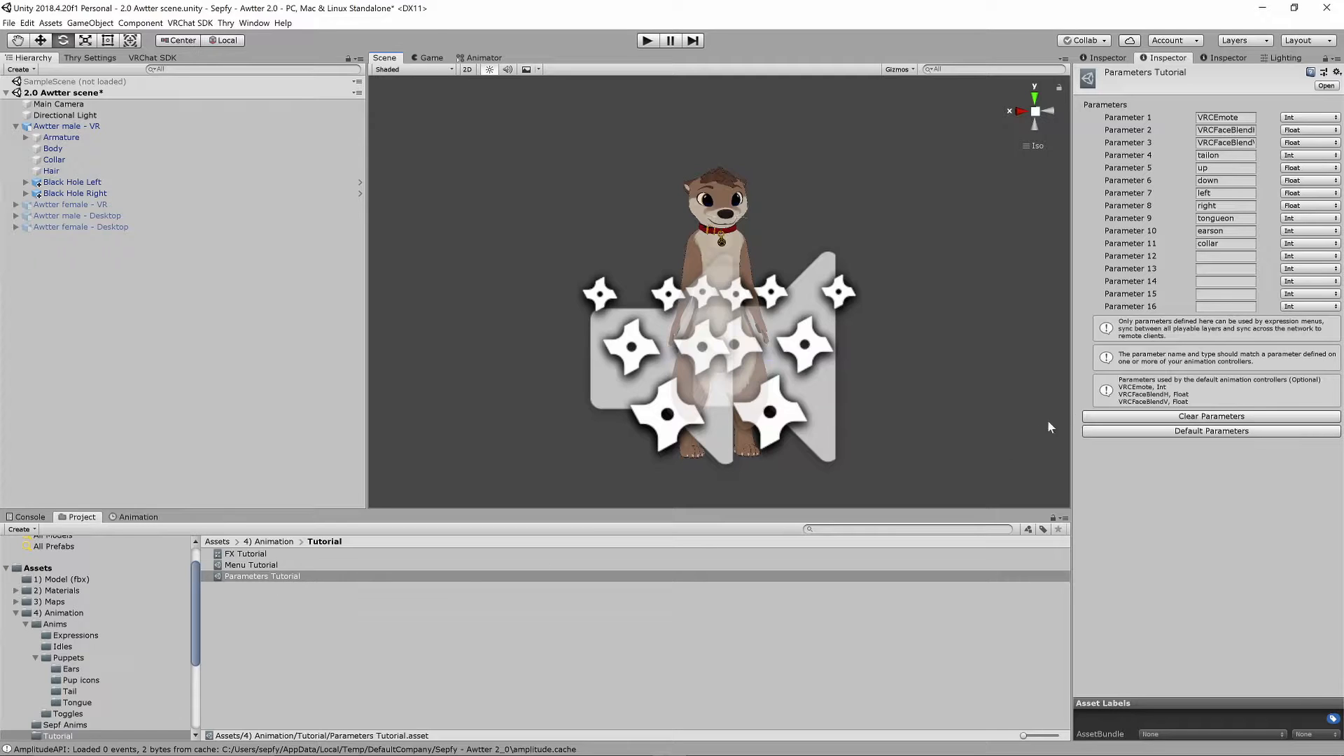
mouse_move(584, 439)
alt+mouse_down()
mouse_move(873, 350)
mouse_move(676, 392)
mouse_move(586, 435)
alt+mouse_up()
click(1225, 256)
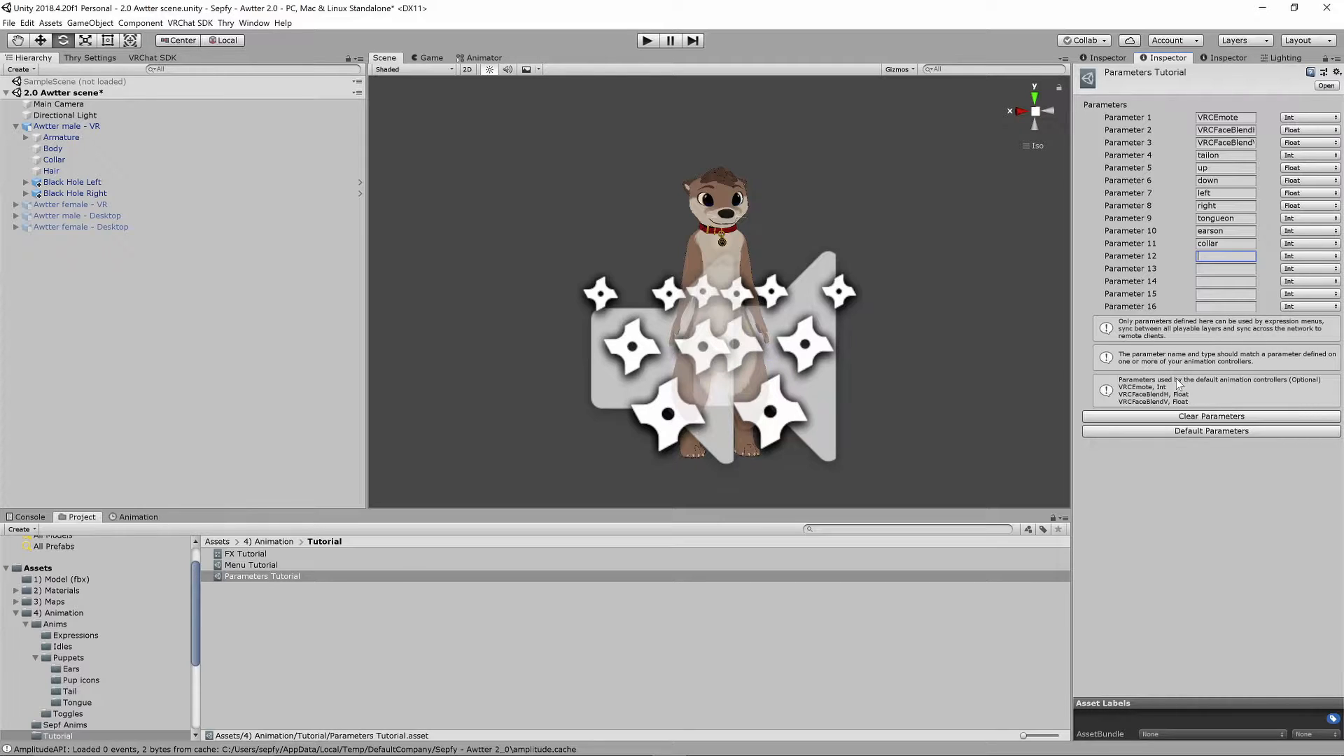
text(poiblackholeleft)
key(Tab)
text(poiblackholeright)
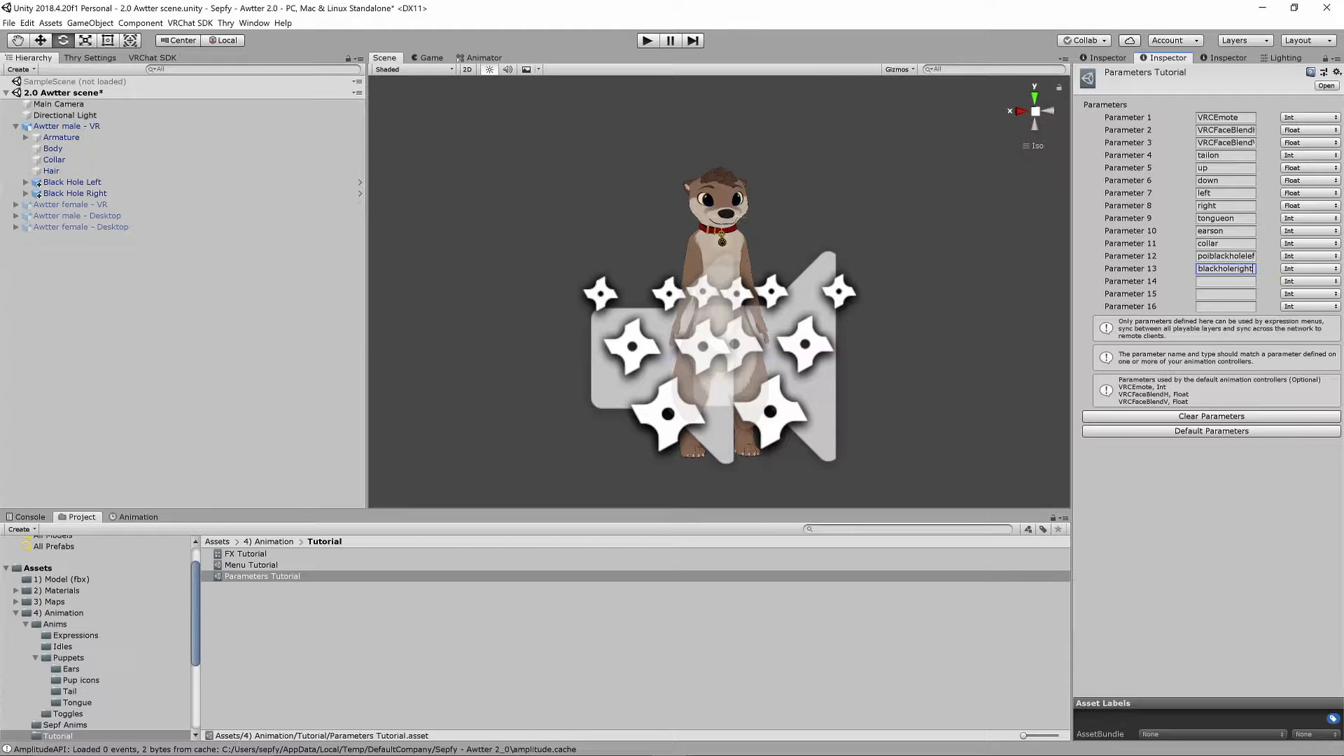
key(Tab)
- Name parameter 14 poidarkmatterleft and parameter 15 poidarkmatterright, and check the type options of parameter 12, keeping Int
scroll(98, 675, down, 4)
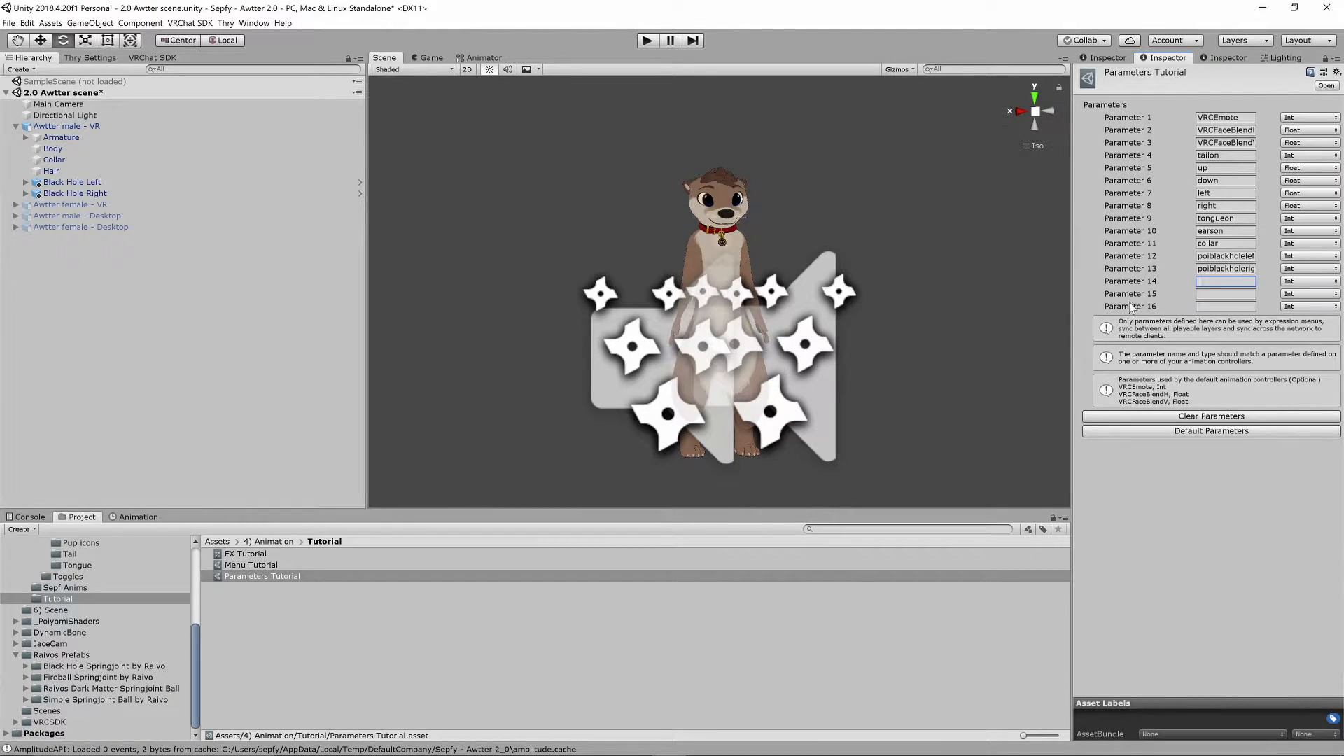
text(poidark)
text(matterleft)
click(1232, 294)
text(poidarkmatterright)
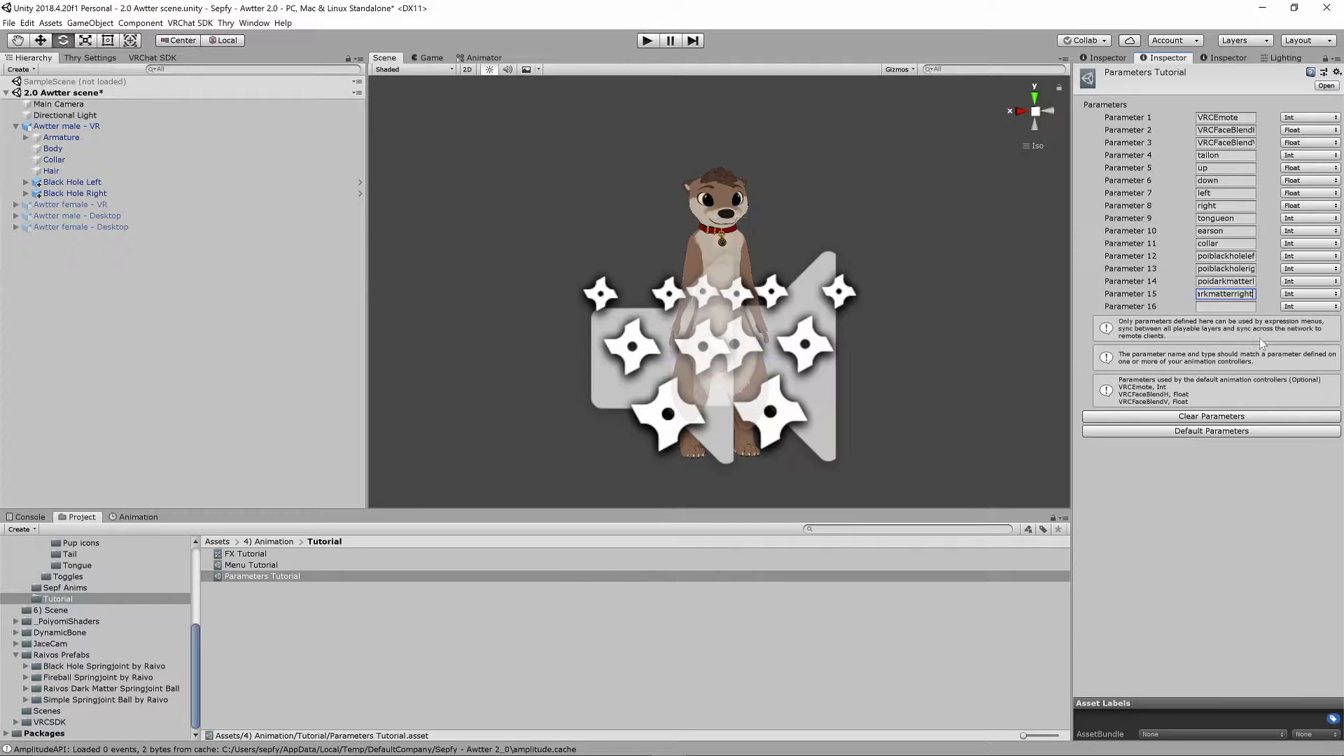
click(1303, 257)
click(1302, 259)
- In Menu Tutorial, add a control below Collar OFF and name it PoiBlackHoleLeft
click(252, 566)
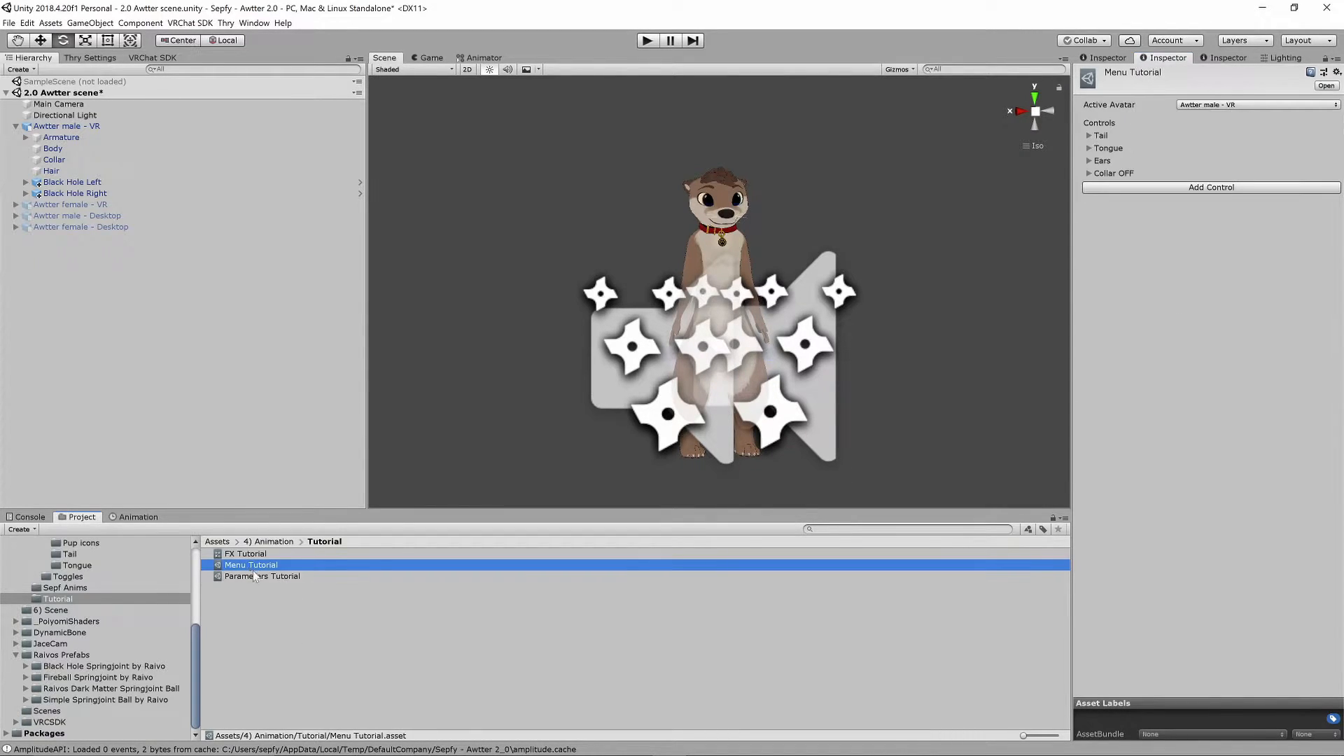
click(1091, 174)
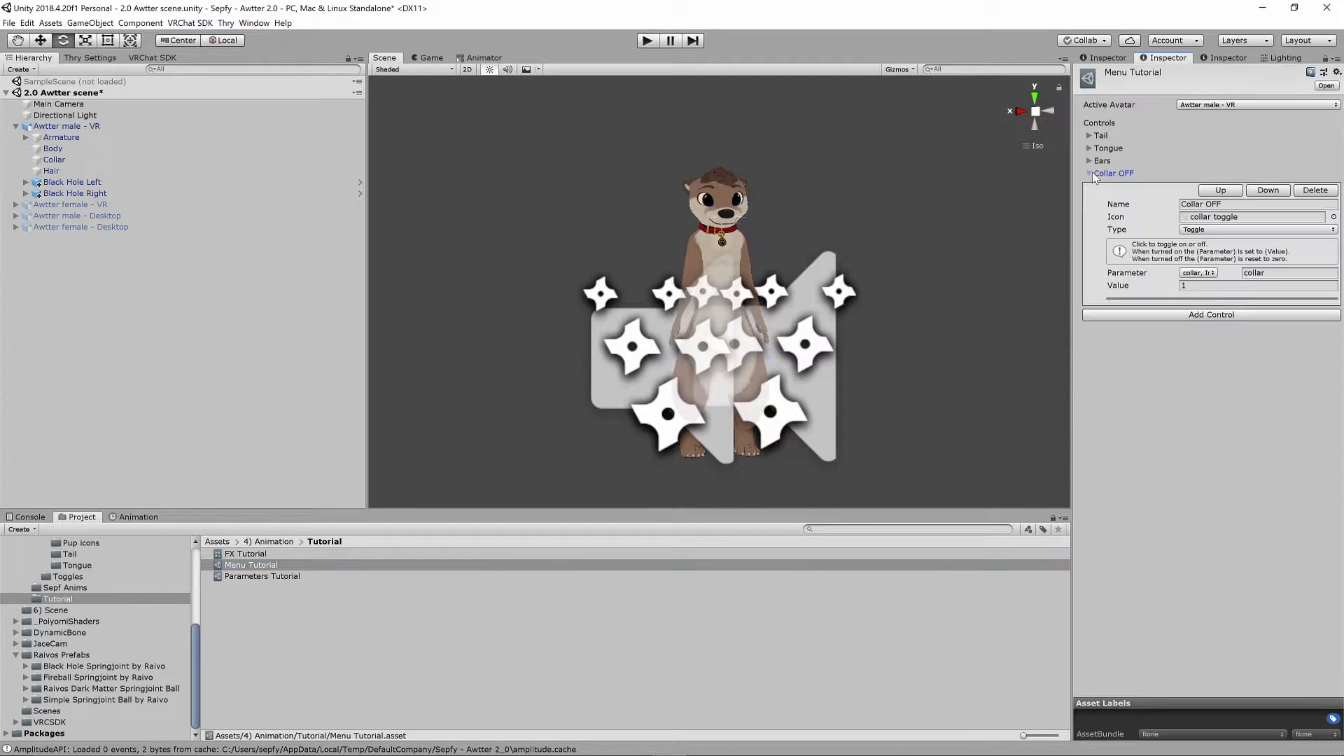
click(1091, 174)
click(1092, 173)
click(1219, 315)
click(1244, 346)
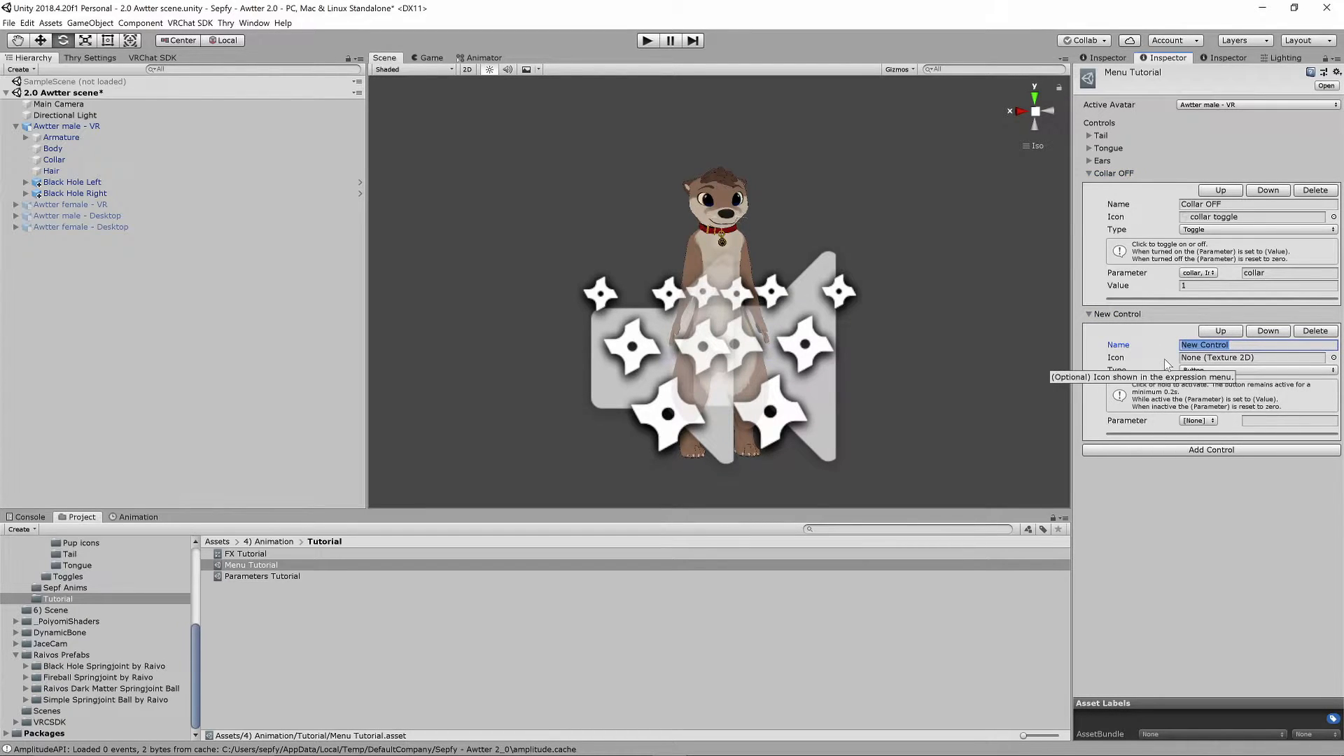
text(PoiBlackHoleLeft)
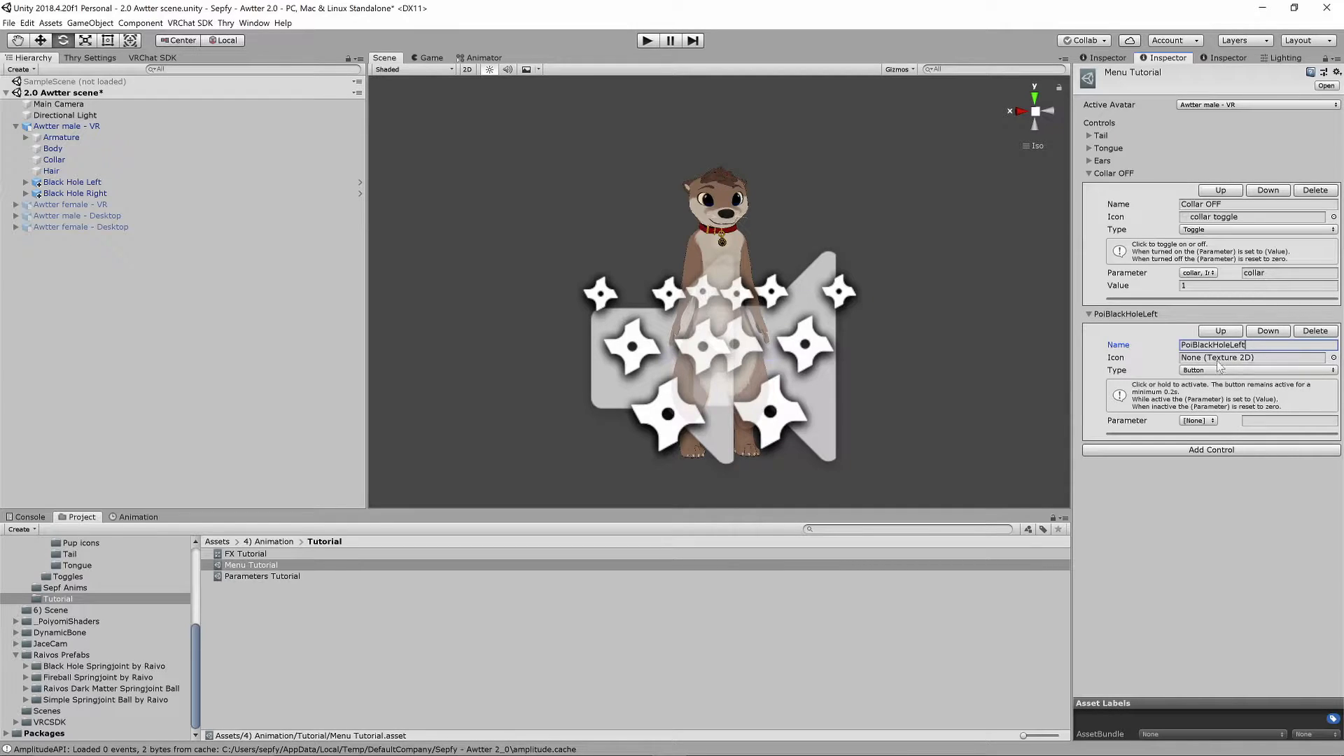
- Make the PoiBlackHoleLeft control a Toggle that uses the poiblackholeleft parameter
click(1215, 370)
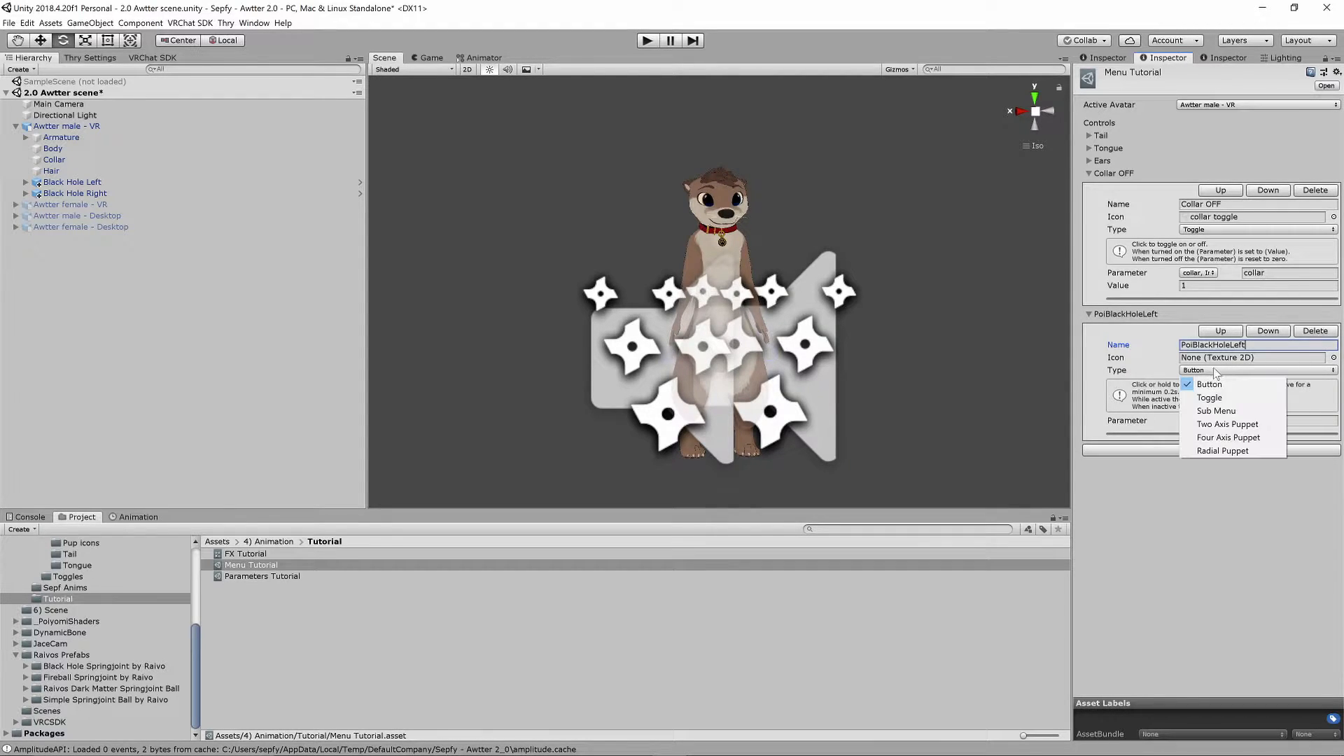
click(1212, 398)
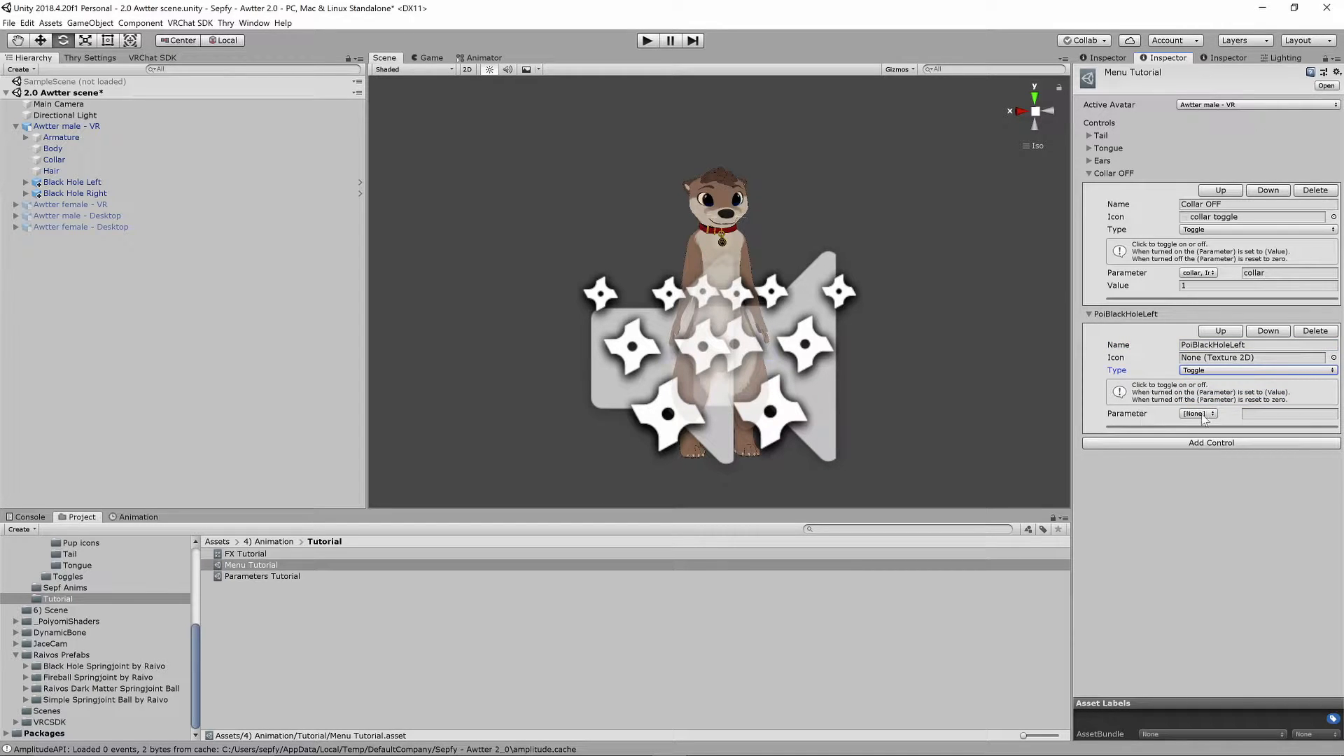
click(1204, 414)
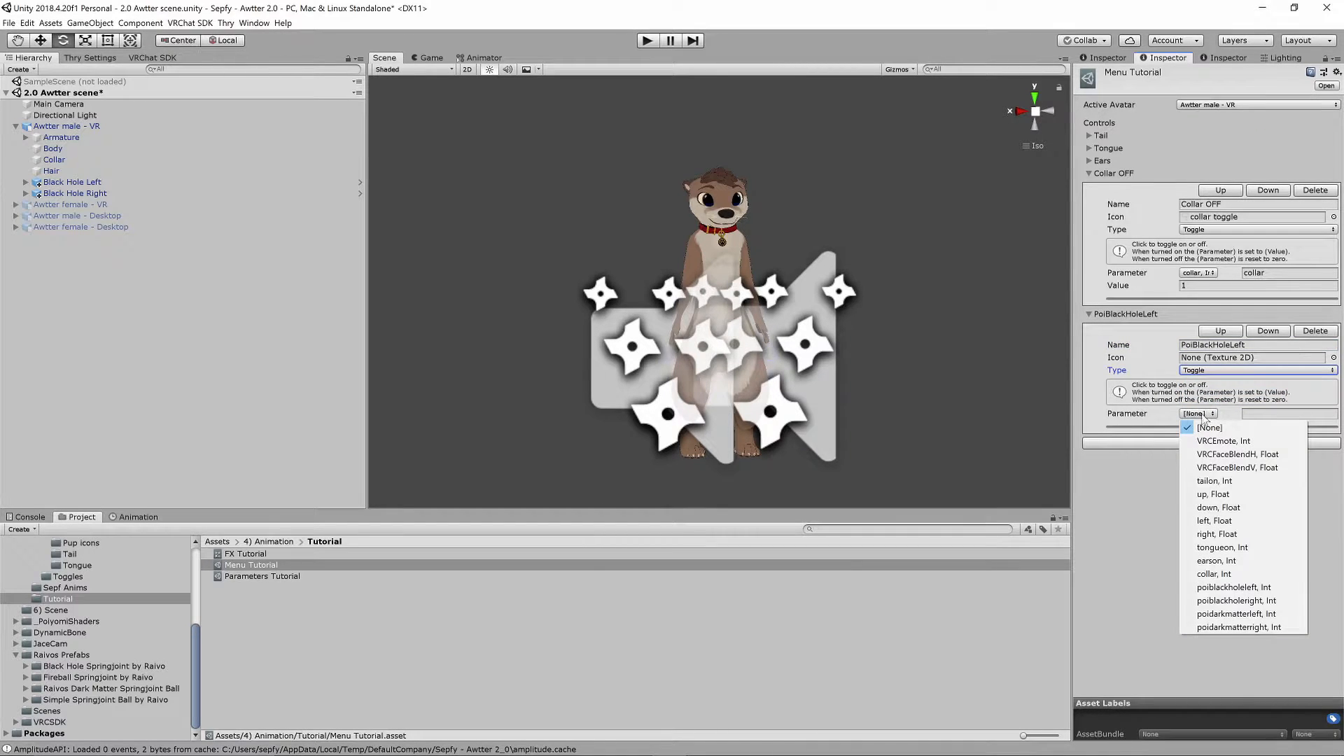
click(1228, 589)
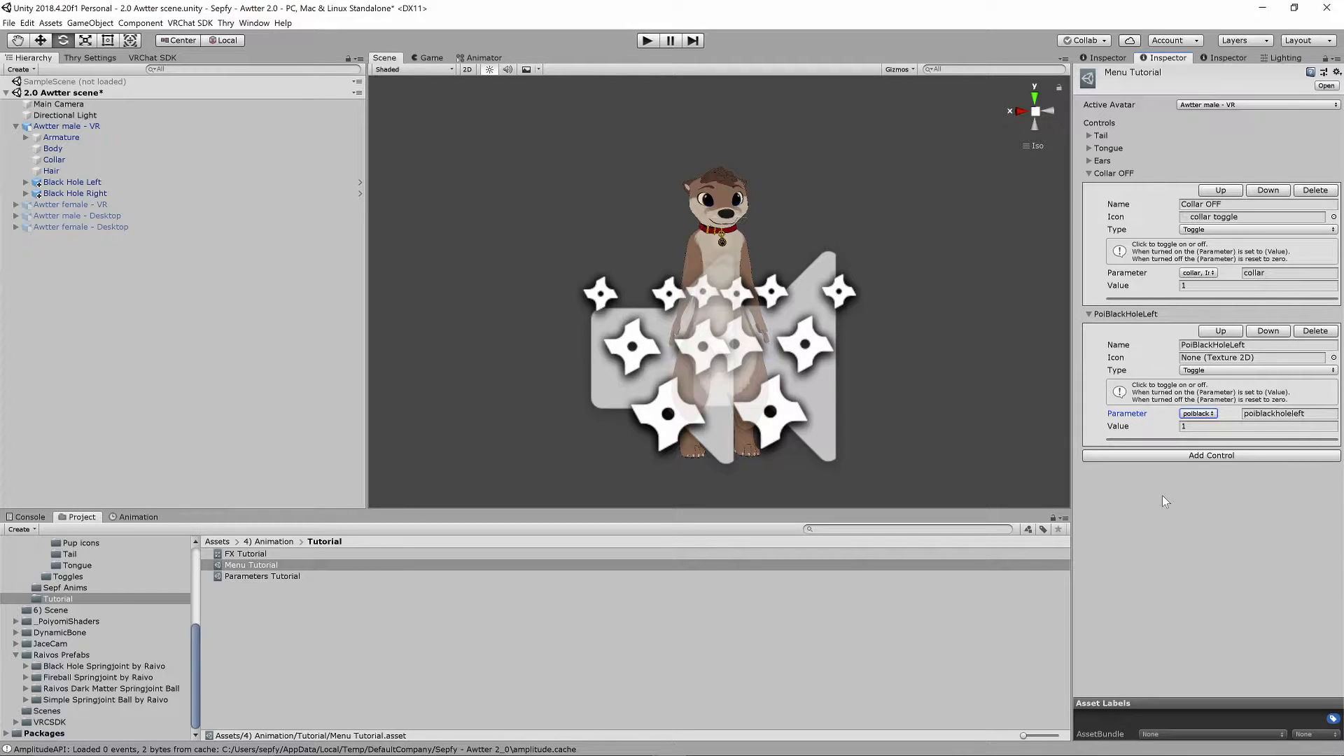
- Add a Toggle control named PoiBlackHoleRight that uses the poiblackholeright parameter
click(1175, 455)
click(1225, 486)
text(PoiBlackHoleRight)
click(1244, 511)
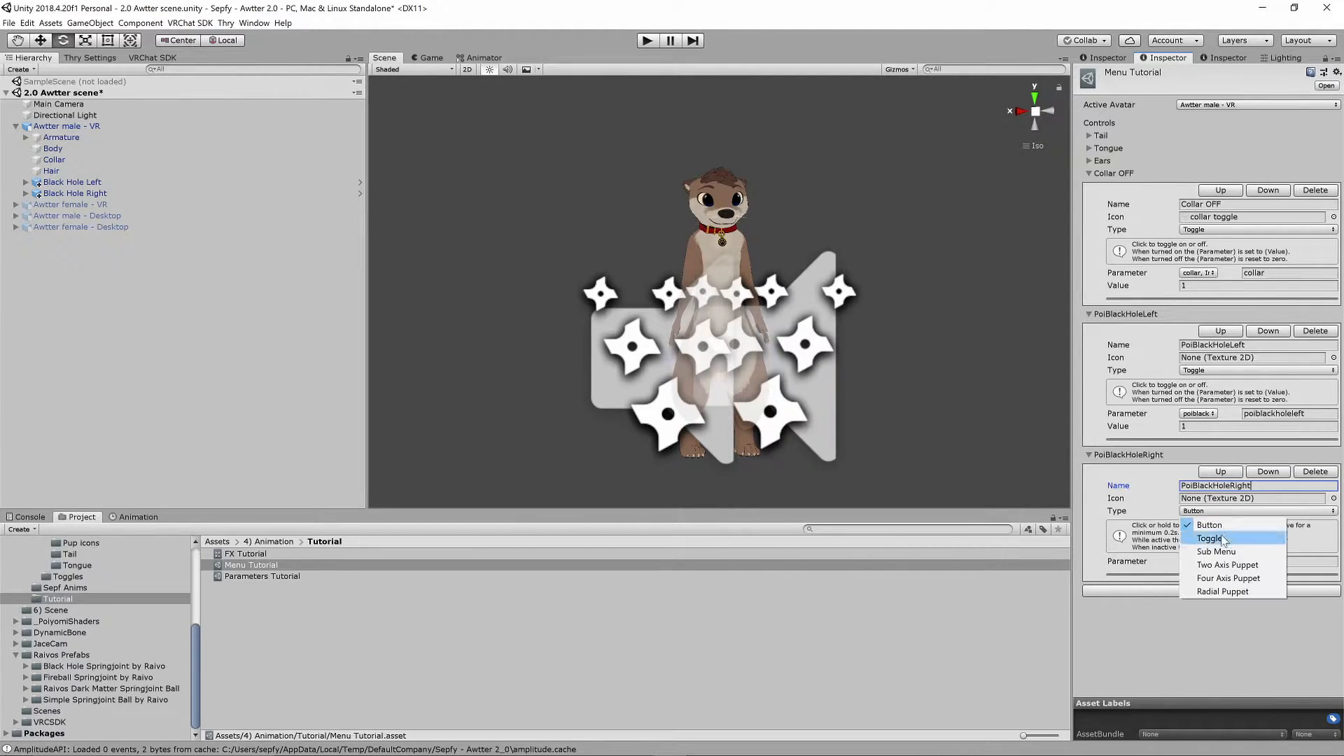
click(1224, 539)
click(1201, 554)
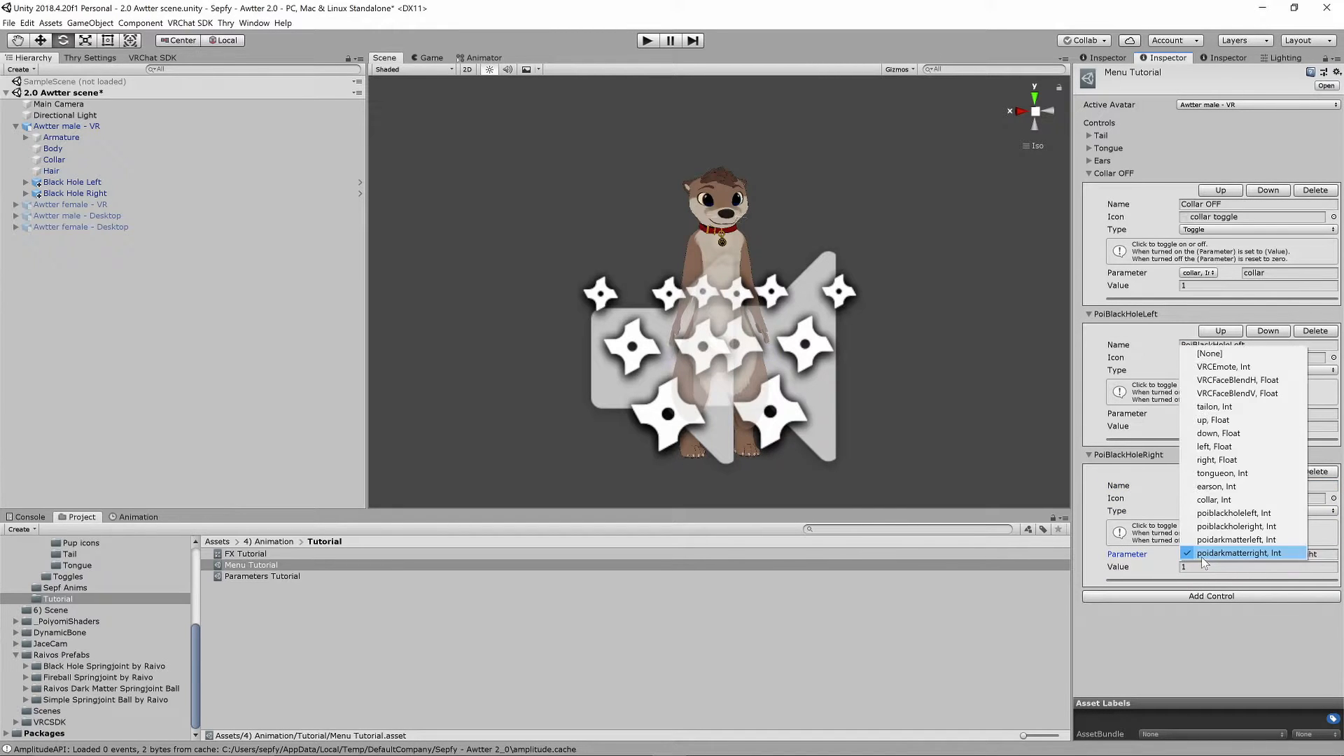
click(1222, 527)
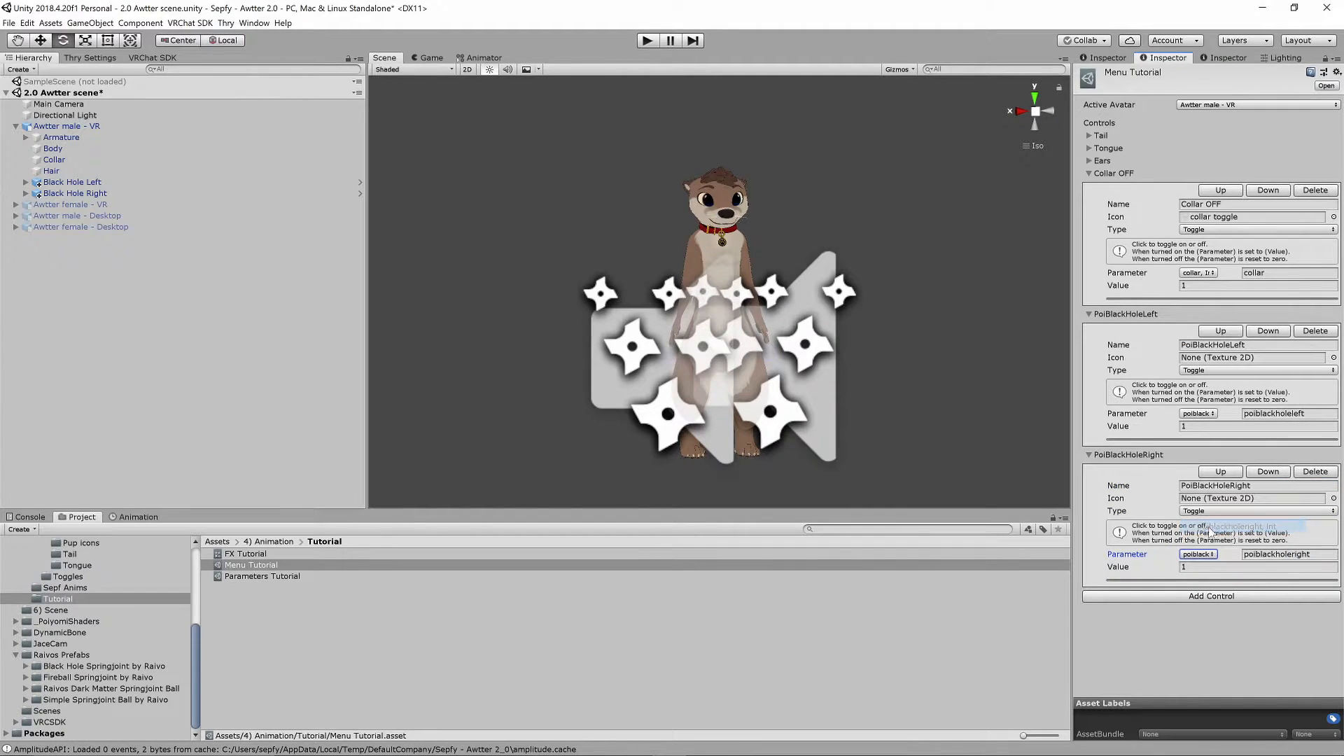
- Add a Toggle control named PoiDarkMatterLeft that uses the poidarkmatterleft parameter
click(1176, 601)
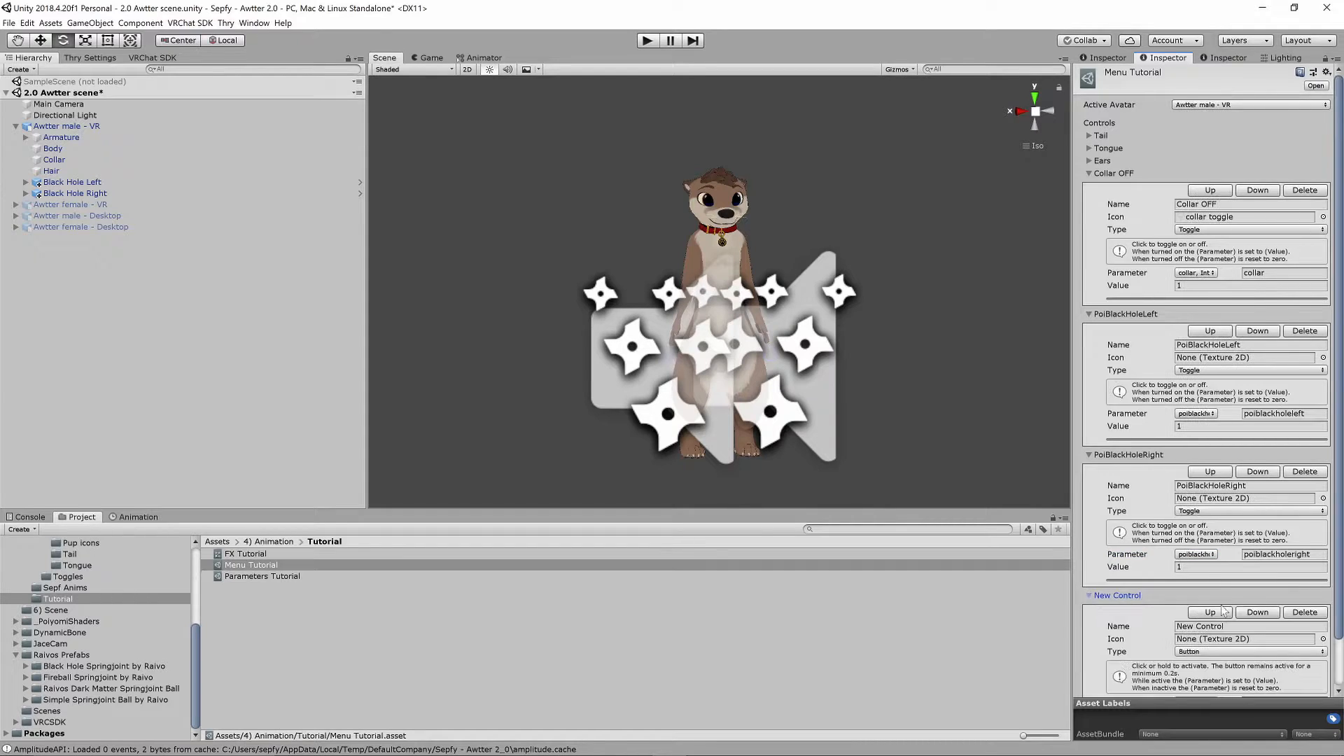
scroll(1224, 611, down, 2)
click(1225, 575)
text(PoiDarkMatterLeft)
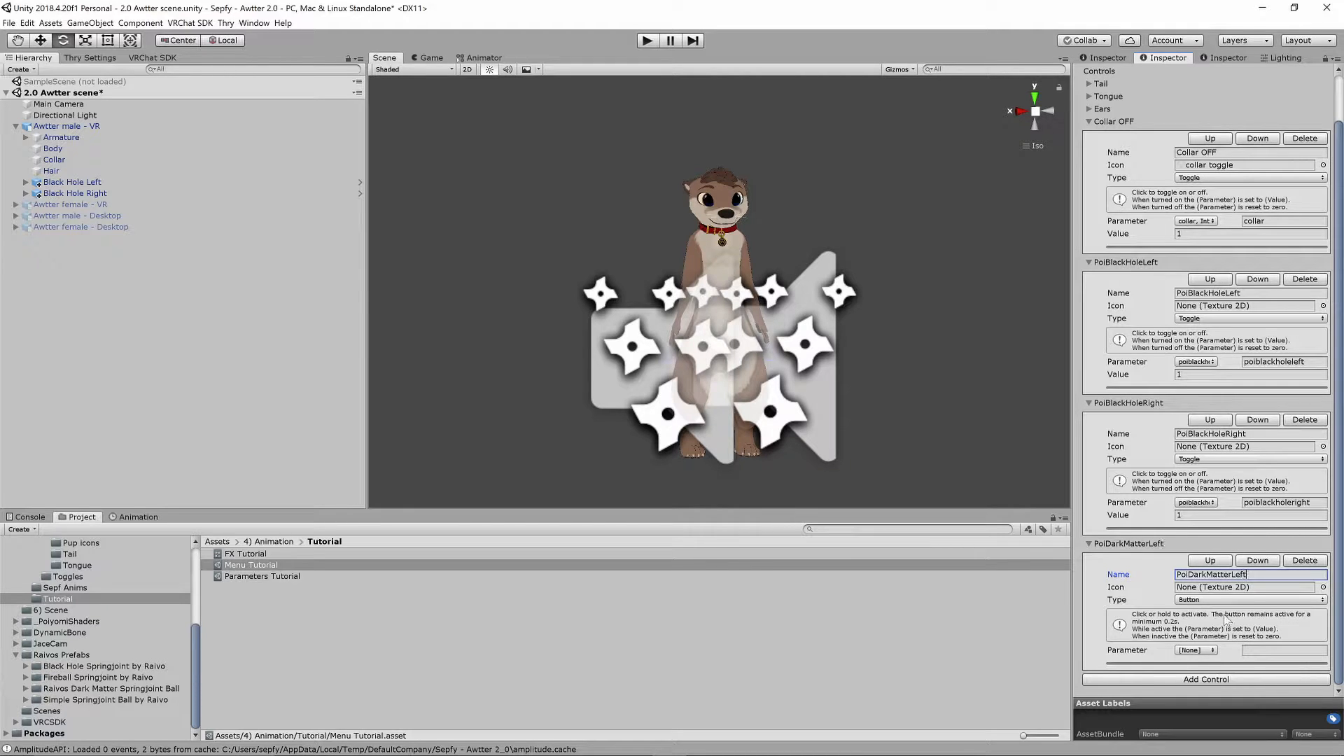
click(1198, 601)
click(1200, 628)
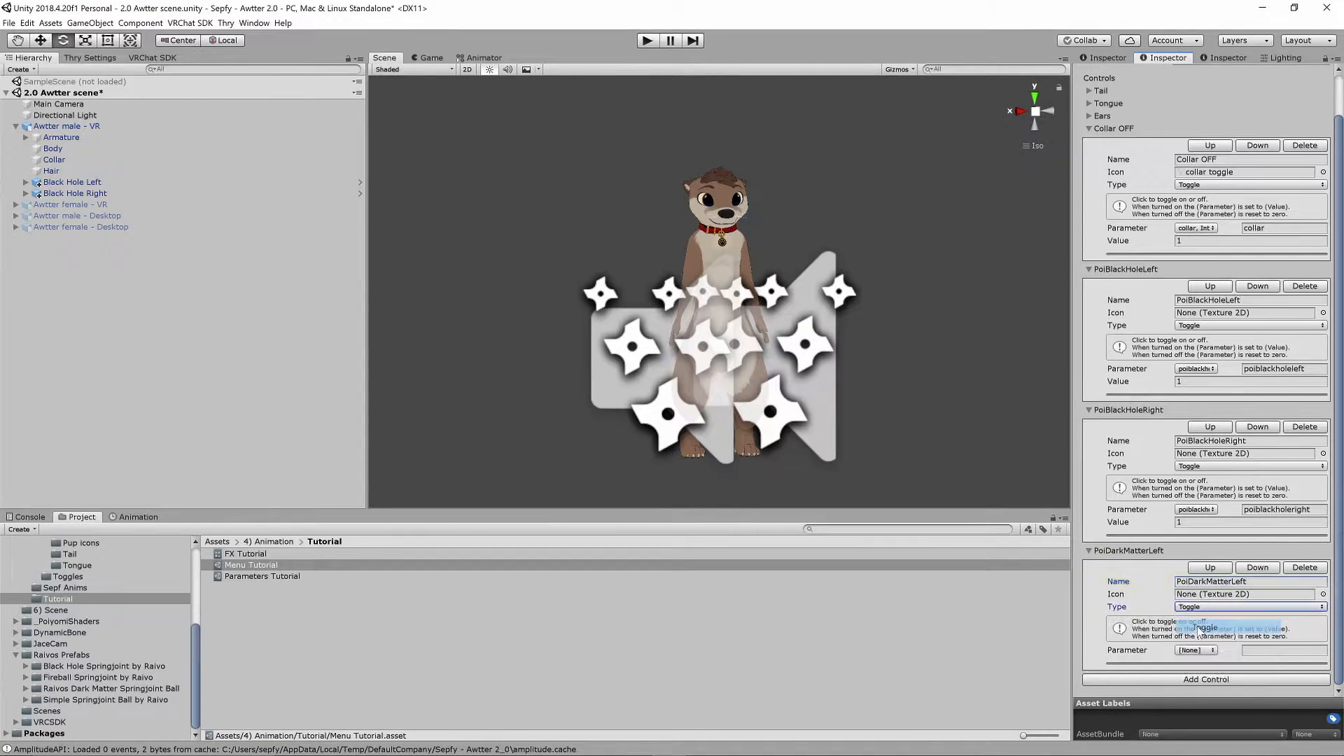
click(1198, 651)
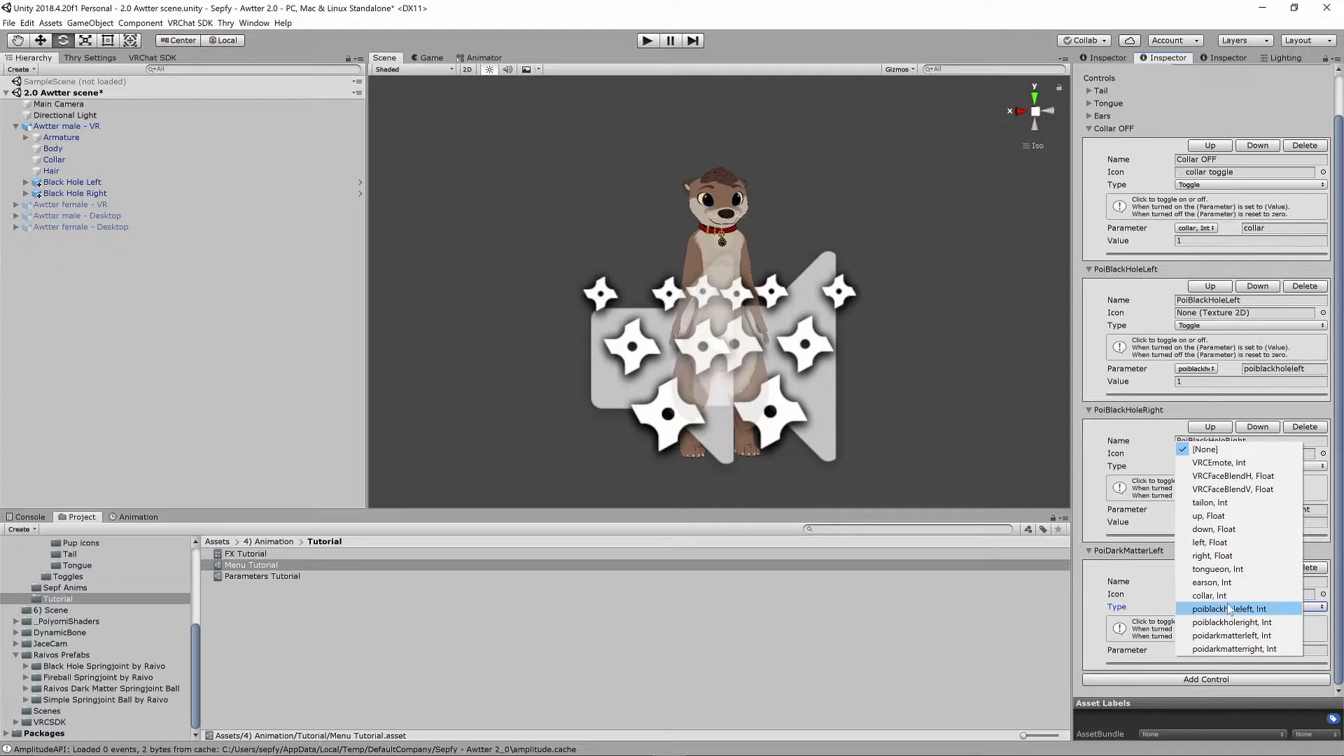
click(1233, 636)
- Add a last control to the menu, expand it and name it PoiDarkMatterRight
scroll(1196, 668, down, 1)
click(1198, 676)
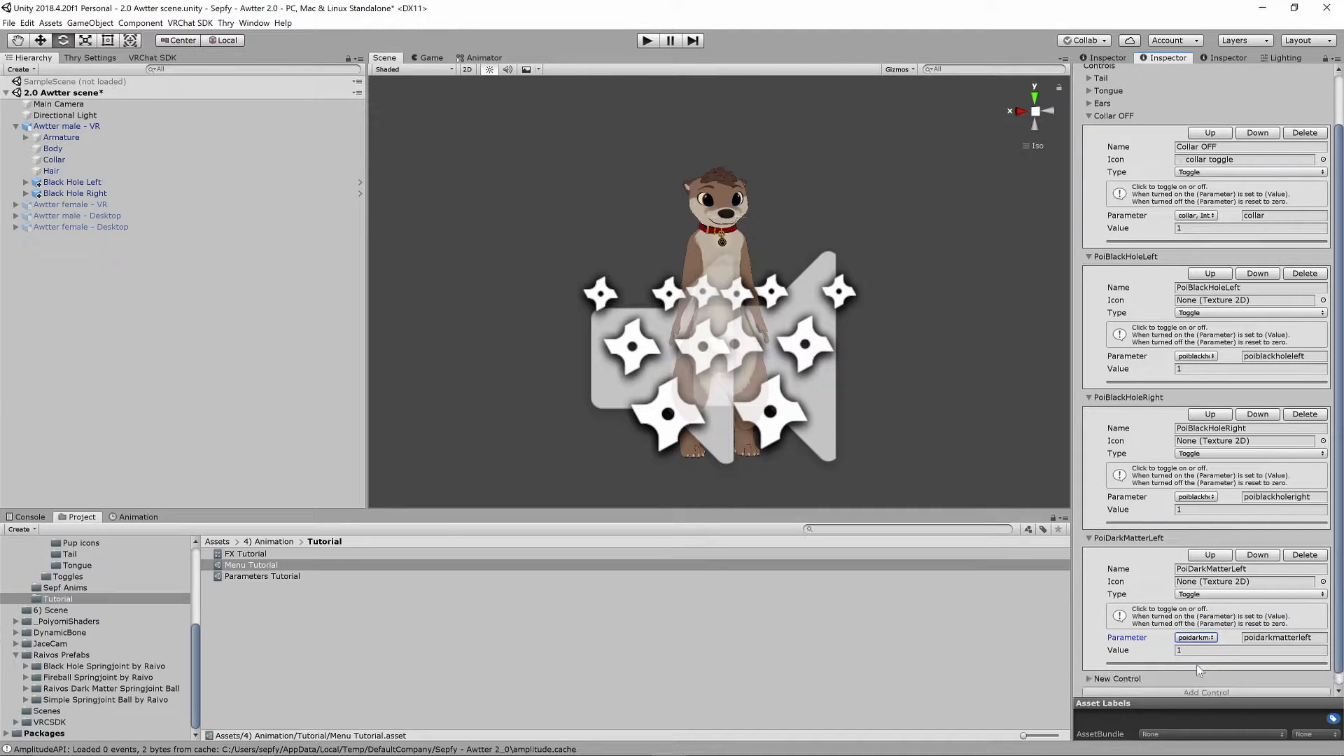
scroll(1199, 677, down, 1)
click(1118, 668)
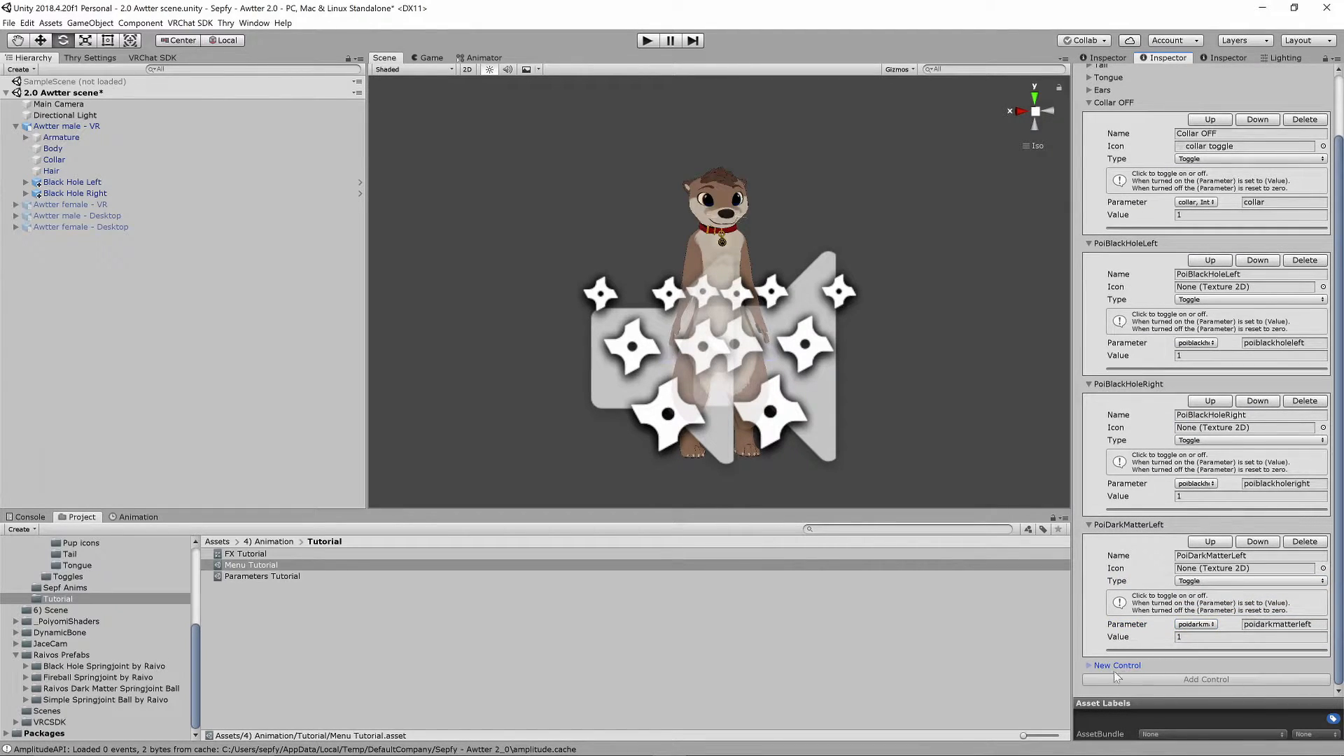
click(1089, 666)
scroll(1239, 615, down, 3)
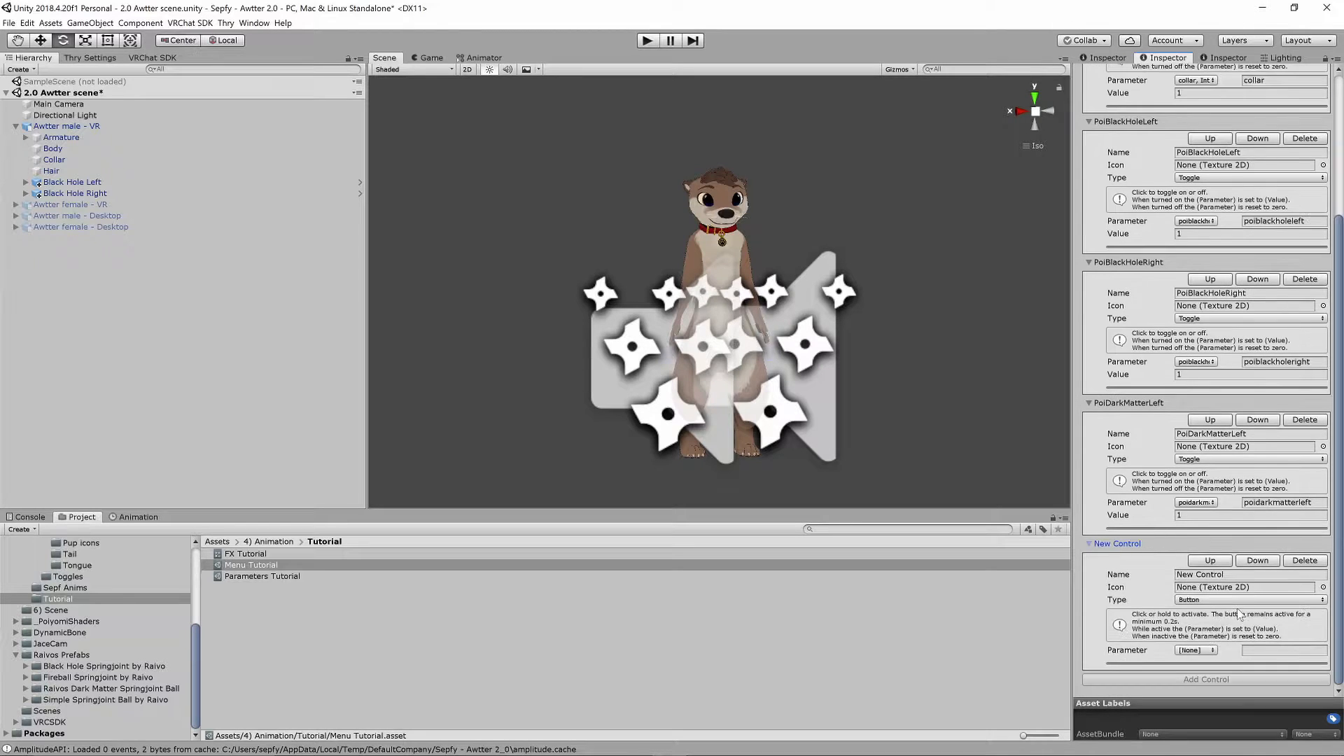
click(1229, 575)
text(PoiDarkMatterRight)
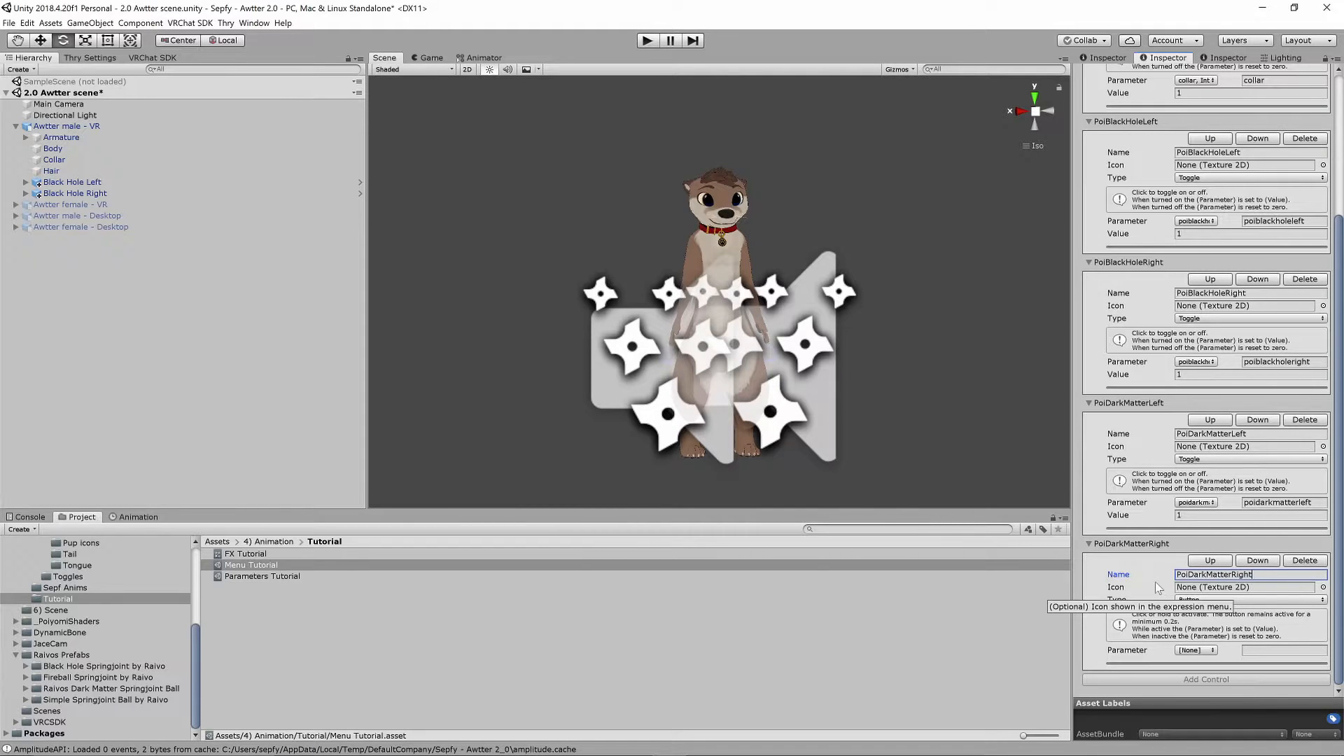
- Make the PoiDarkMatterRight control a Toggle that uses the poidarkmatterright parameter
click(1212, 600)
click(1210, 628)
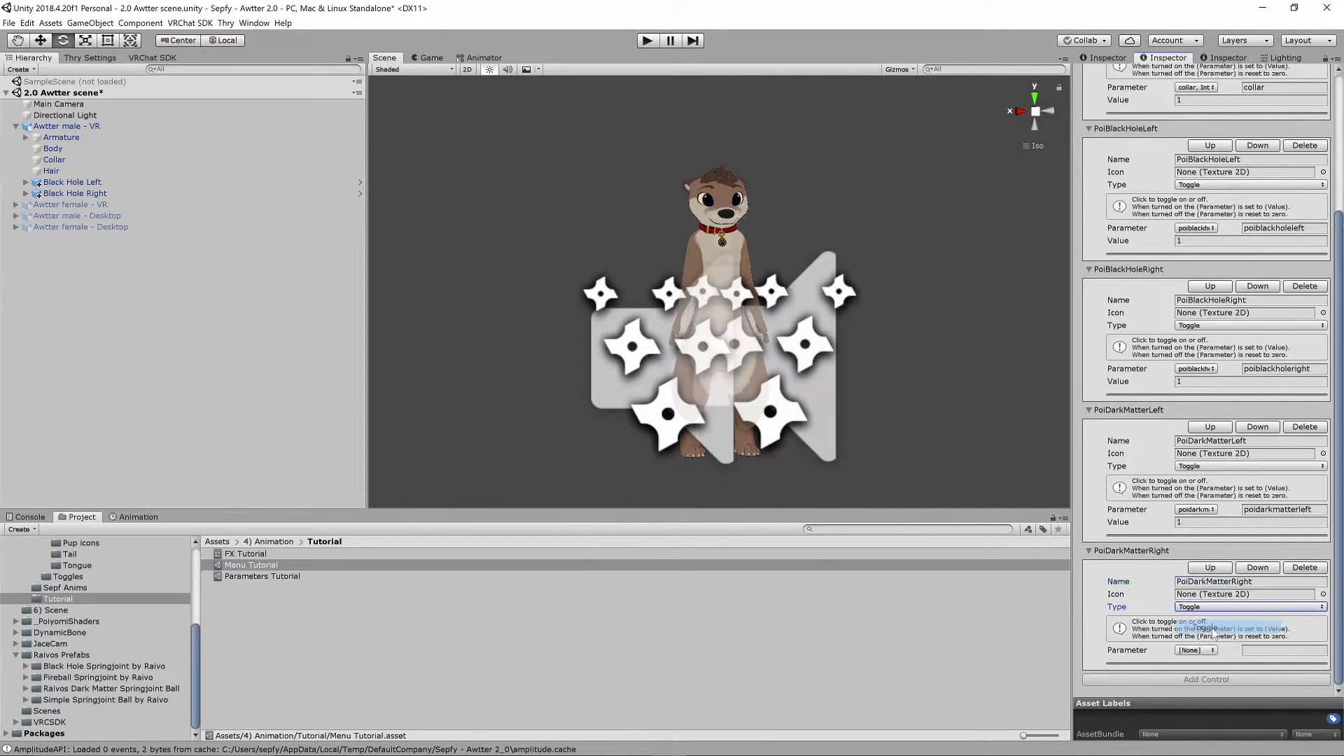
click(1197, 650)
click(1222, 645)
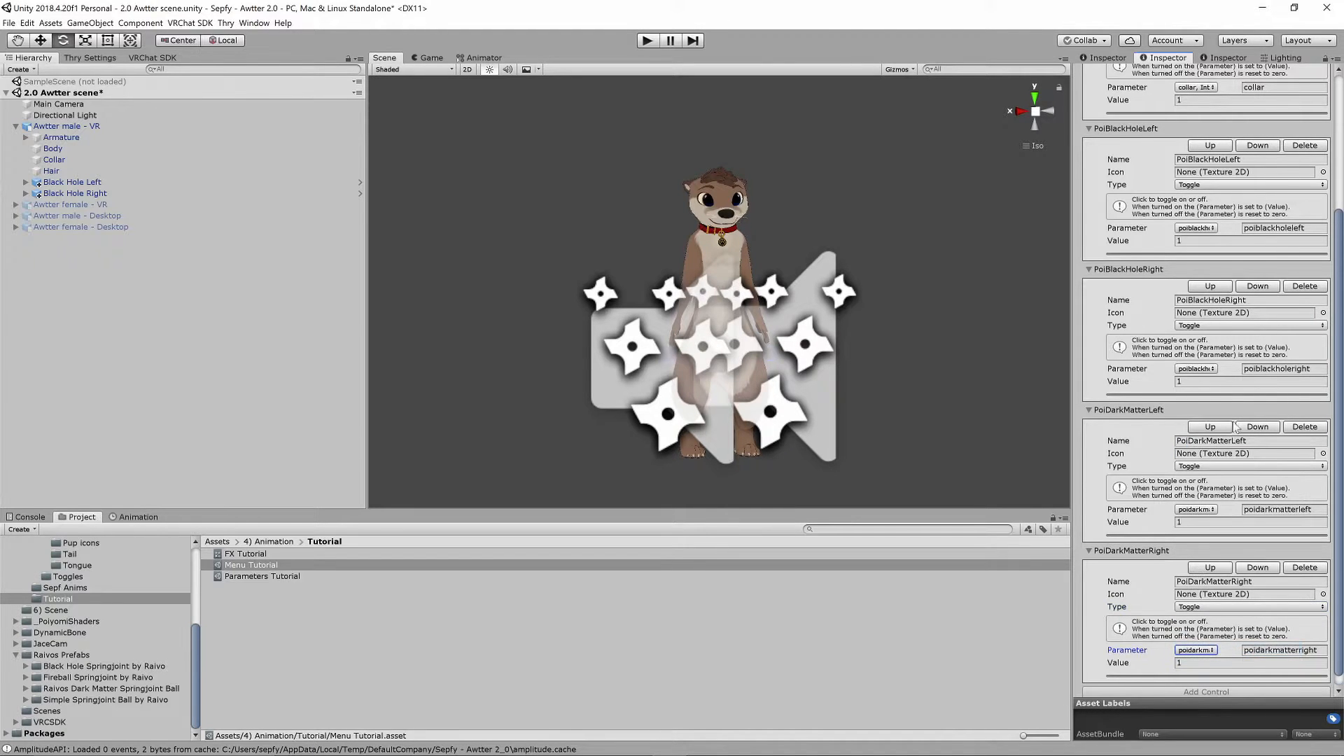
- Collapse the Collar OFF control and the four new Poi controls in Menu Tutorial
scroll(1231, 432, up, 5)
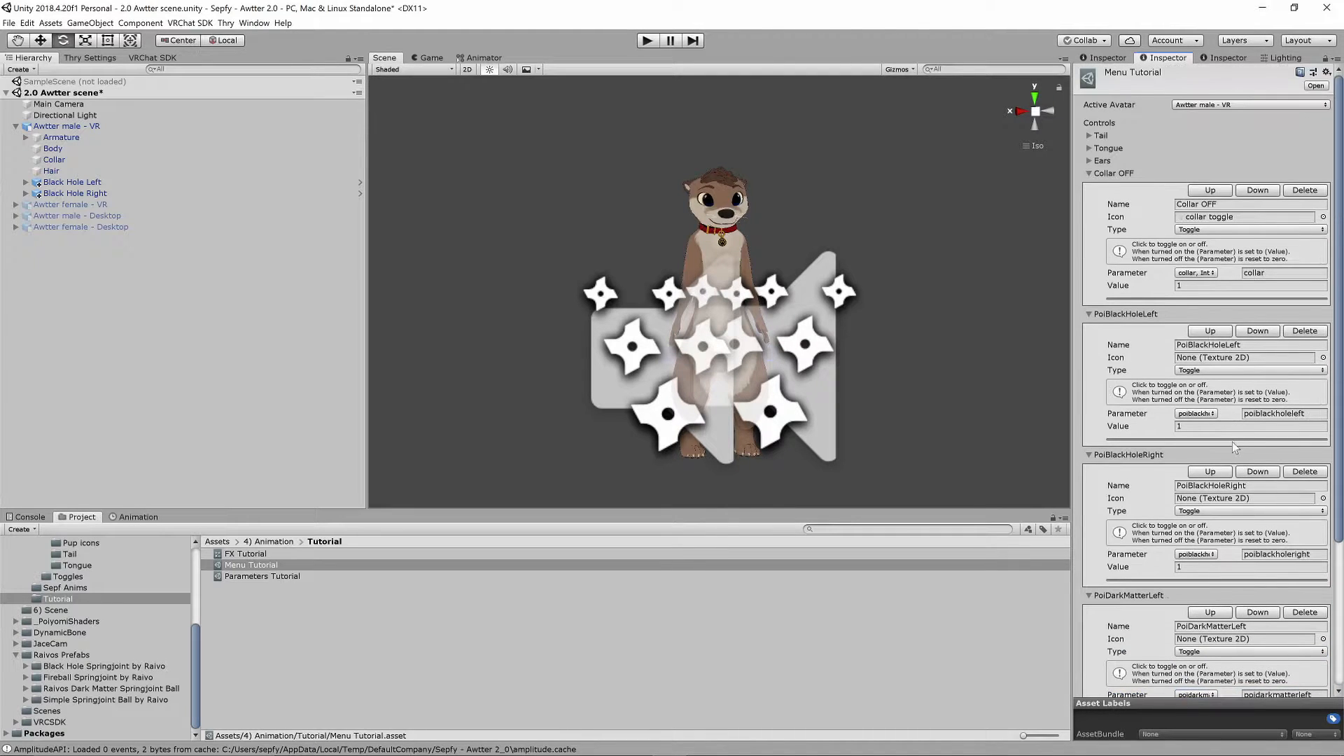
click(1090, 174)
click(1089, 185)
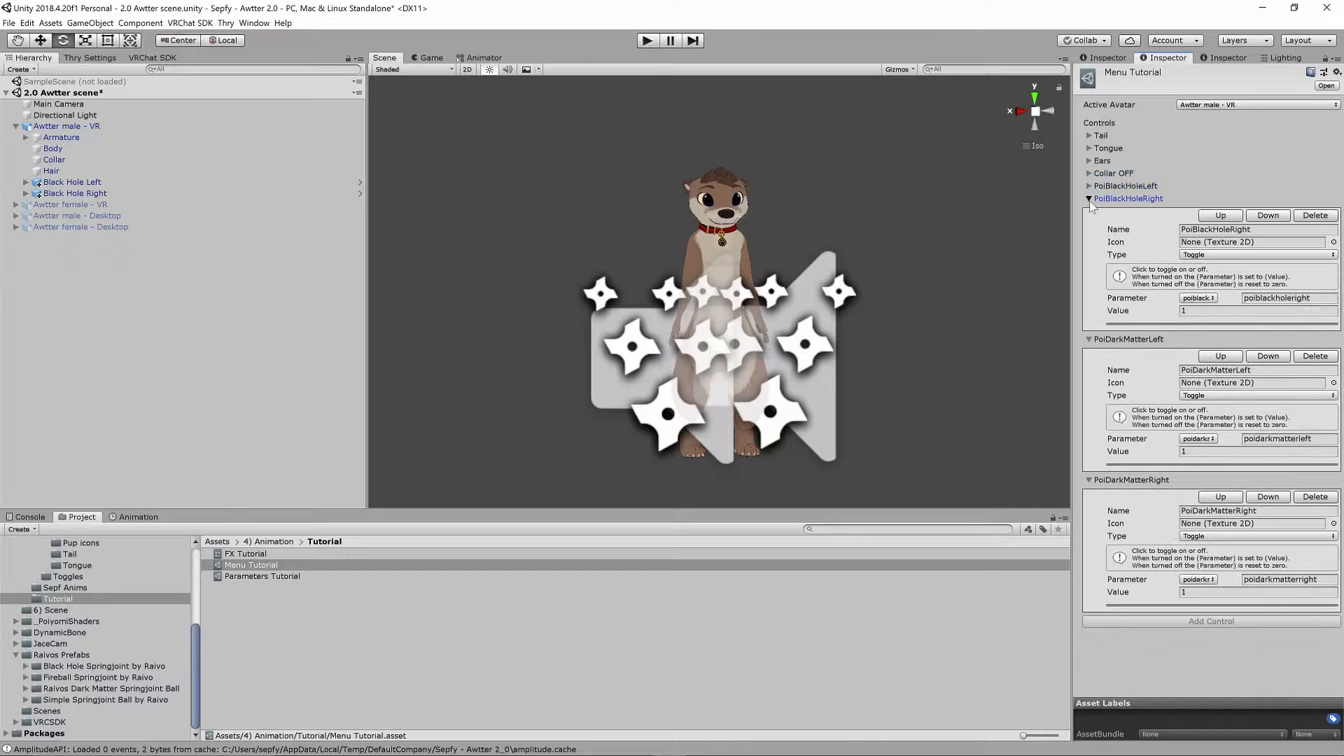
click(1089, 199)
click(1089, 211)
click(1089, 224)
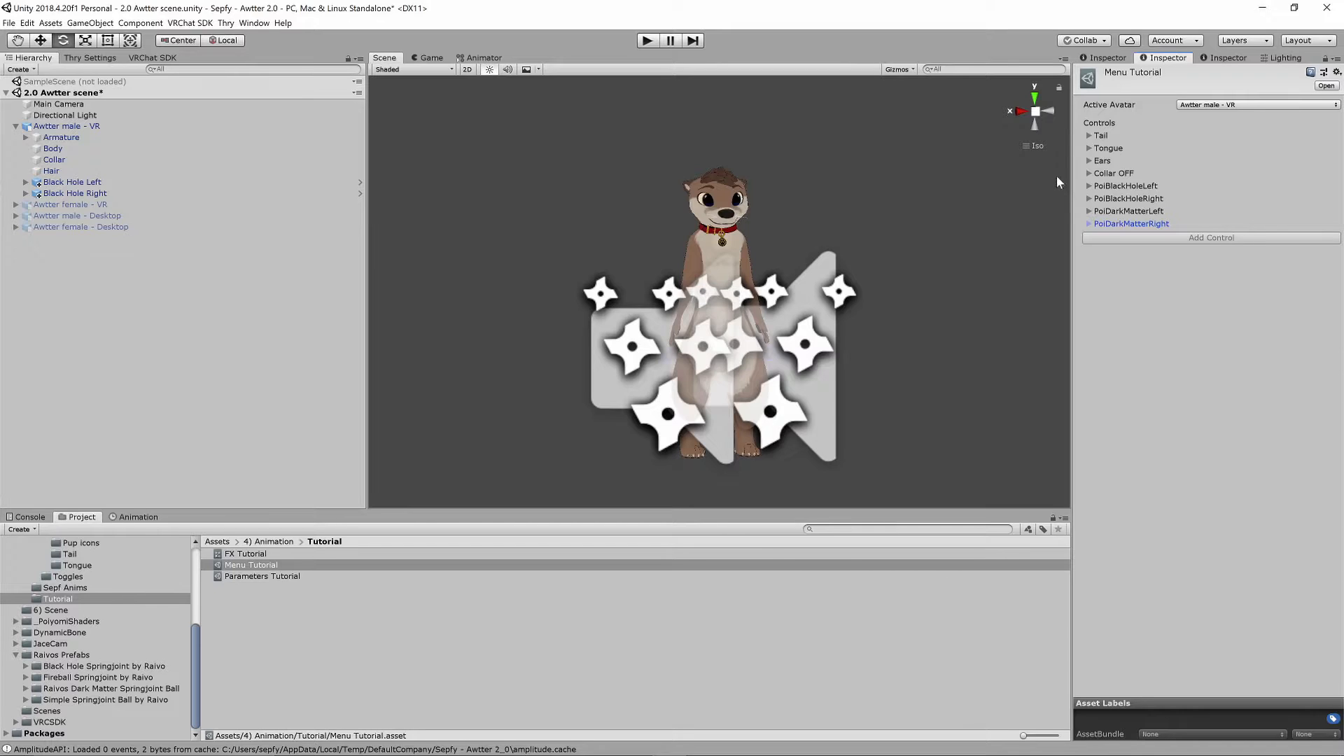
- Show the FX Tutorial controller's parameters in the Animator window
click(271, 554)
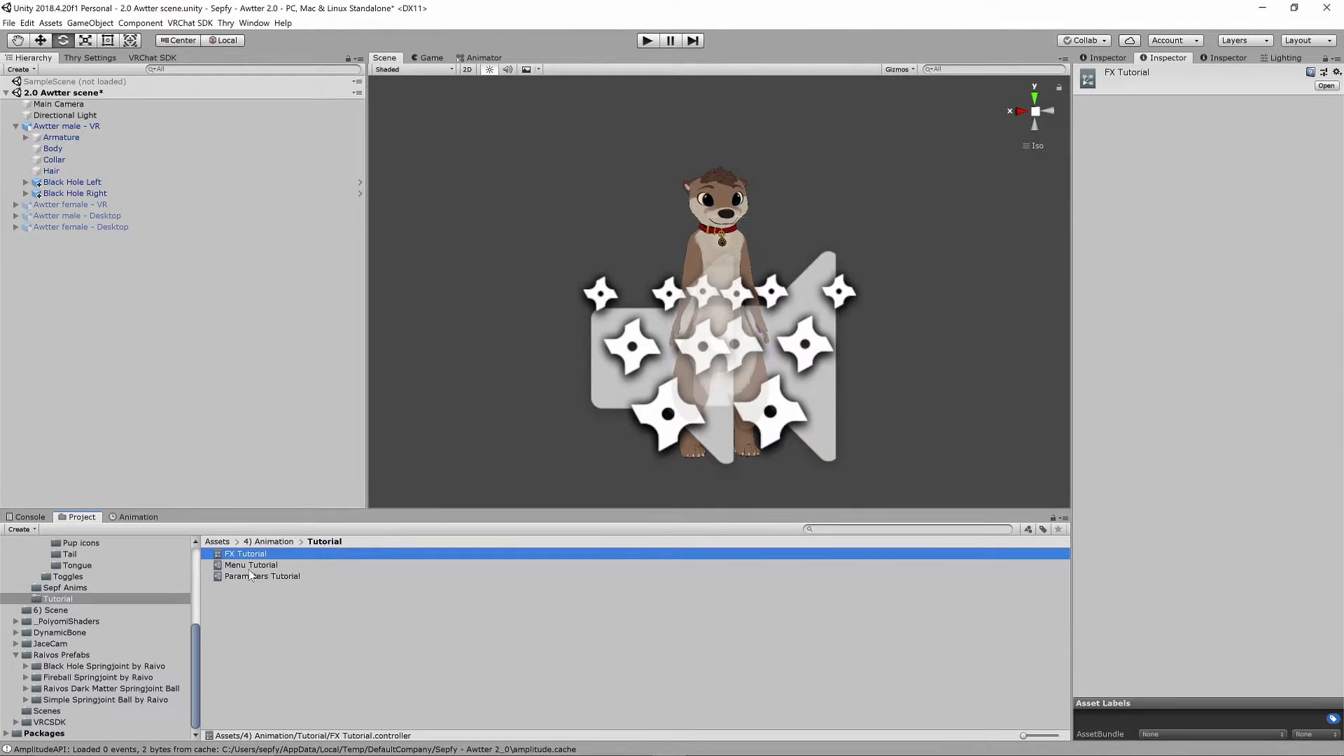
click(484, 59)
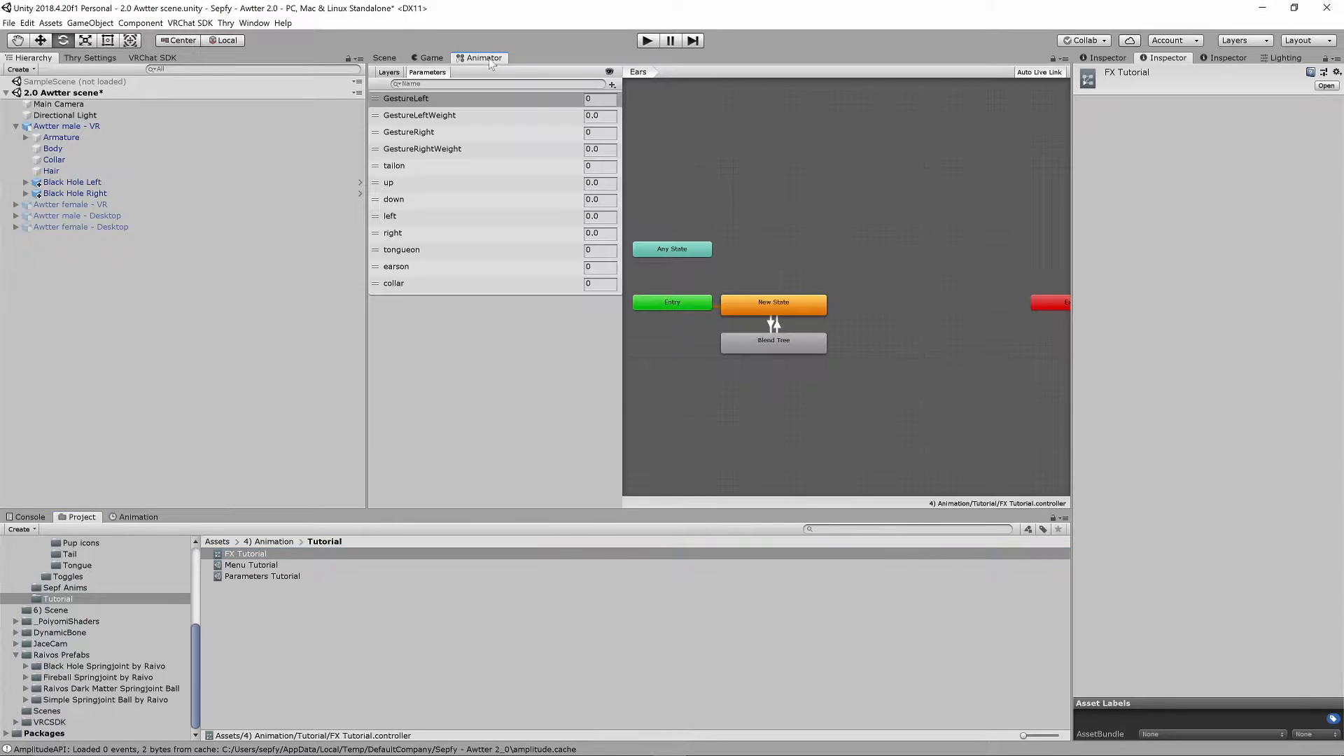
click(399, 59)
click(479, 58)
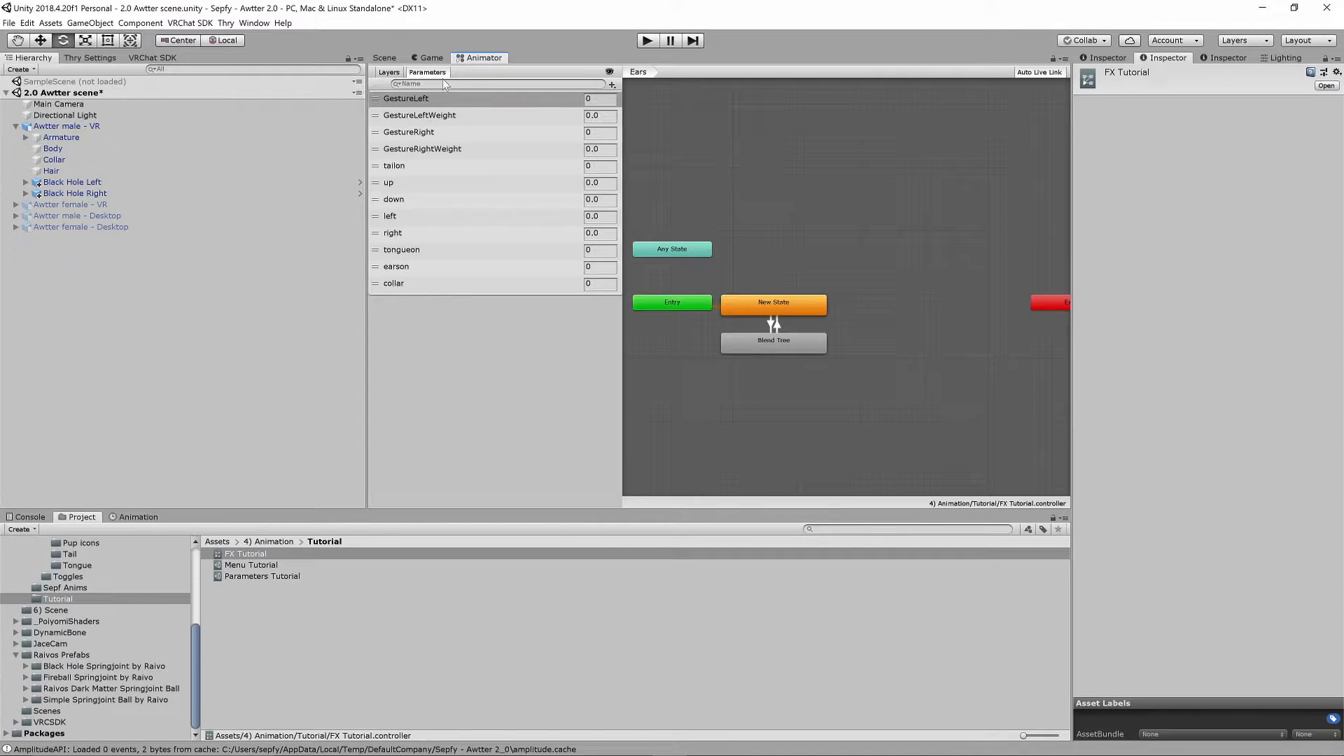
click(138, 517)
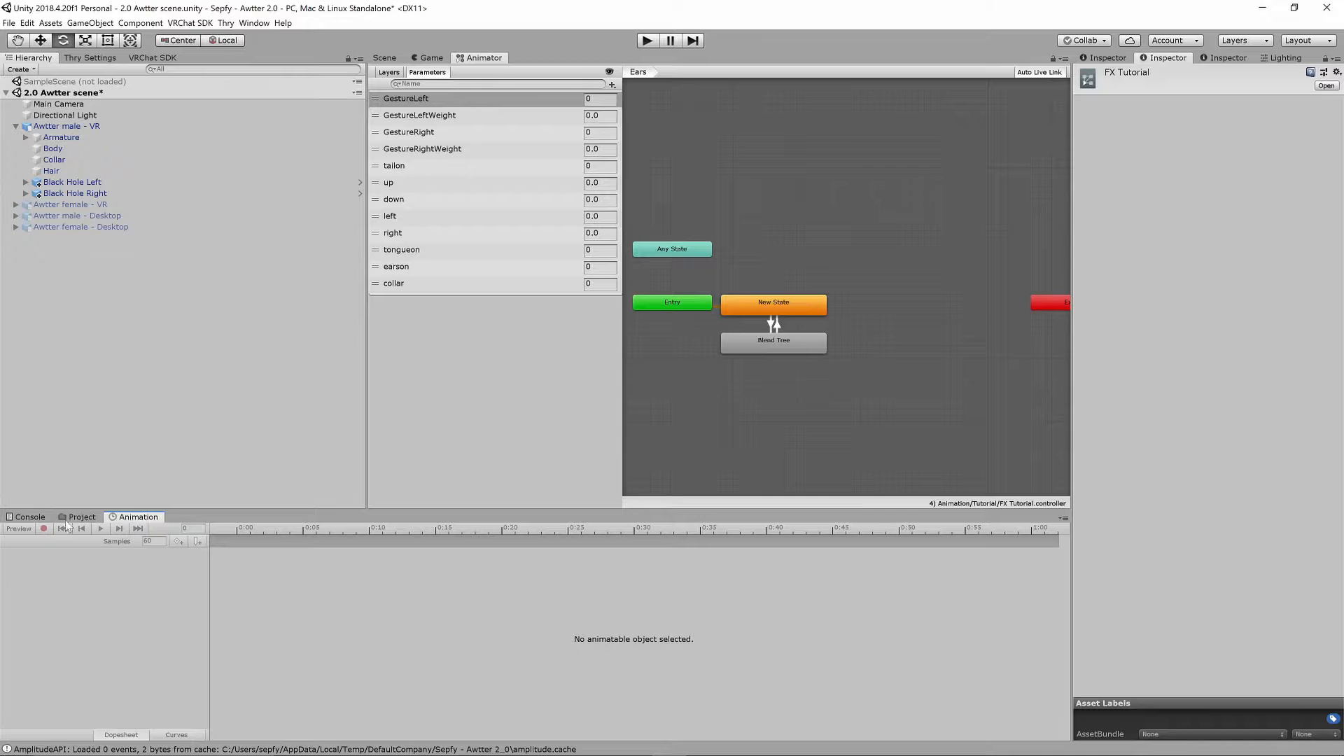
click(30, 517)
click(82, 517)
click(139, 516)
click(254, 23)
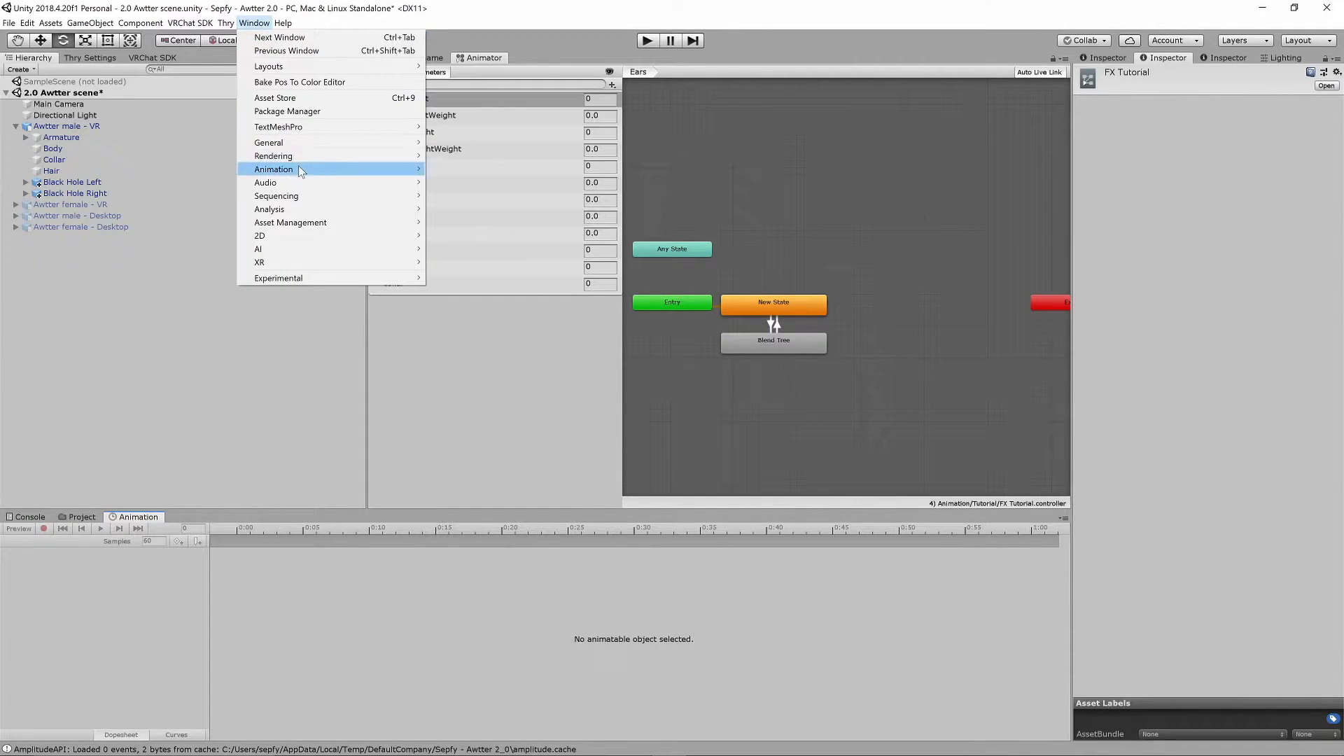
mouse_move(301, 169)
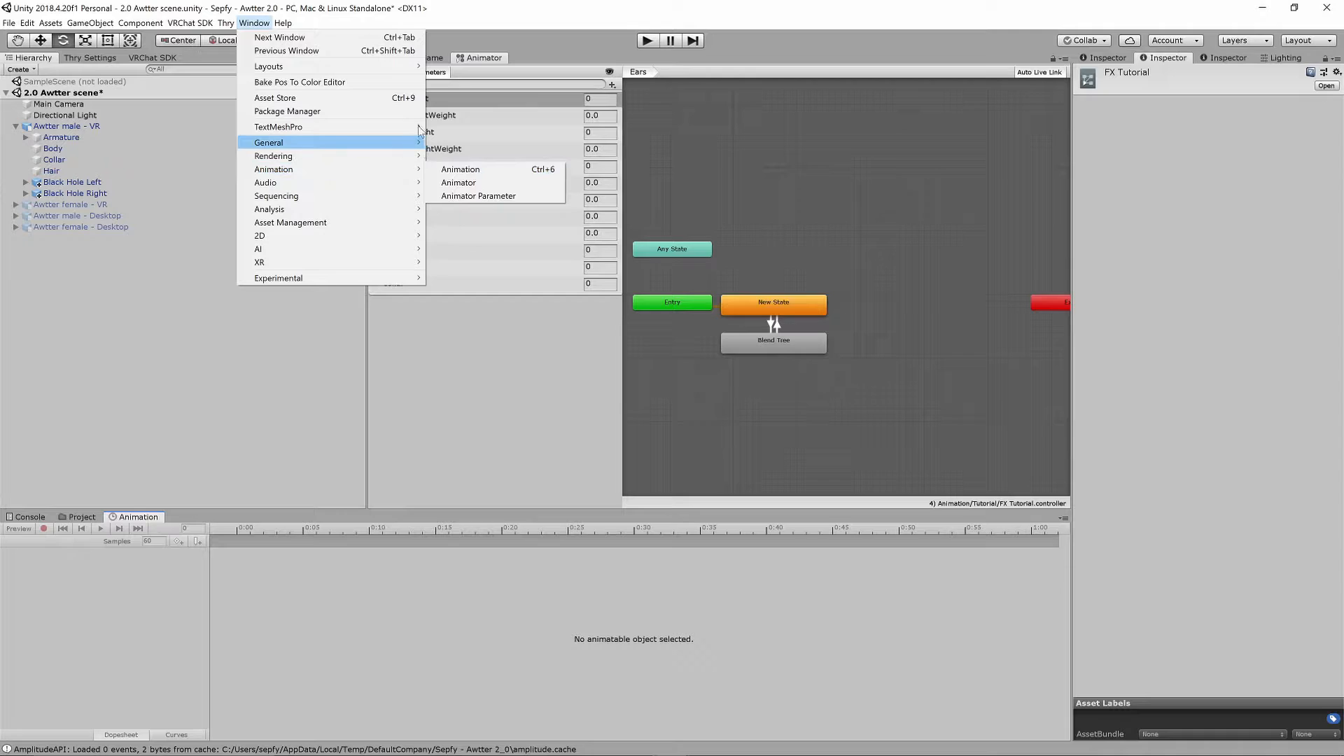
click(503, 9)
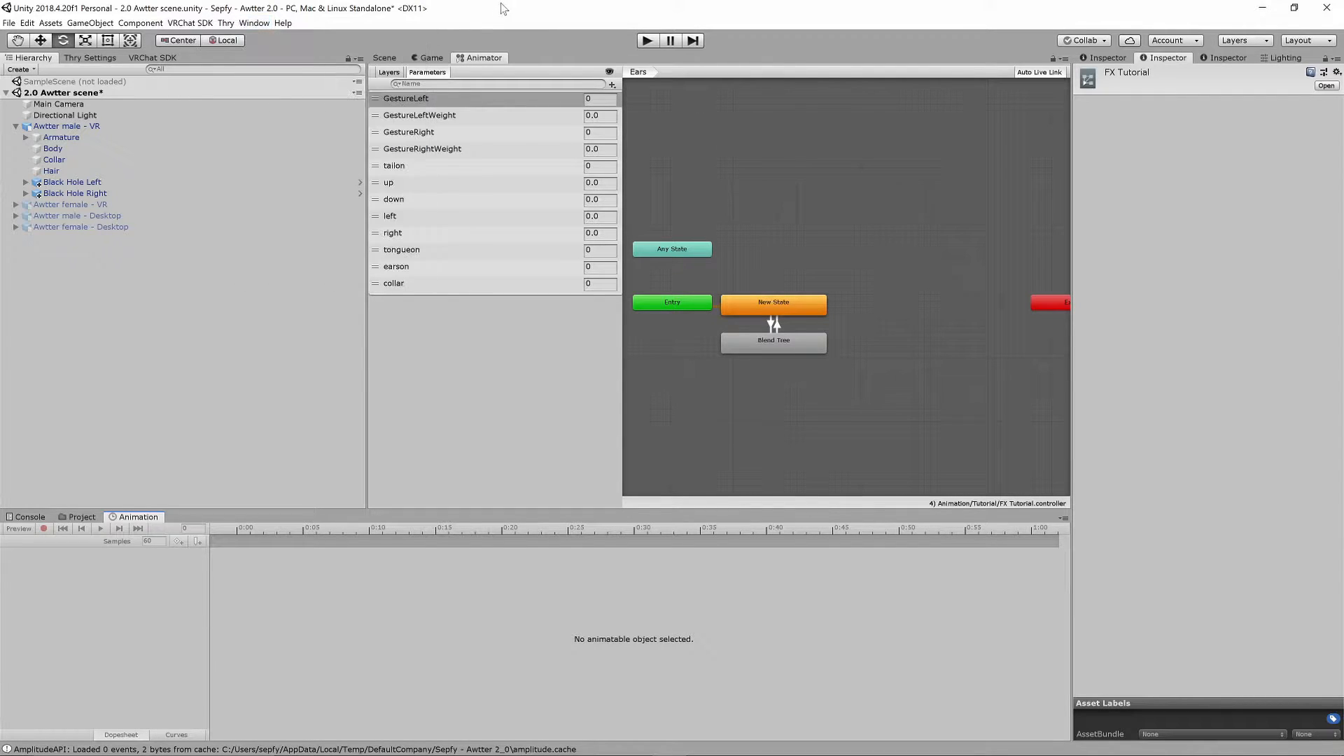
click(77, 518)
click(31, 518)
click(137, 518)
click(91, 518)
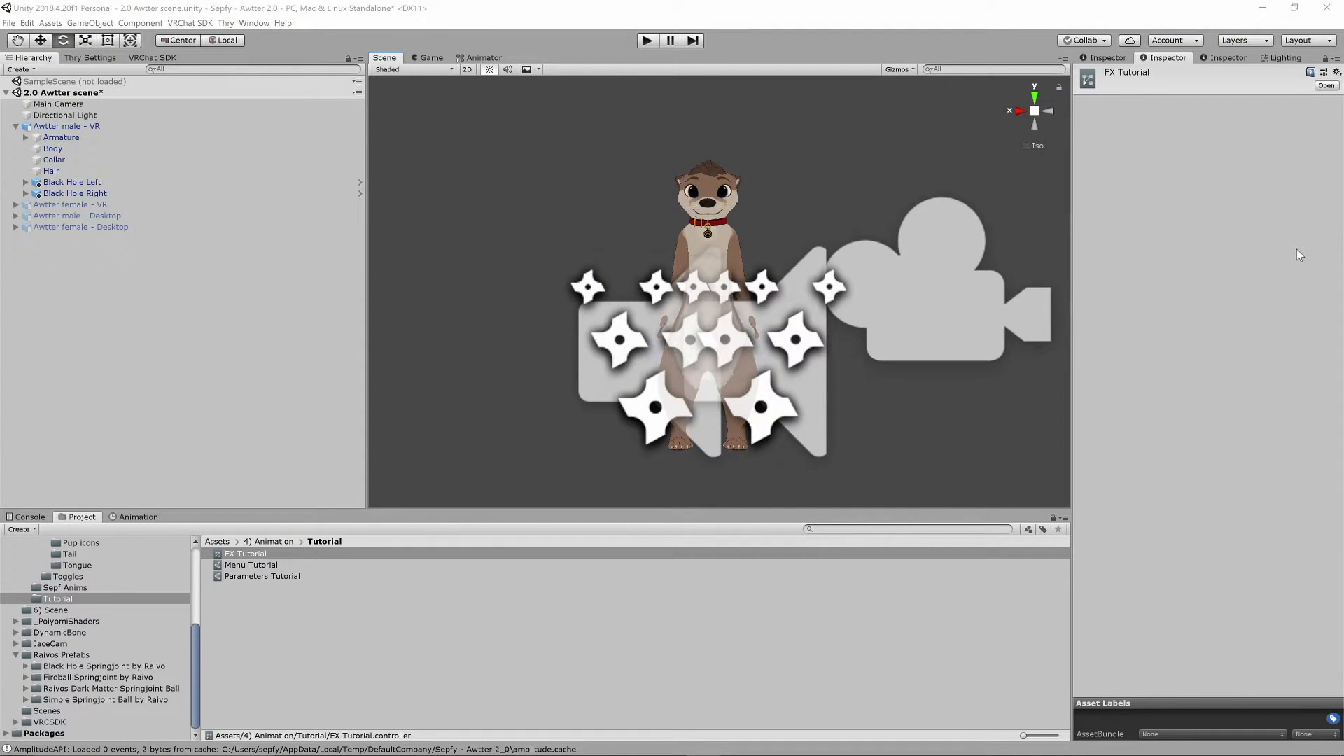
- Open the Tutorial folder inside the 4) Animation project folder
scroll(94, 622, up, 5)
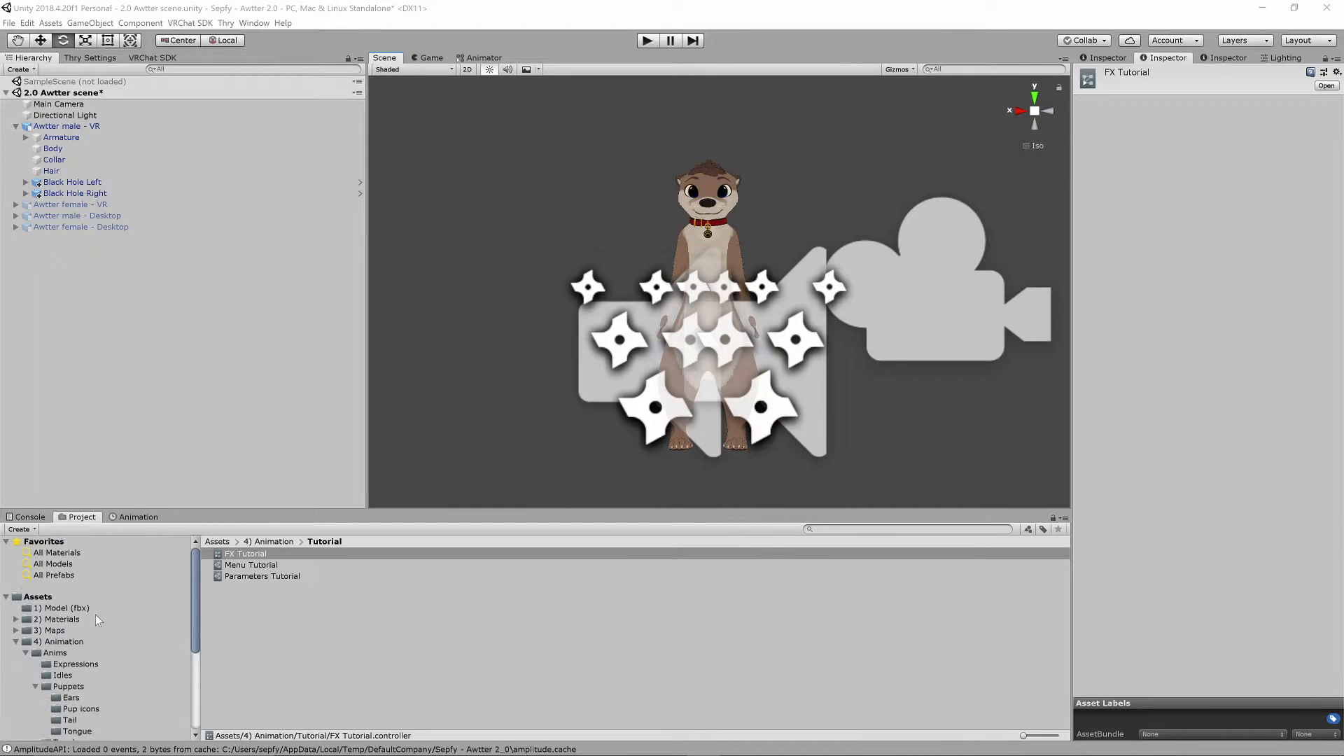
scroll(93, 647, down, 5)
scroll(91, 628, up, 3)
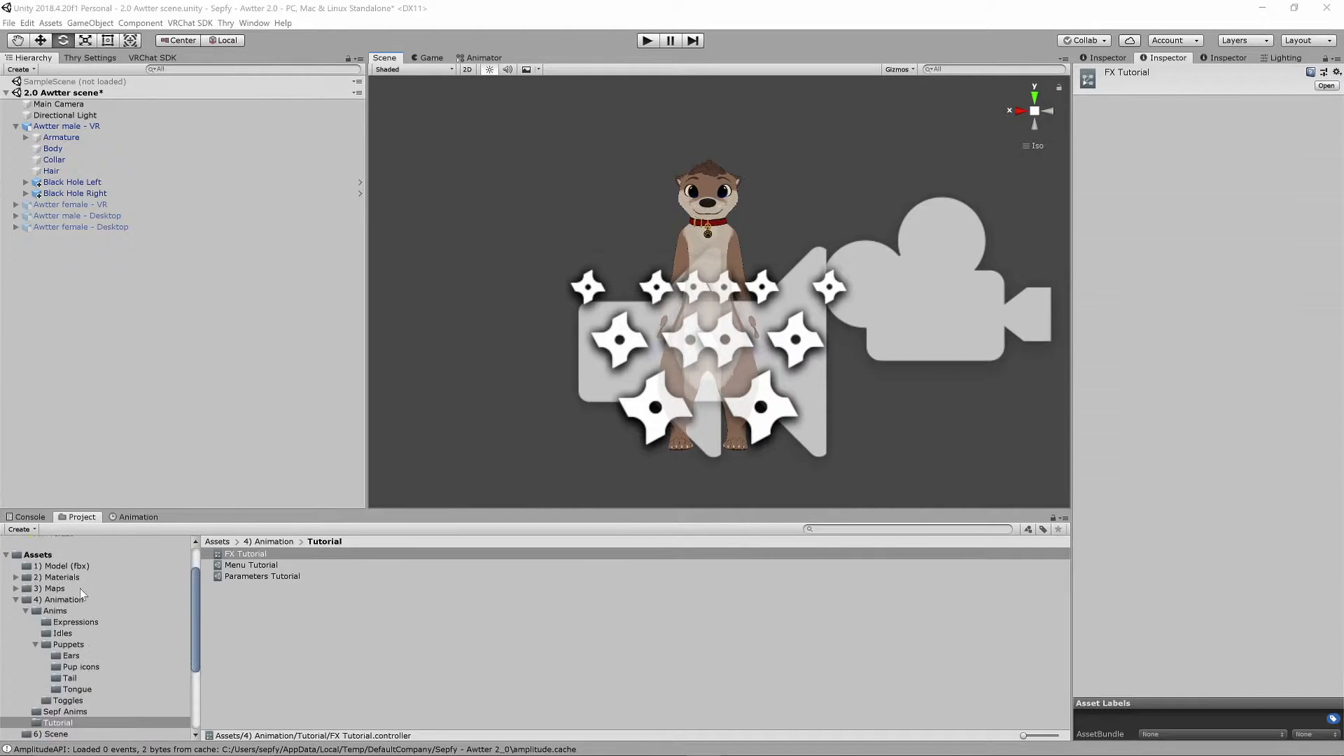
click(56, 600)
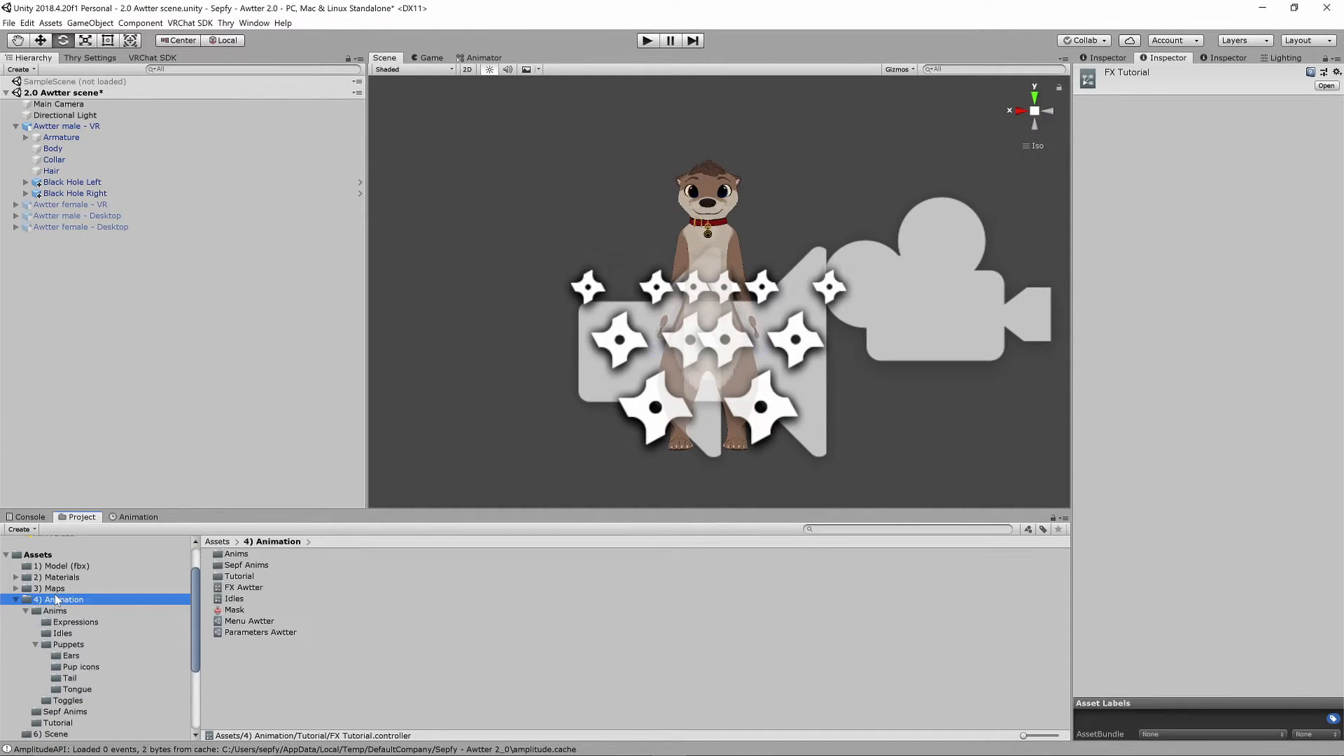
double_click(241, 577)
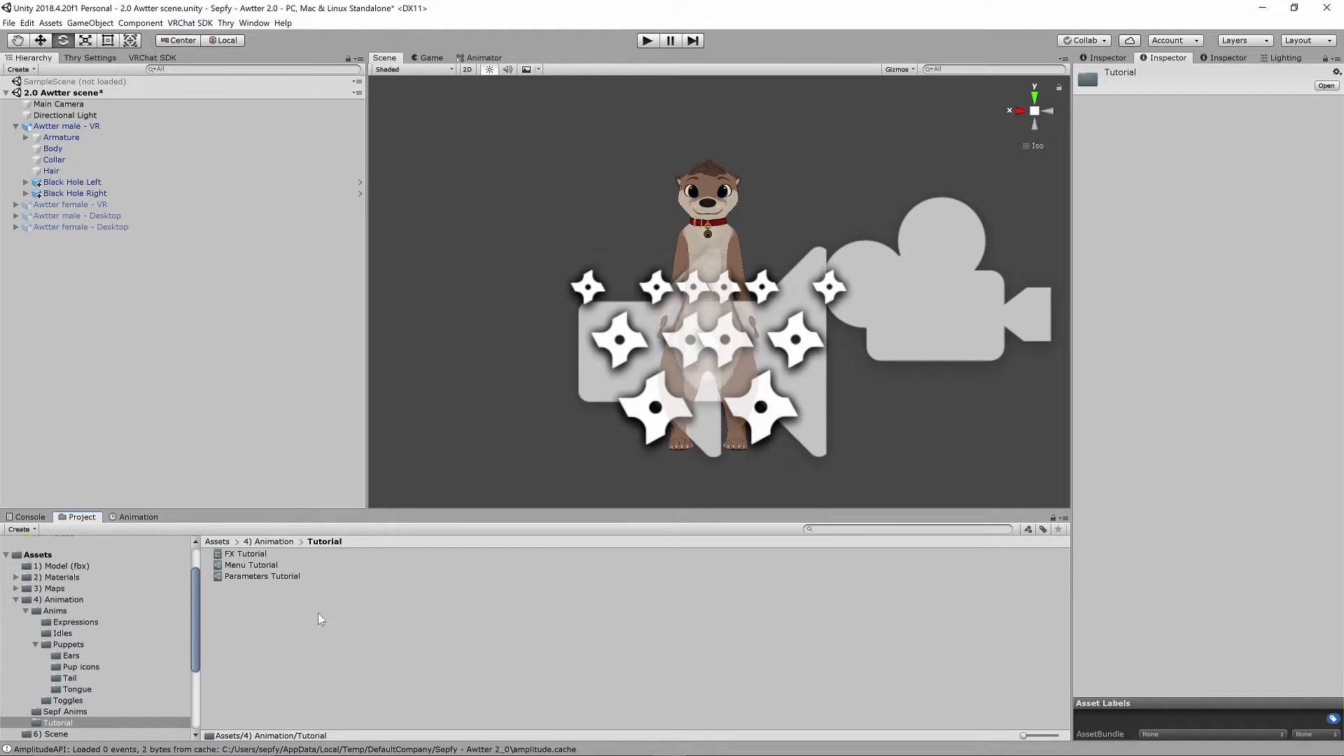
- Create an animation clip named PoiBlackHoleLeftOn in the Tutorial folder
right_click(258, 595)
click(249, 631)
right_click(247, 598)
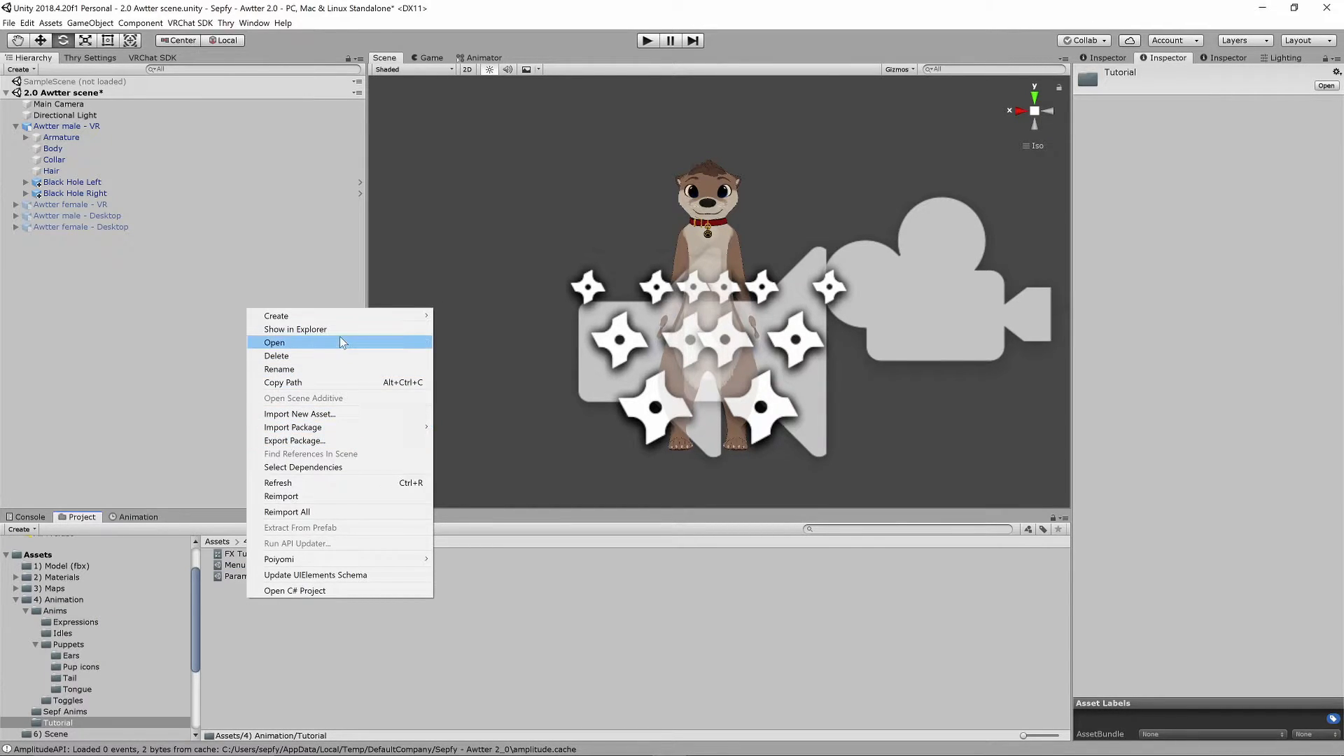
mouse_move(352, 313)
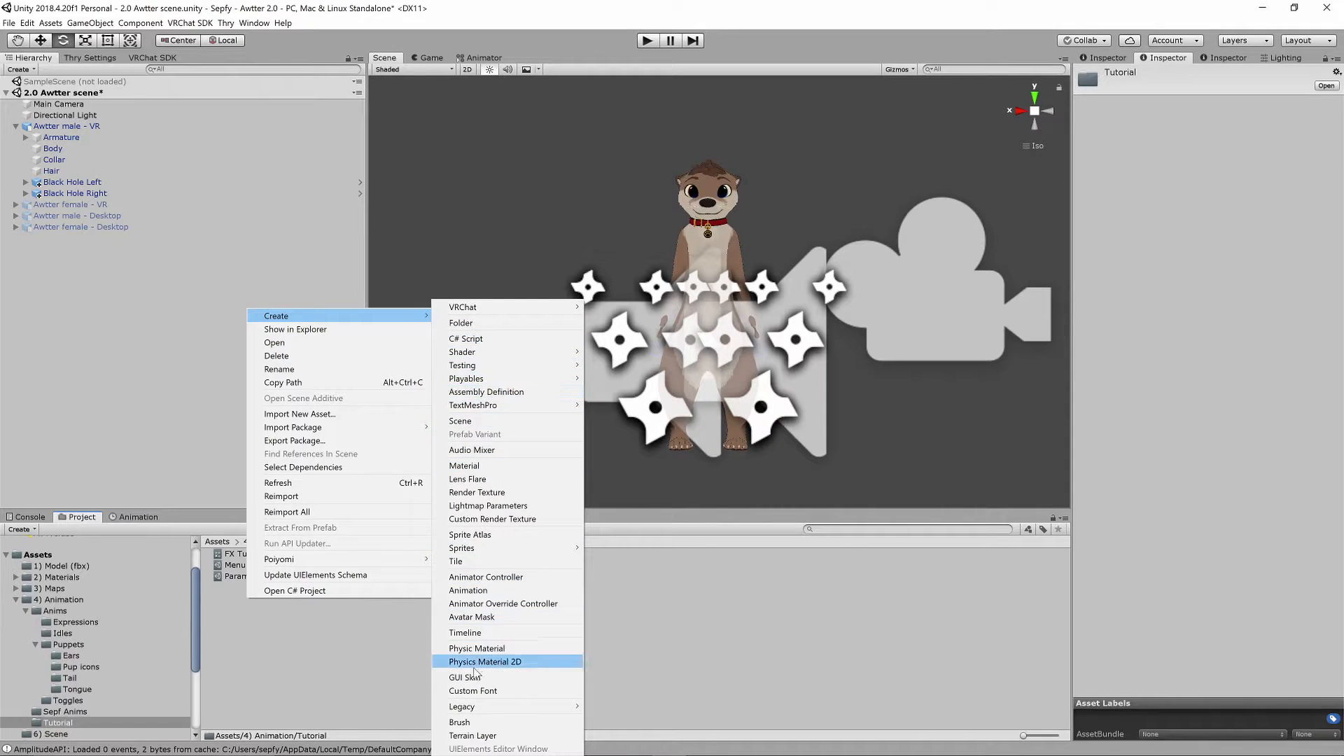
click(483, 591)
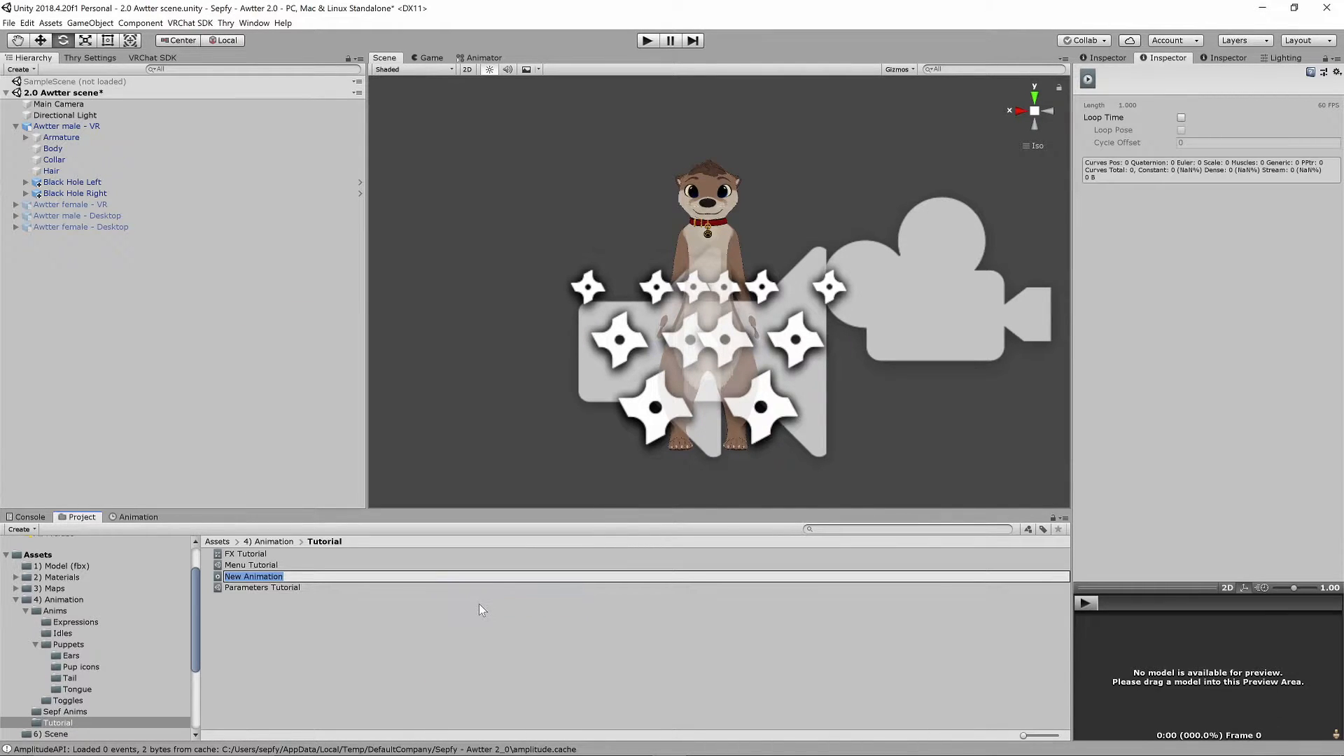
text(Ba)
text(iBlac)
text(kHoleLeftO)
text(n)
key(Return)
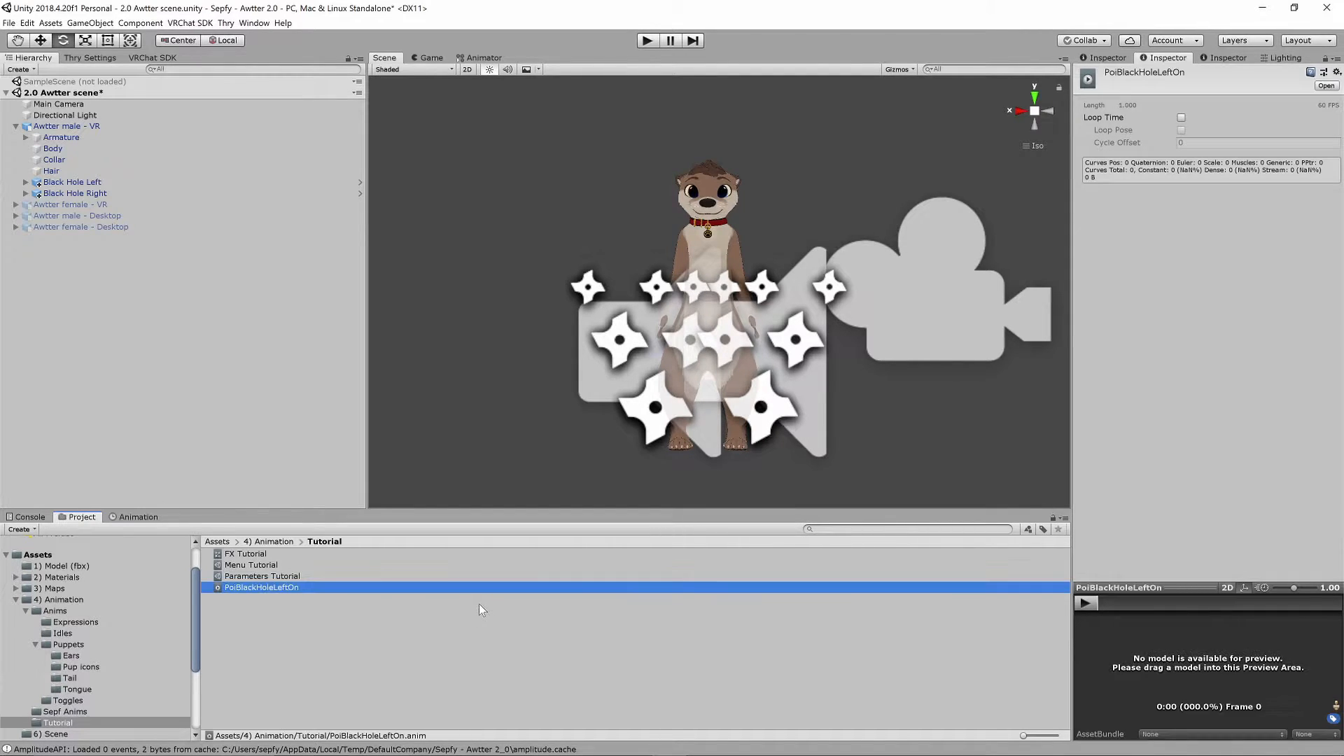
- Duplicate the PoiBlackHoleLeftOn animation clip three times
key(ctrl+d)
key(ctrl+d)
key(ctrl+d)
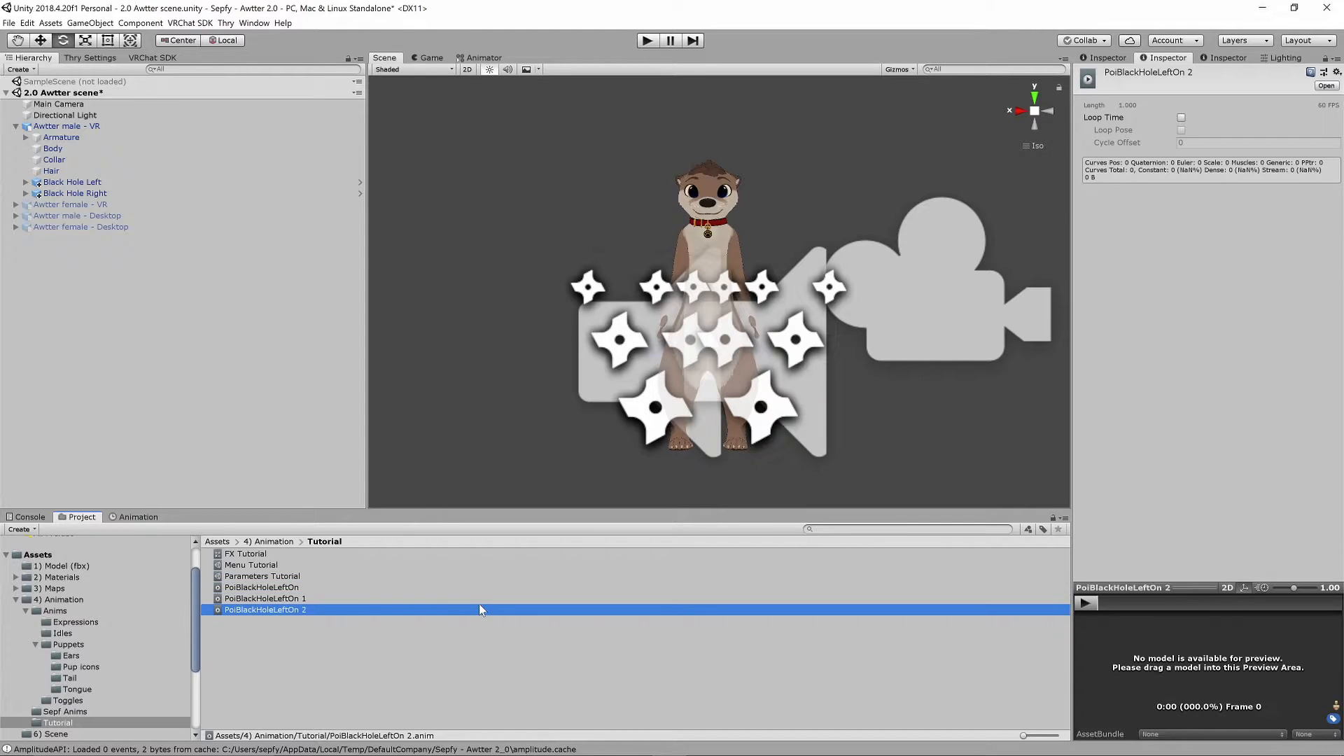
- Rename the first duplicate clip as PoiBlackHoleLeftOff
key(Up)
key(Up)
key(F2)
key(End)
key(BackSpace)
key(BackSpace)
key(BackSpace)
key(BackSpace)
key(BackSpace)
key(BackSpace)
text(ftOff)
key(Return)
- Rename the PoiBlackHoleLeftOn 2 clip as PoiBlackHoleRightOn
key(Down)
key(Down)
key(F2)
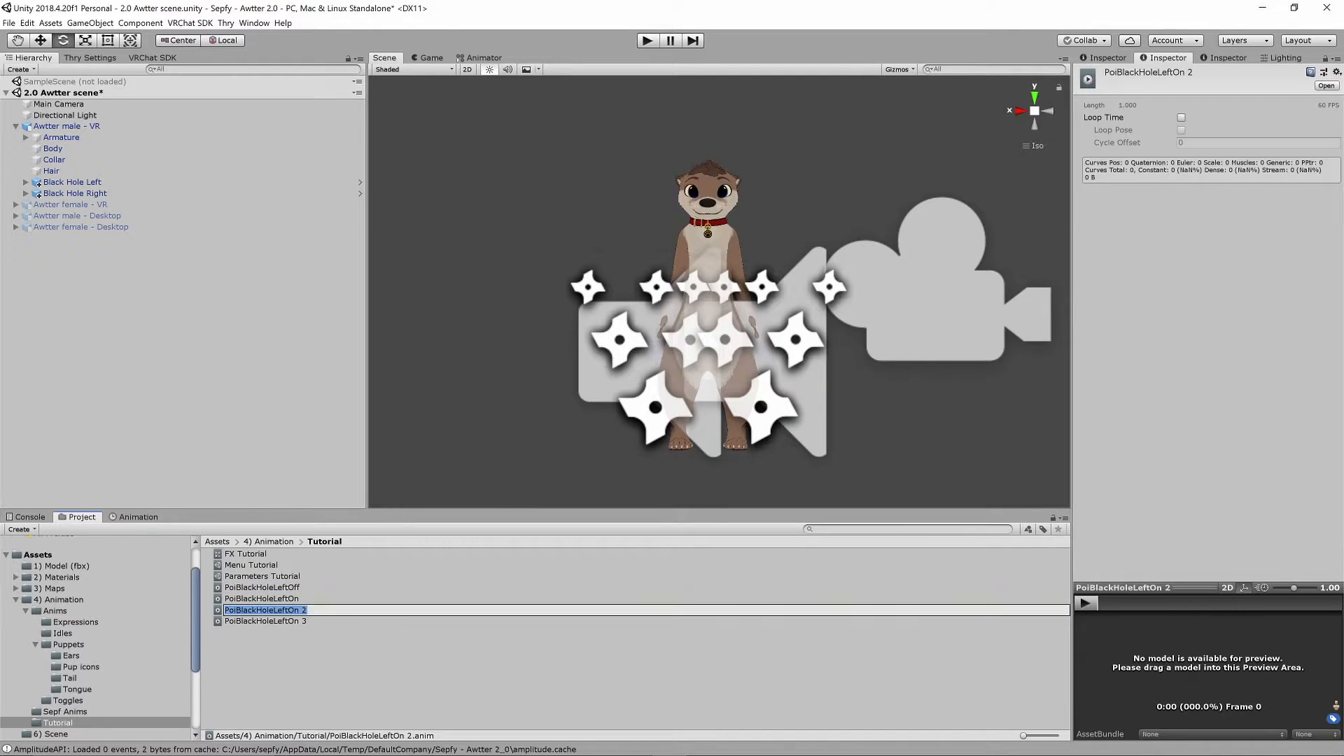
key(End)
key(BackSpace)
key(BackSpace)
key(BackSpace)
key(BackSpace)
key(BackSpace)
key(BackSpace)
key(BackSpace)
key(Return)
- Rename the remaining duplicate clip, PoiBlackHoleLeftOn 3, as PoiBlackHoleRightOff
key(Up)
key(F2)
key(End)
key(BackSpace)
key(BackSpace)
key(BackSpace)
key(BackSpace)
key(BackSpace)
key(BackSpace)
text(RightOff)
key(Return)
- Review the four PoiBlackHole animation clips and the Parameters Tutorial asset in the Tutorial folder
key(Up)
key(Up)
key(shift+Down)
key(shift+Down)
key(shift+Down)
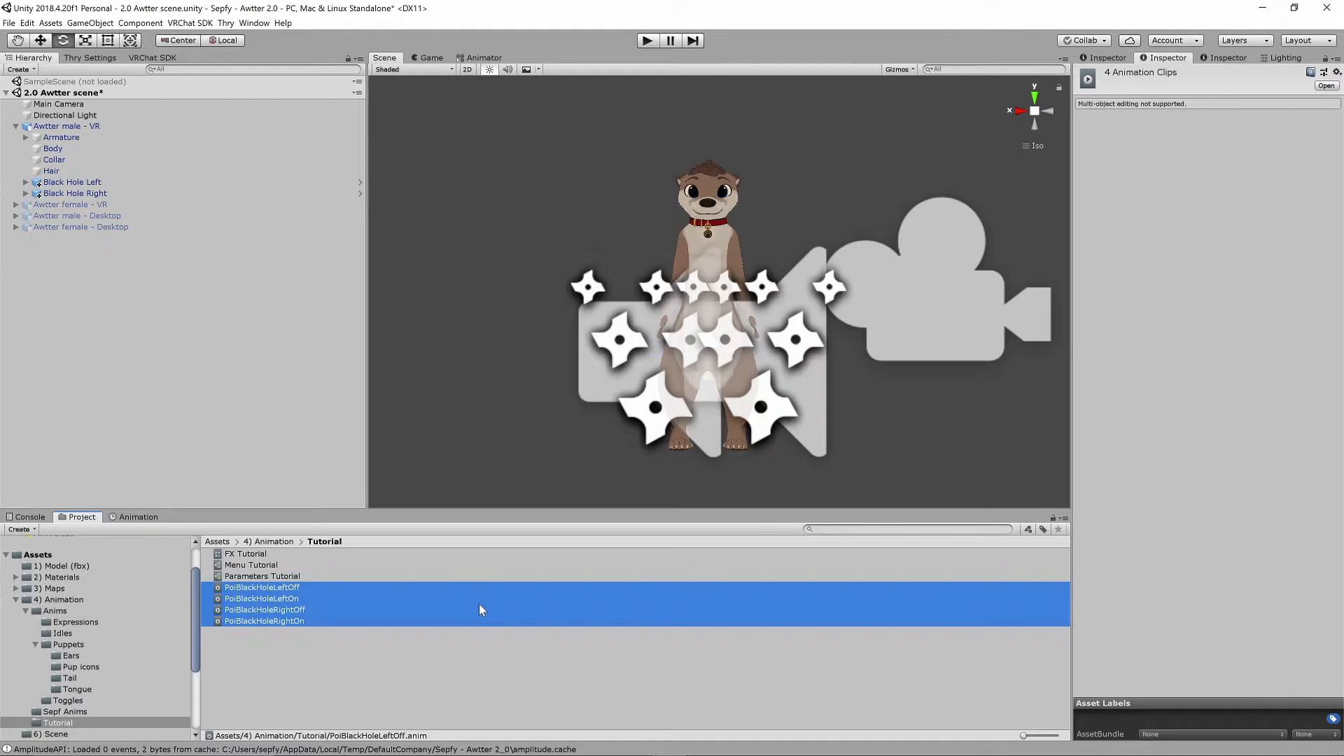
click(327, 683)
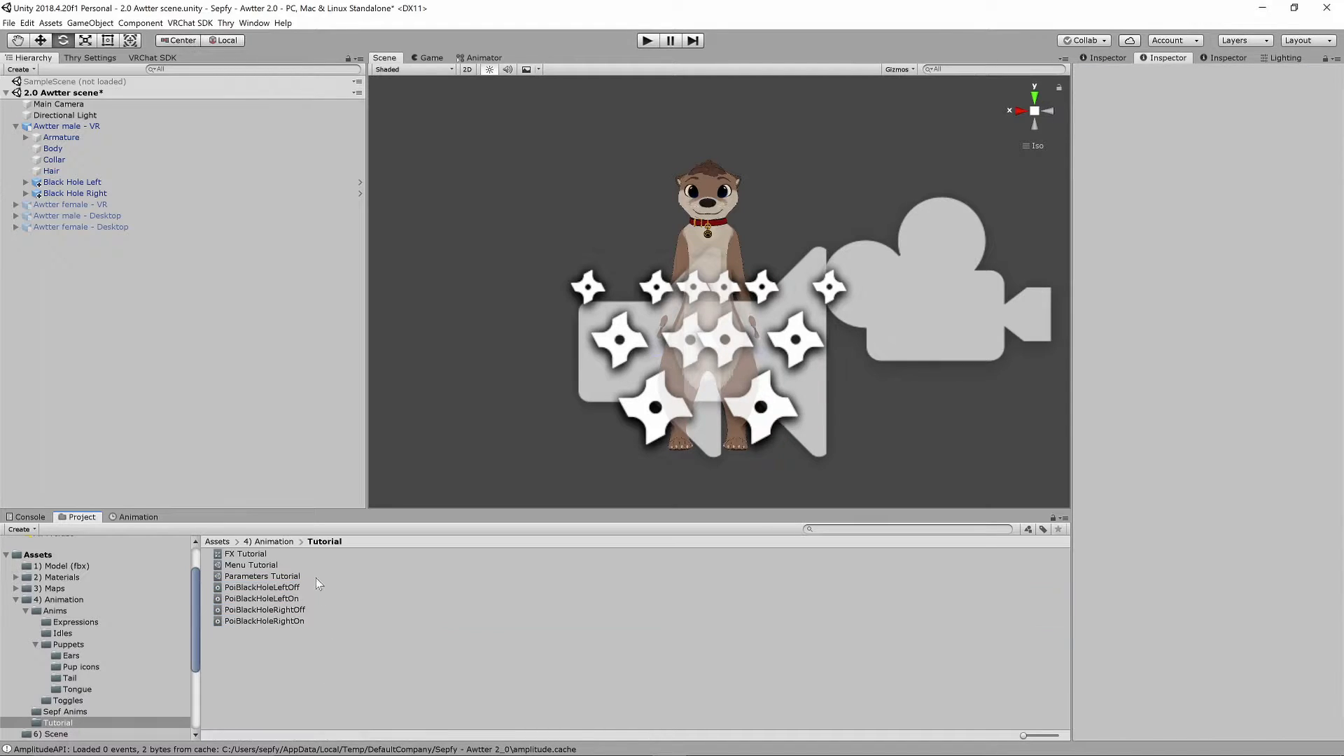
click(309, 587)
click(313, 599)
click(313, 577)
click(312, 587)
click(312, 599)
click(310, 622)
click(318, 587)
click(321, 573)
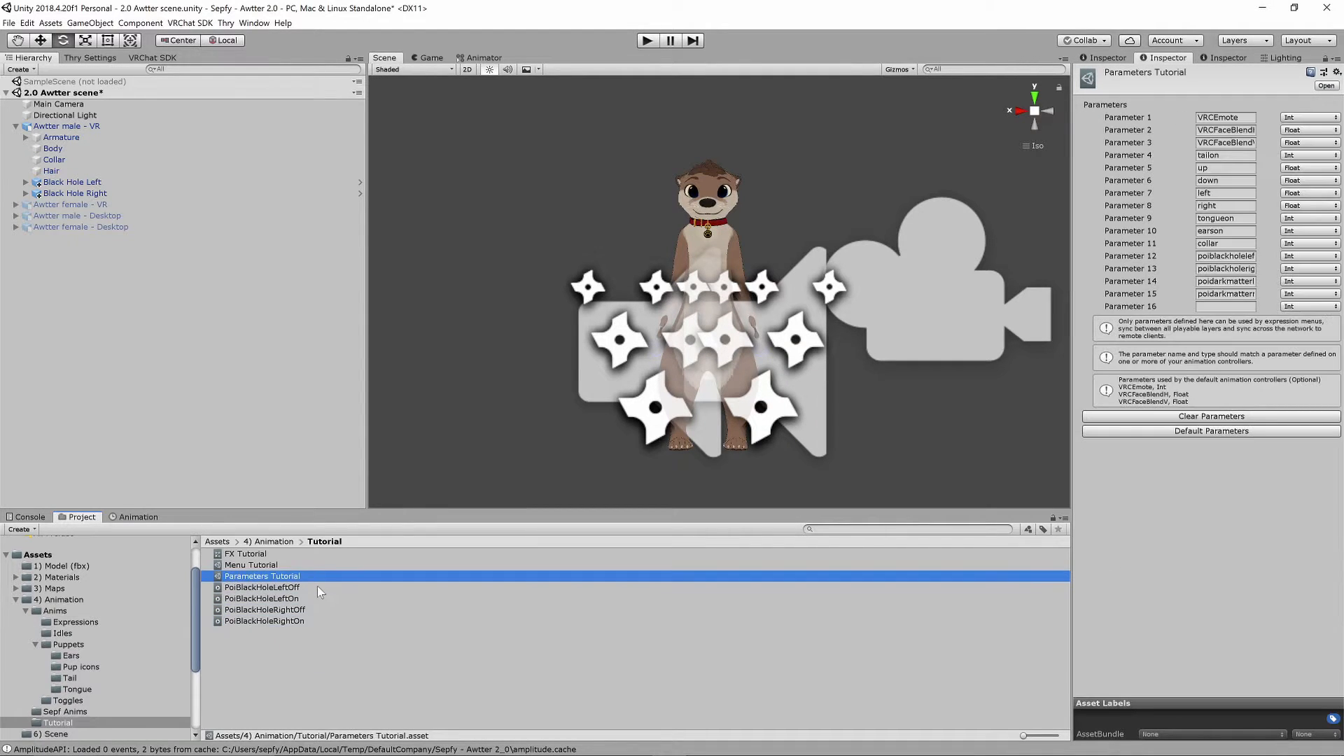
click(308, 587)
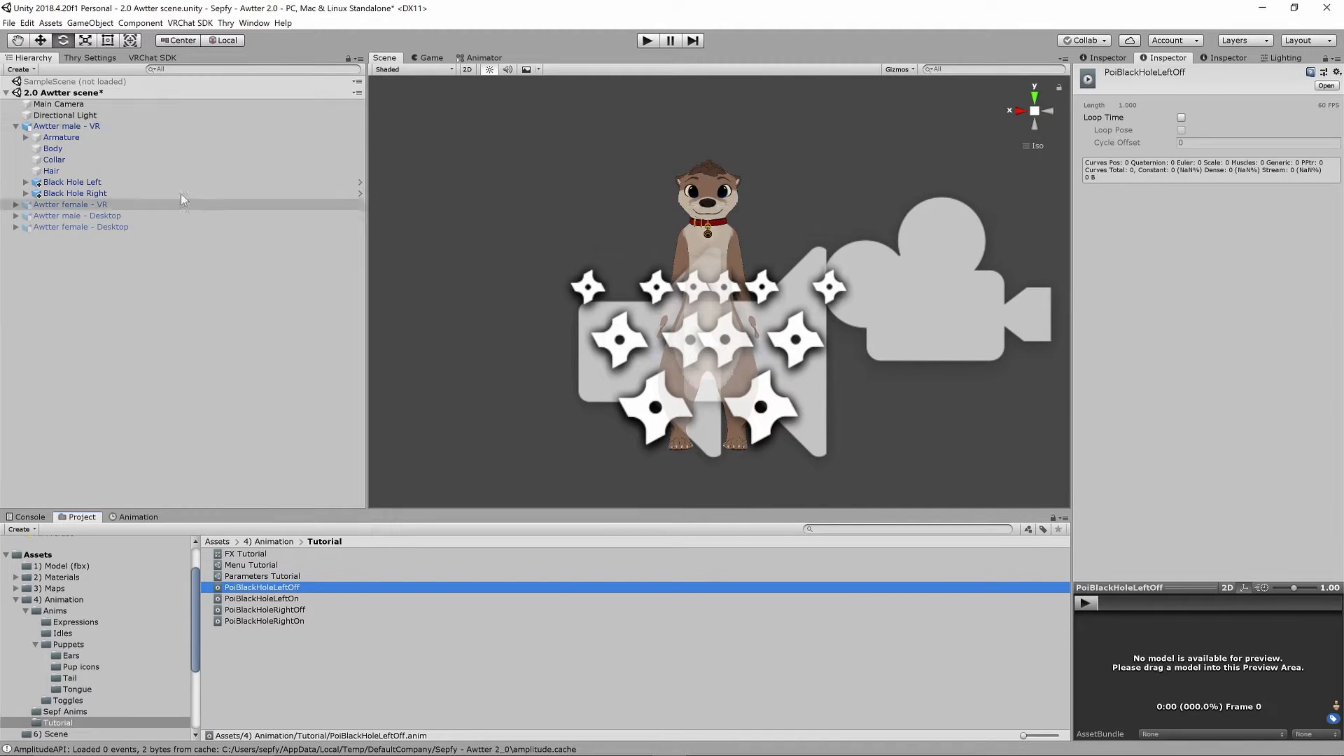
- Duplicate the Awtter male - VR avatar in the scene and expand the copy, keeping its default name
click(16, 128)
click(16, 126)
click(16, 127)
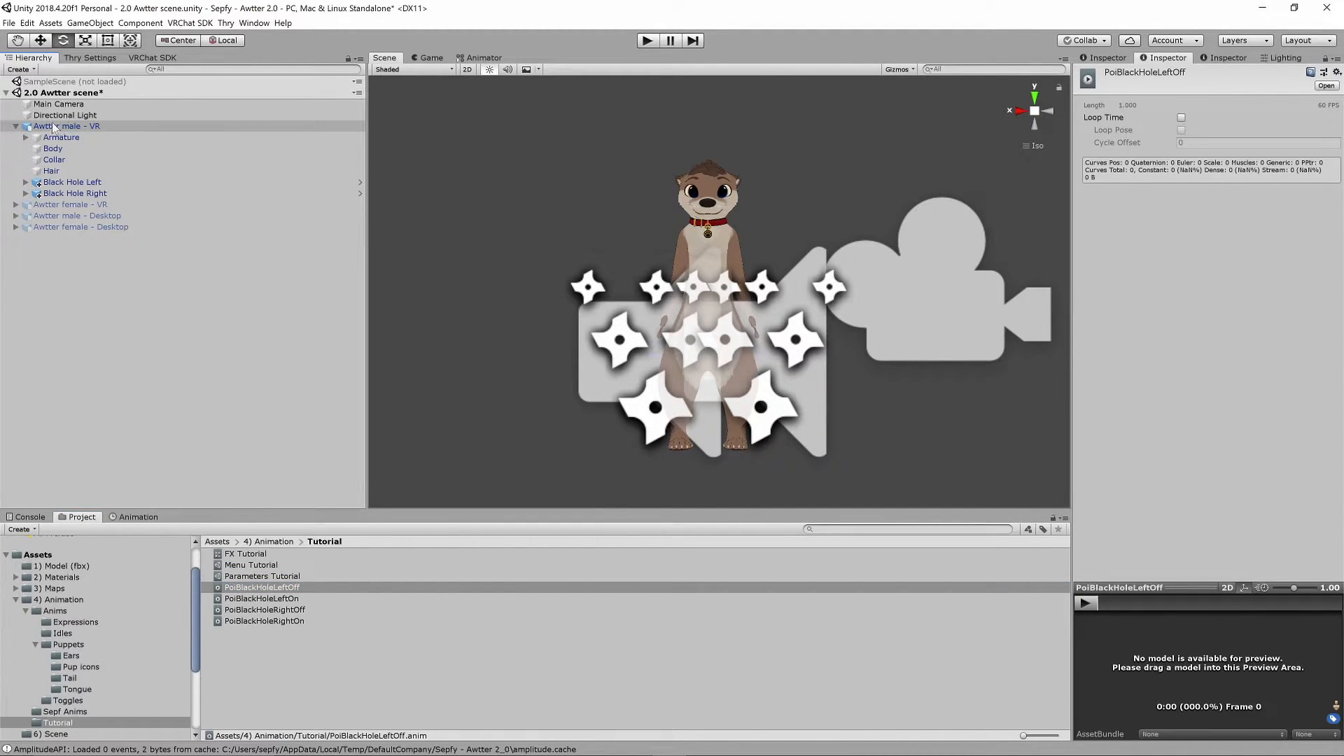
click(79, 128)
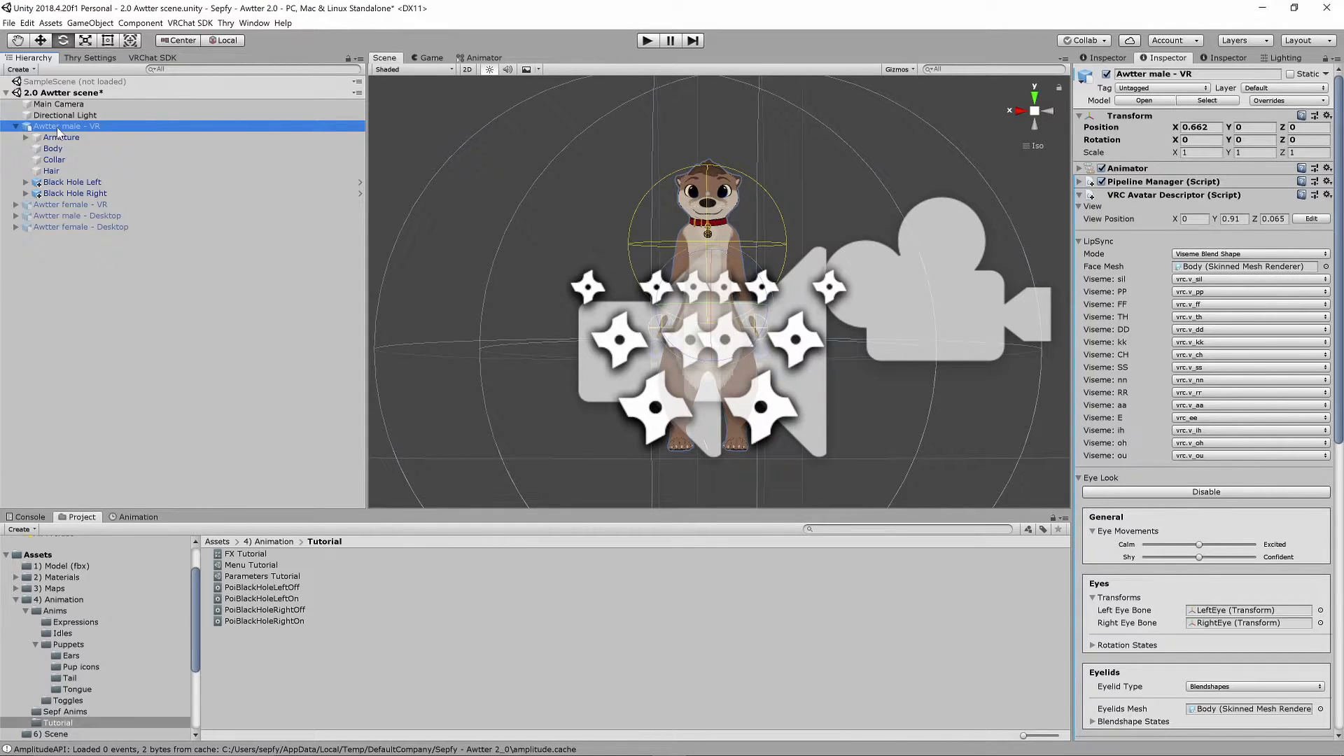
key(ctrl+d)
click(16, 239)
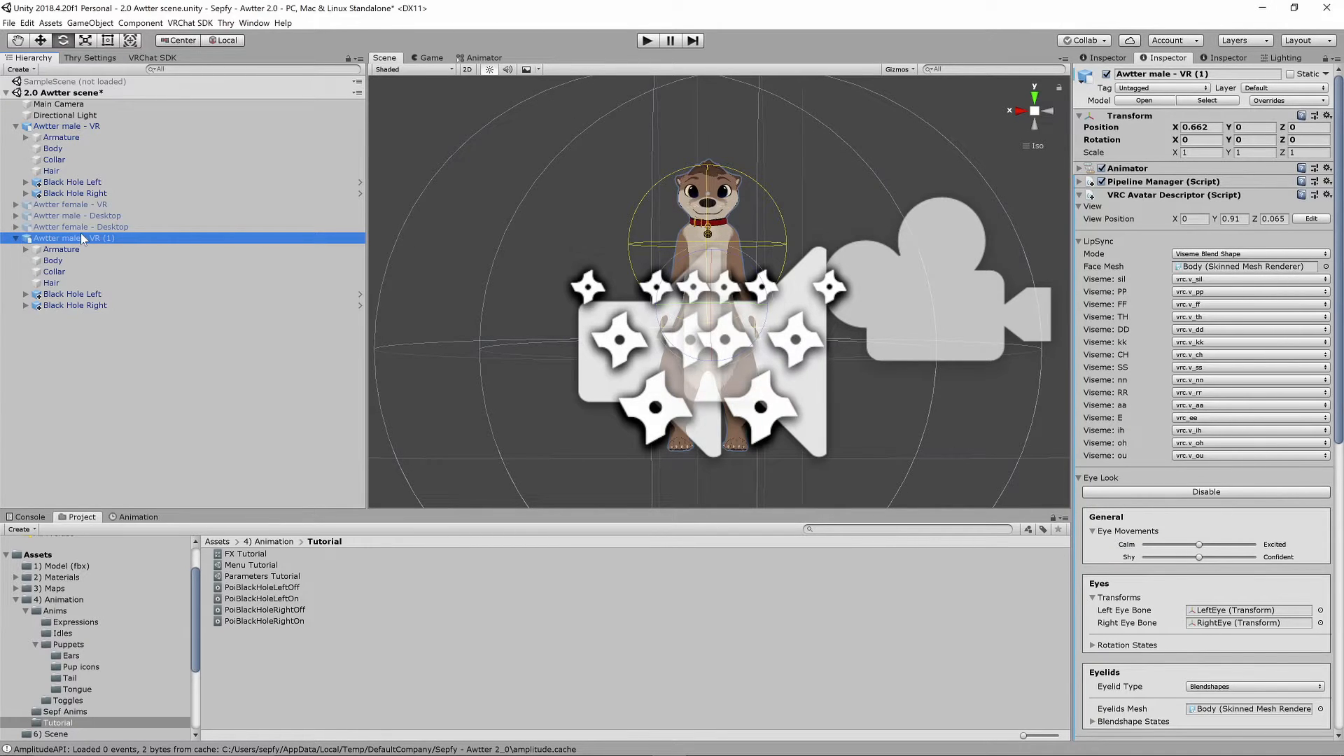
key(F2)
key(Return)
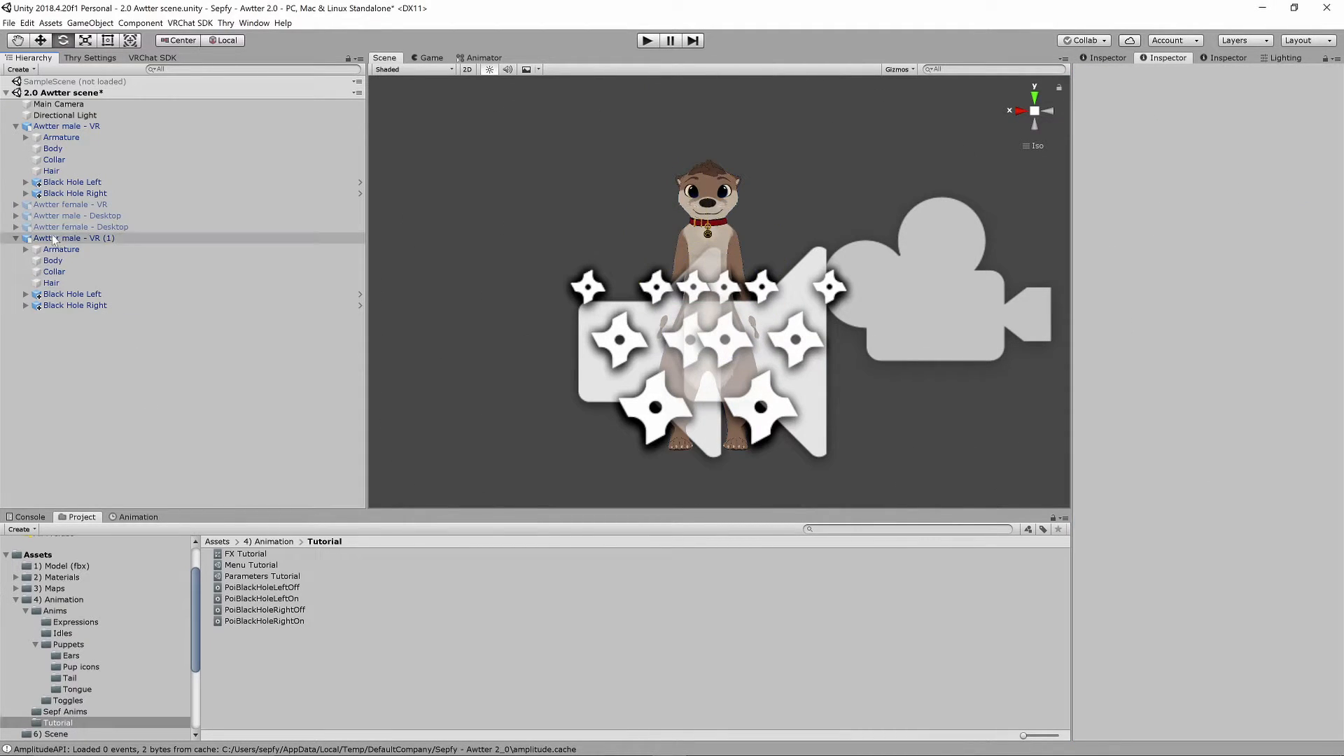
- Create an animator controller named Tutorial Controller in the Tutorial folder
right_click(263, 658)
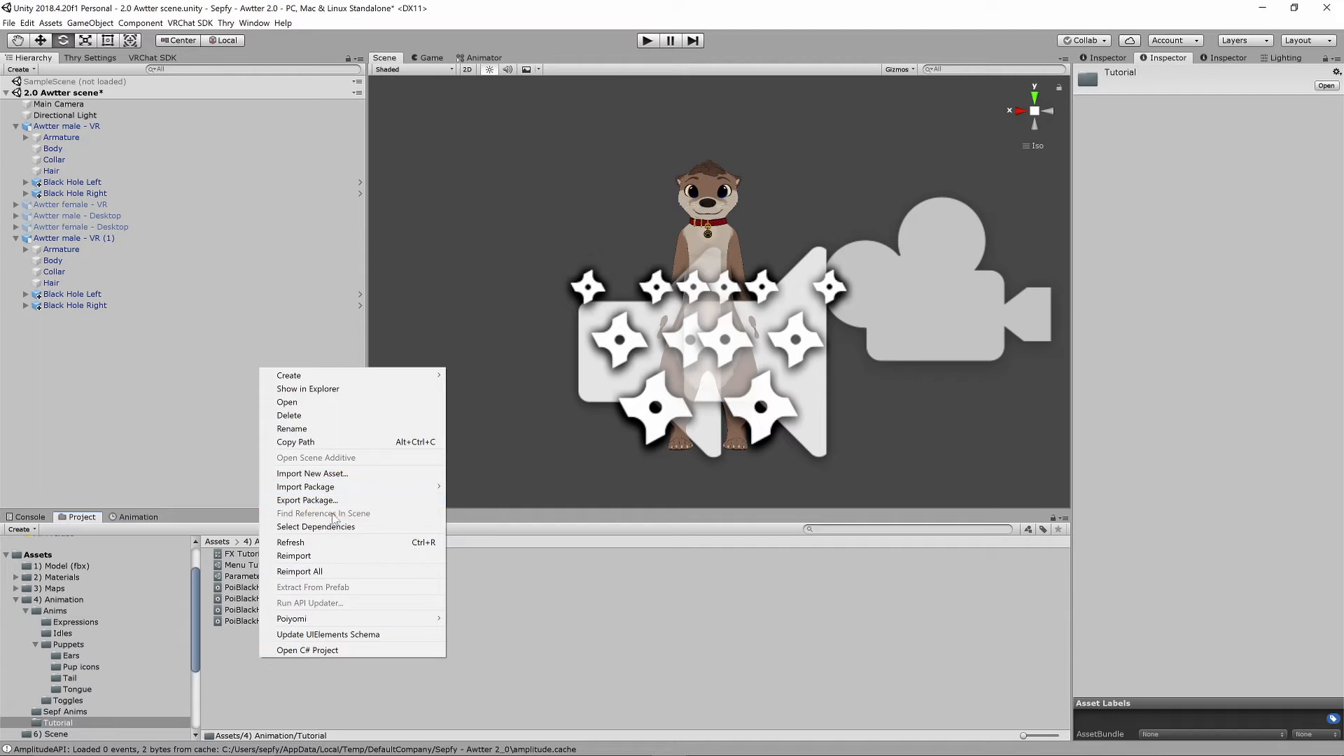
mouse_move(337, 379)
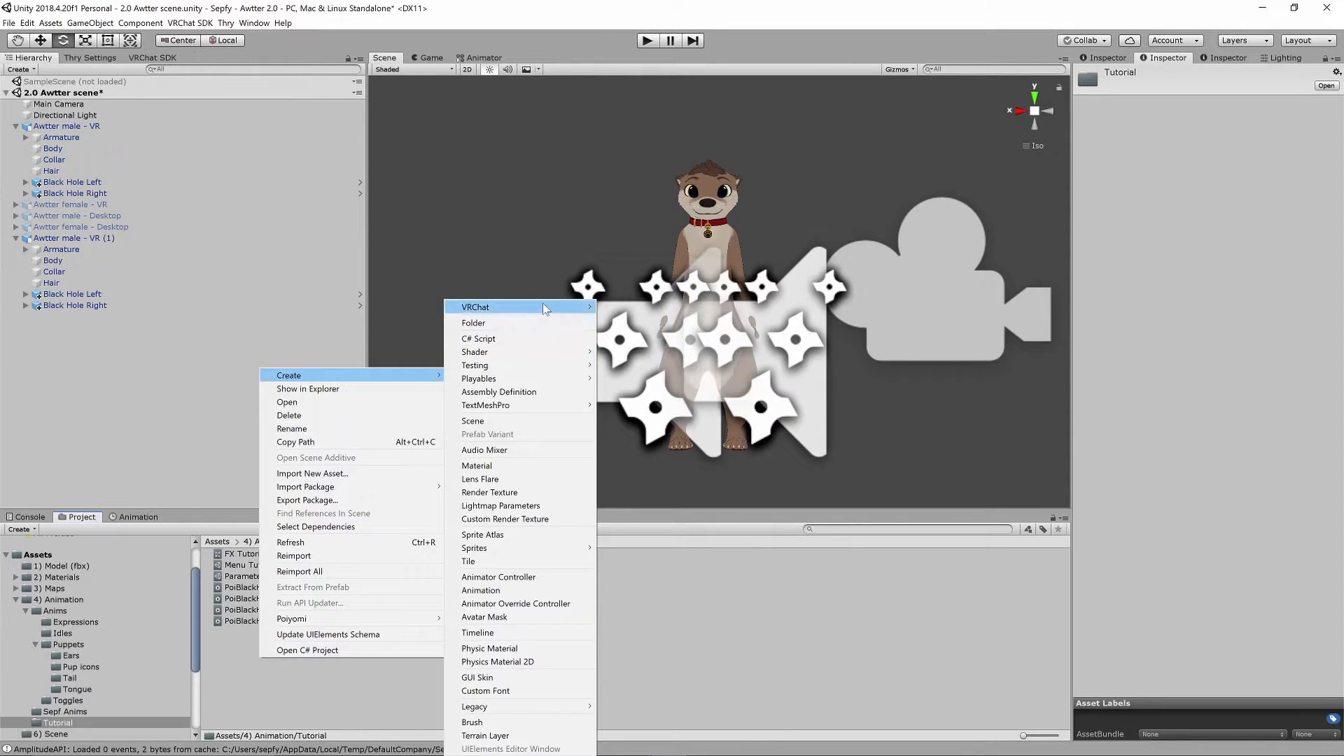
click(518, 577)
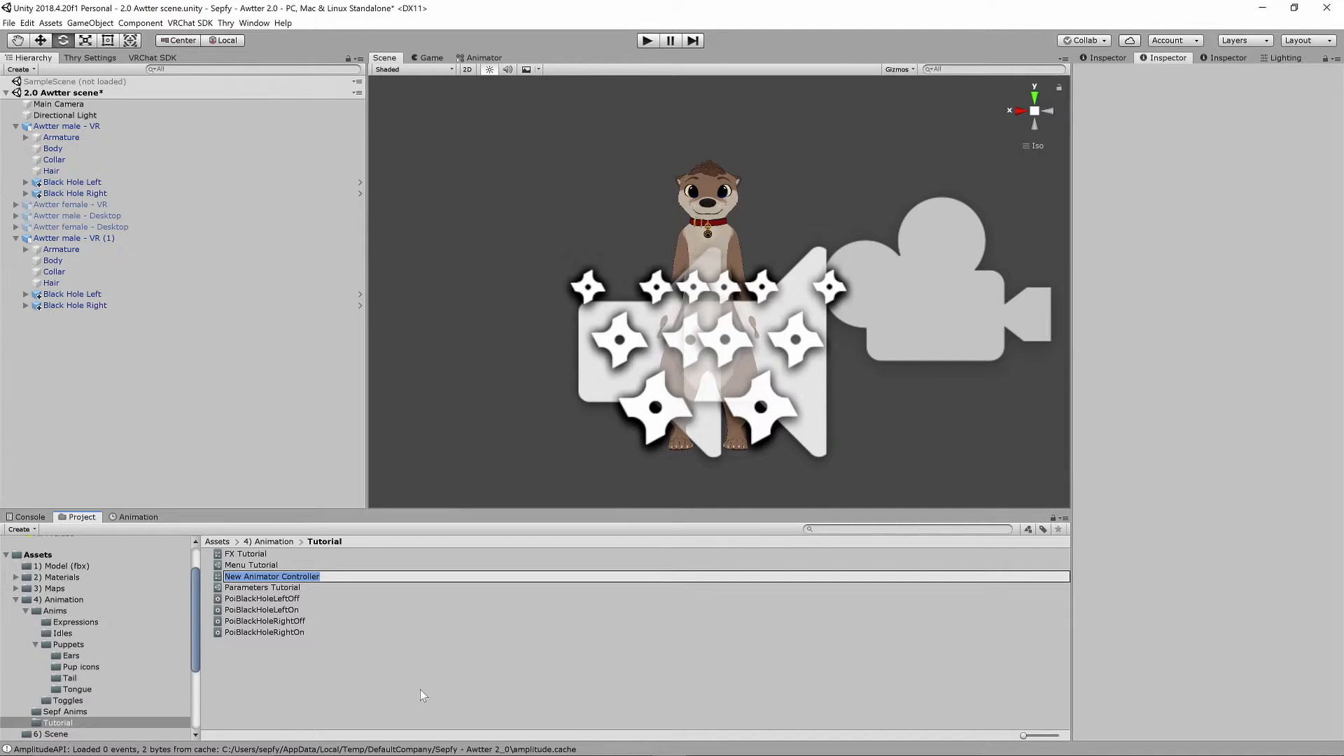
text(Tutorial Controller)
key(Return)
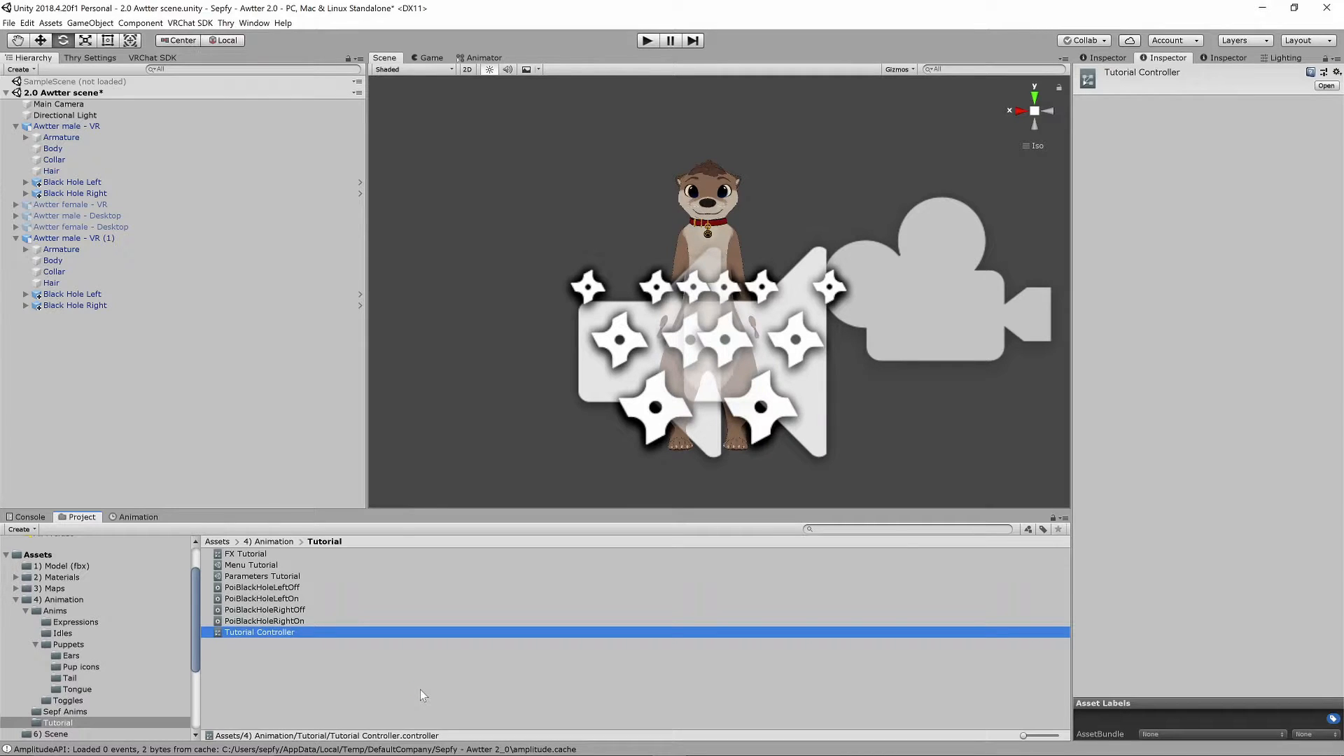
- Assign Tutorial Controller as the Animator component's controller on the duplicate avatar Awtter male - VR (1)
click(112, 239)
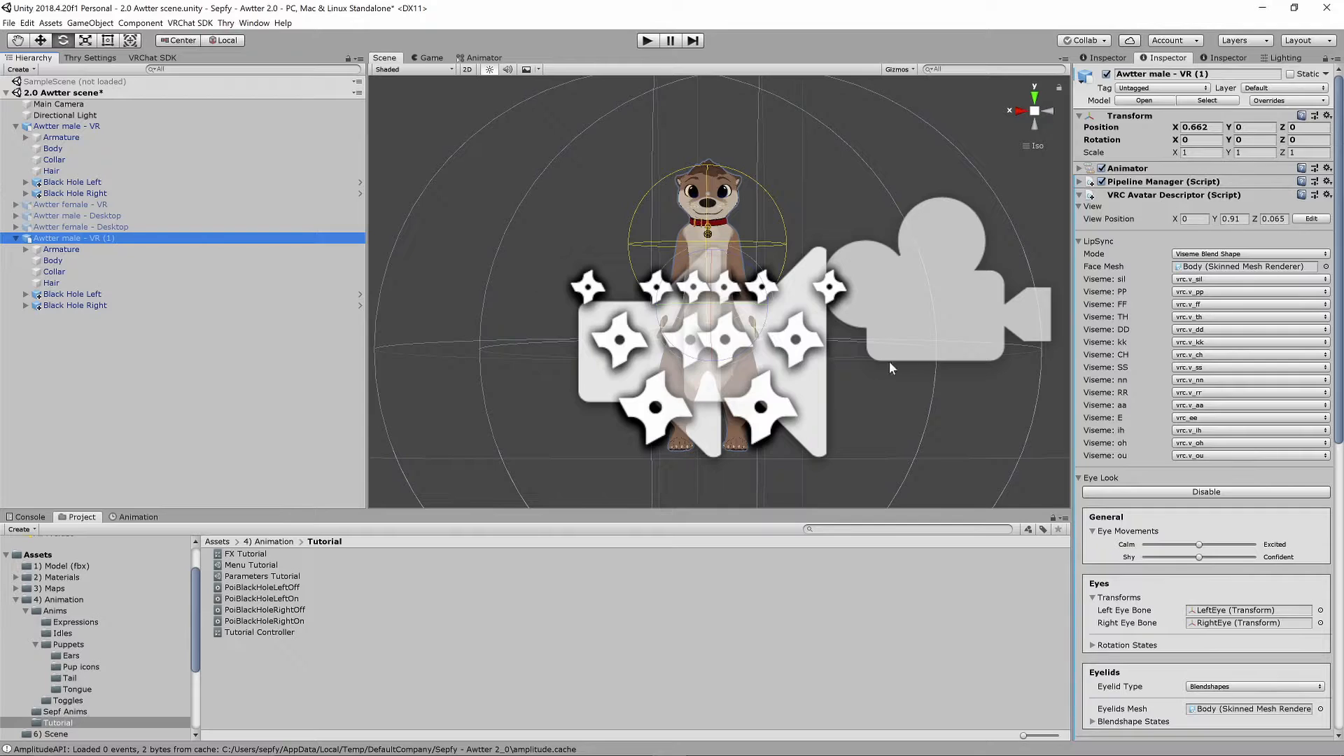
drag(253, 634, 1111, 203)
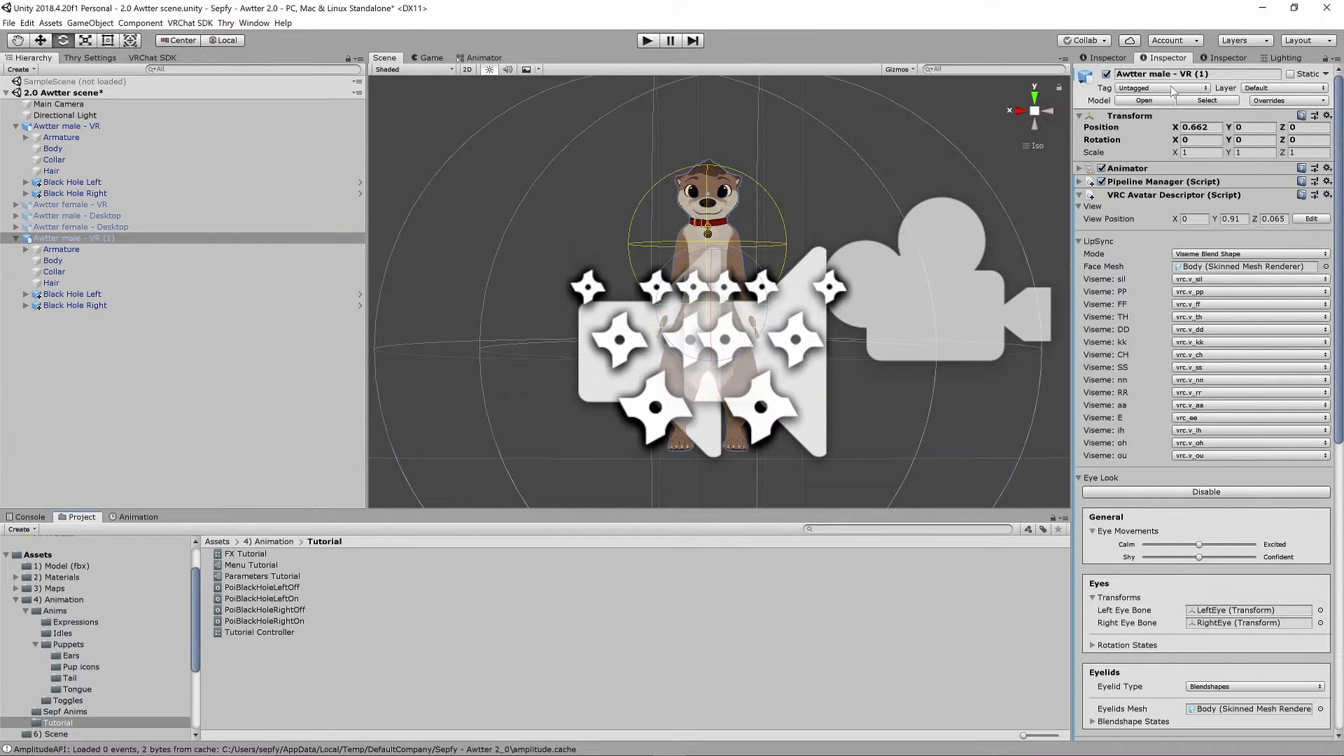
click(1083, 175)
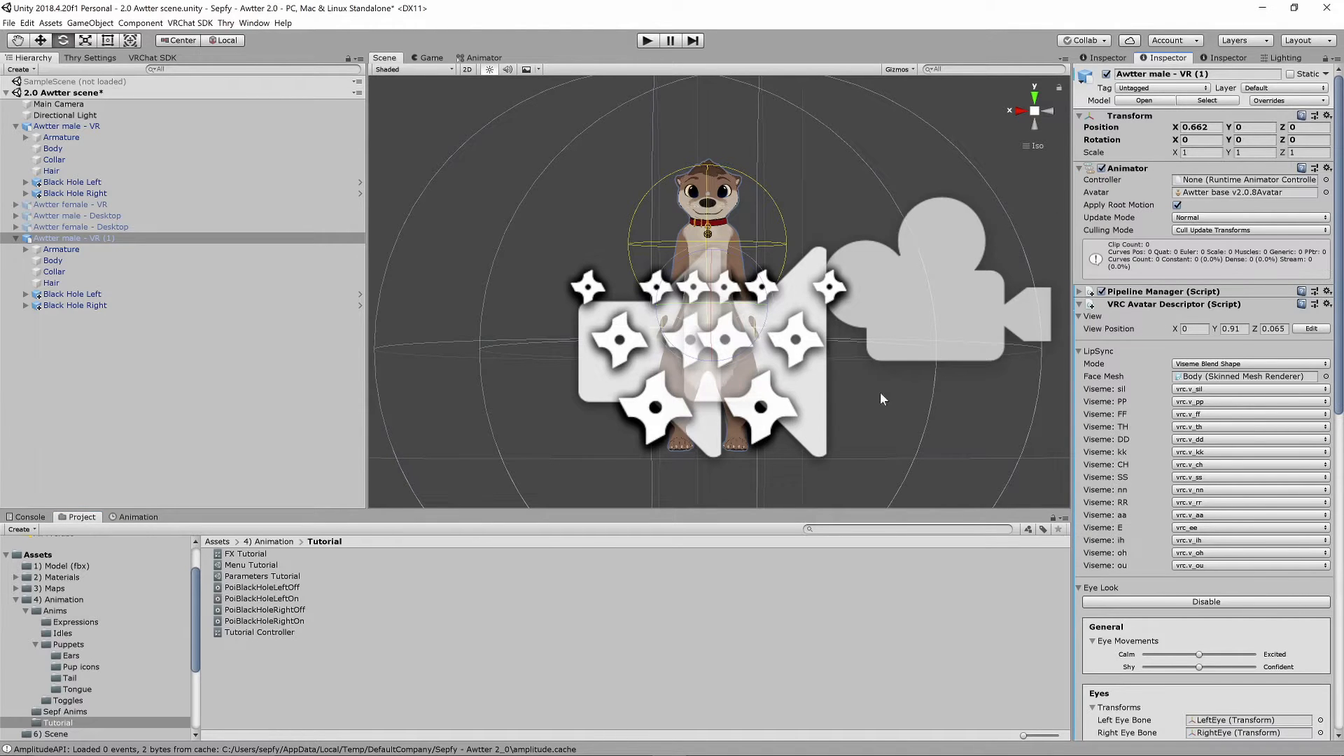
drag(240, 581, 1193, 178)
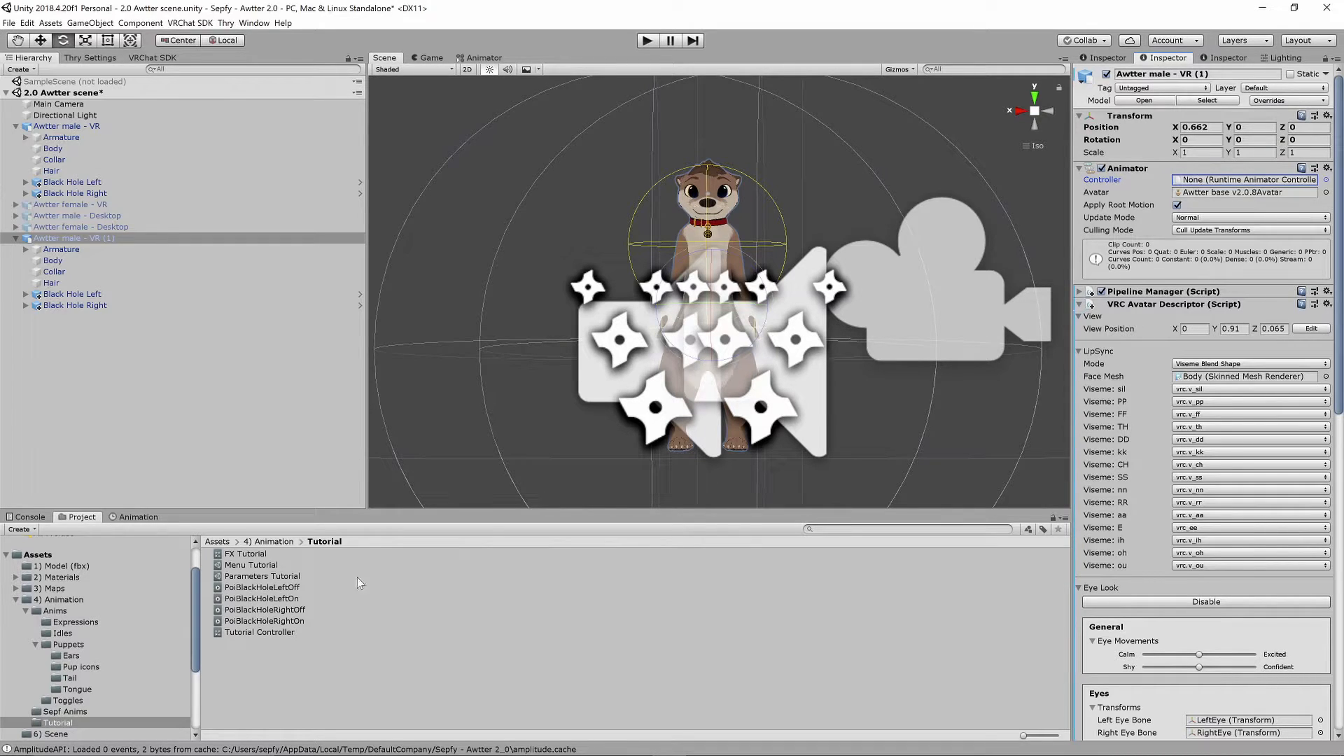
drag(250, 635, 1205, 183)
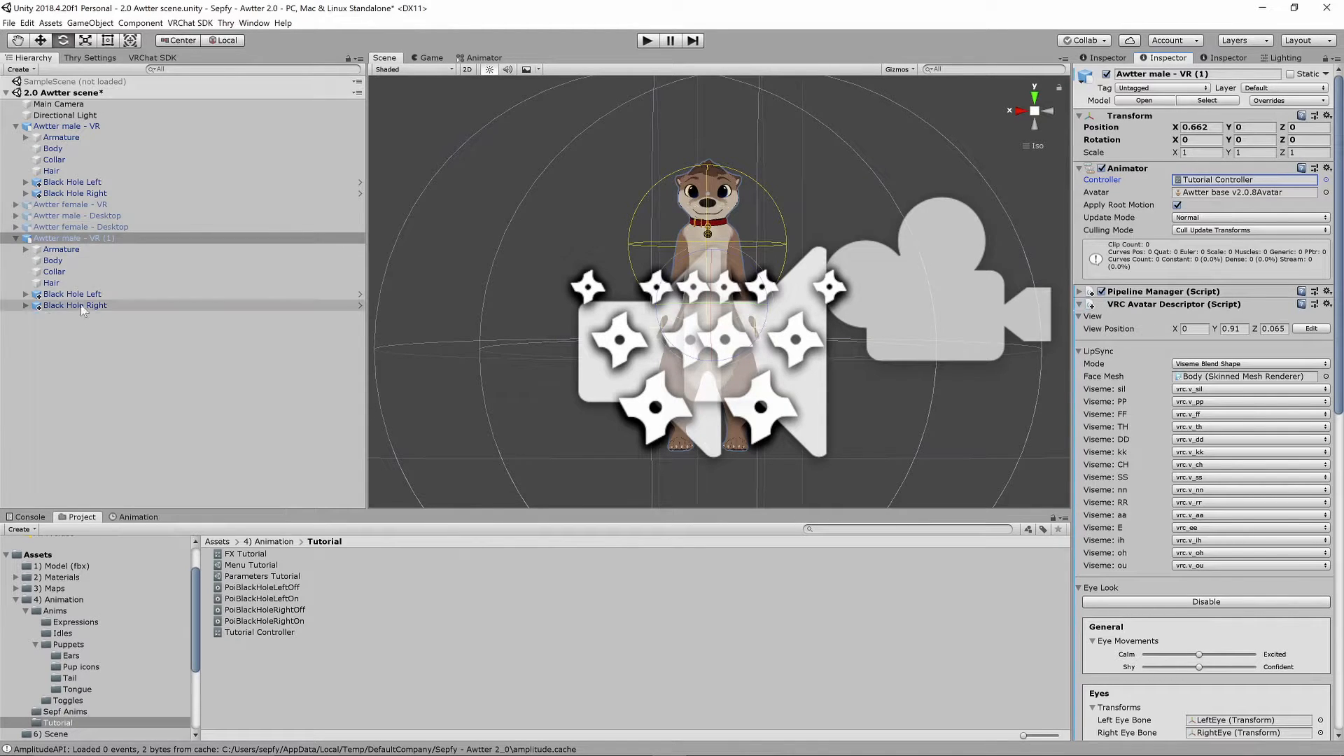
- Examine the child objects of Black Hole Left and Black Hole Right in the duplicate avatar
click(26, 295)
click(26, 295)
click(26, 307)
click(26, 294)
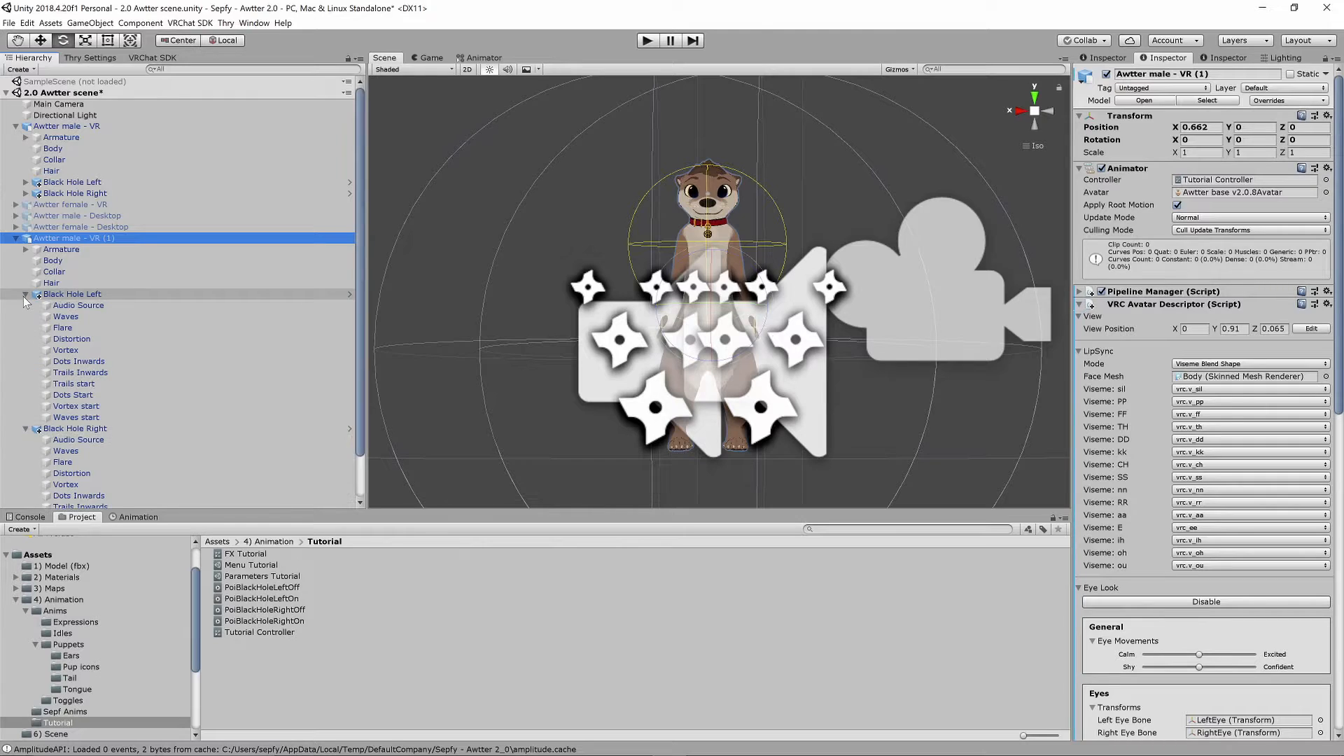
click(26, 295)
click(26, 306)
click(26, 294)
click(25, 295)
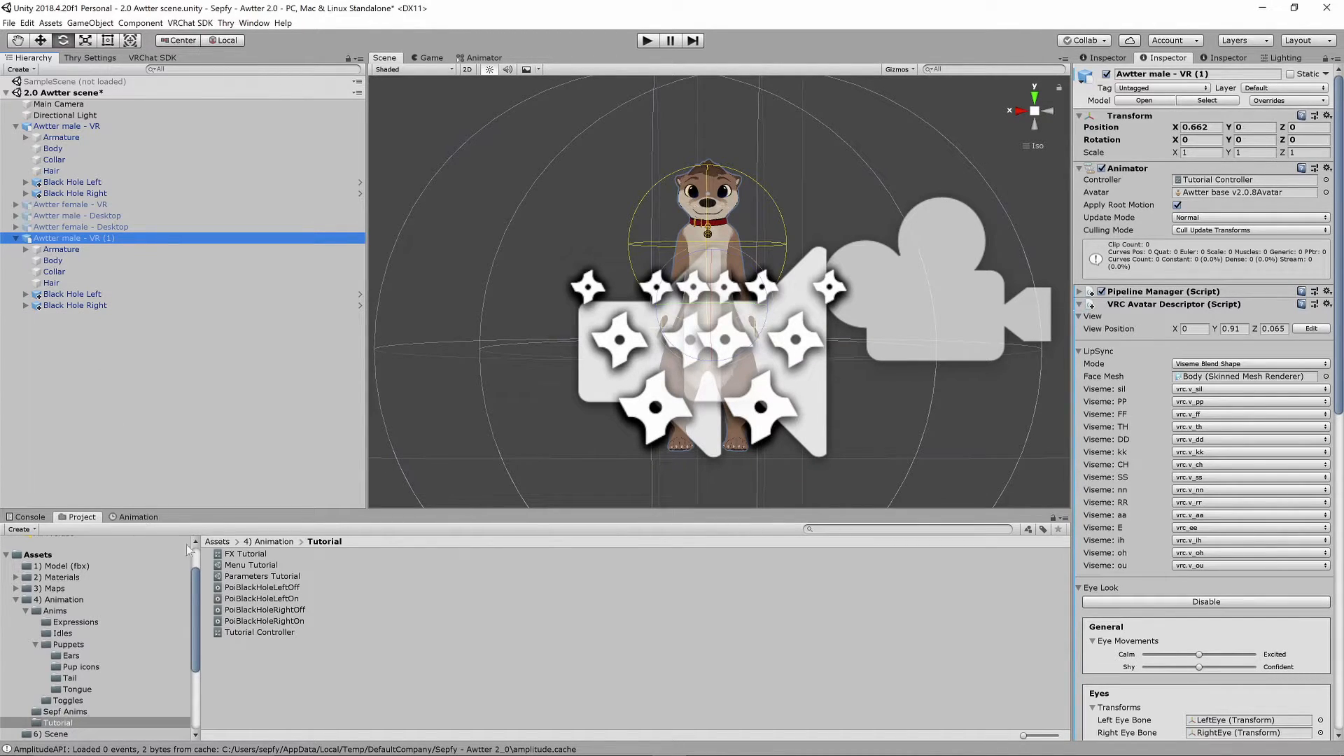
- Add the four PoiBlackHole left and right on/off clips from the Tutorial folder to the duplicate avatar Awtter male - VR (1)
click(263, 586)
shift+click(256, 610)
shift+click(254, 621)
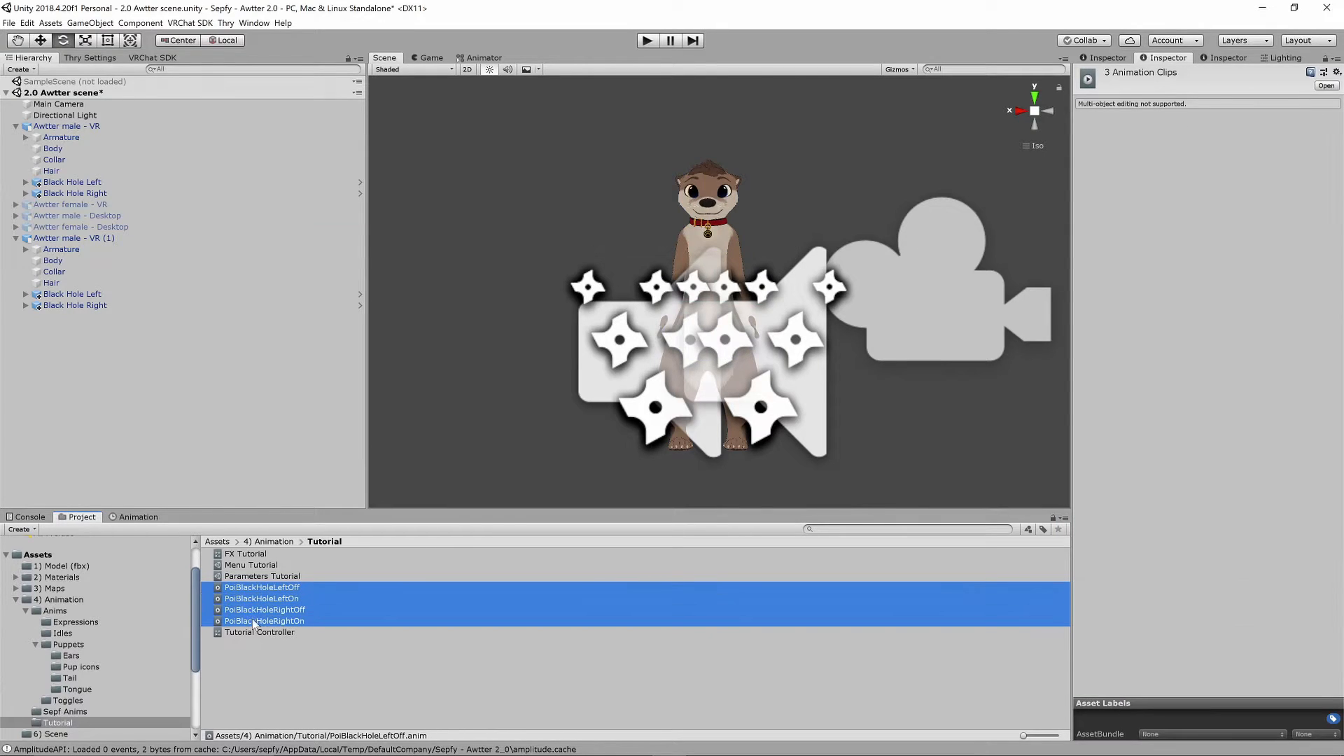
drag(250, 594, 98, 241)
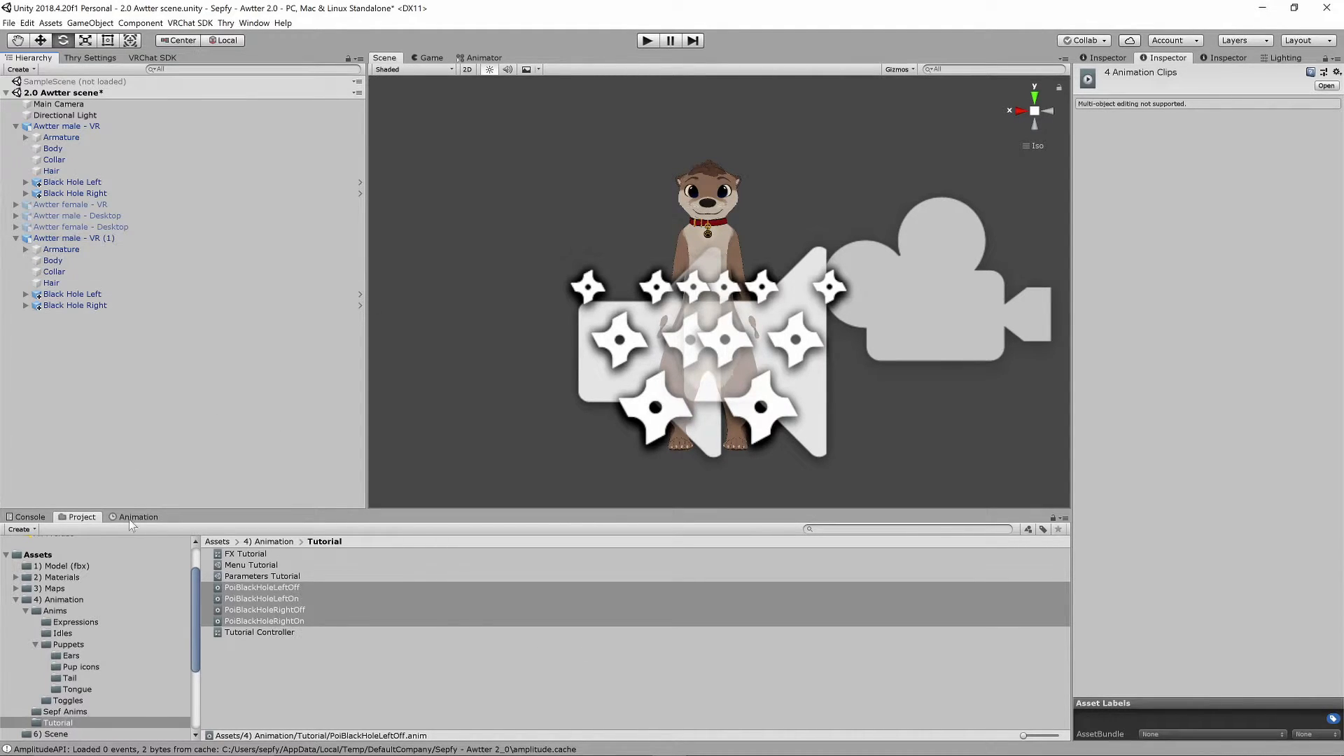
- Show the PoiBlackHoleLeftOff clip of Awtter male - VR (1) in the animation editor and review the avatar's available clips
click(133, 518)
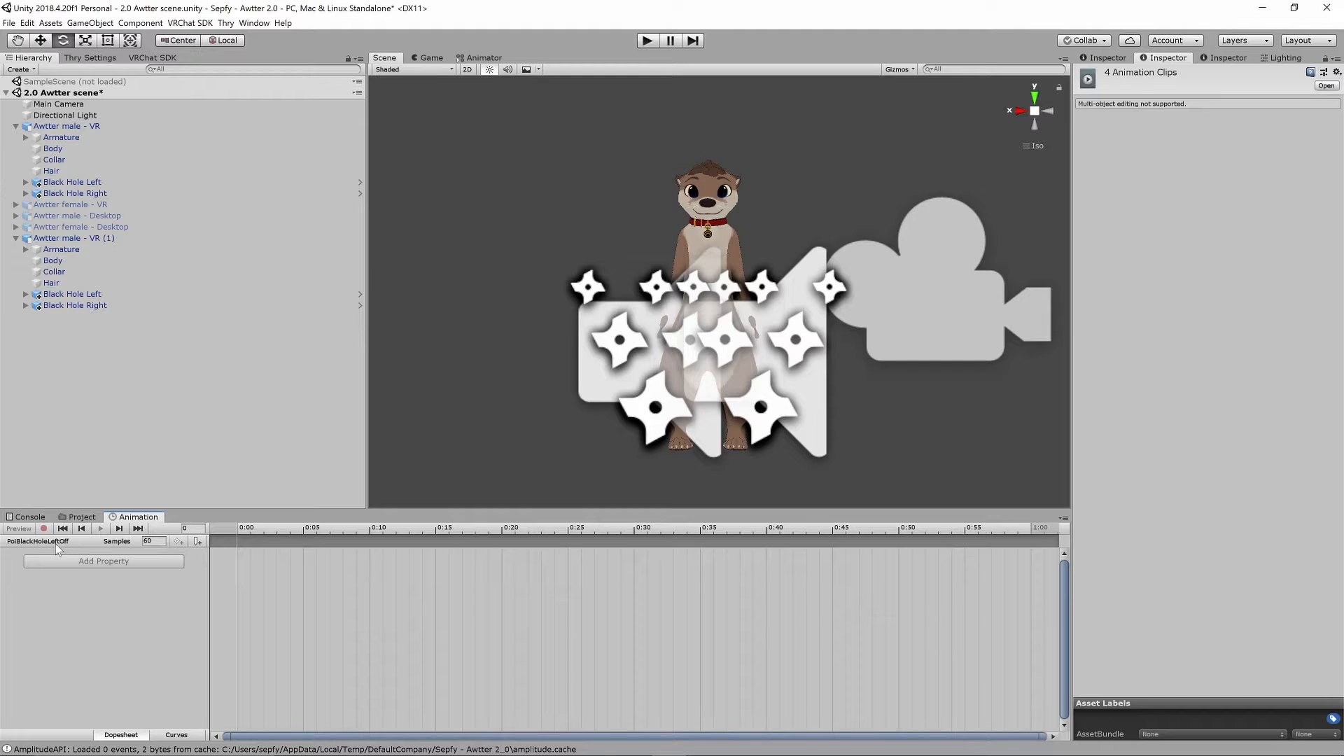
click(78, 238)
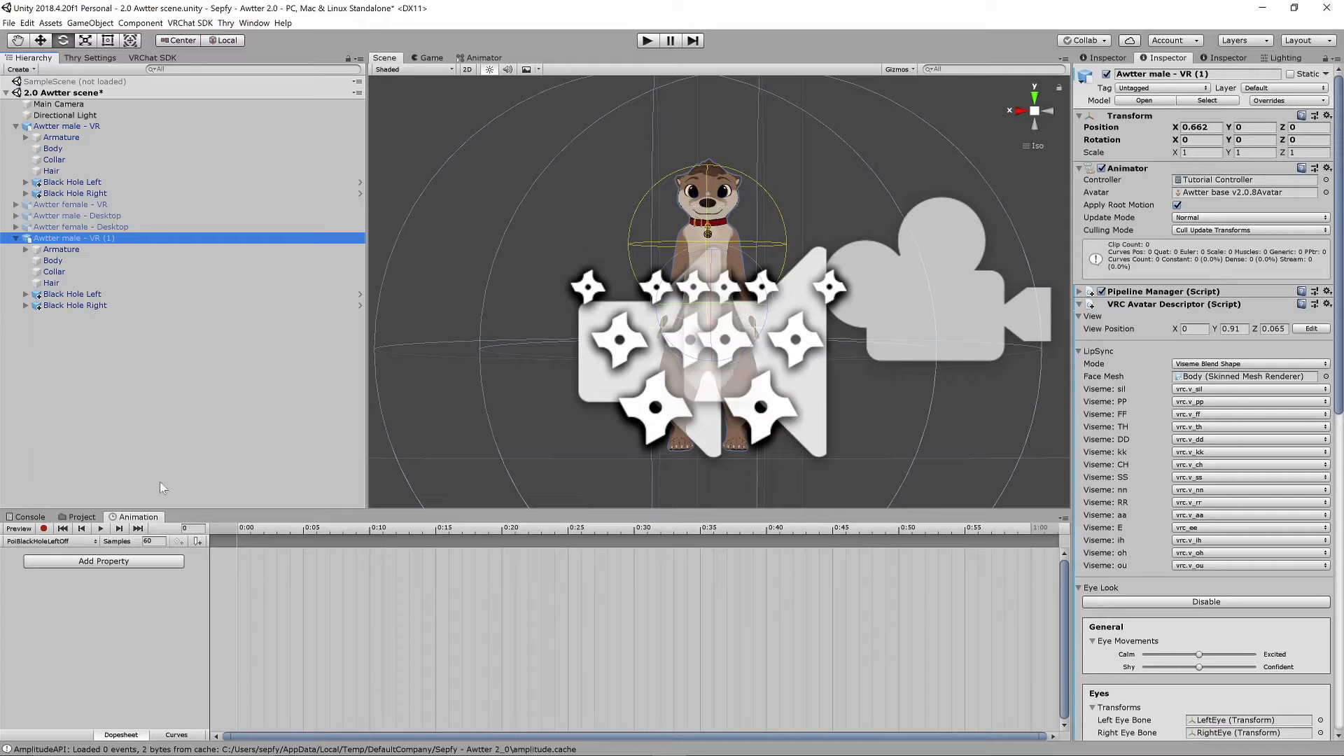
click(65, 540)
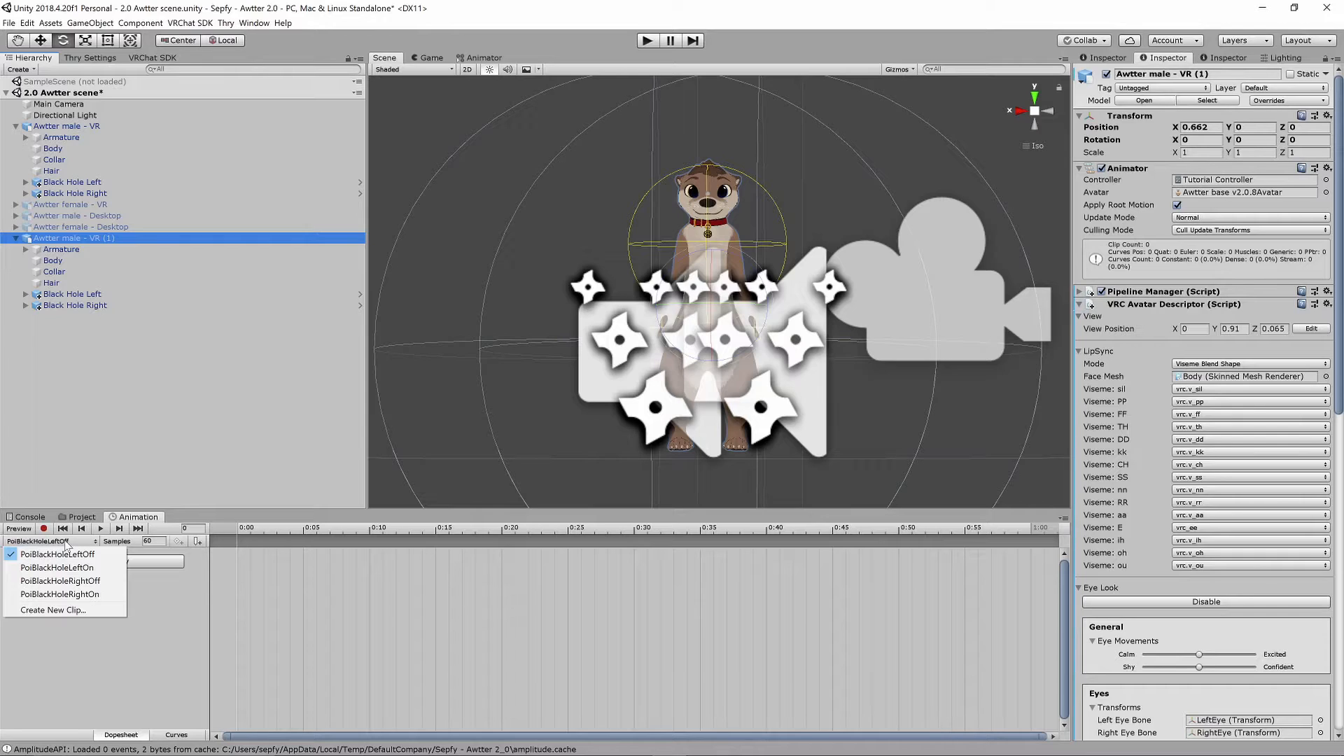
click(67, 543)
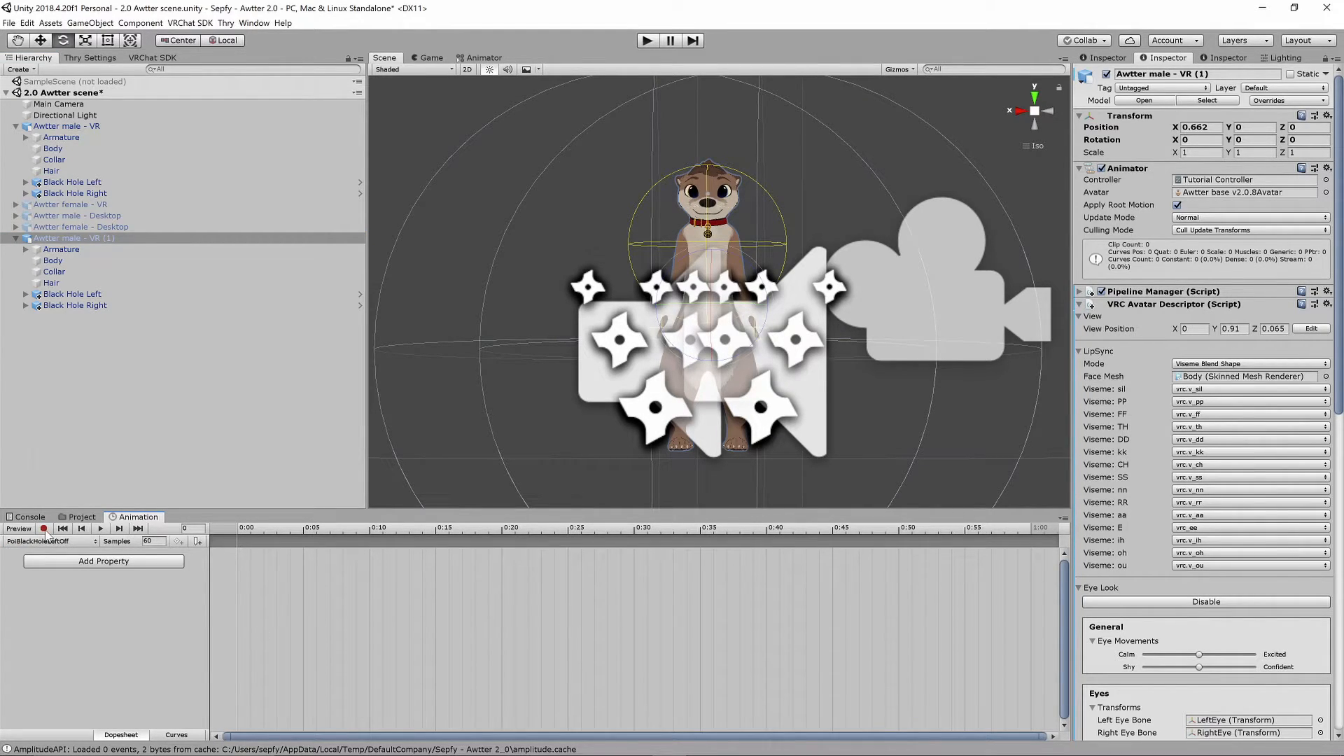
- Start recording PoiBlackHoleLeftOff and disable the Mesh Renderer and Trail Renderer on the duplicate avatar's Black Hole Left
click(44, 528)
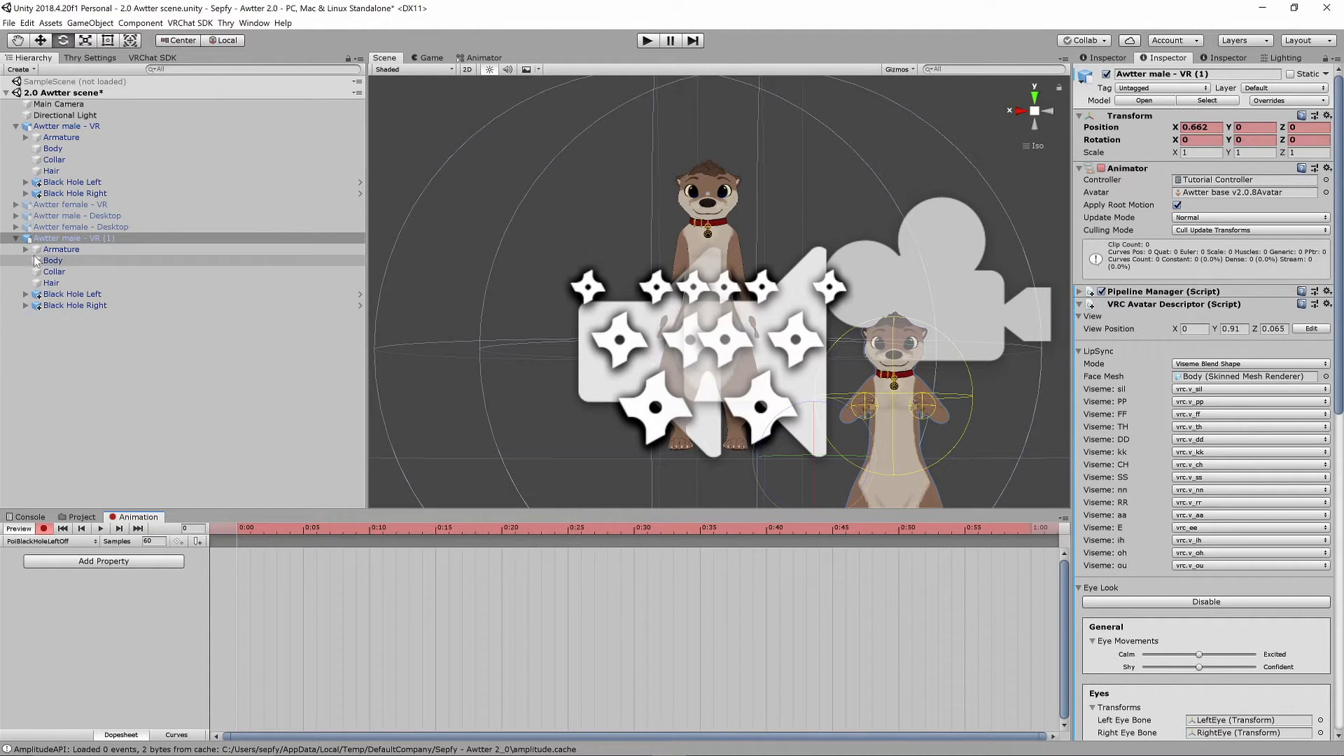
click(25, 295)
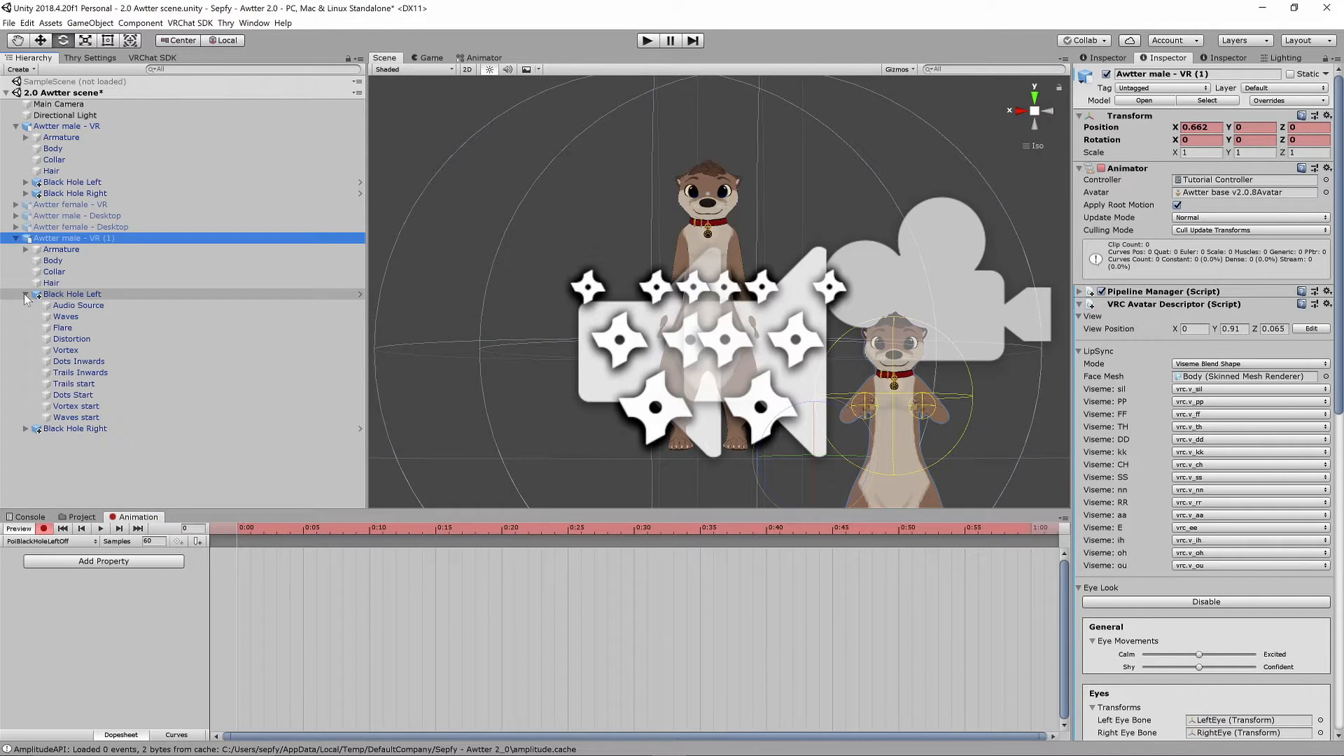
click(83, 295)
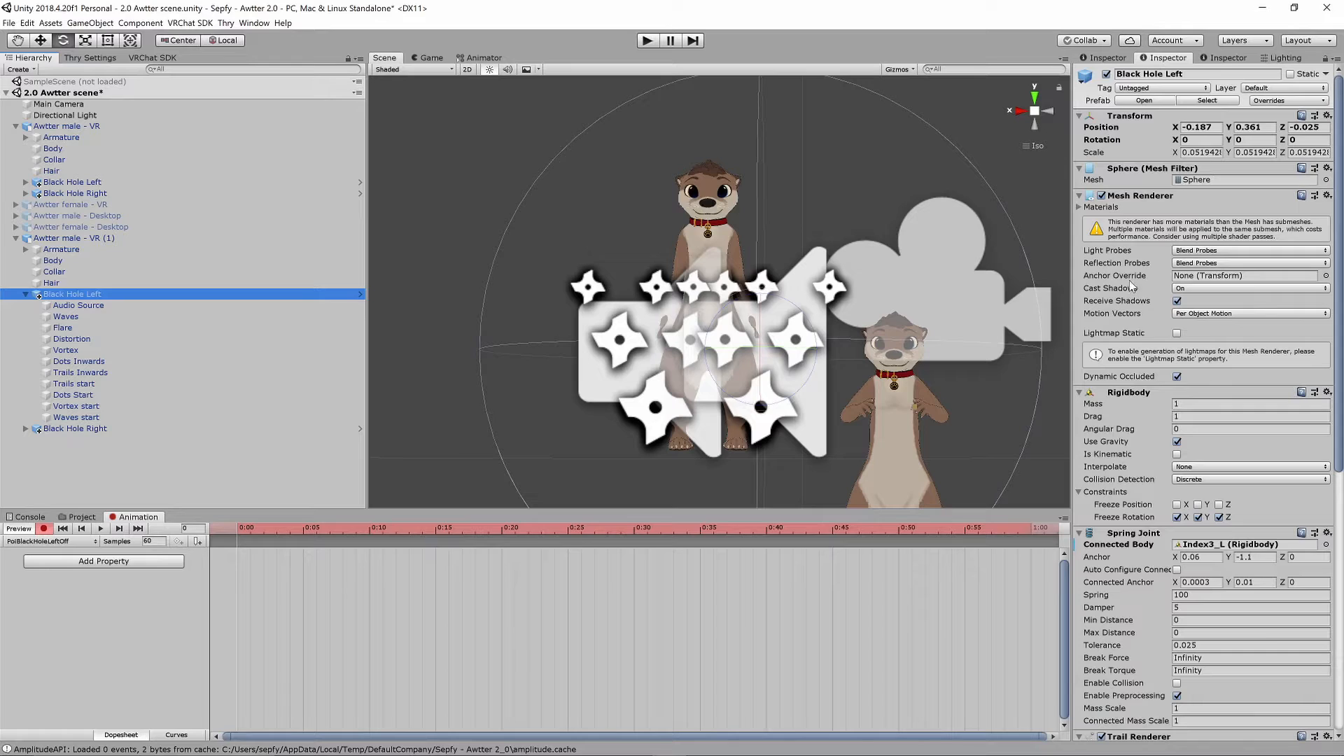
click(1102, 196)
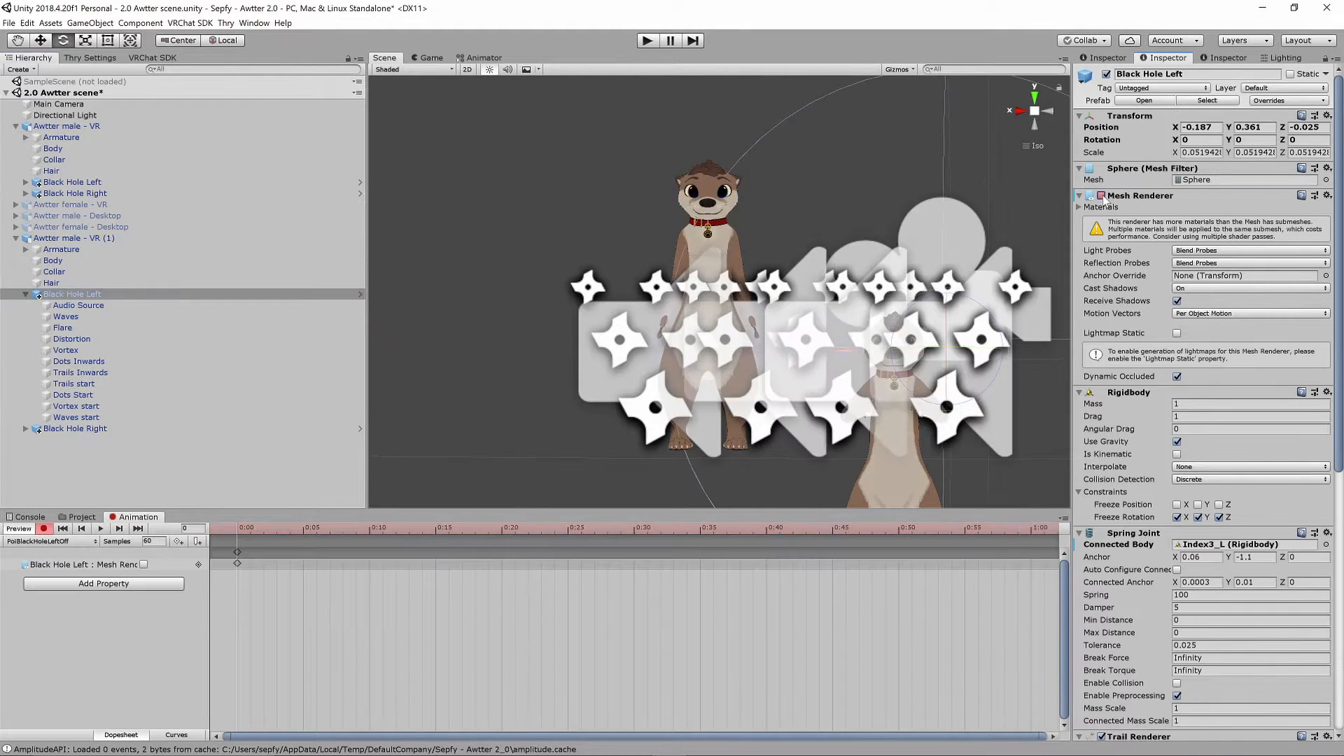
scroll(1105, 364, down, 10)
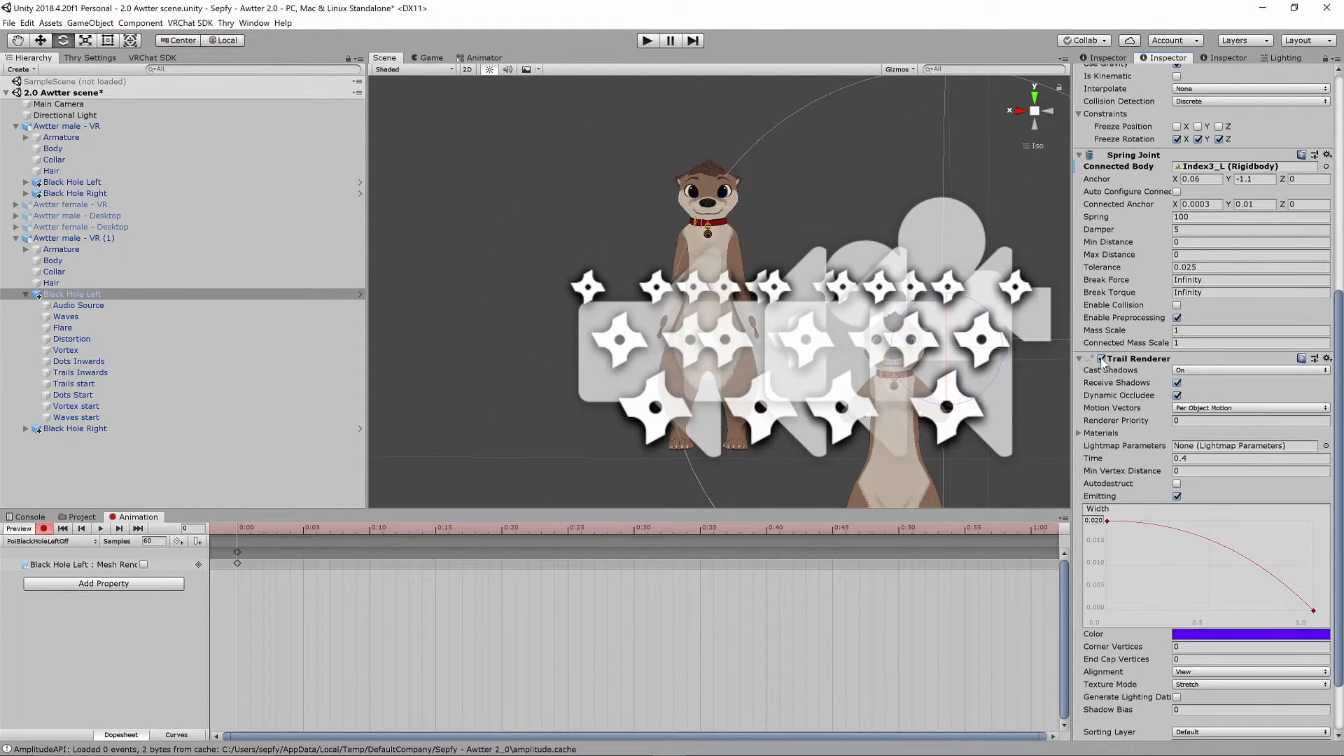
click(1102, 358)
scroll(1131, 395, up, 10)
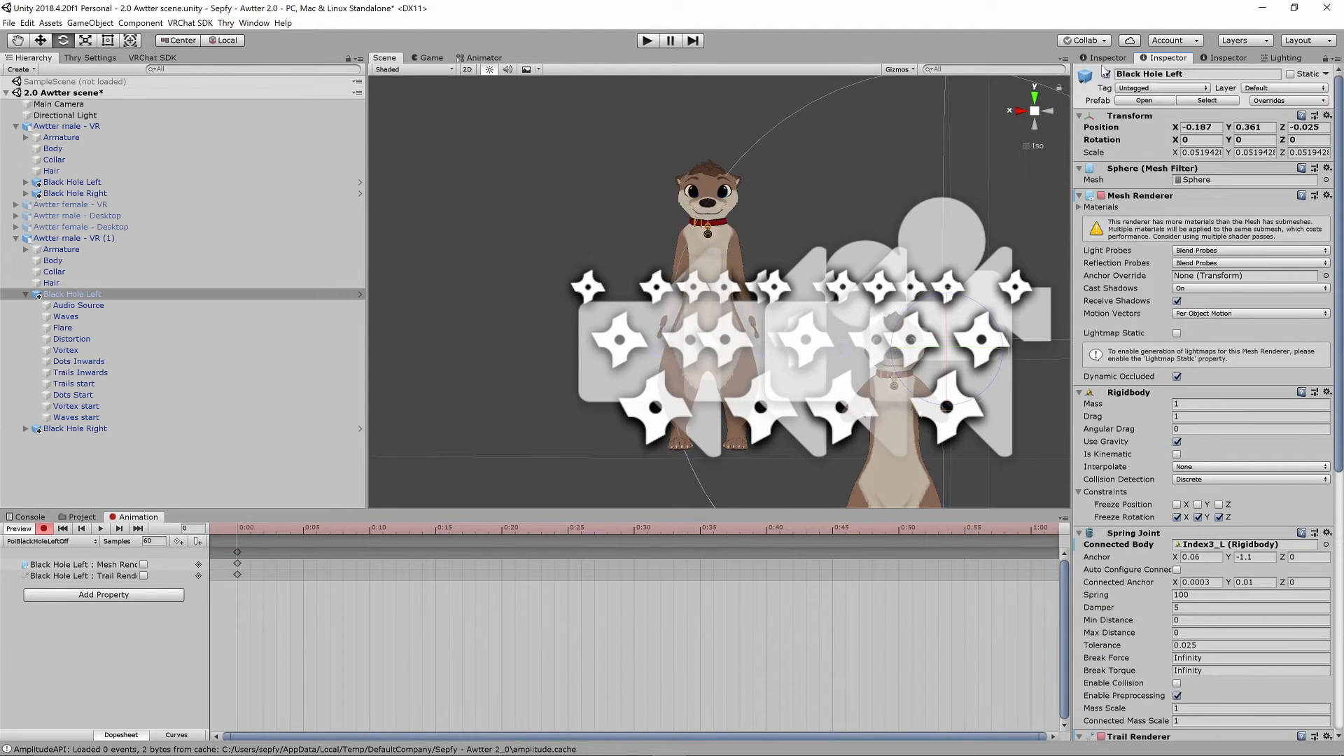
scroll(1161, 359, down, 3)
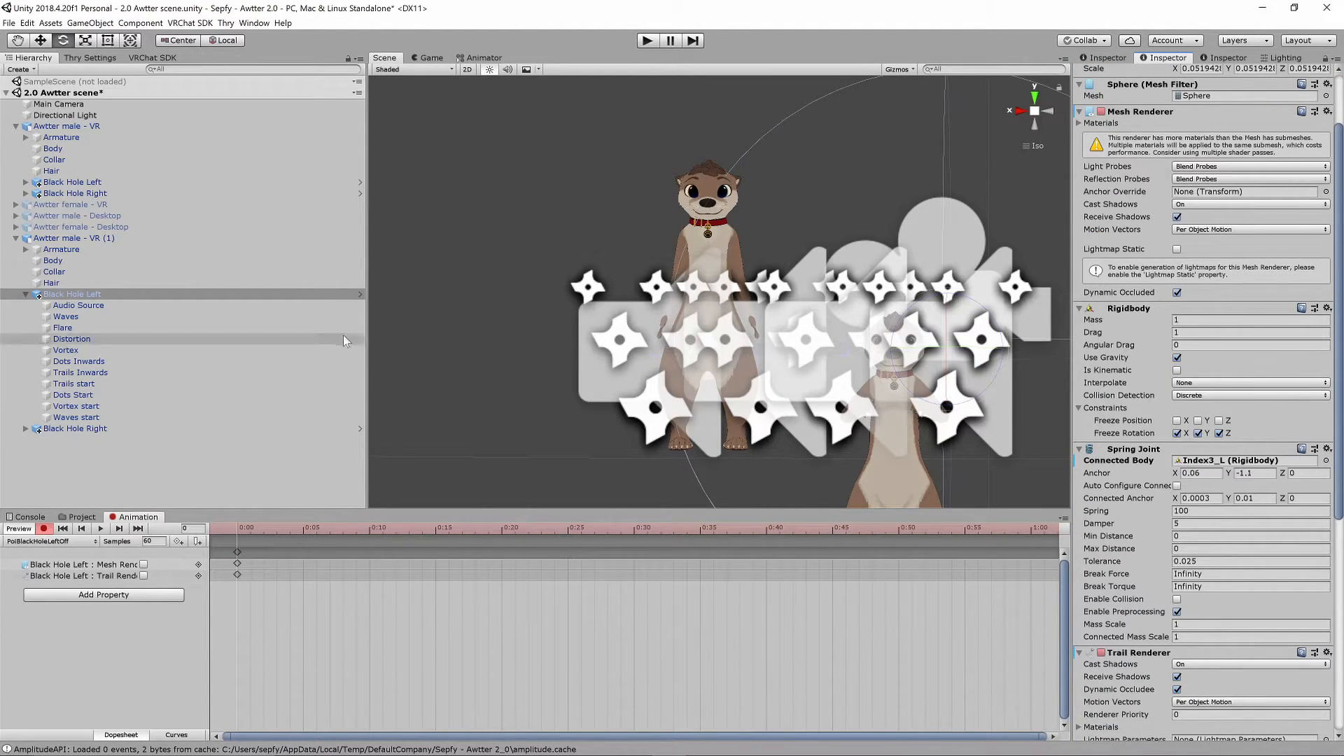
- Deactivate all child objects of Black Hole Left, from Audio Source to Waves start, in the recording
click(90, 305)
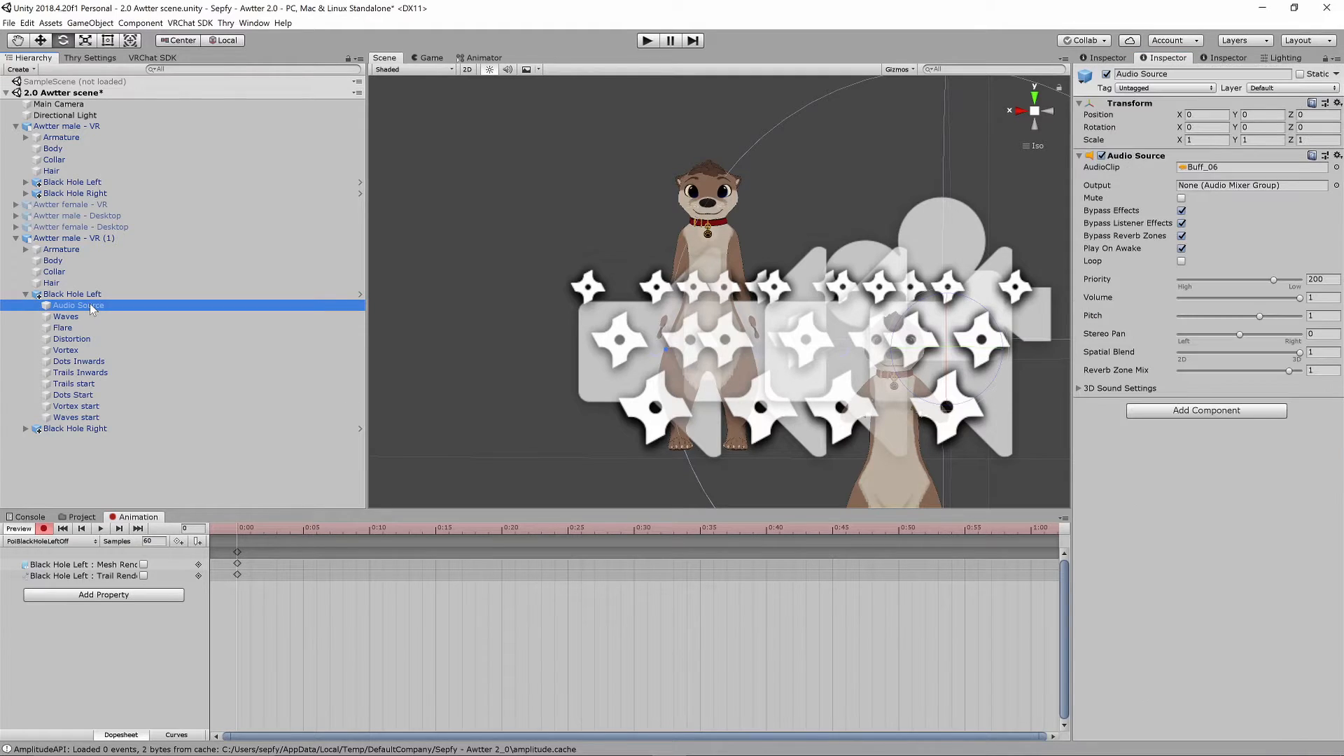
shift+click(75, 417)
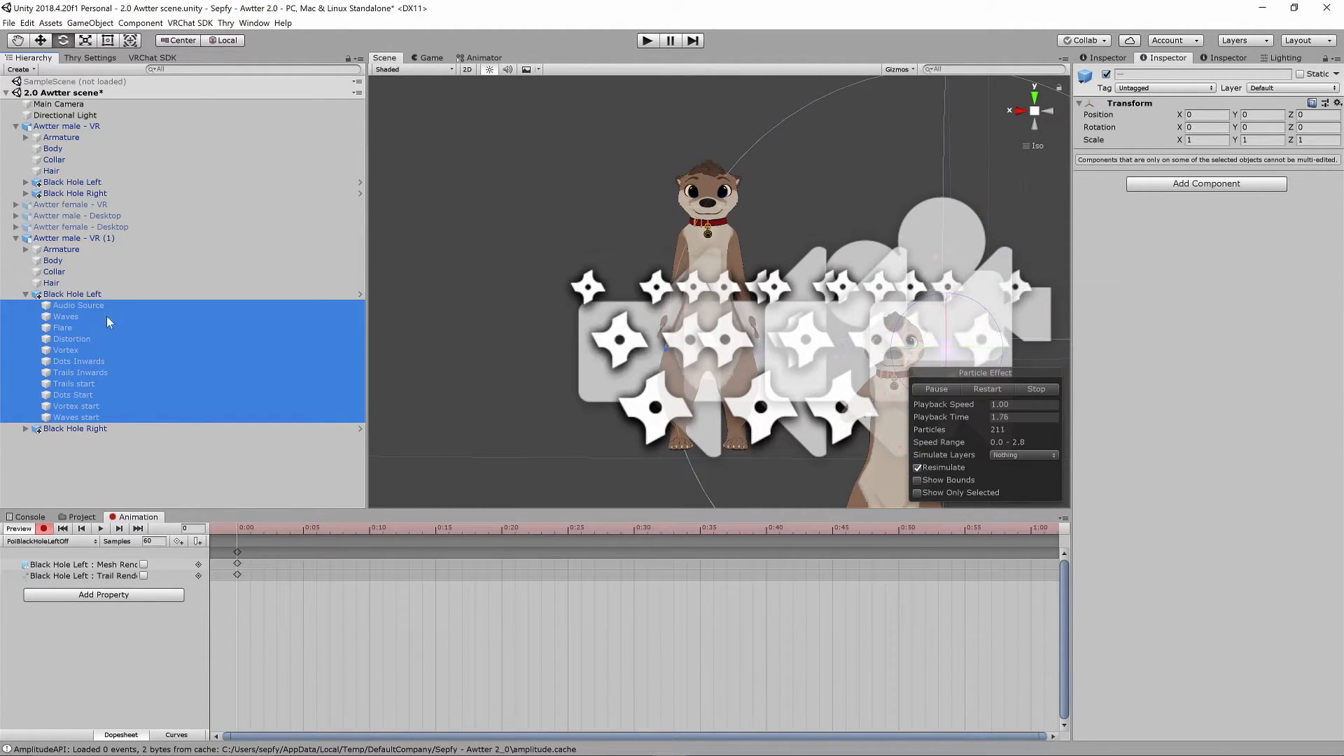
click(1107, 74)
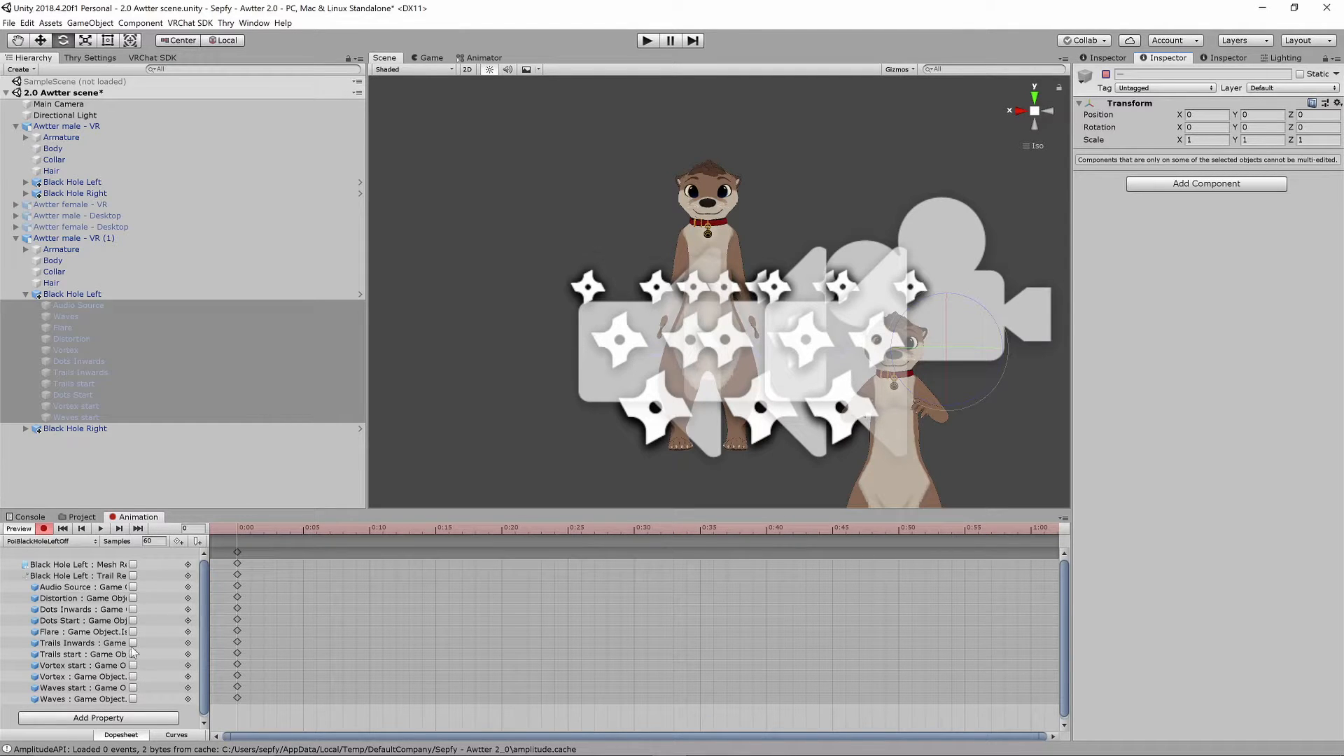
- Copy all PoiBlackHoleLeftOff keyframes from frame 0 to frame 1 and stop recording
click(237, 553)
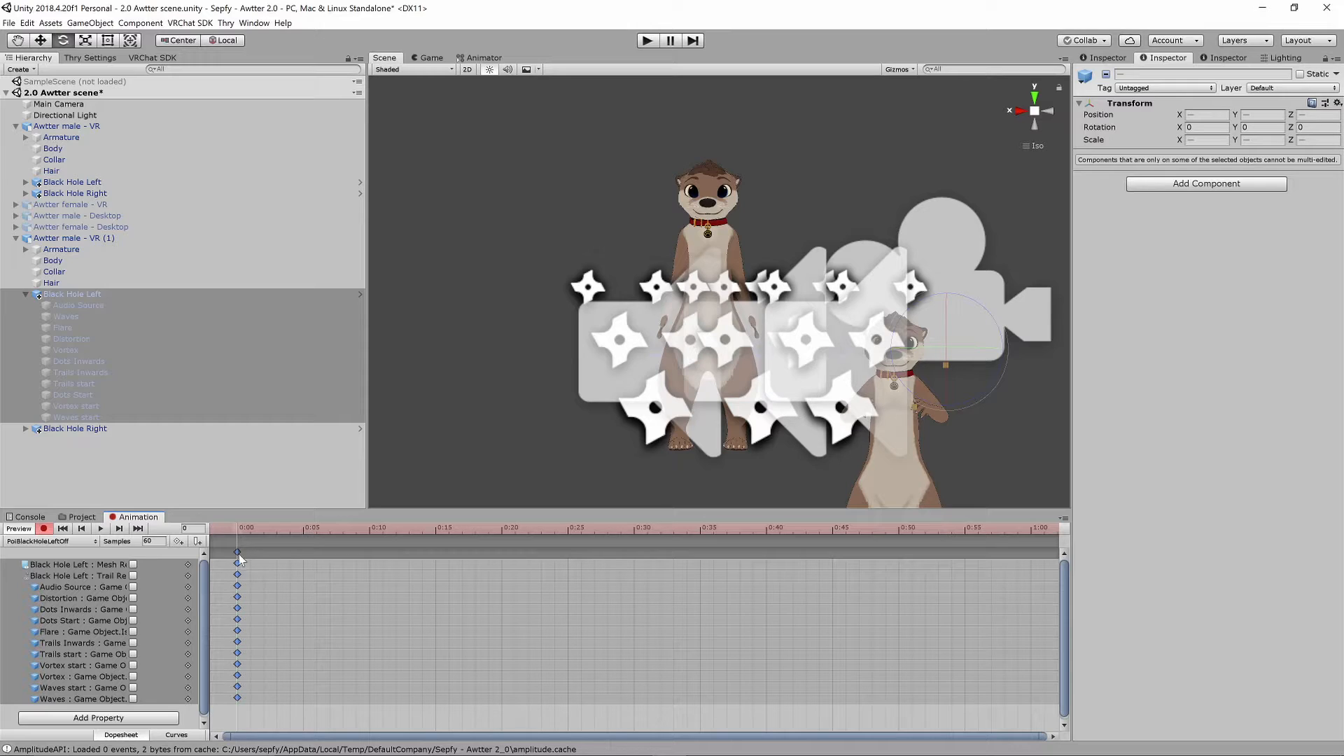
click(250, 532)
key(ctrl+v)
click(44, 529)
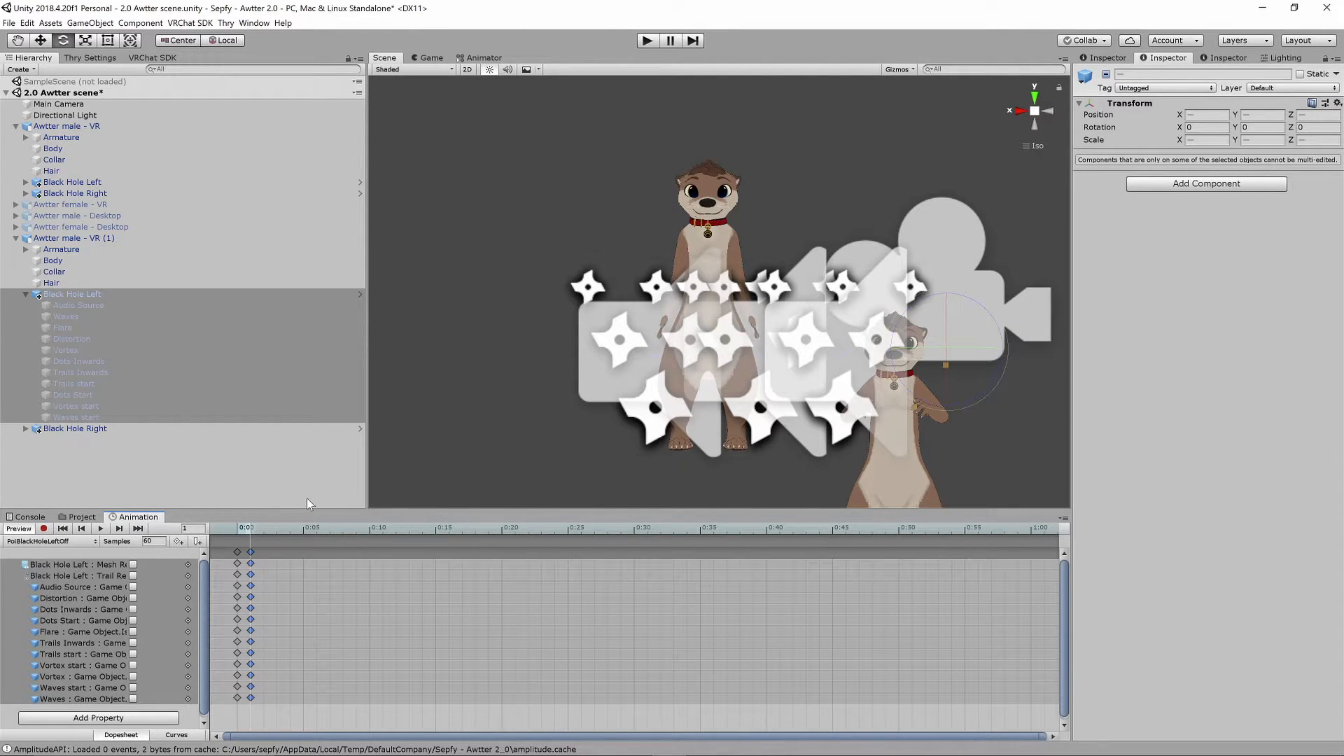
scroll(273, 593, up, 2)
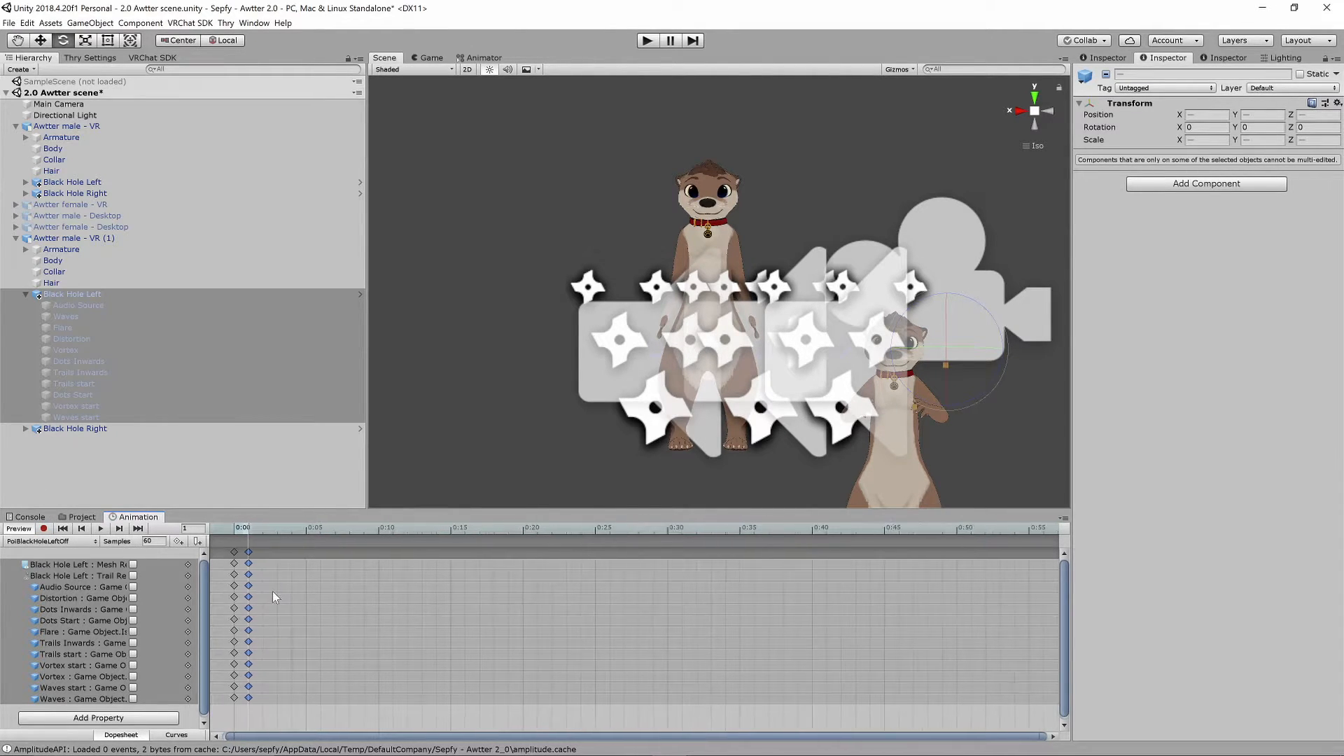
scroll(279, 592, down, 1)
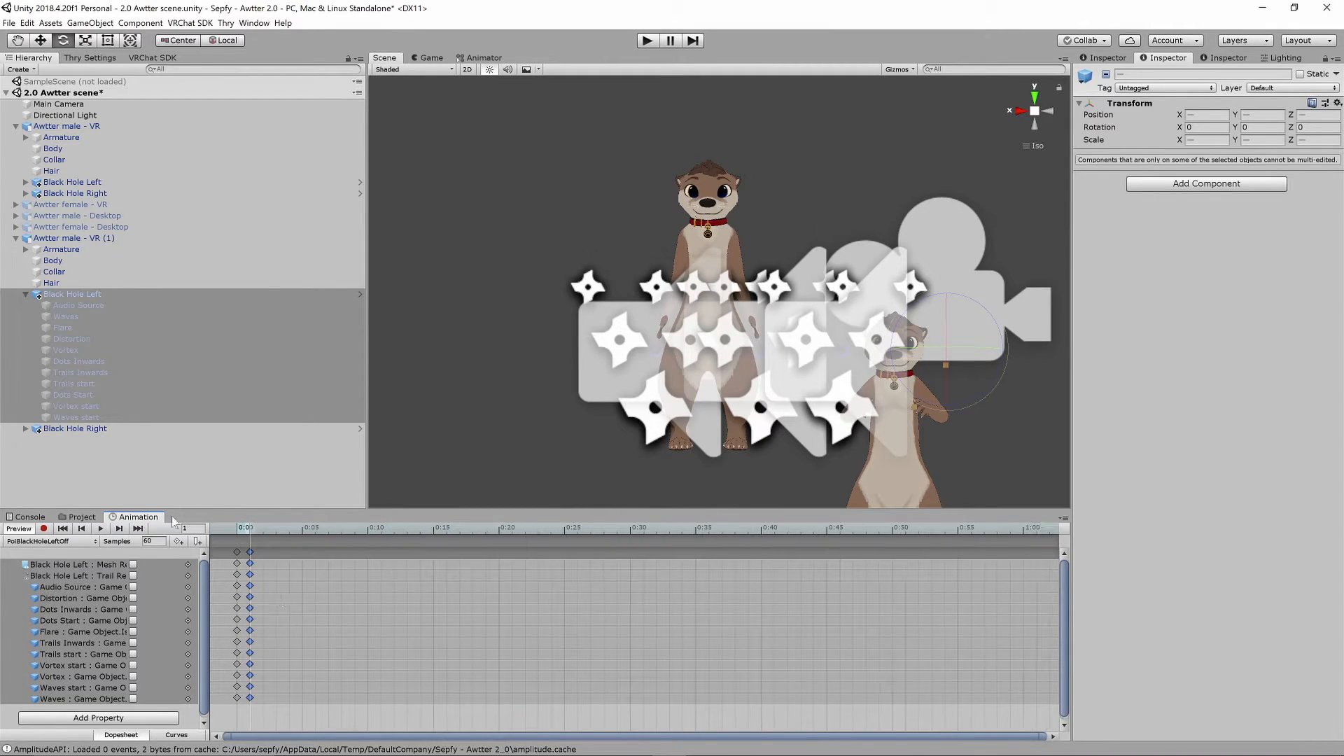
- Record in the PoiBlackHoleRightOff clip, disabling the Mesh Renderer and Trail Renderer on the duplicate avatar's Black Hole Right
click(41, 540)
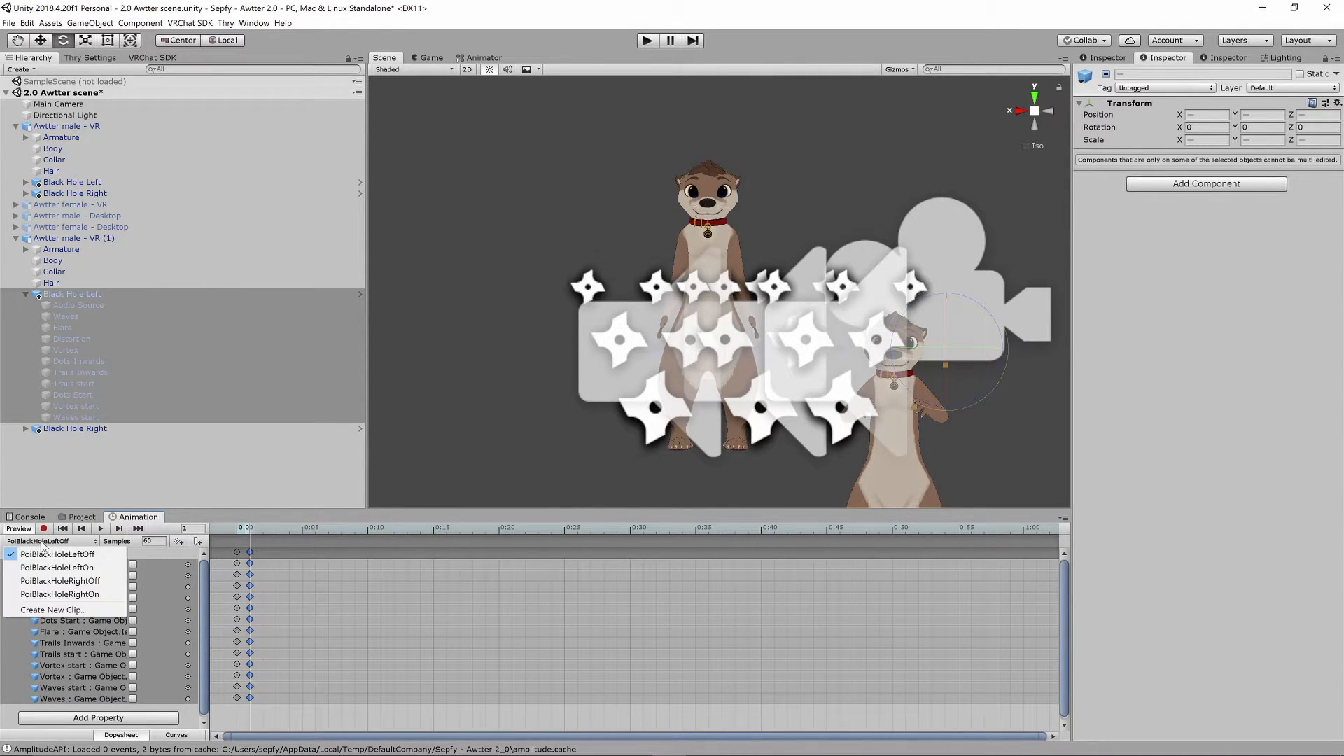
click(59, 581)
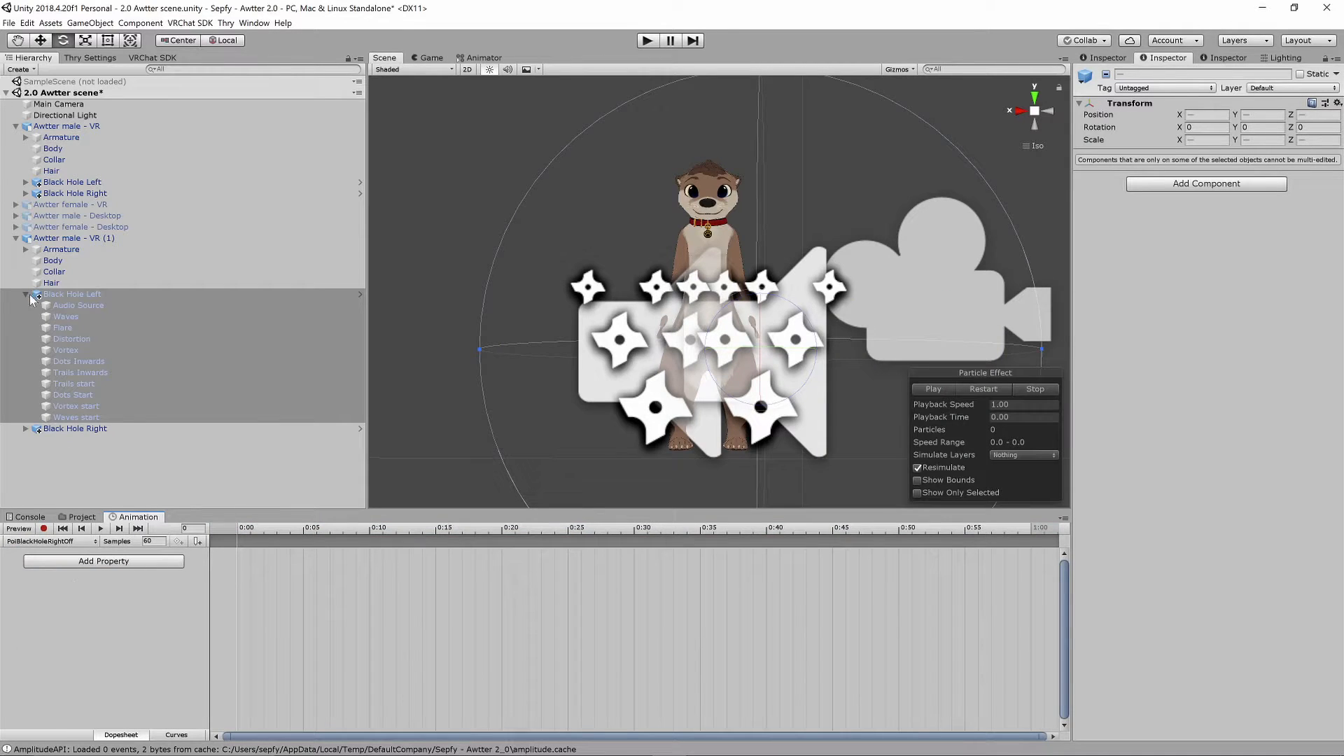
click(70, 239)
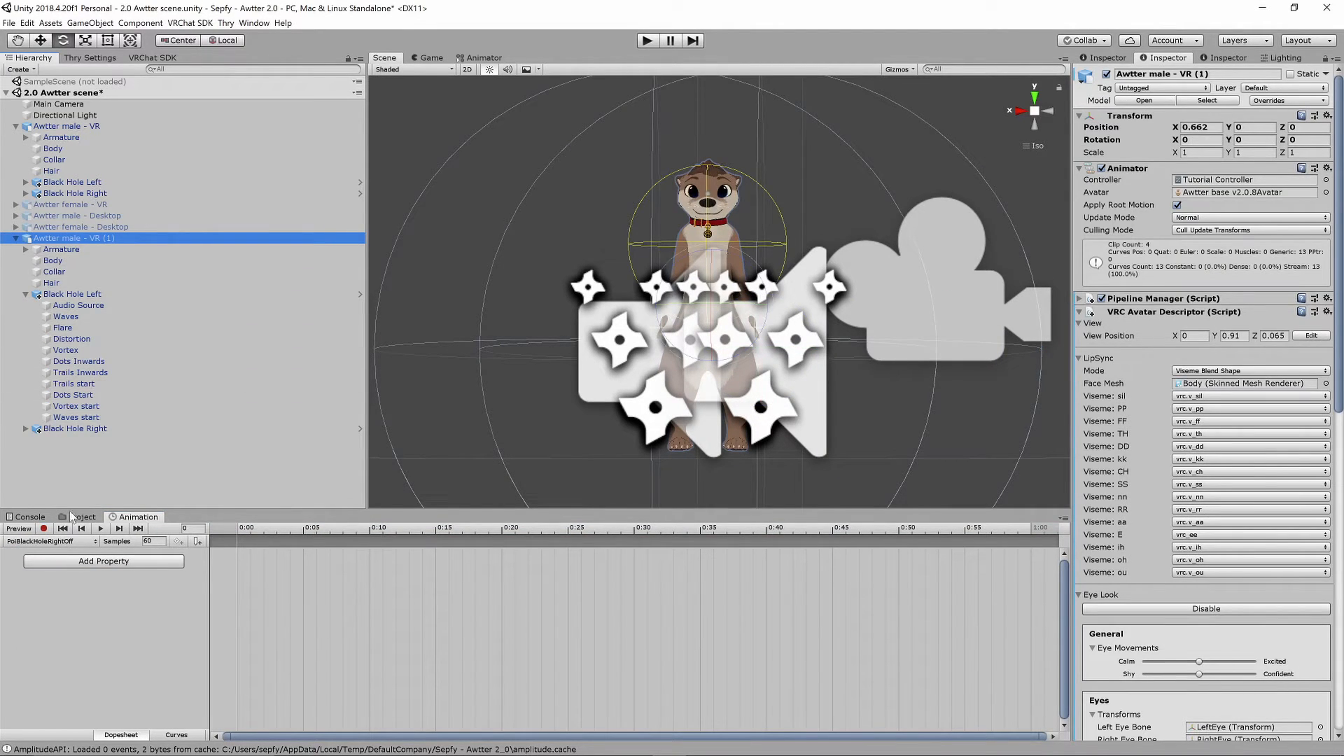
click(26, 429)
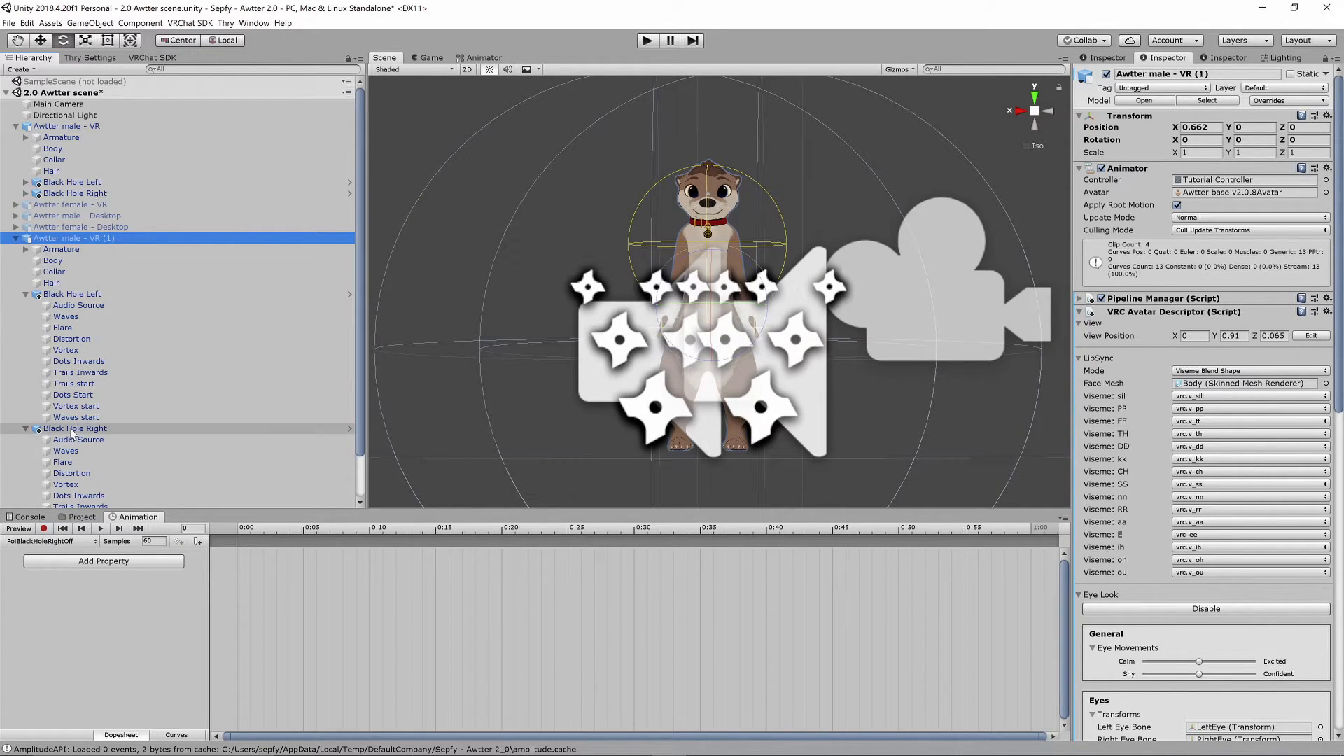
click(44, 530)
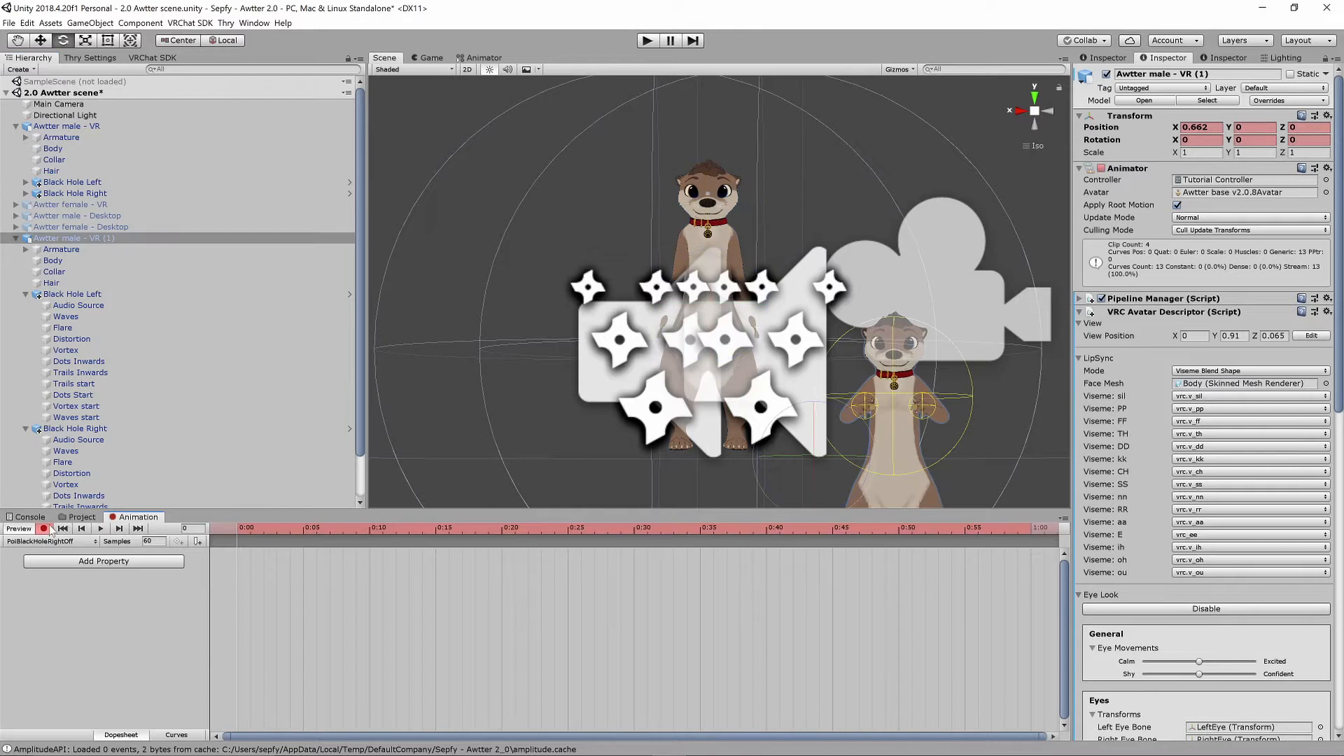
click(75, 428)
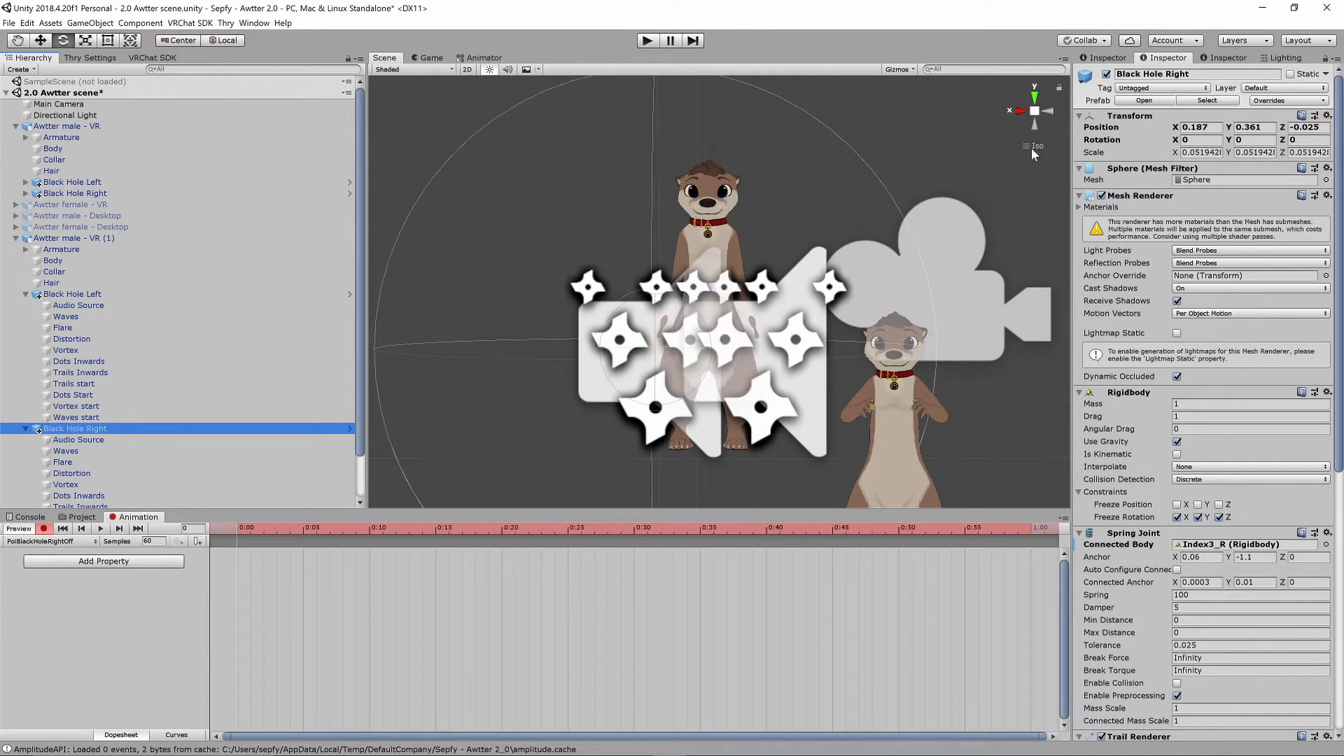
click(1102, 196)
scroll(1117, 449, down, 5)
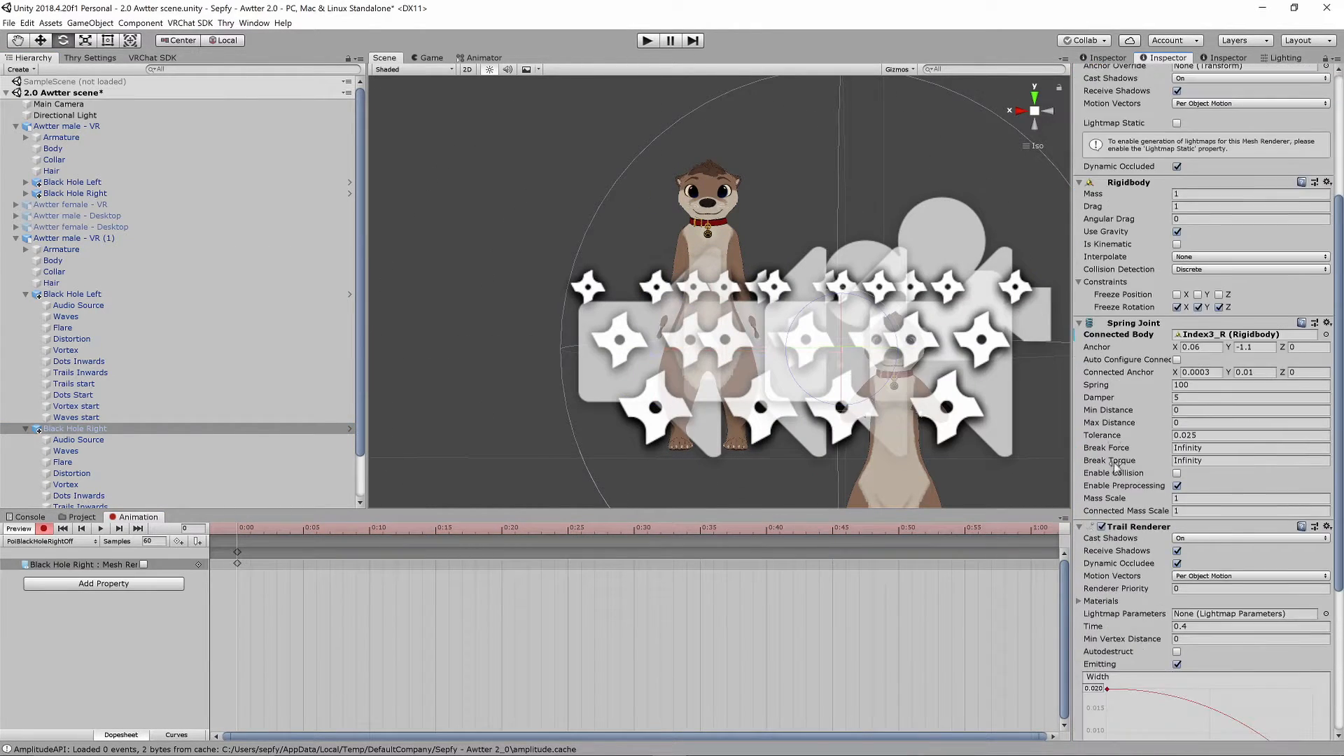
scroll(1116, 455, down, 5)
click(1102, 317)
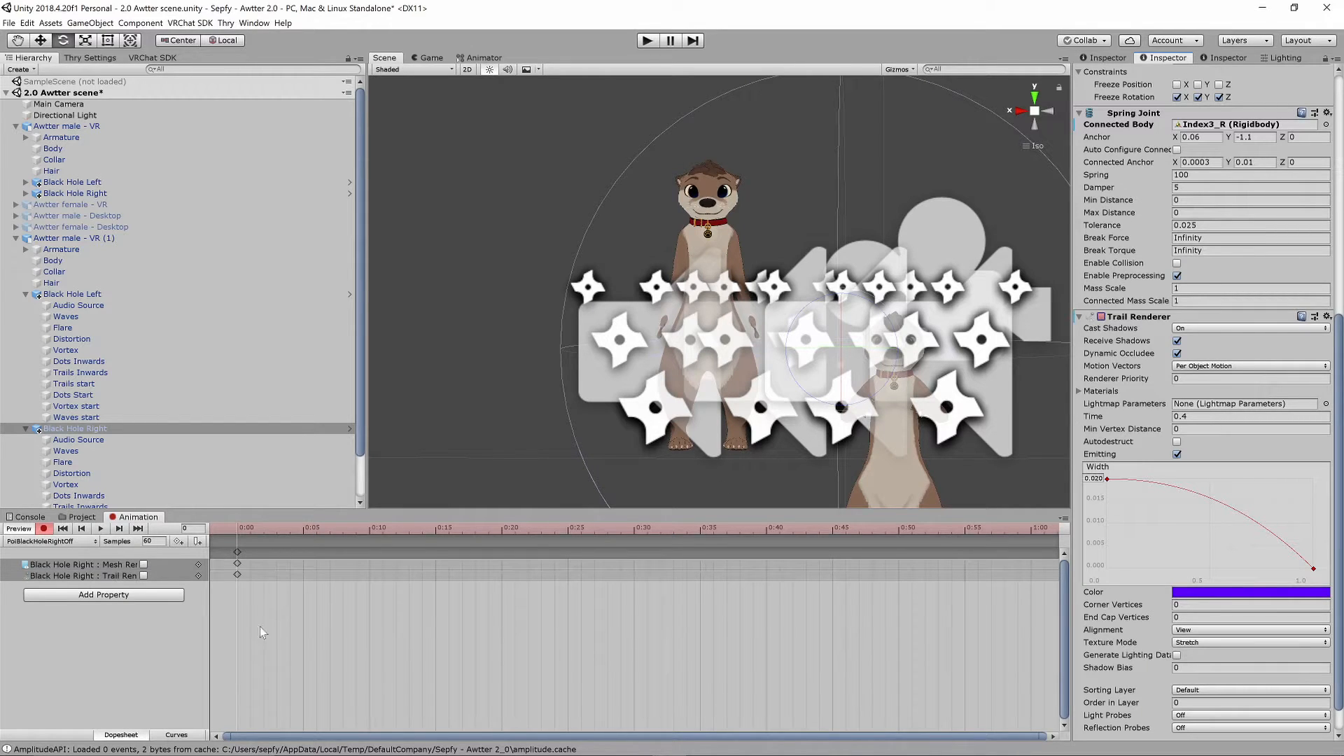
- Deactivate all child objects of Black Hole Right, from Audio Source to Waves start, in the recording
click(78, 440)
scroll(114, 452, down, 2)
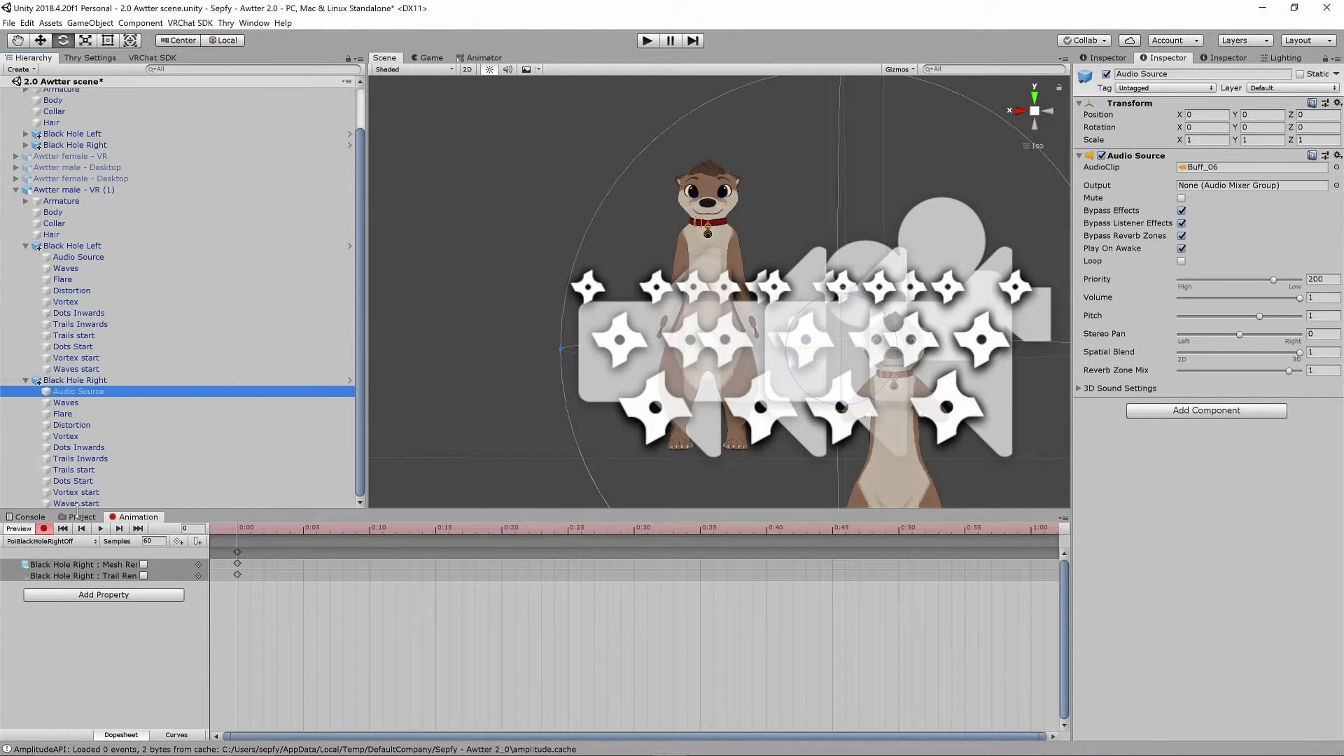
shift+click(83, 503)
click(1106, 75)
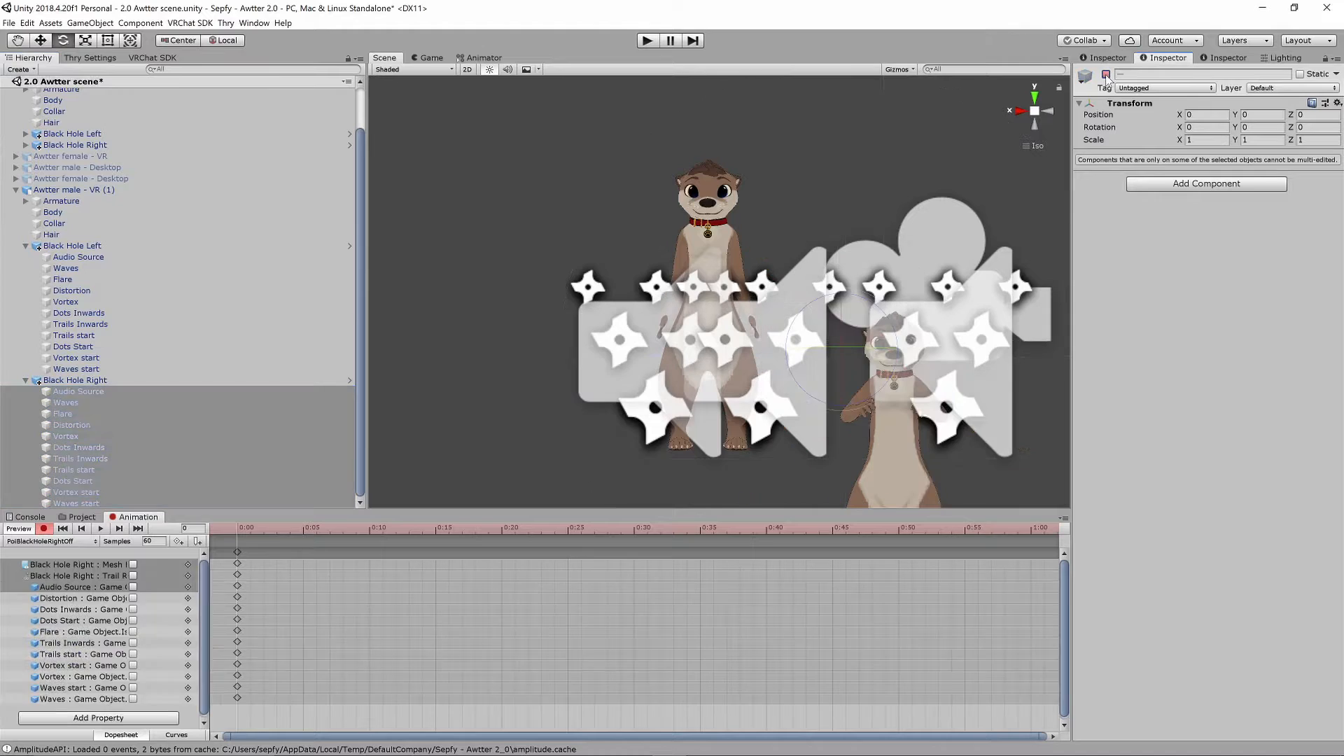
- Copy all PoiBlackHoleRightOff keyframes from frame 0 to frame 1 and stop recording
click(237, 553)
click(248, 528)
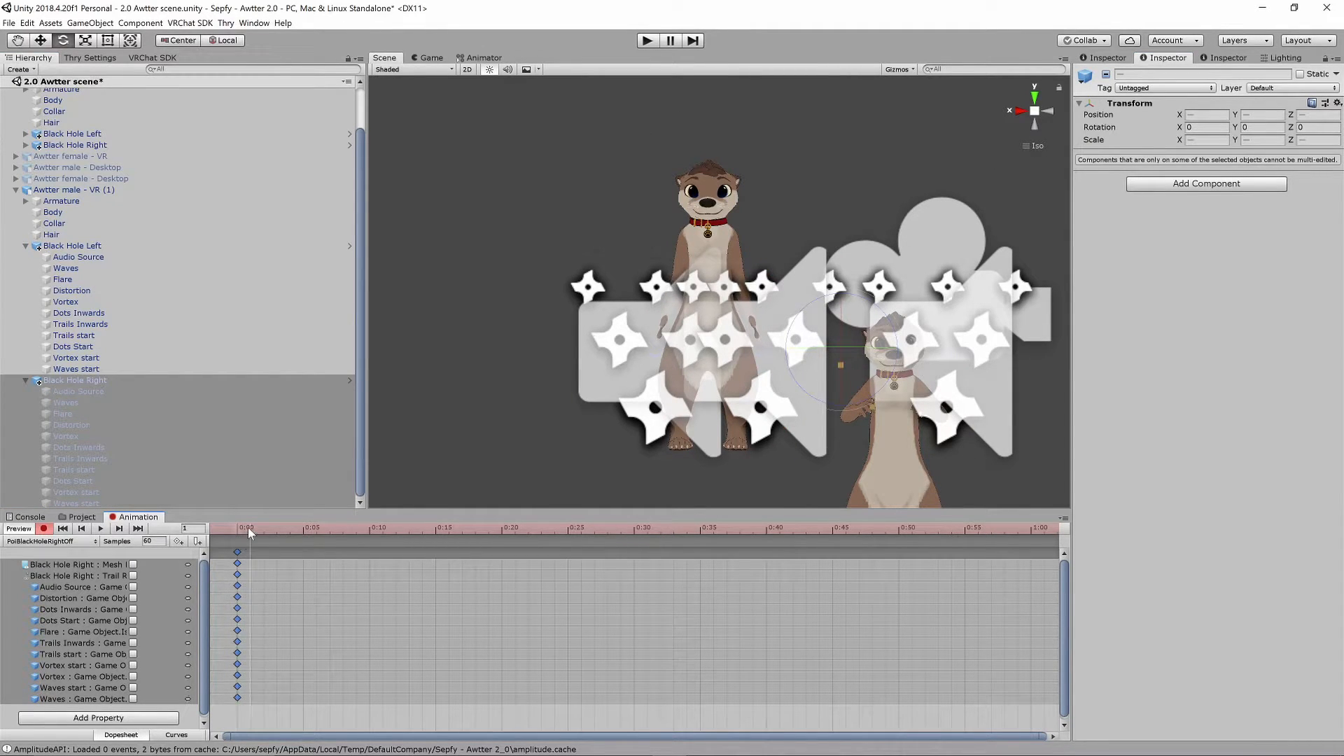
key(ctrl+v)
click(43, 529)
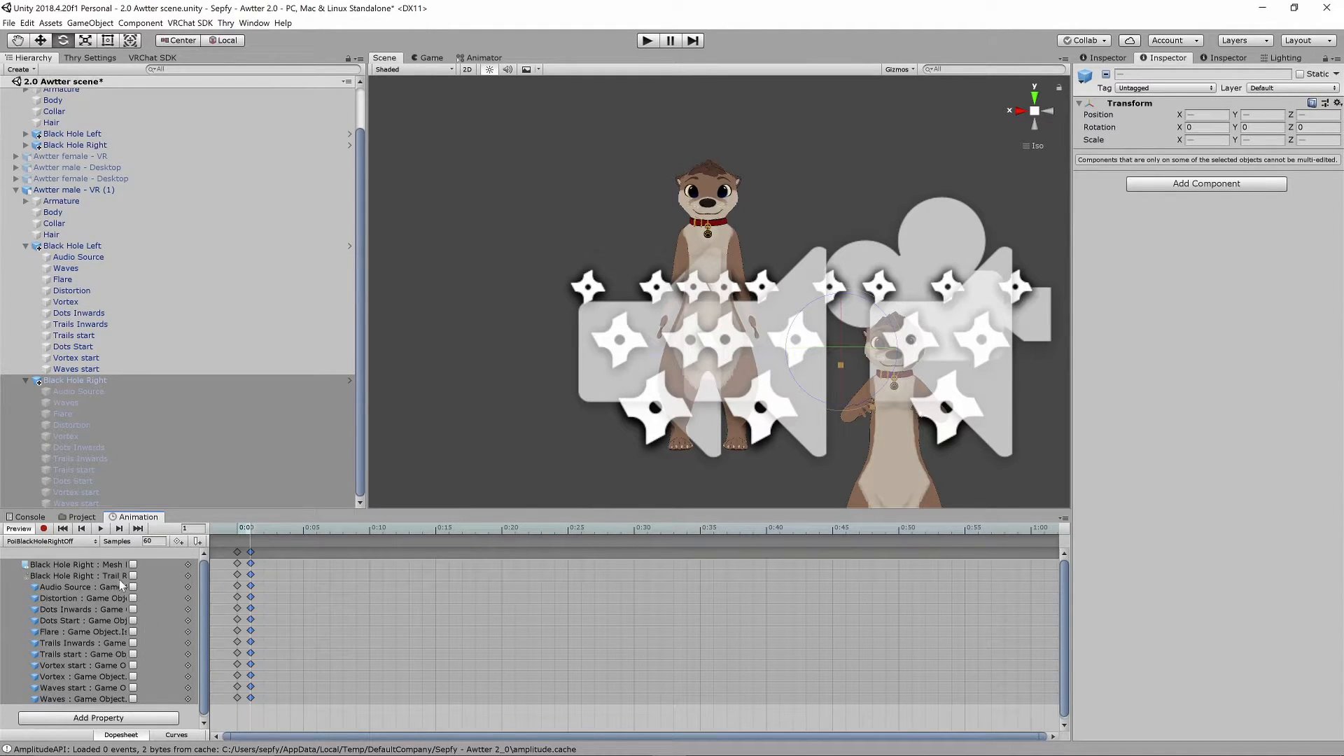
- Select Black Hole Left on the duplicate avatar and switch to the PoiBlackHoleLeftOn animation clip
click(59, 542)
click(91, 550)
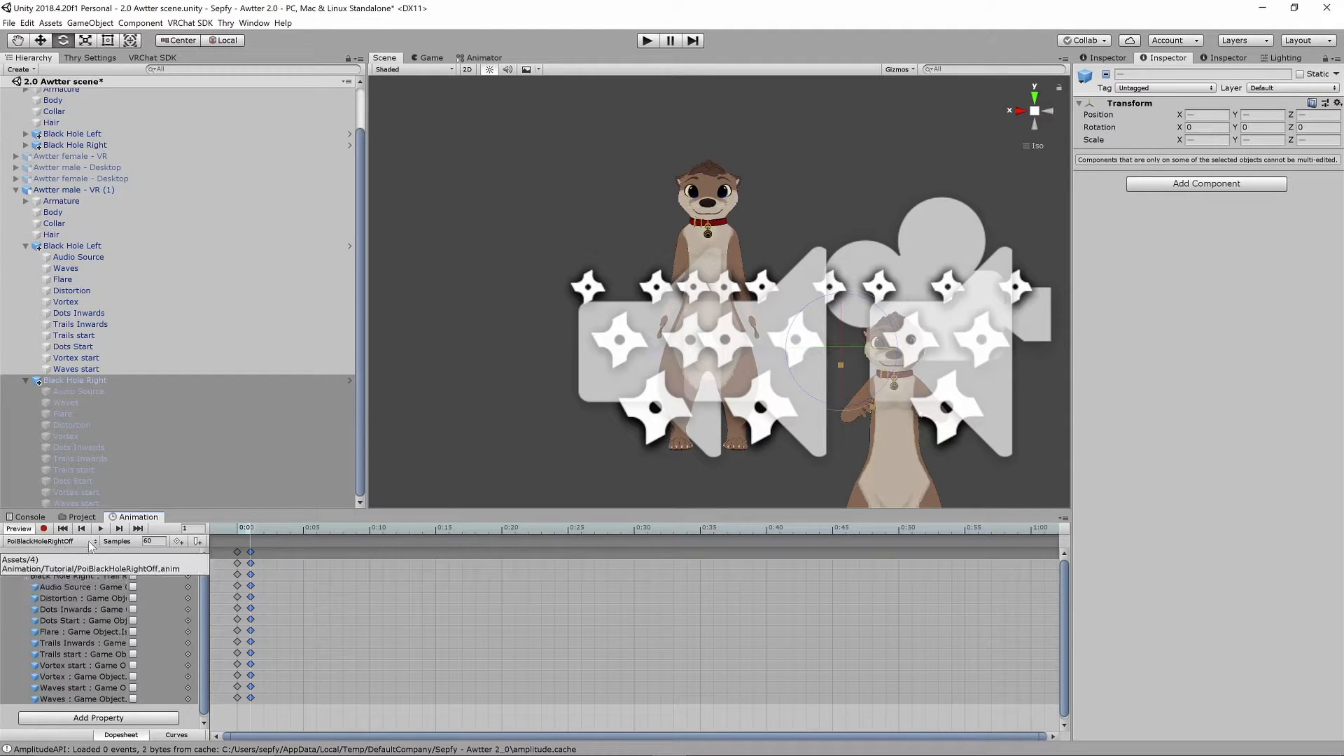
click(72, 246)
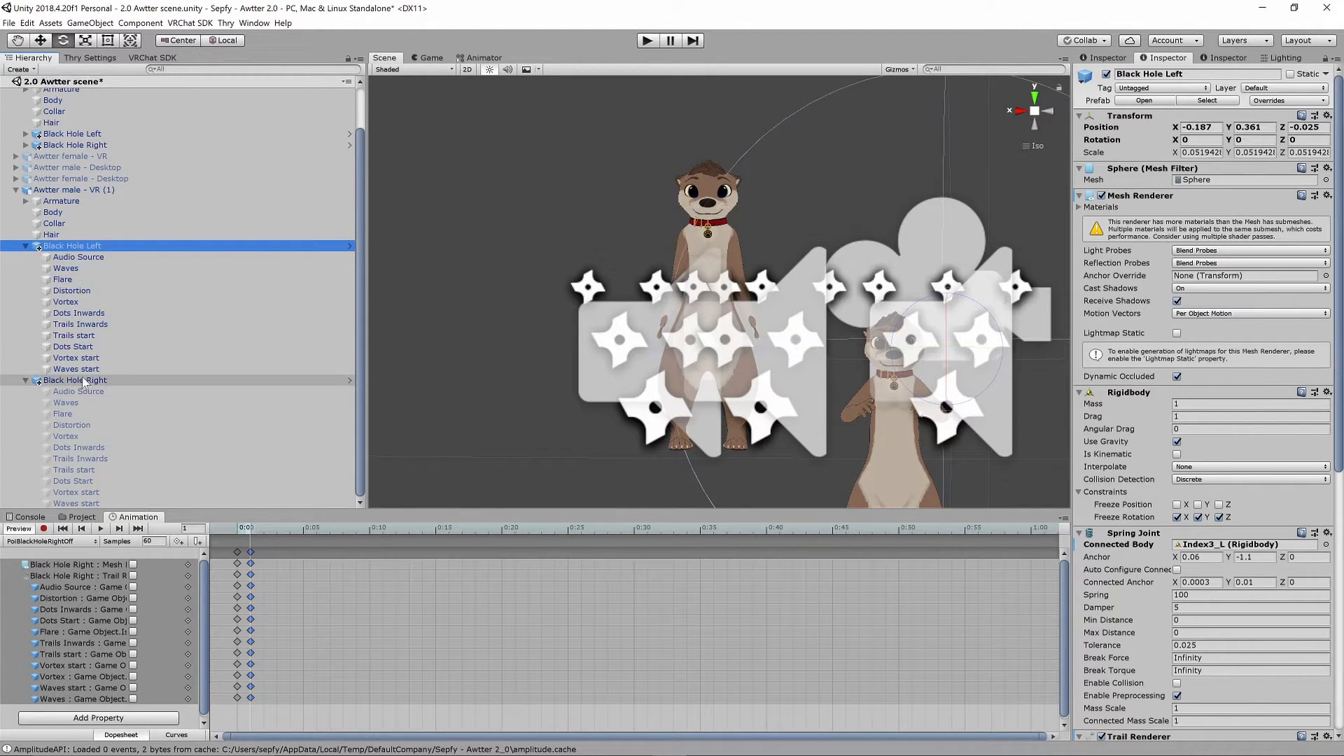
click(50, 541)
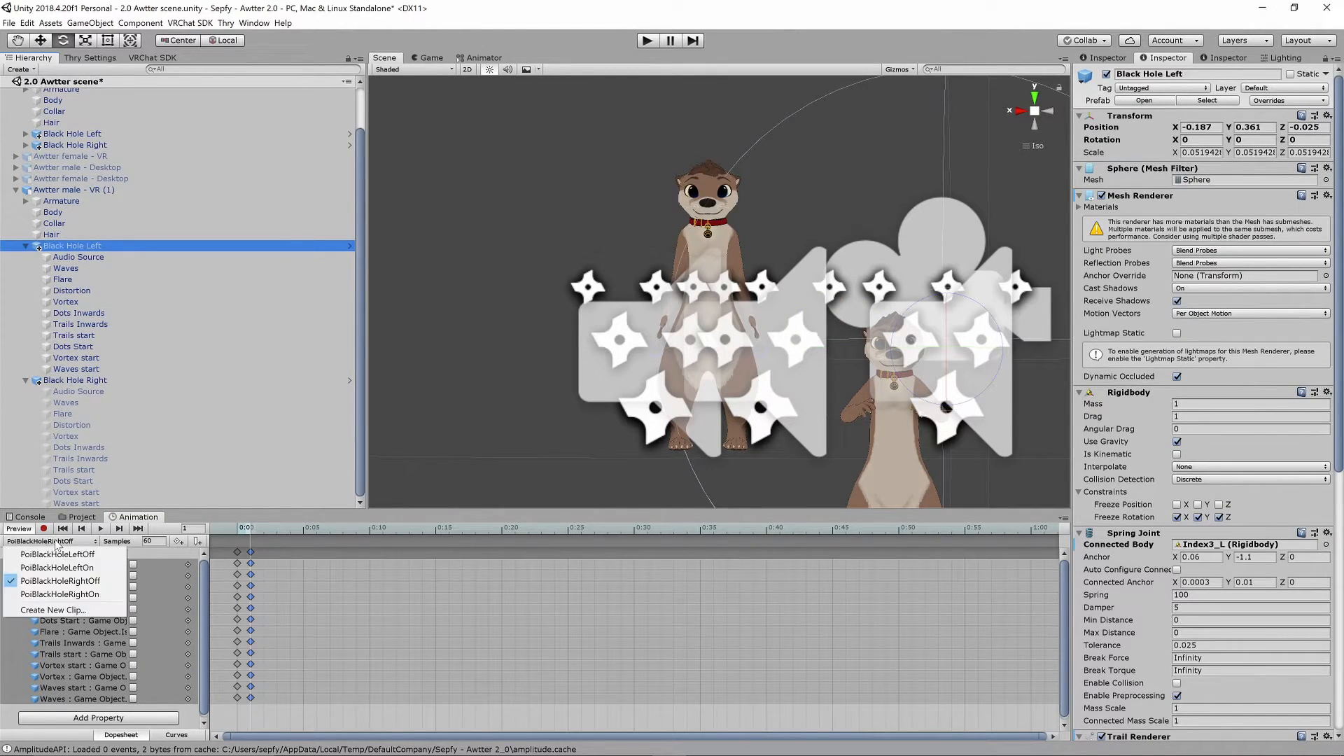
click(63, 569)
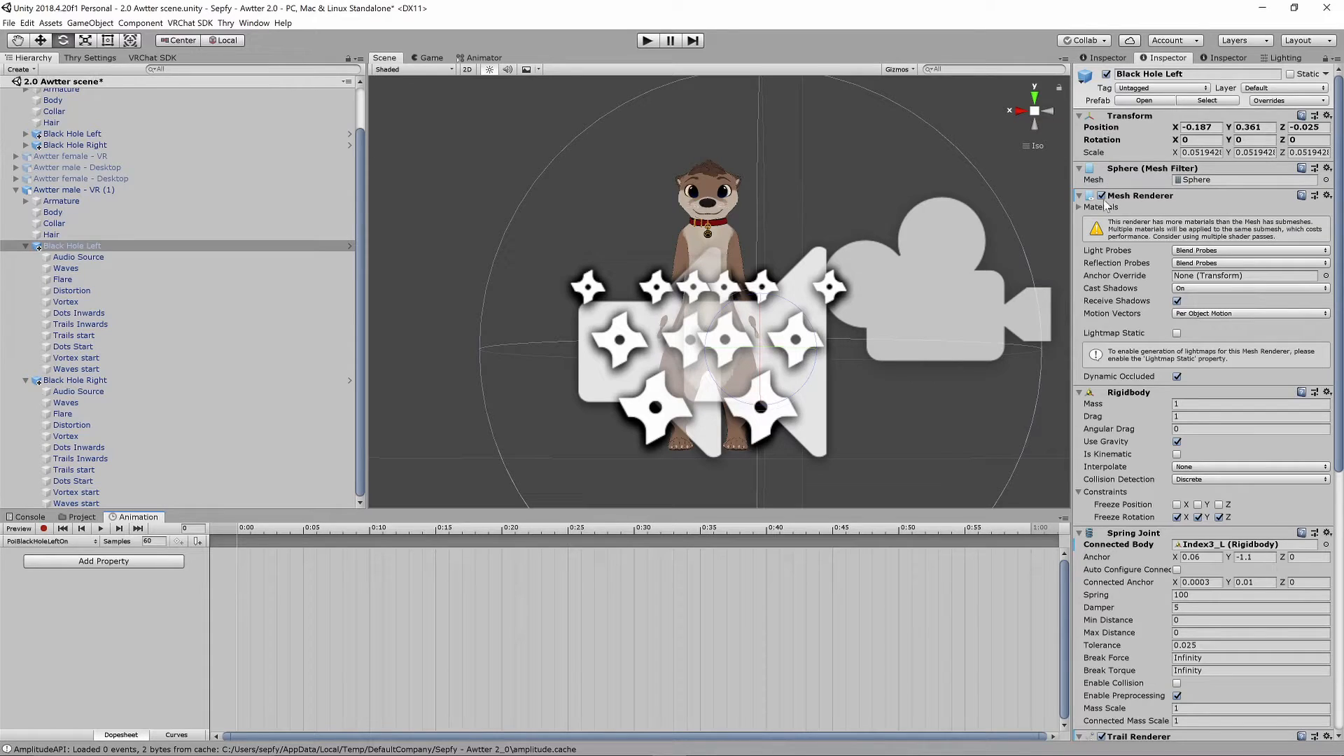
- Without recording, disable Black Hole Left's Mesh Renderer and Trail Renderer and deactivate its child objects from Audio Source to Waves start
scroll(1135, 350, down, 5)
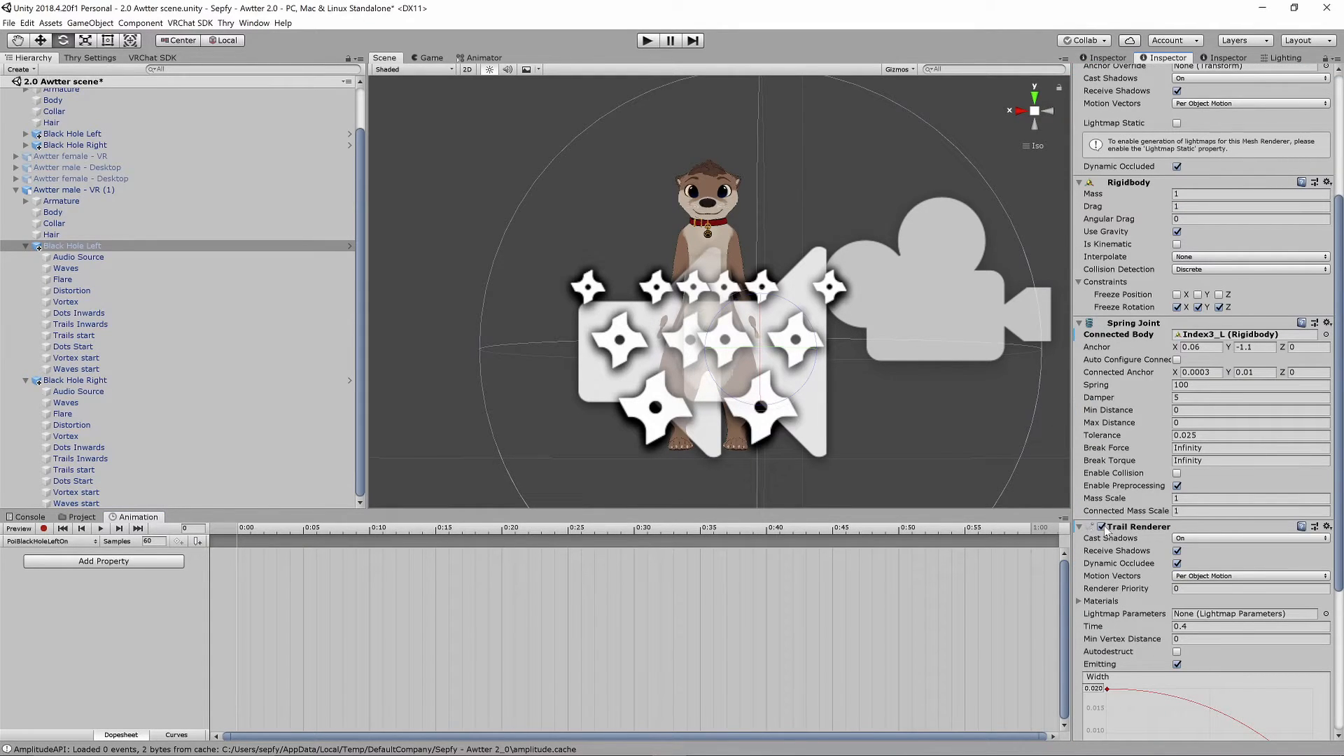
click(77, 257)
shift+click(116, 371)
click(1107, 74)
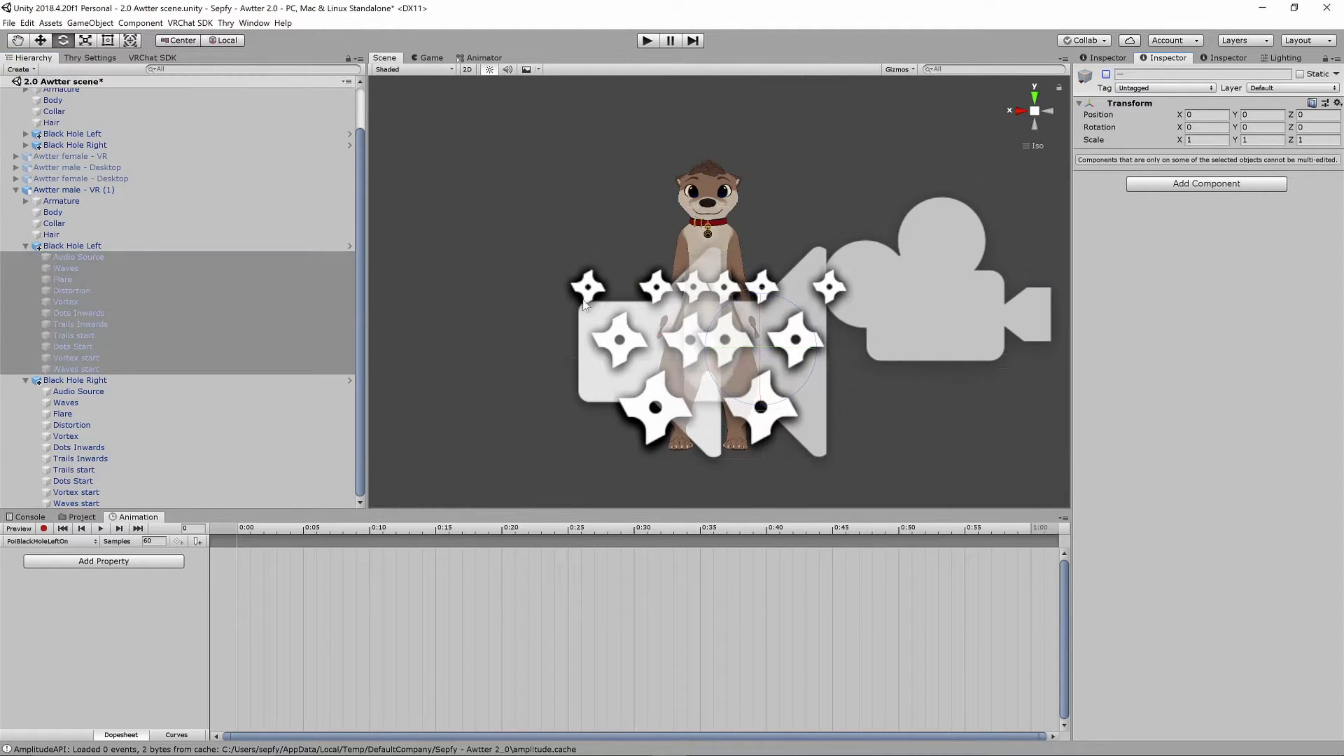
- Without recording, disable Black Hole Right's Mesh Renderer and Trail Renderer and deactivate all its child objects on the duplicate avatar
click(153, 381)
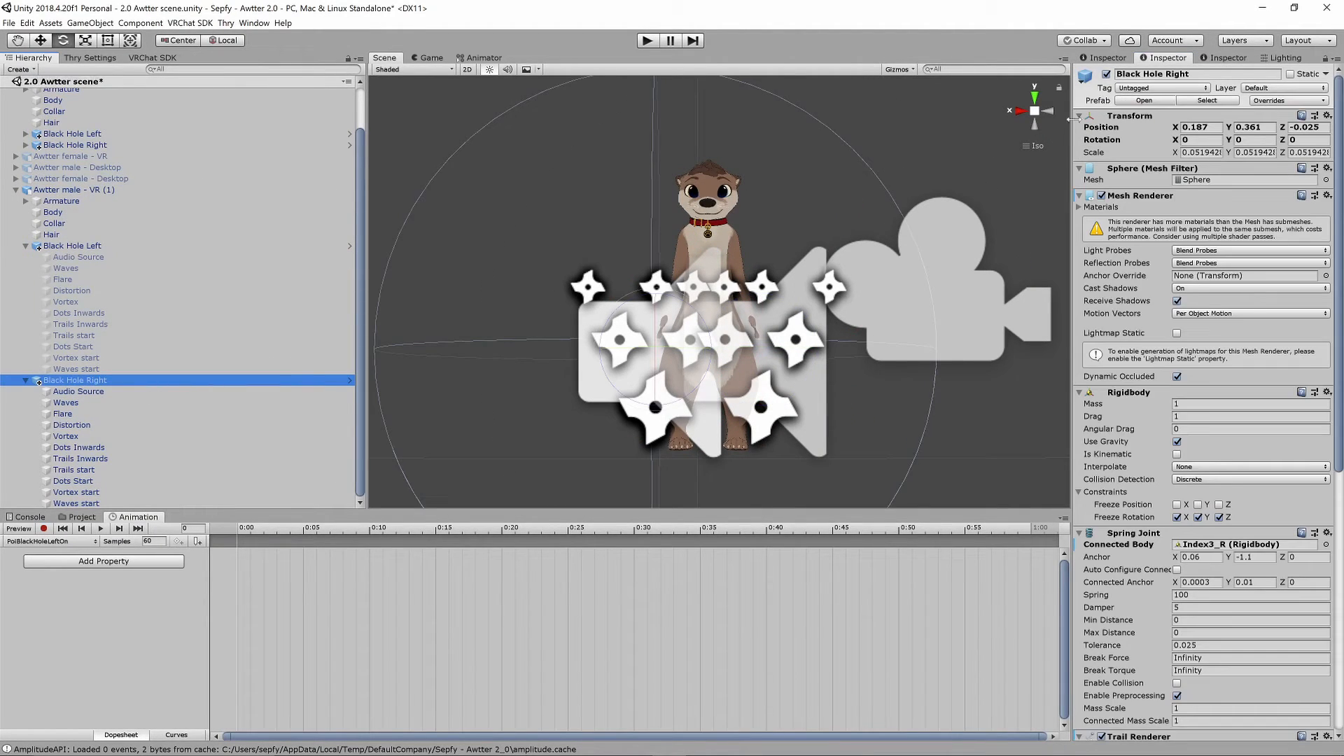
click(1103, 197)
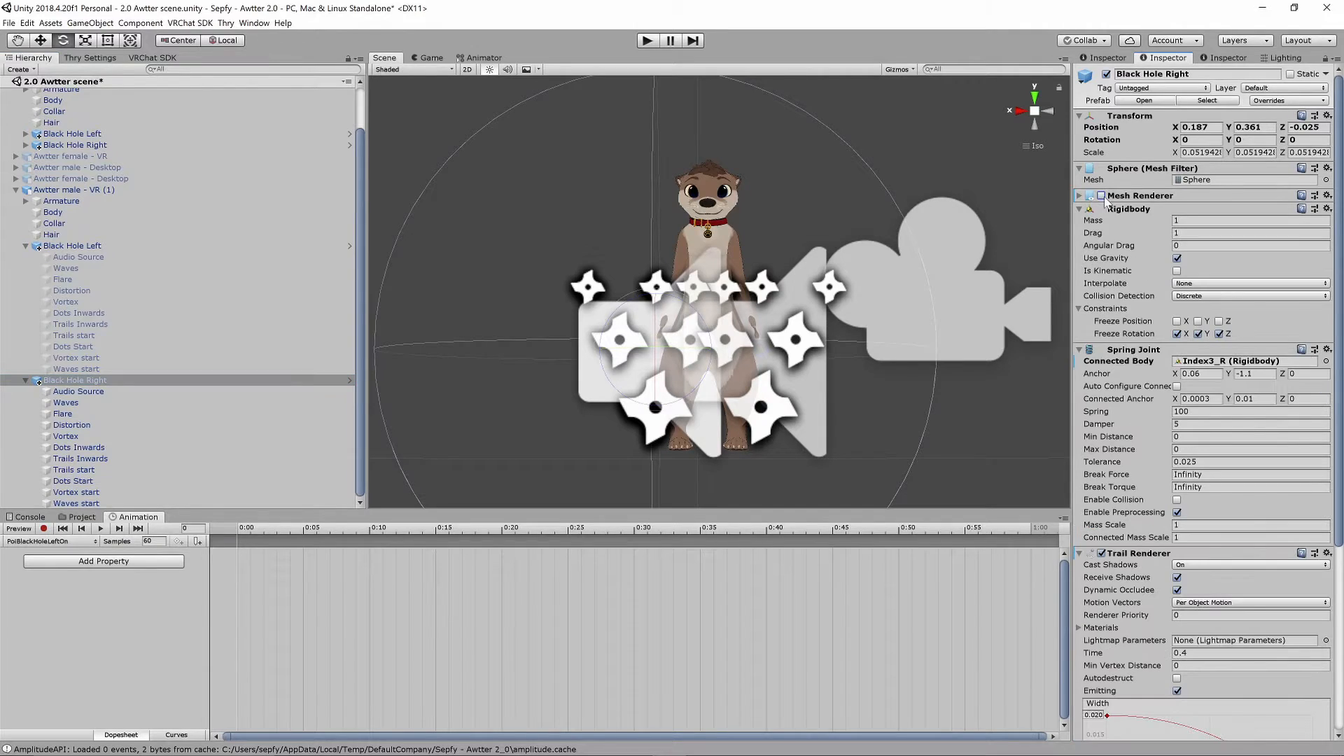
click(1082, 196)
scroll(1115, 421, down, 3)
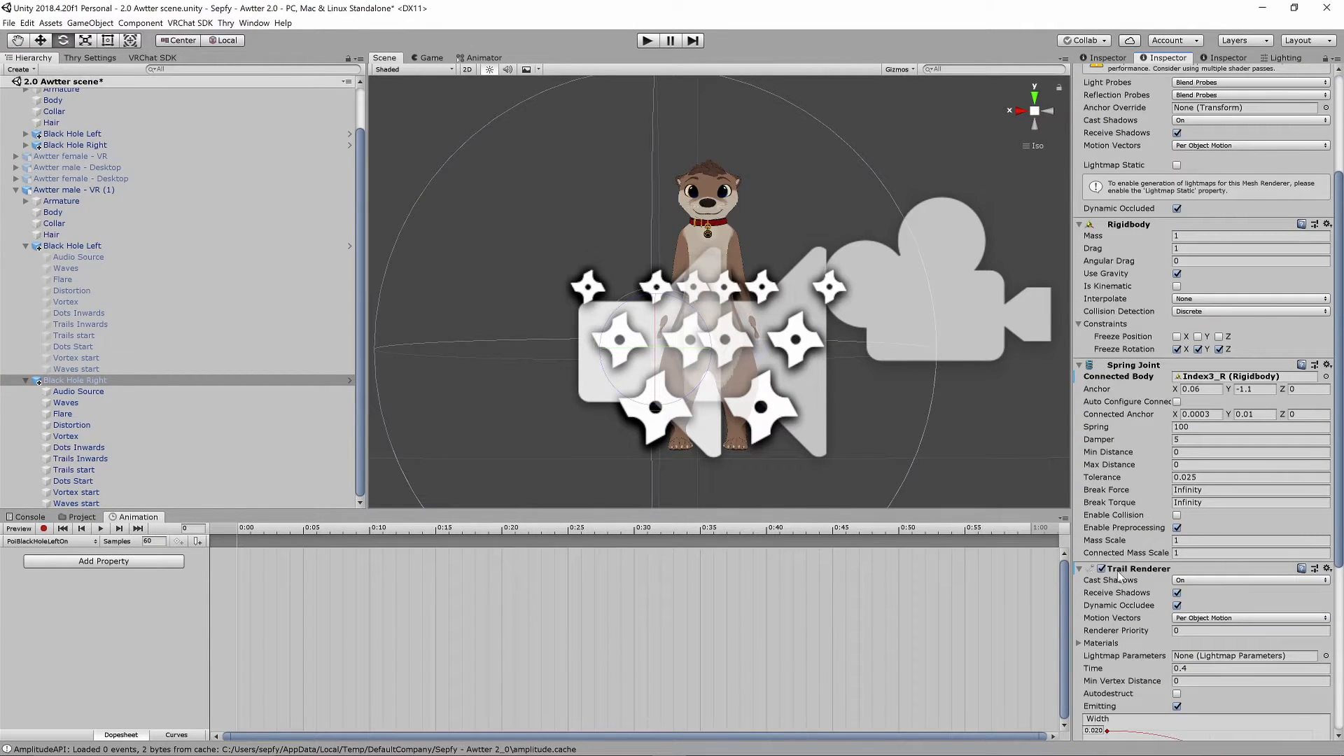
click(78, 392)
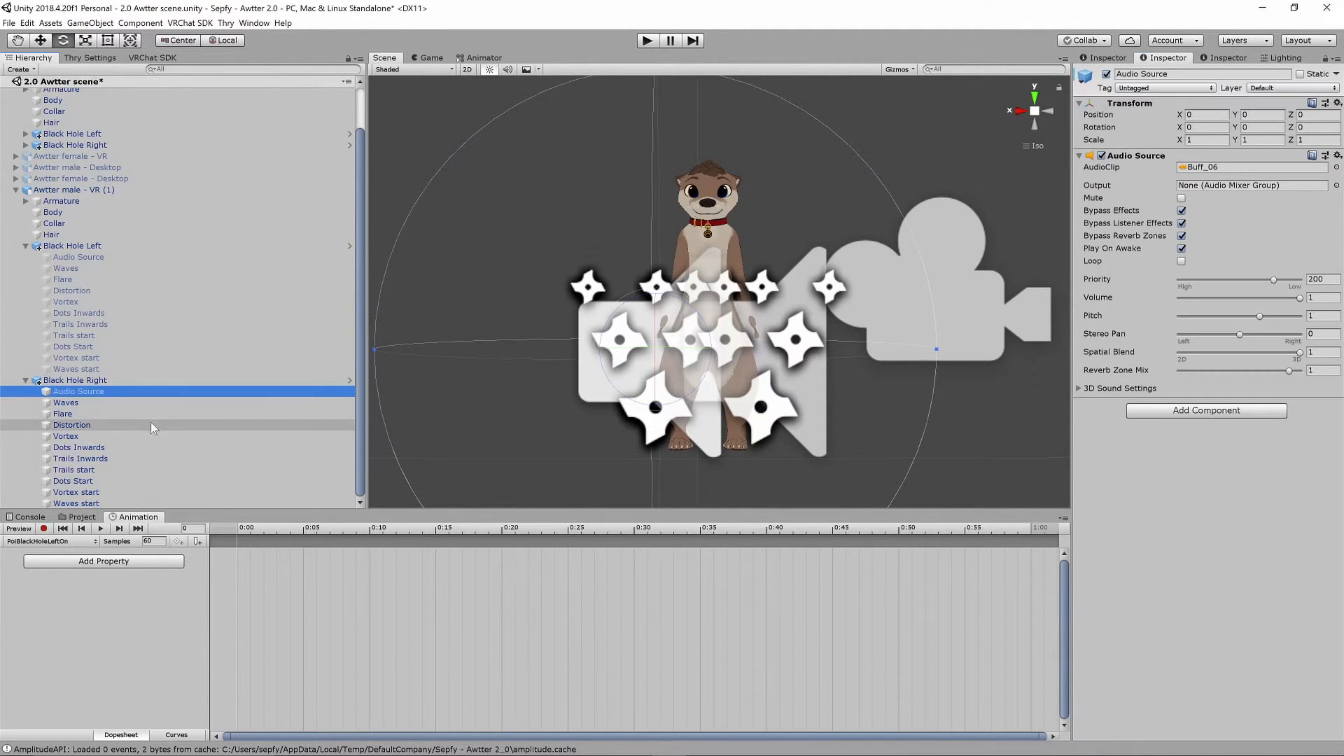
shift+click(61, 506)
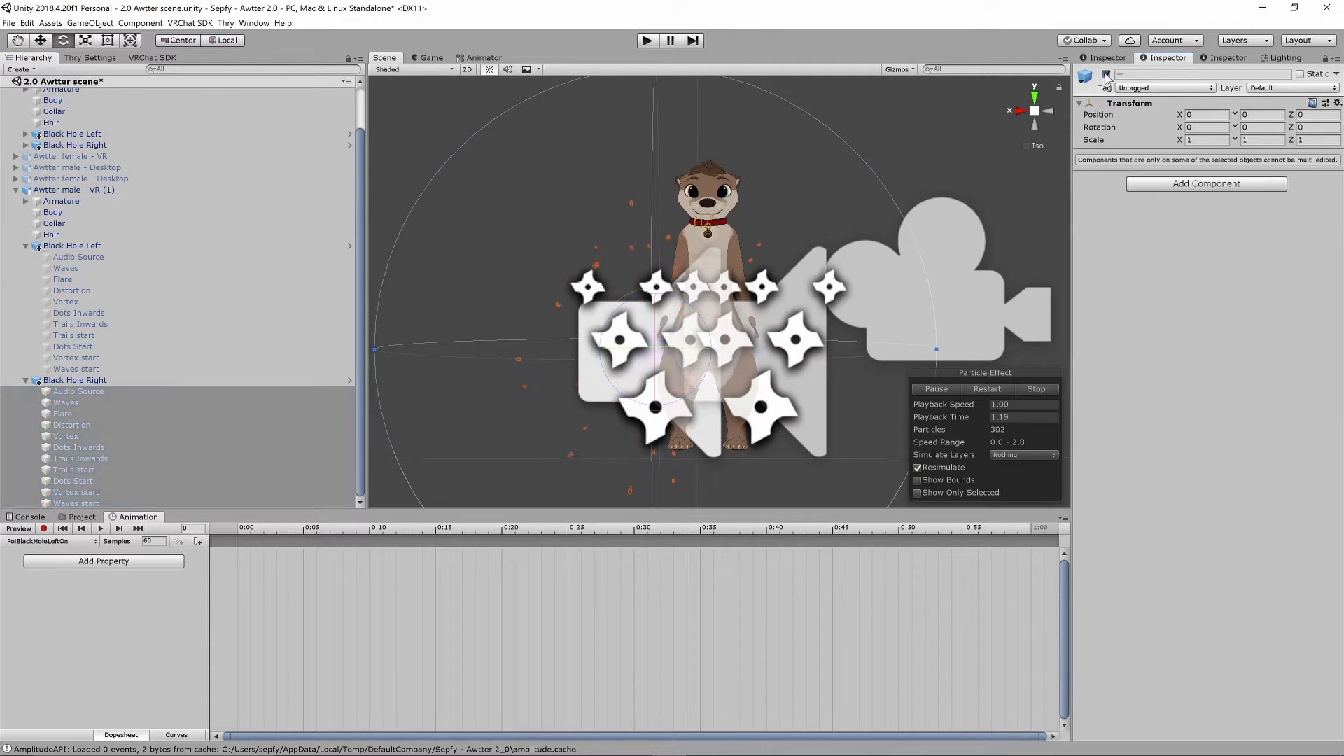
- Record in the PoiBlackHoleLeftOn clip, enabling the Mesh Renderer and Trail Renderer on the duplicate avatar's Black Hole Left
click(119, 190)
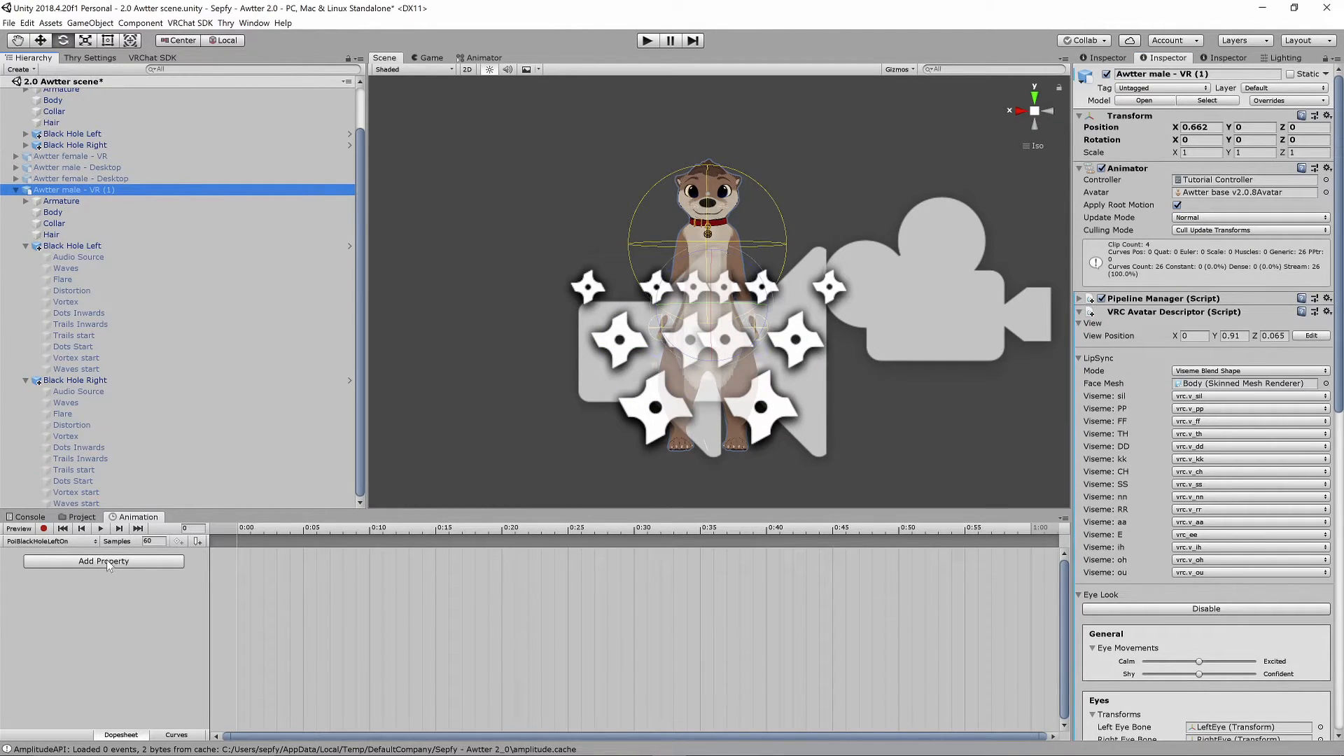
click(44, 530)
click(70, 246)
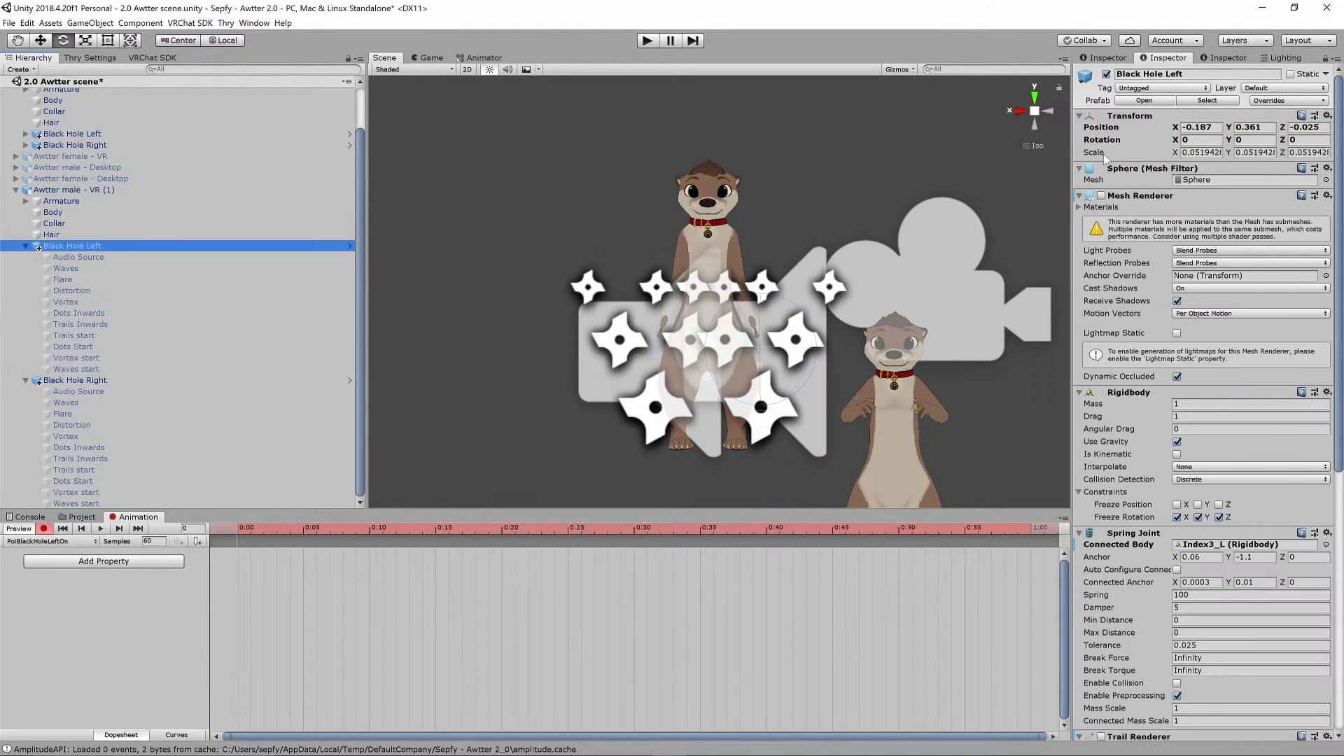
click(1102, 196)
scroll(1104, 350, down, 5)
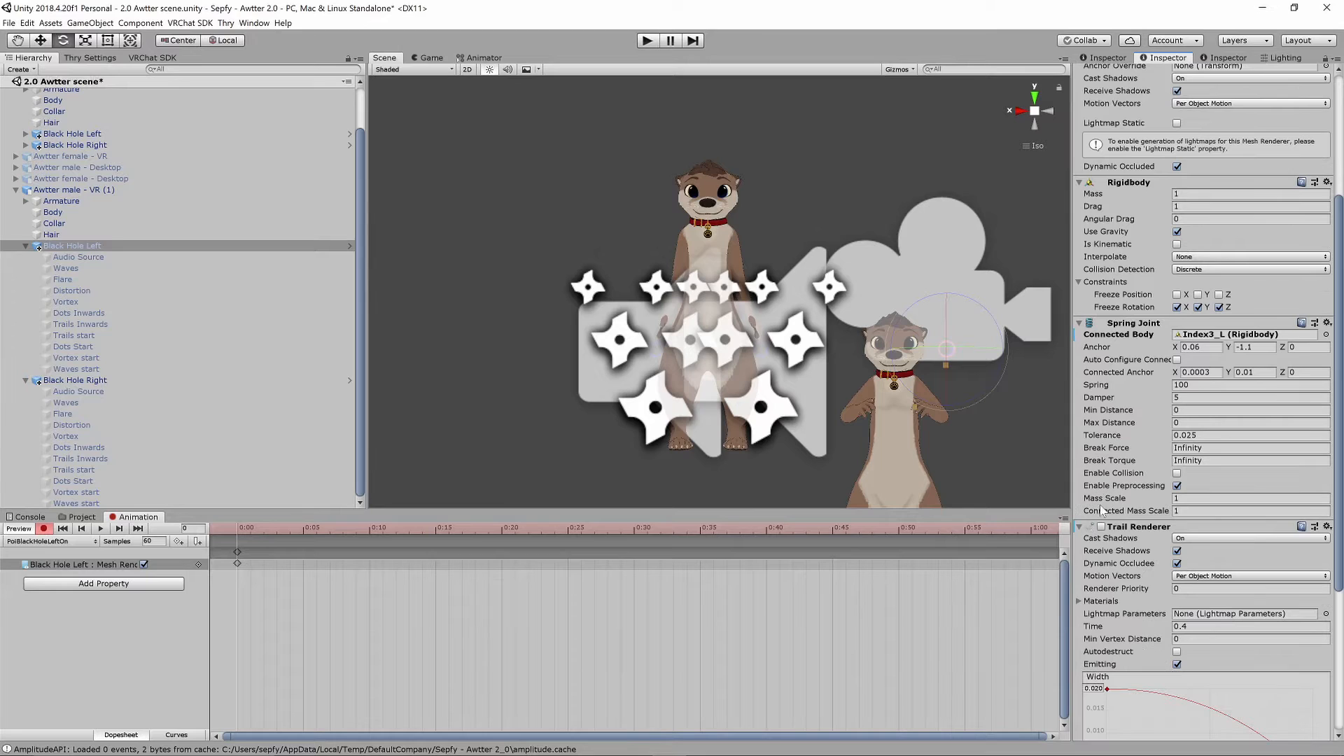
click(1102, 527)
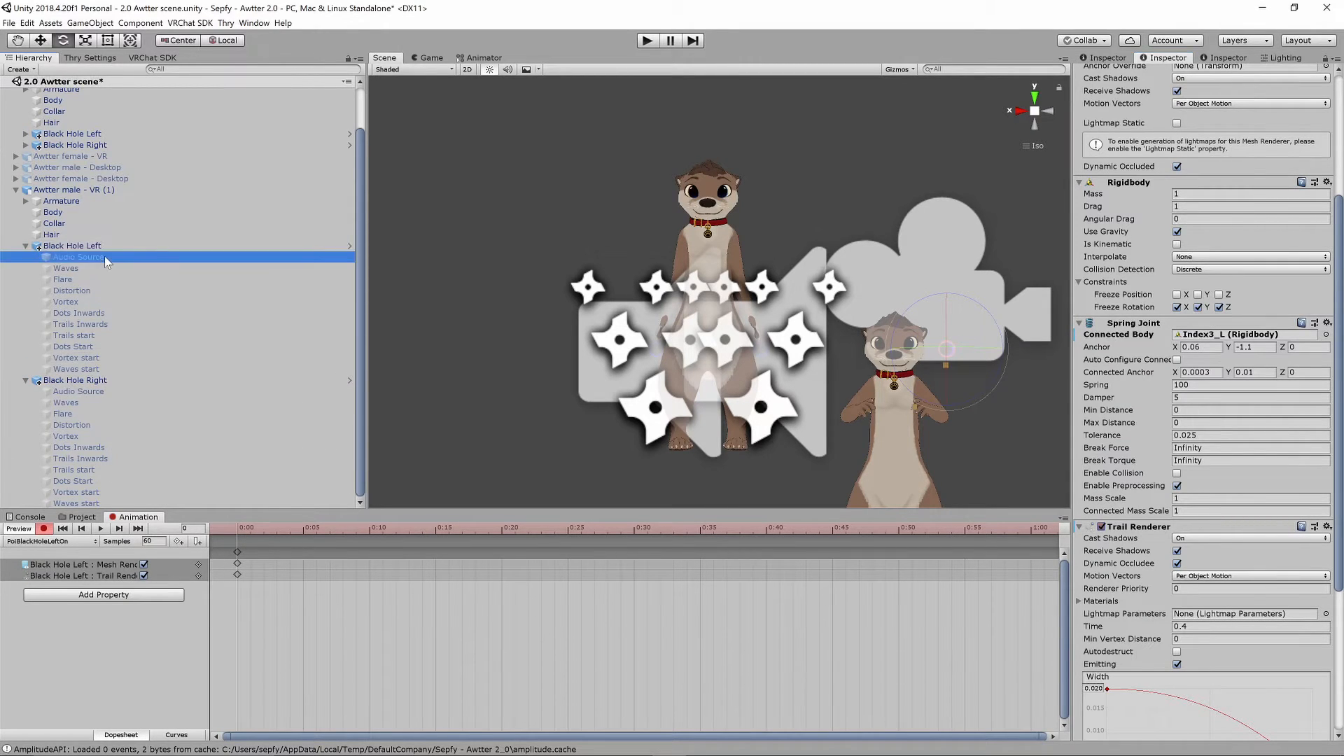
- Activate all child objects of Black Hole Left, from Audio Source to Waves start, in the recording
click(103, 257)
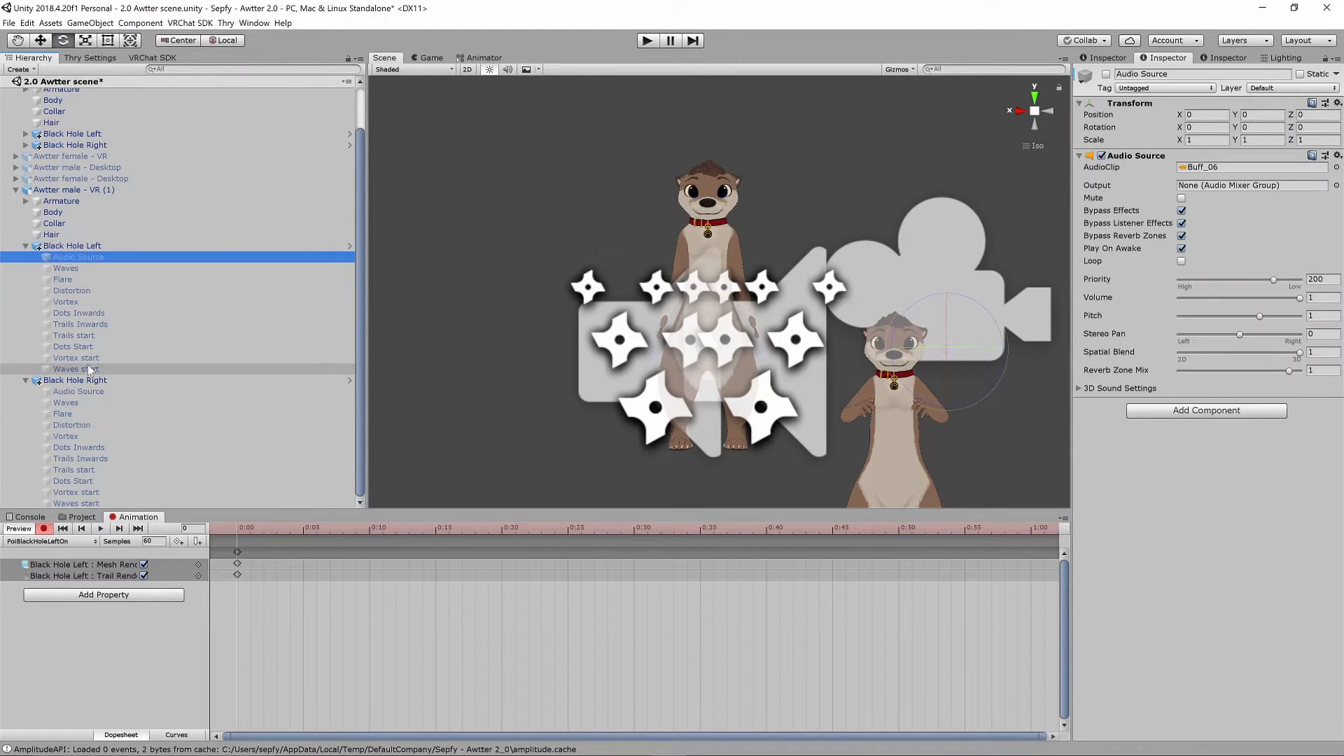
shift+click(124, 366)
click(1106, 74)
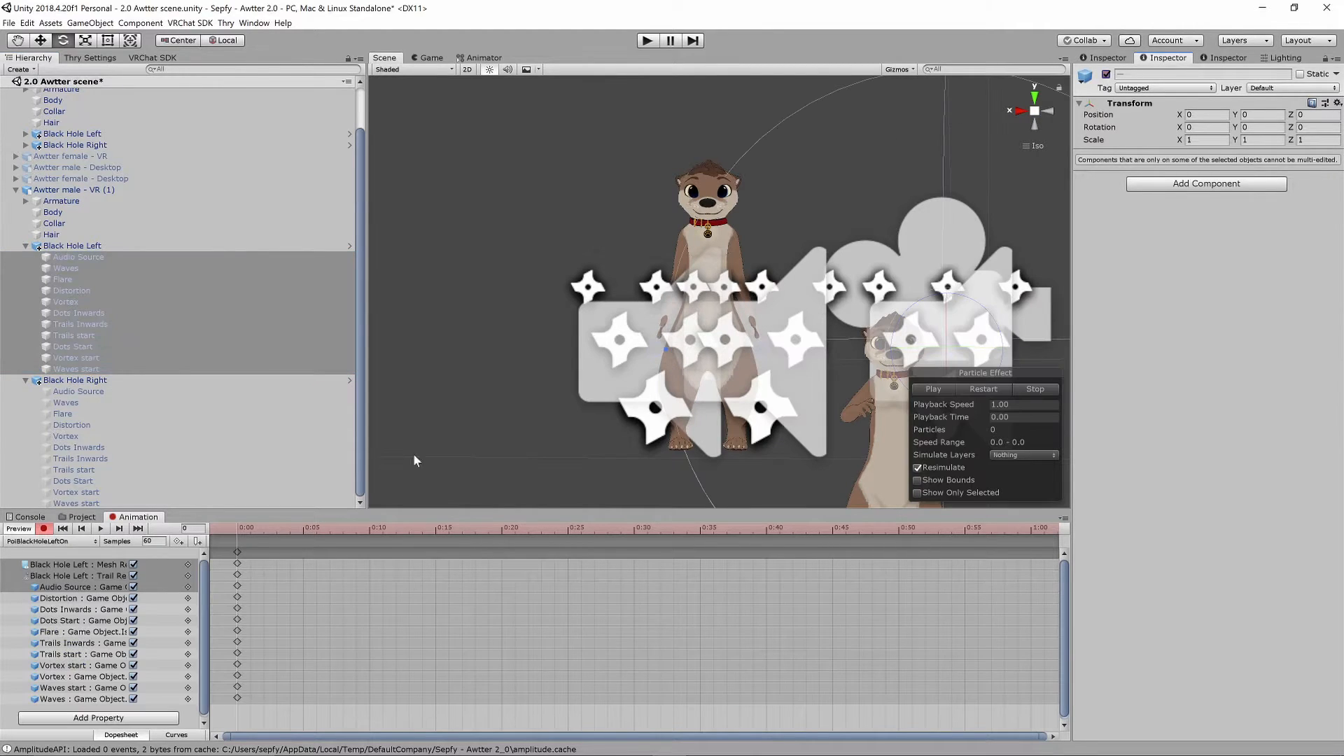
- Copy all PoiBlackHoleLeftOn keyframes from frame 0 to frame 1 and stop recording
click(238, 553)
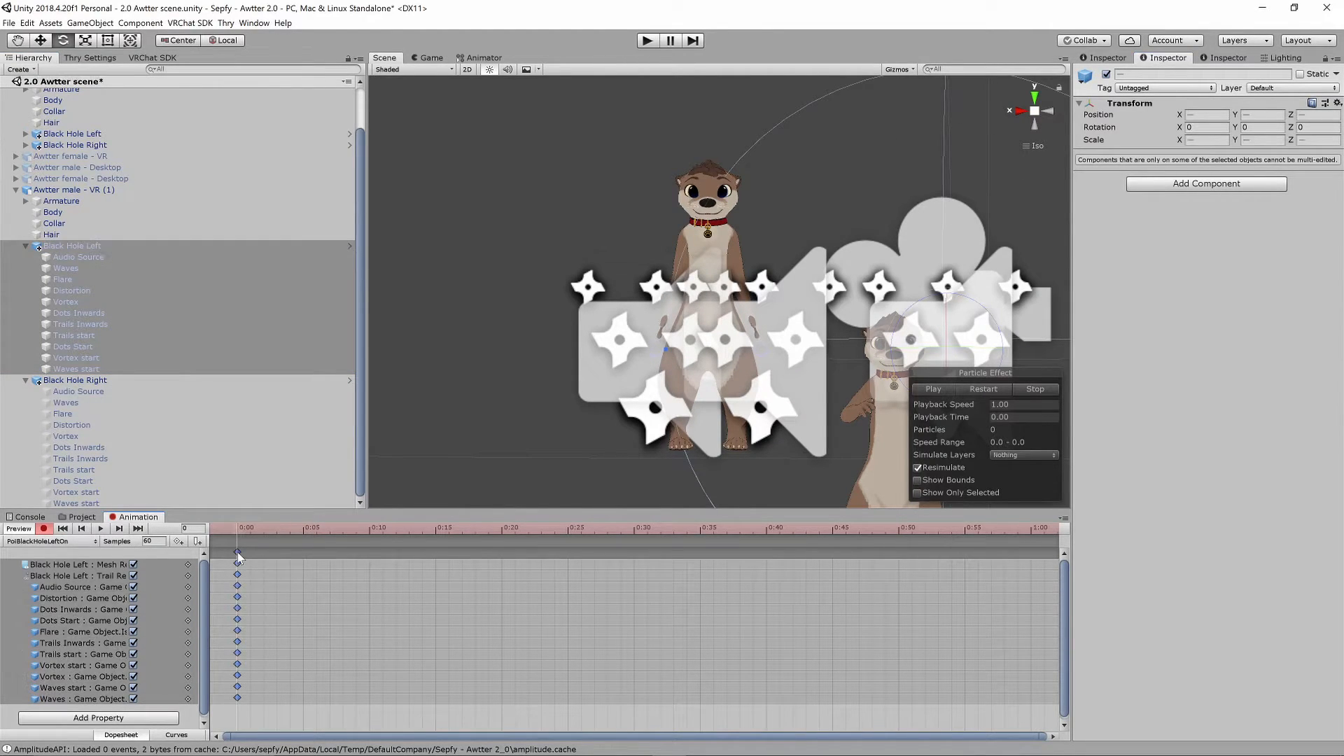
key(ctrl+c)
click(251, 530)
key(ctrl+v)
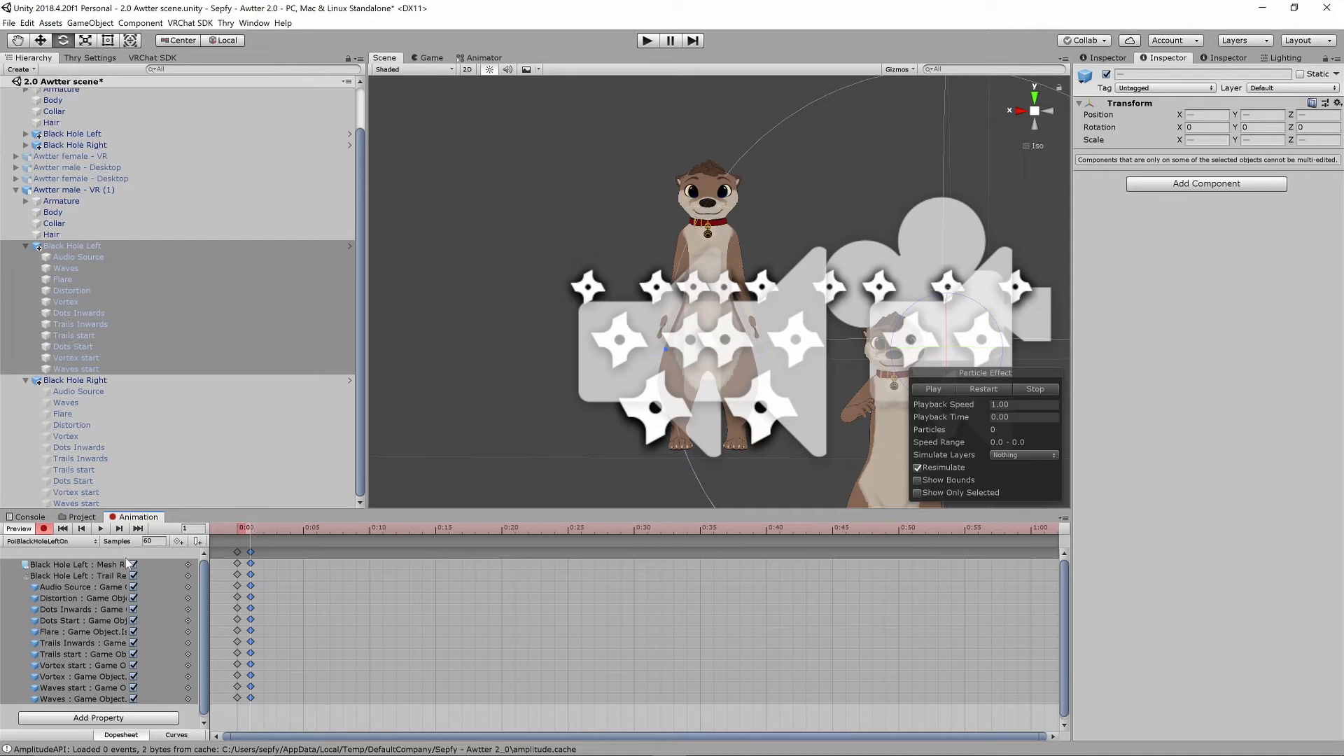
click(43, 528)
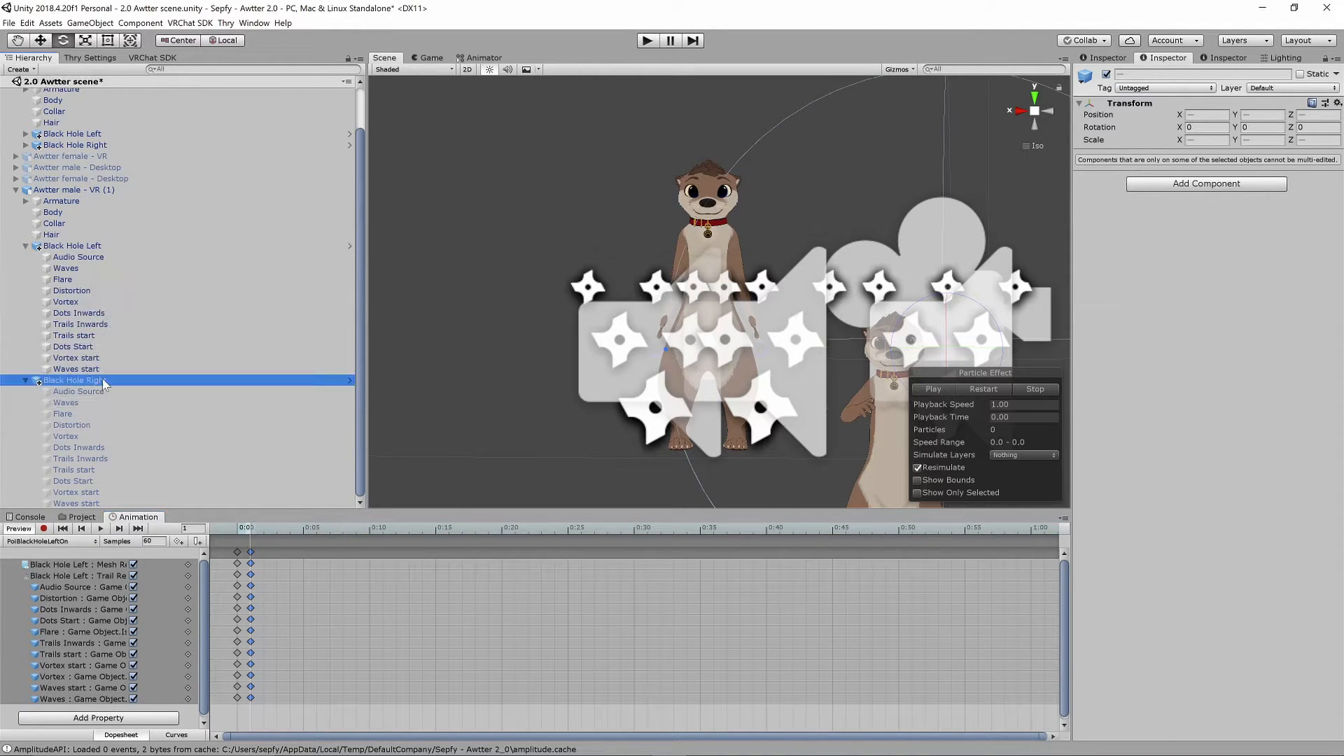
- Record in the PoiBlackHoleRightOn clip, enabling the Mesh Renderer and Trail Renderer on the duplicate avatar's Black Hole Right
click(60, 541)
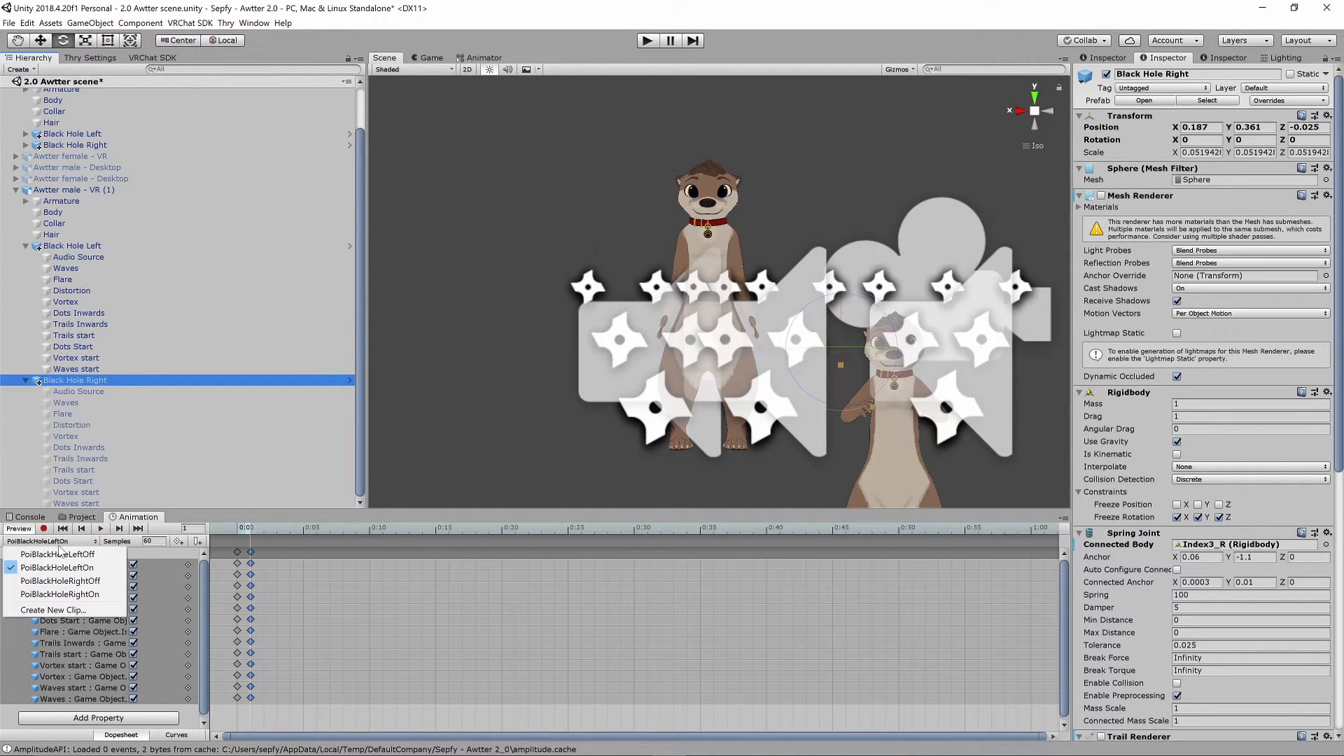
click(56, 595)
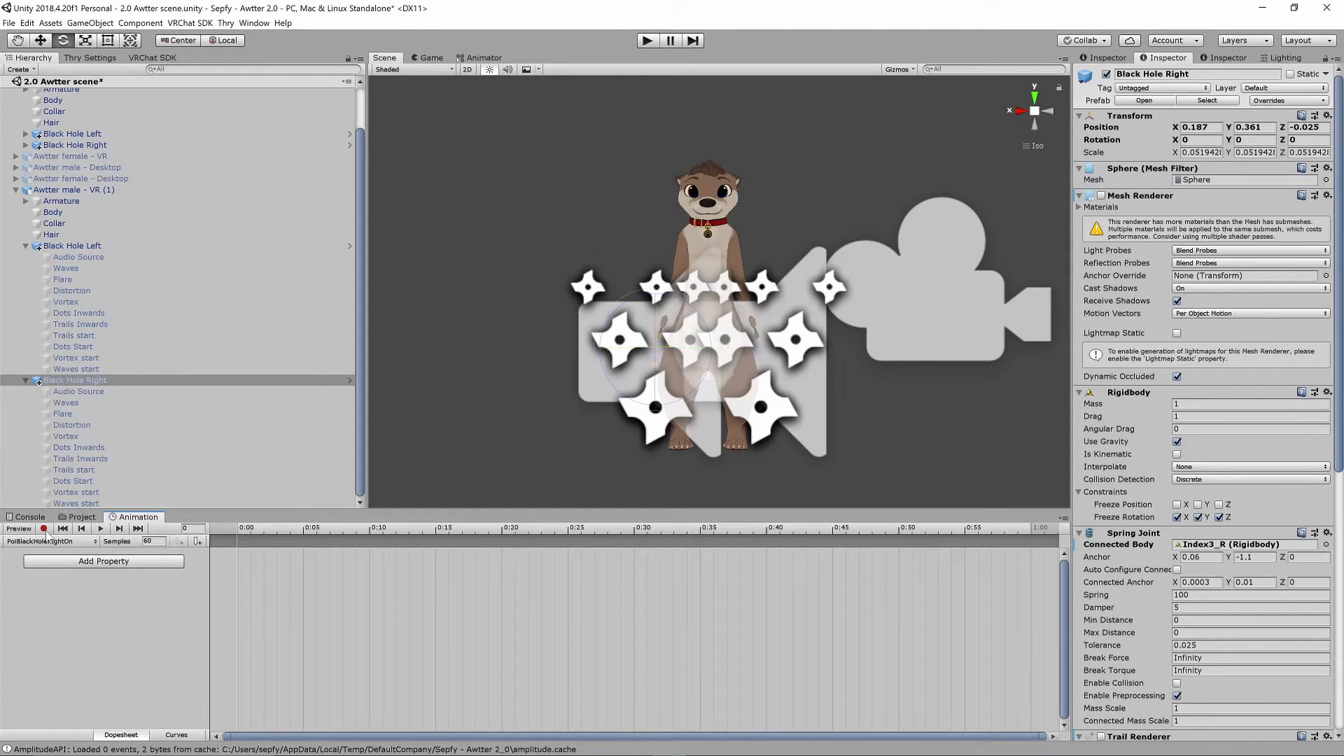
click(43, 528)
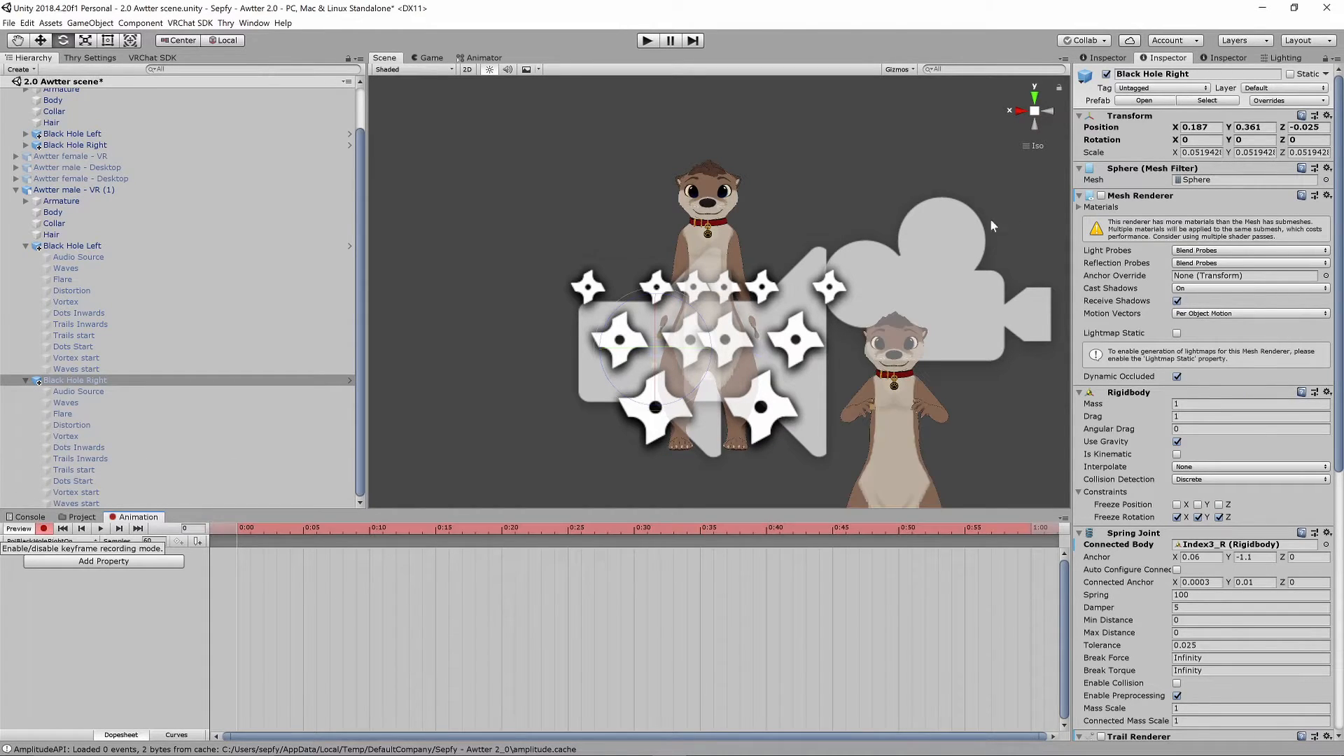
click(1102, 196)
scroll(1093, 431, down, 5)
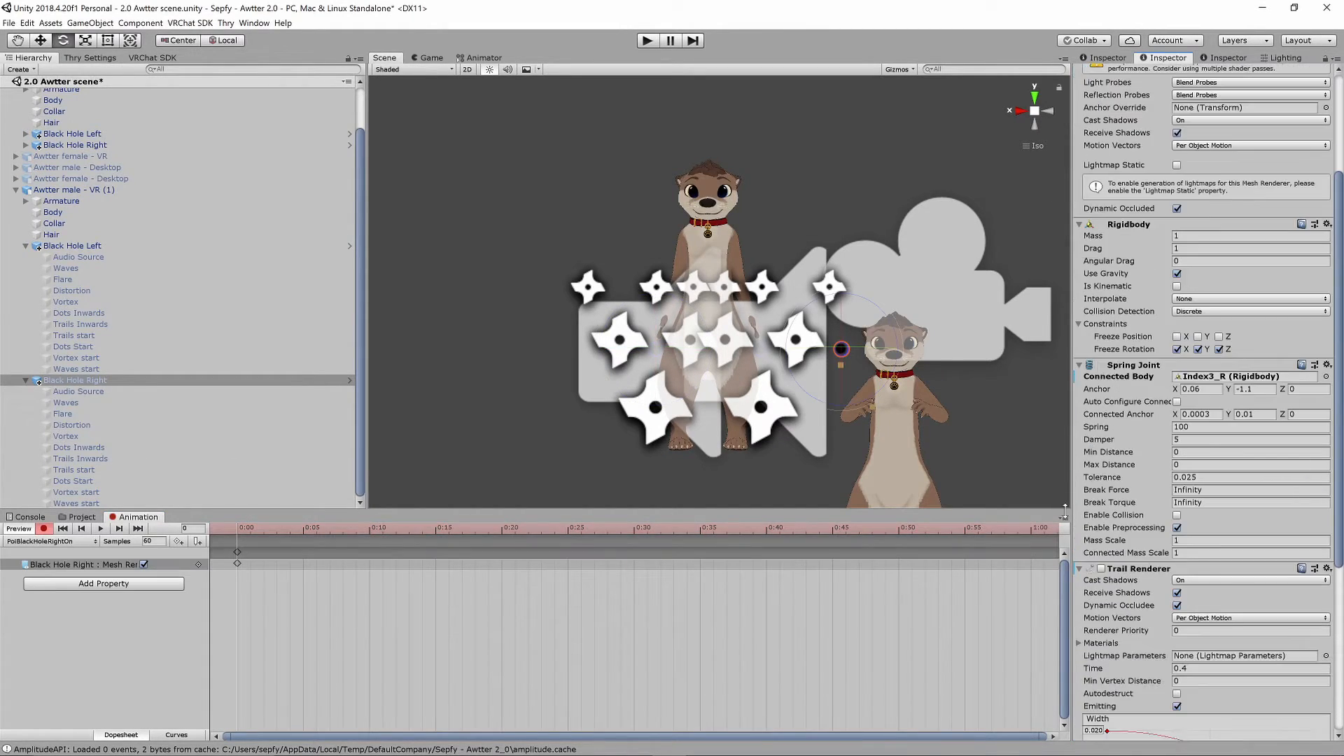
click(1102, 569)
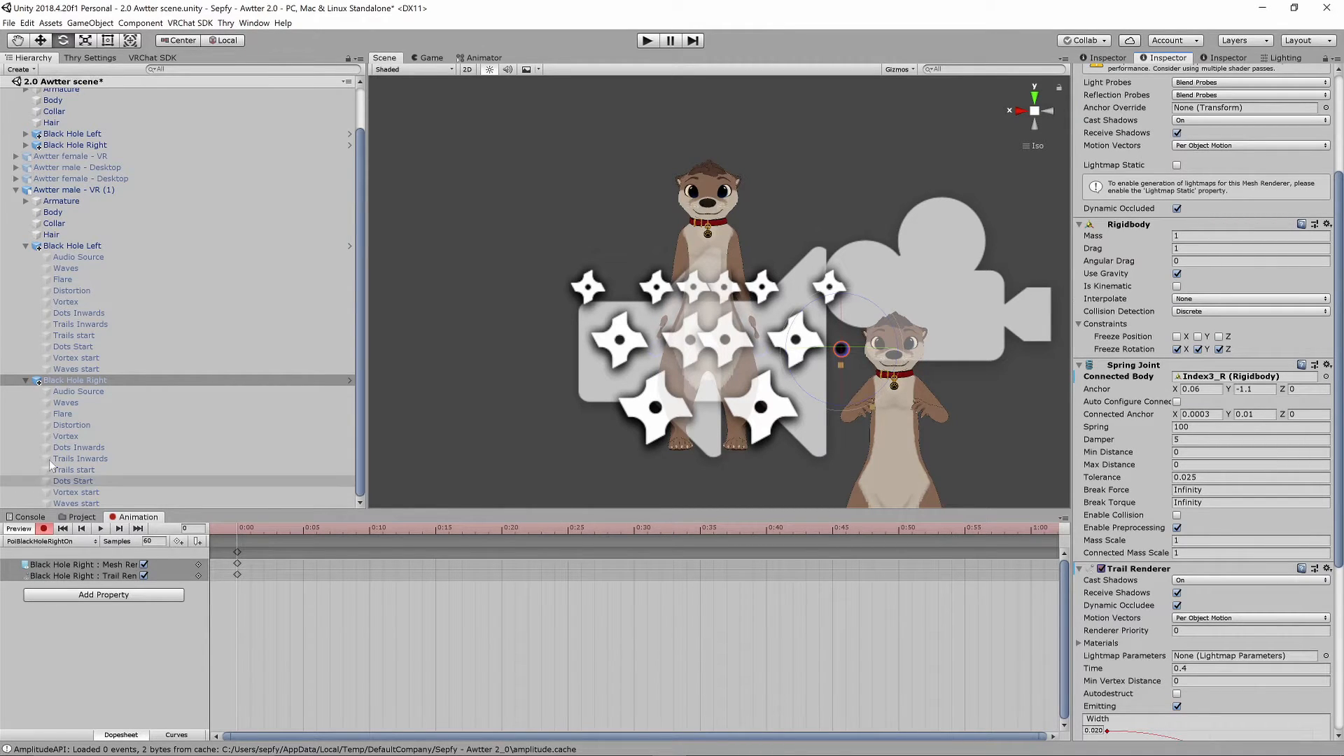
- Activate all child objects of Black Hole Right, from Audio Source to Waves start, in the recording
click(79, 392)
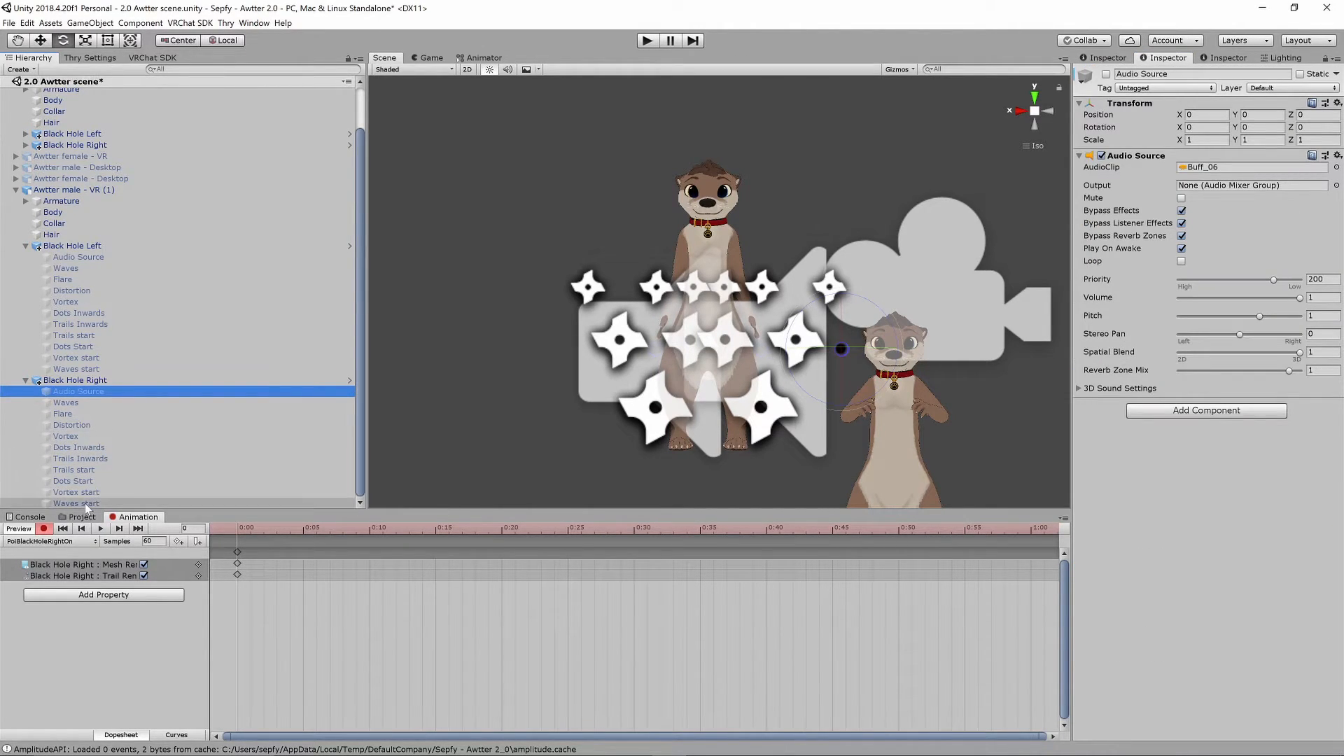
shift+click(85, 503)
click(1107, 74)
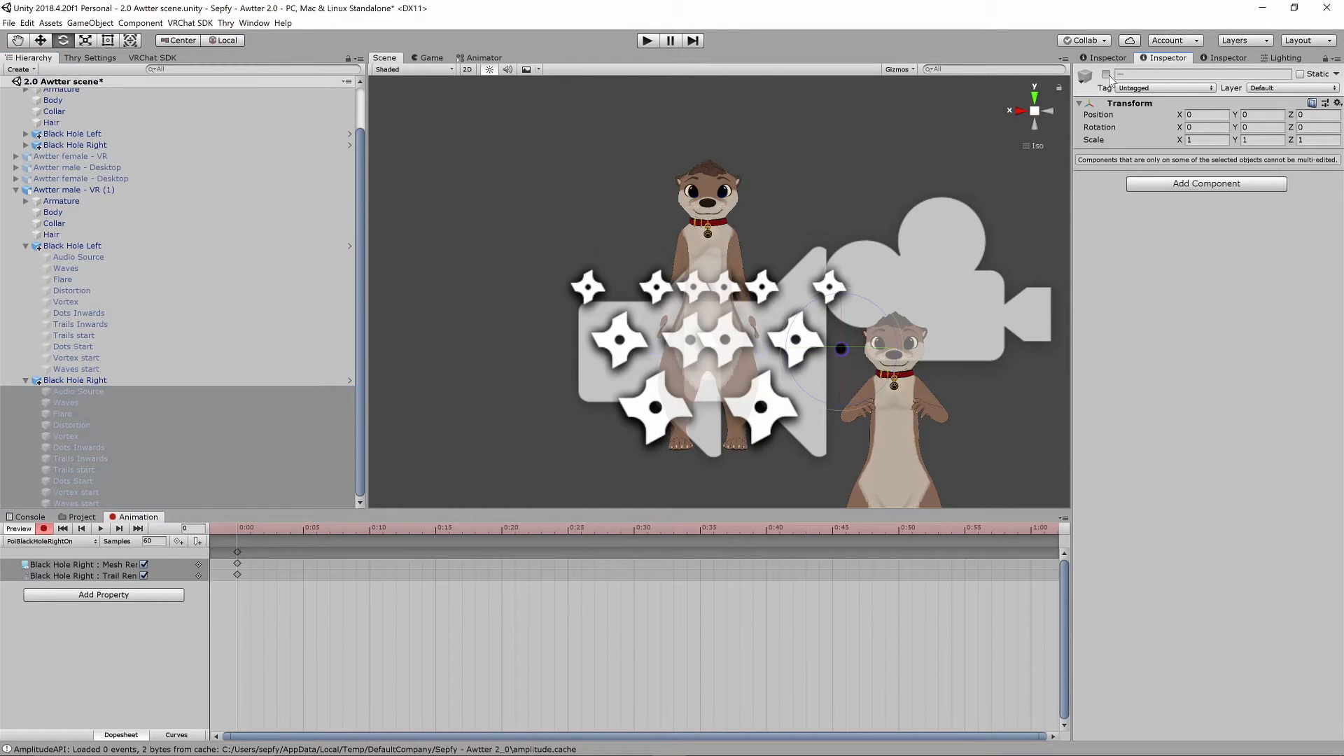
click(1107, 74)
- Copy all PoiBlackHoleRightOn keyframes from frame 0 to frame 1 and stop recording
click(237, 552)
click(249, 535)
key(ctrl+v)
click(44, 529)
scroll(105, 357, up, 2)
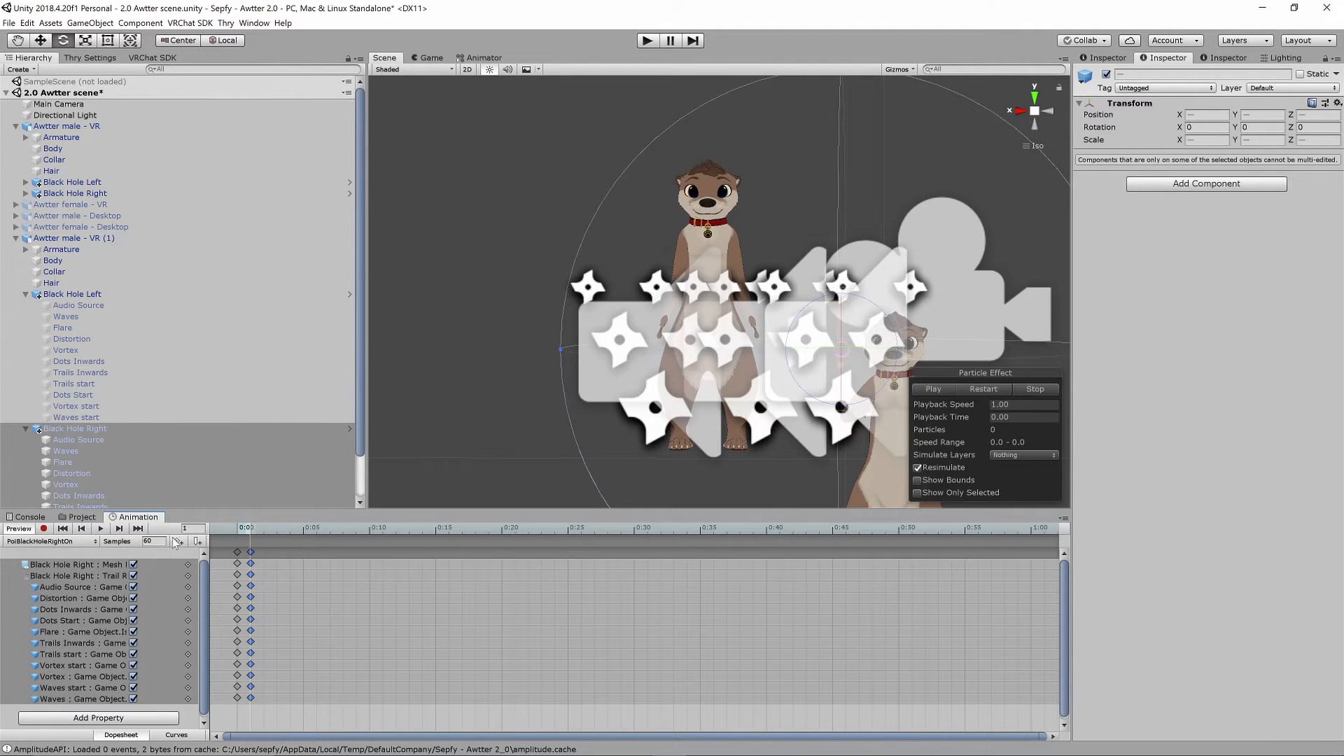
- Delete the duplicate avatar Awtter male - VR (1) from the scene and select the original Awtter male - VR
click(73, 238)
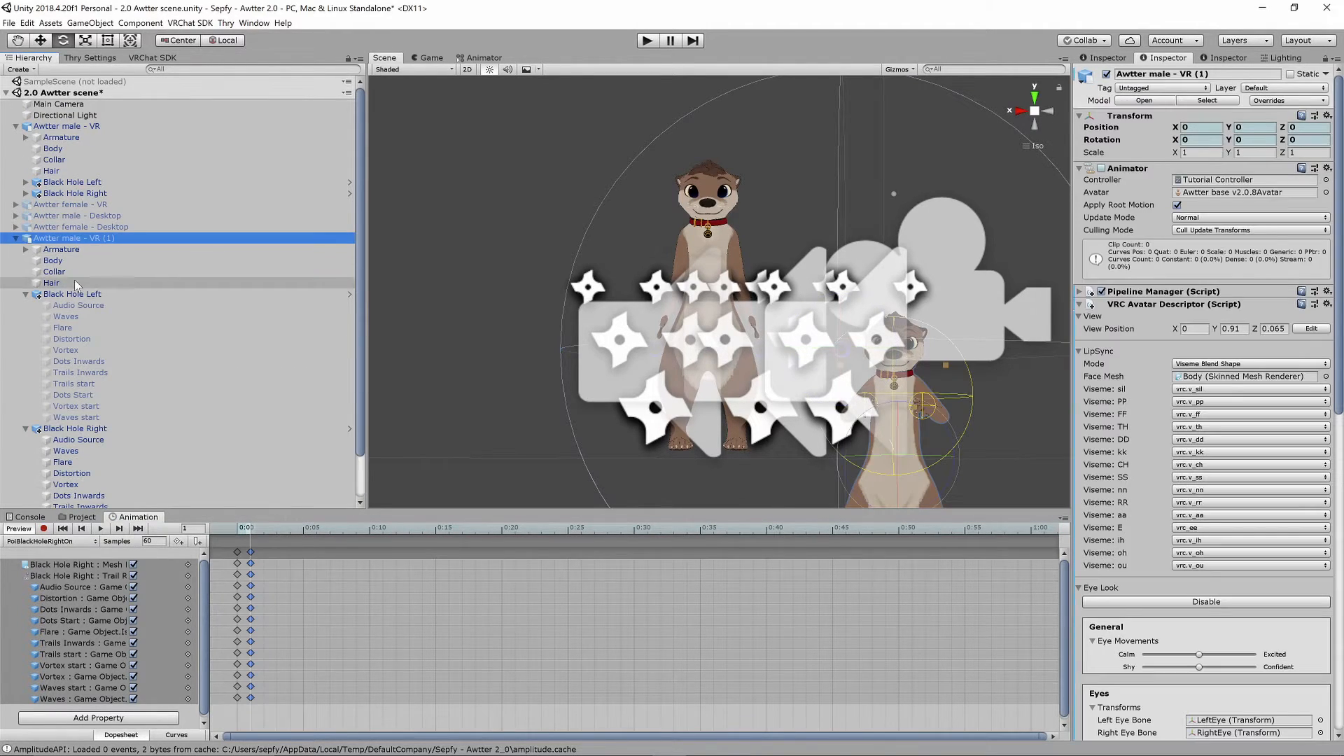
click(77, 305)
click(70, 283)
click(82, 240)
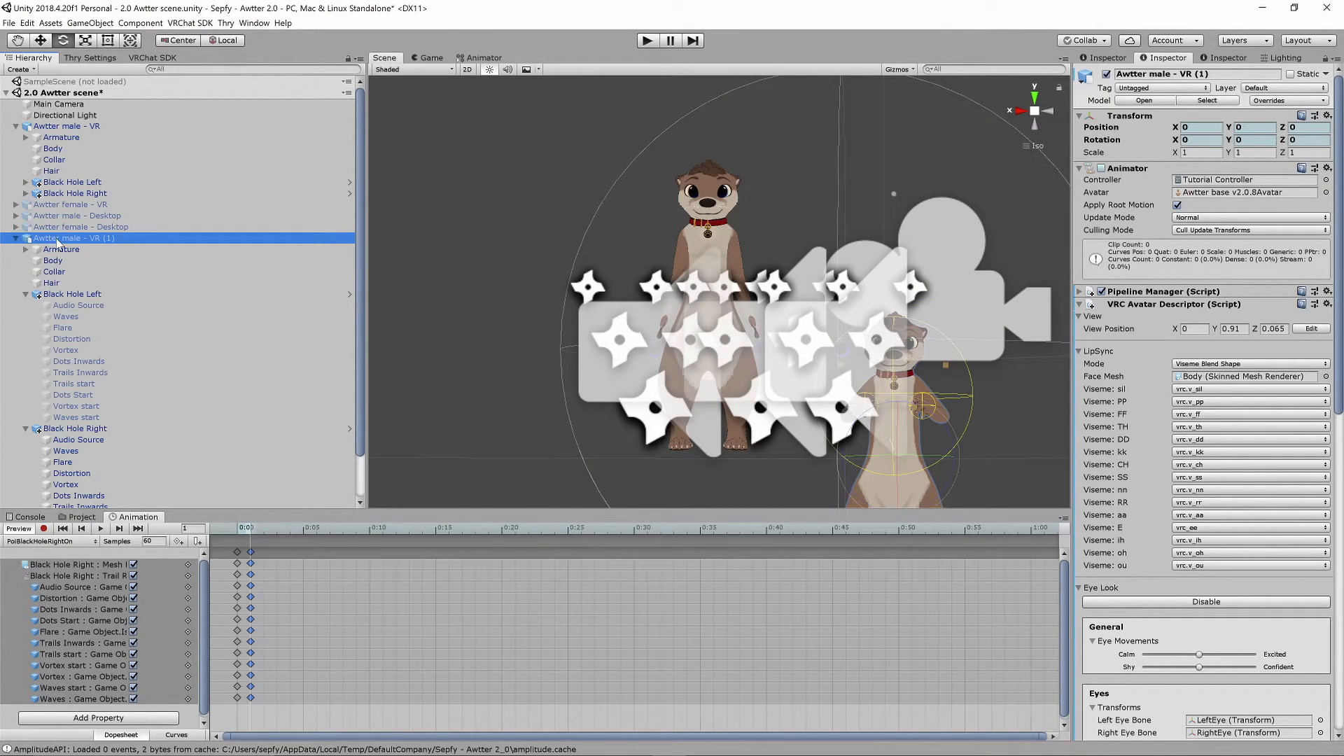
click(58, 243)
click(51, 542)
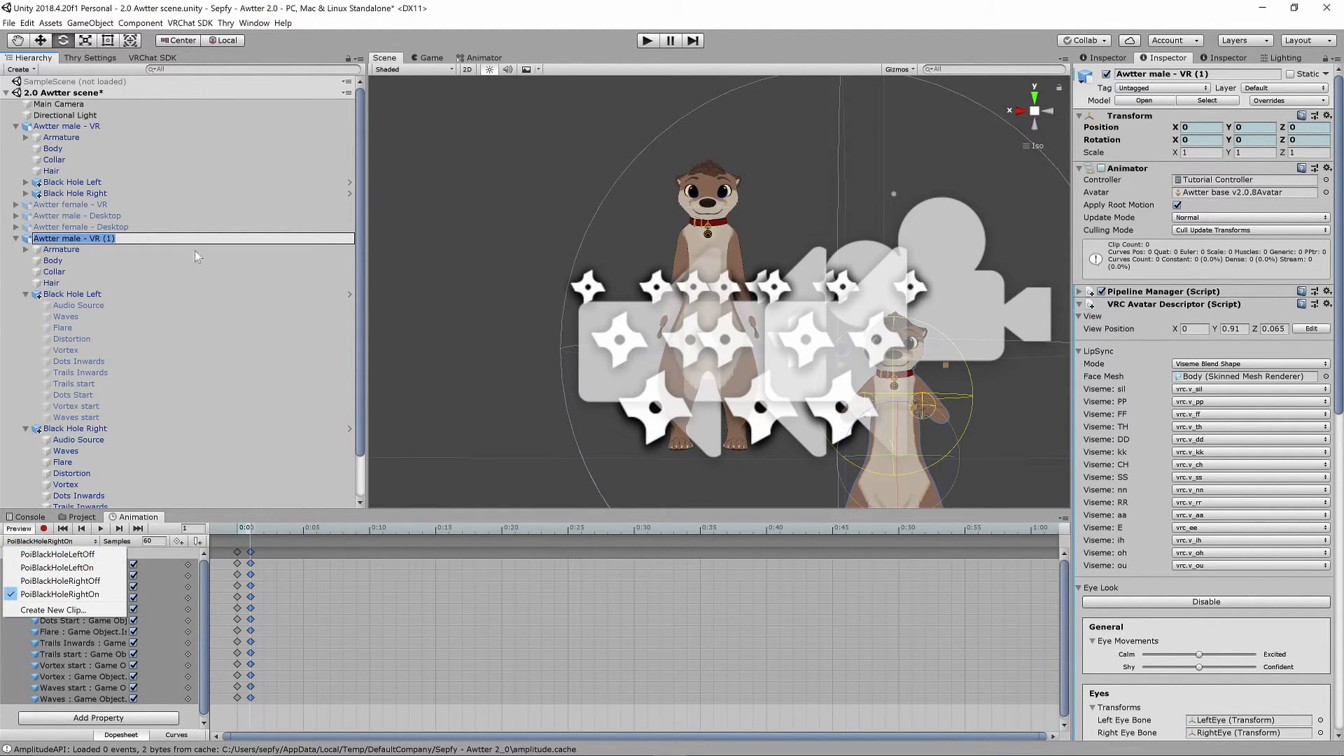
click(213, 205)
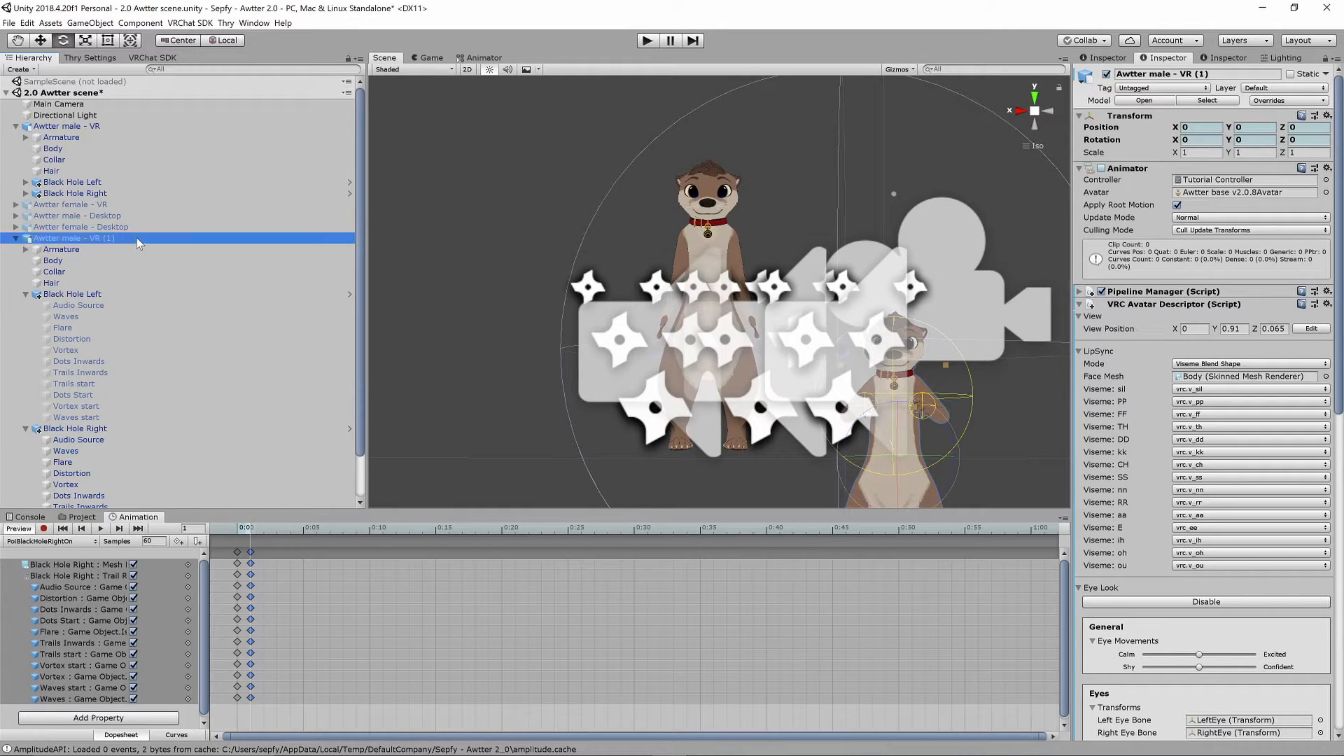
key(Delete)
click(97, 126)
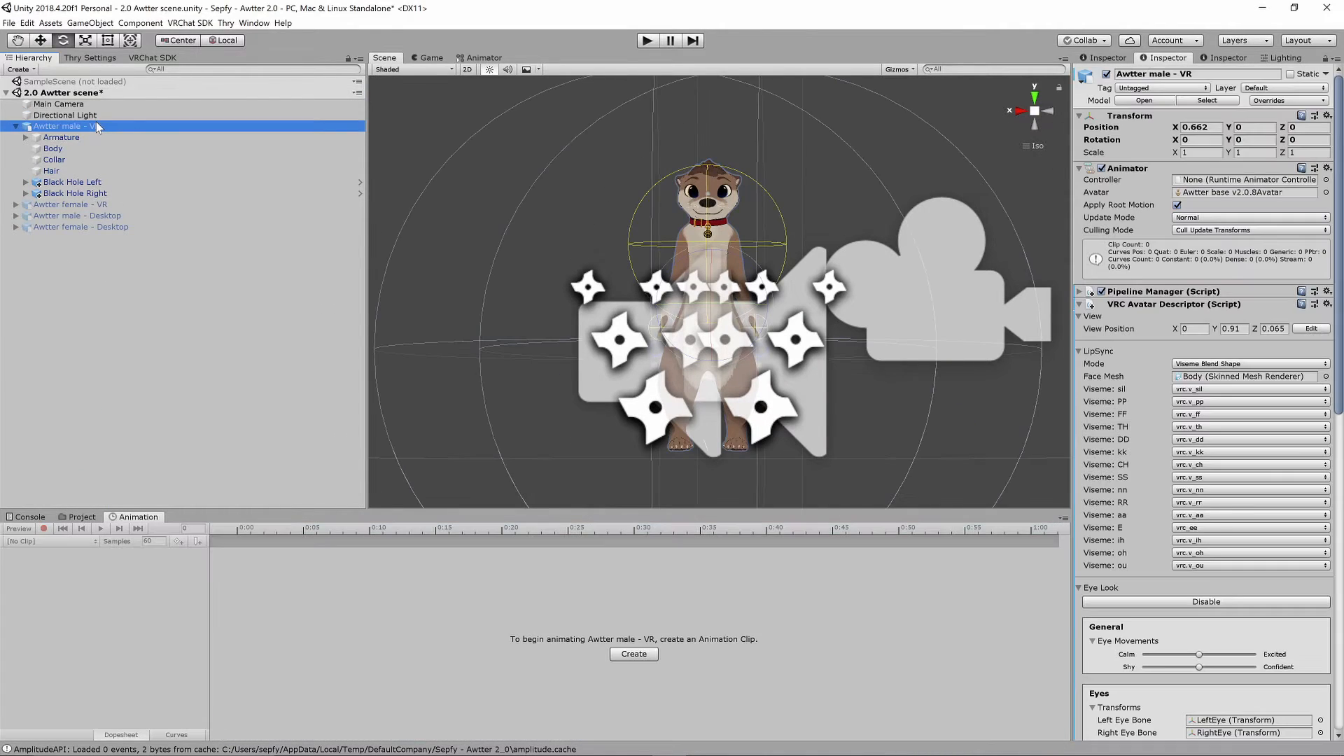
- Examine the four PoiBlackHole clips and the parameters, controller and menu assets in the Tutorial folder
click(78, 518)
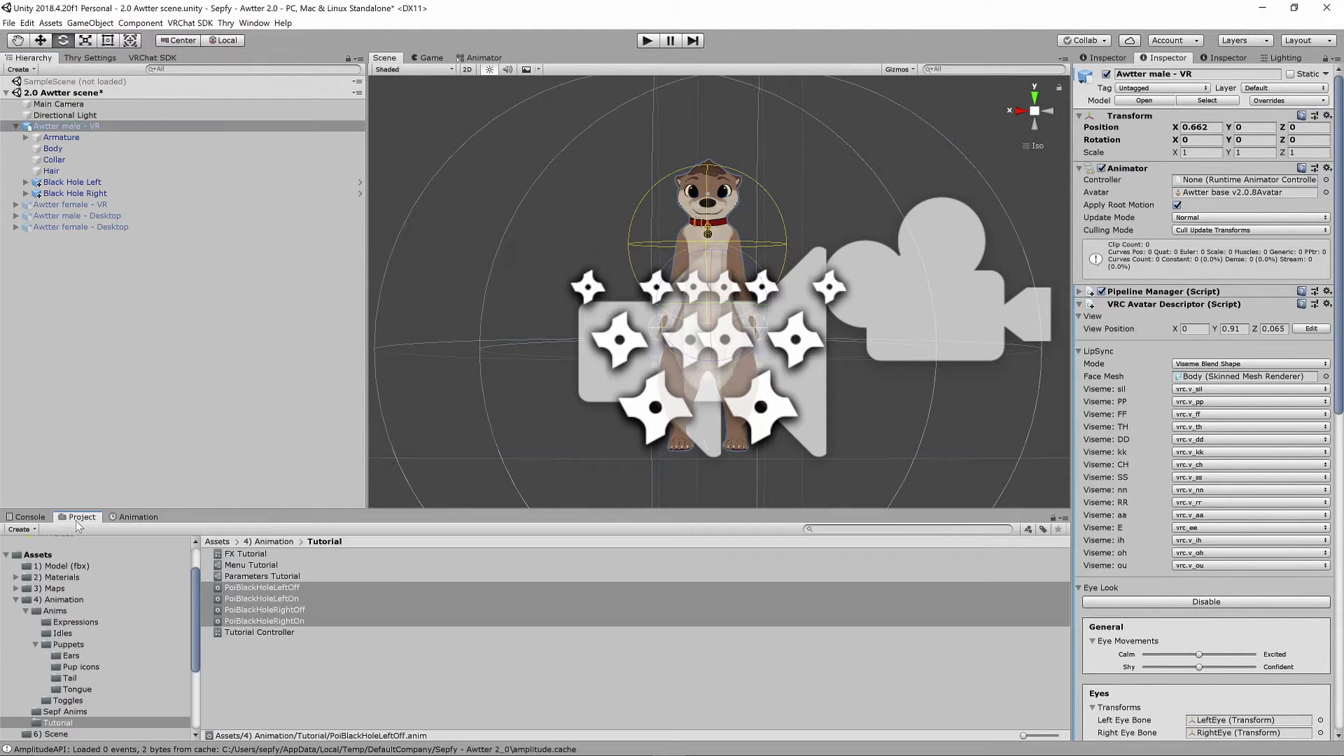
click(273, 588)
click(273, 599)
click(282, 622)
click(286, 599)
click(287, 589)
click(289, 578)
click(288, 589)
click(289, 621)
click(291, 634)
click(288, 588)
click(291, 566)
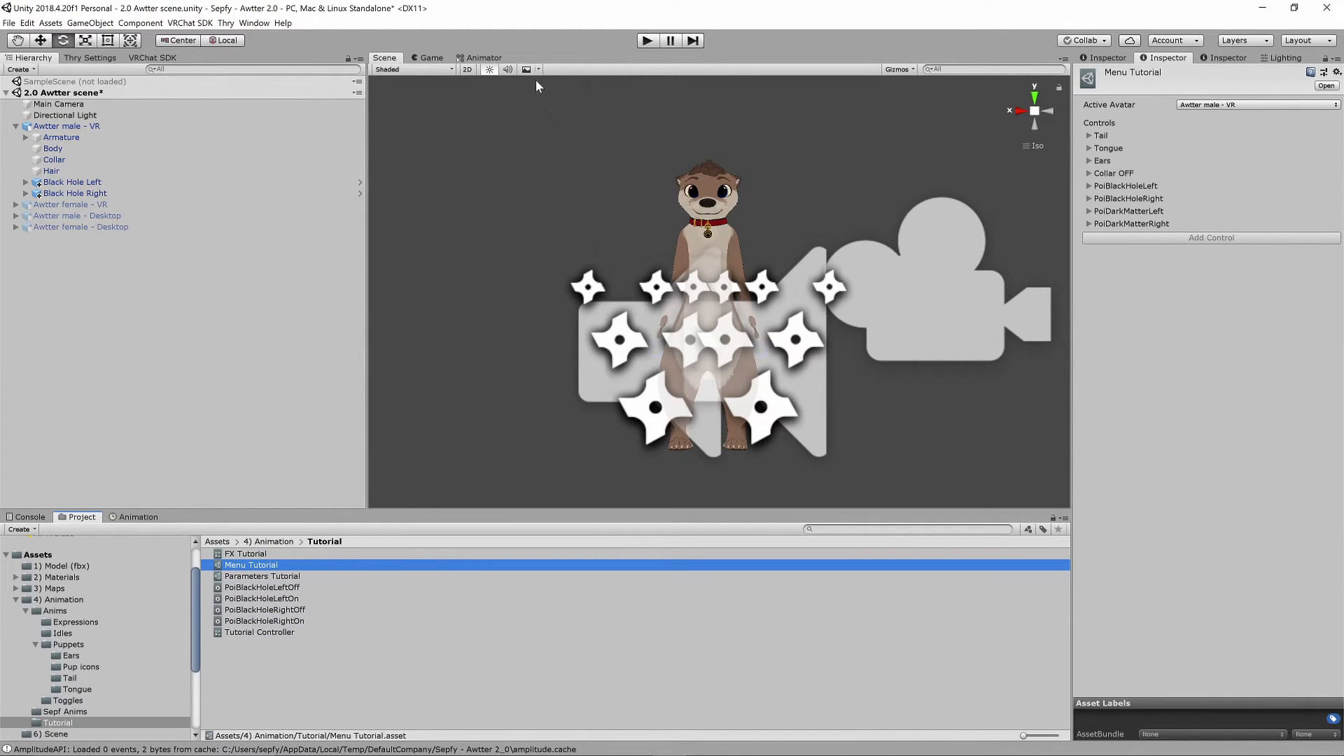
- Open the FX Tutorial controller in the Animator and show its parameter list
click(252, 554)
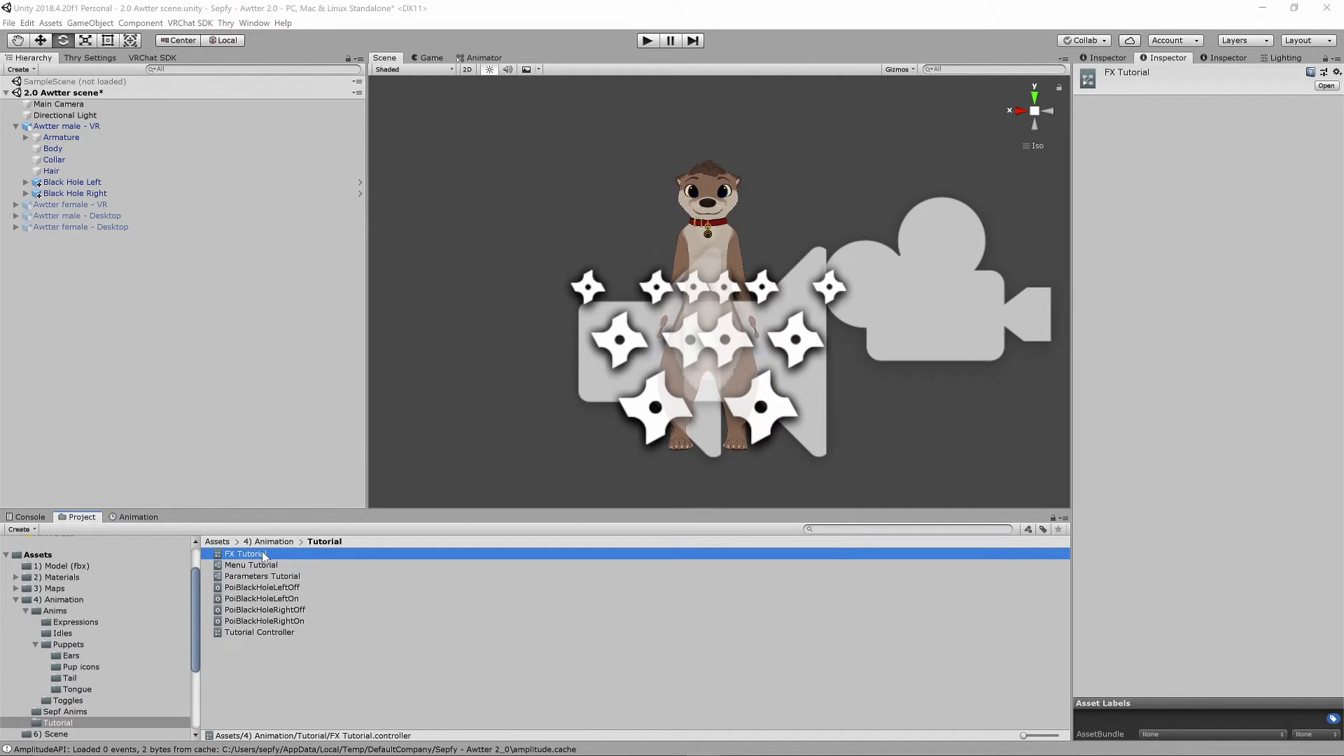
key(F2)
key(Return)
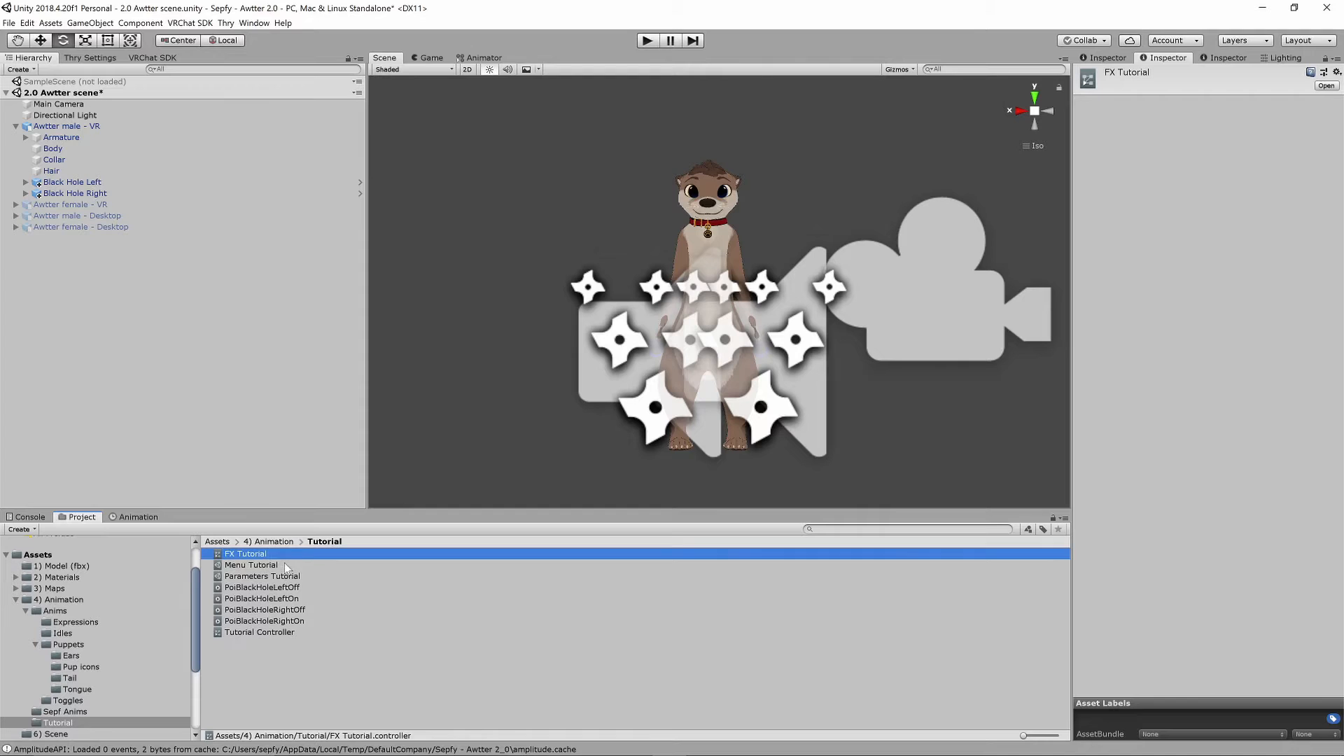
click(480, 58)
click(390, 73)
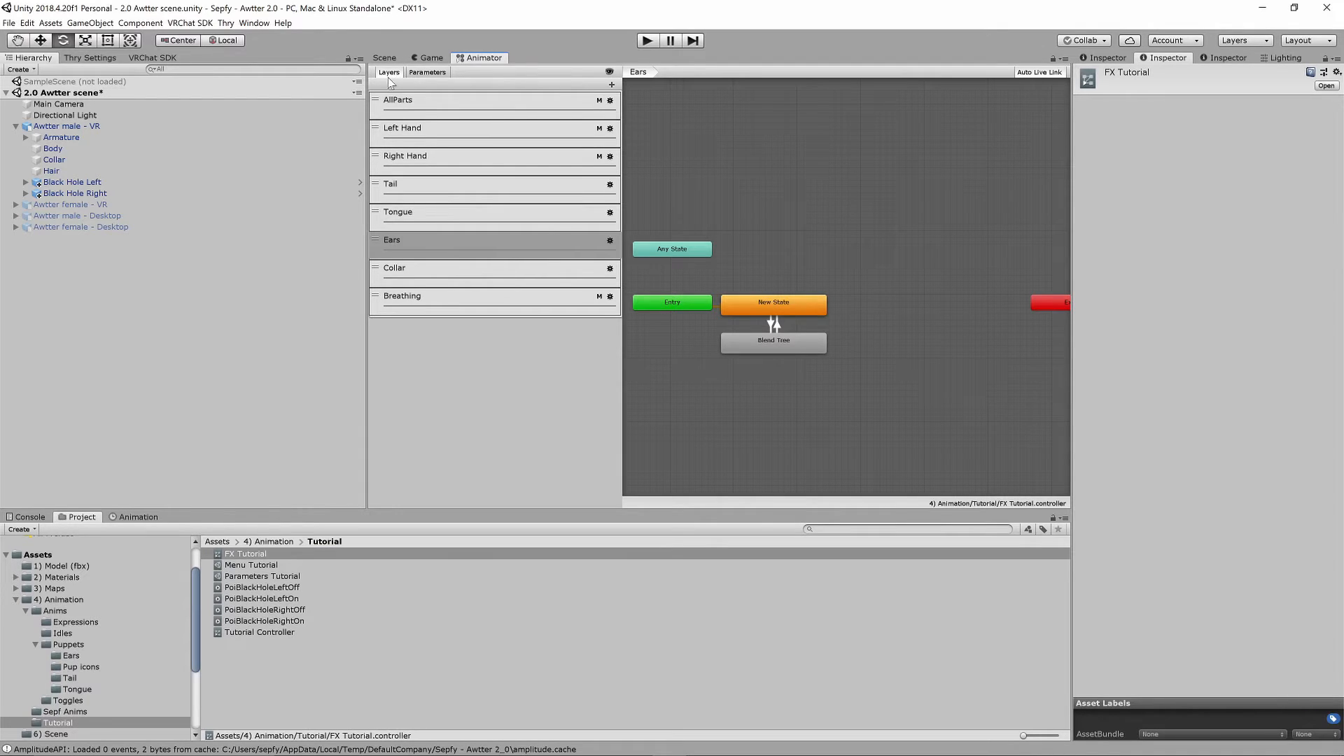
click(434, 74)
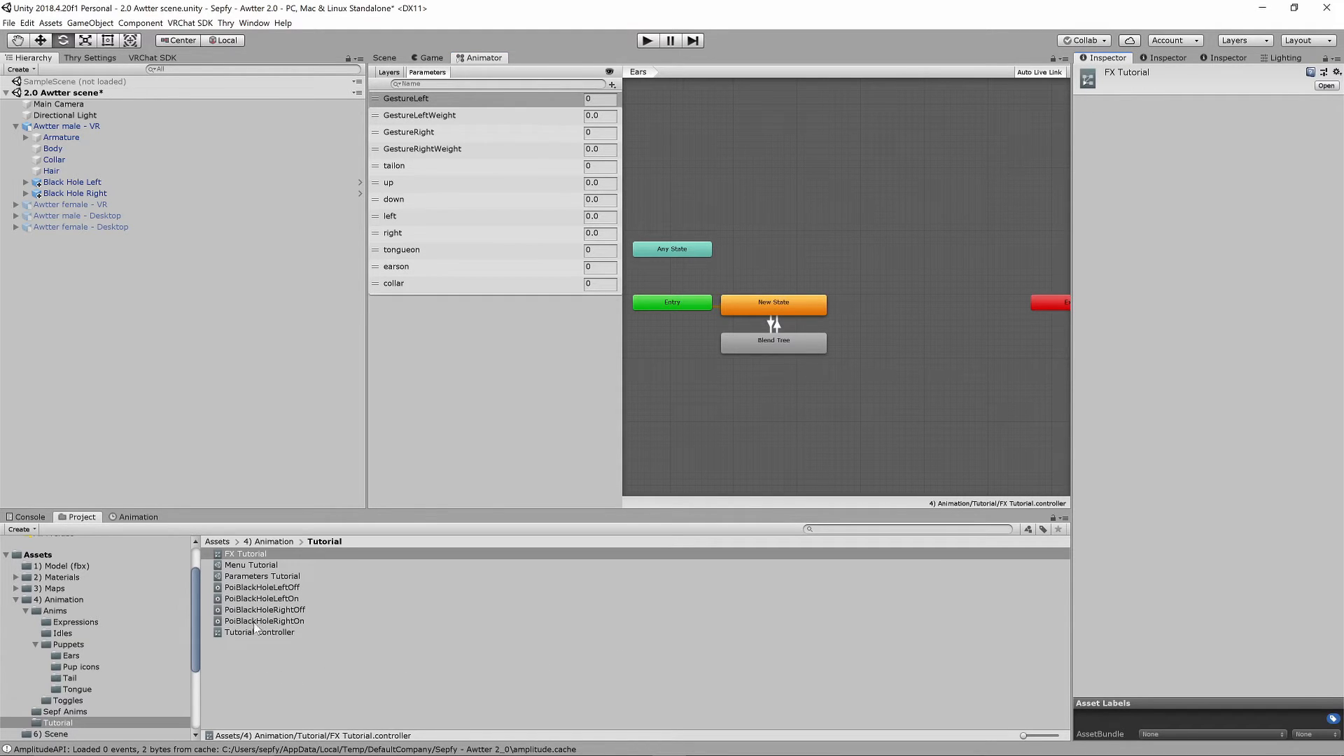
- Add an Int parameter to the FX Tutorial controller with the name poiblackholeleft, copied from Parameter 12 of the Parameters Tutorial asset
click(272, 577)
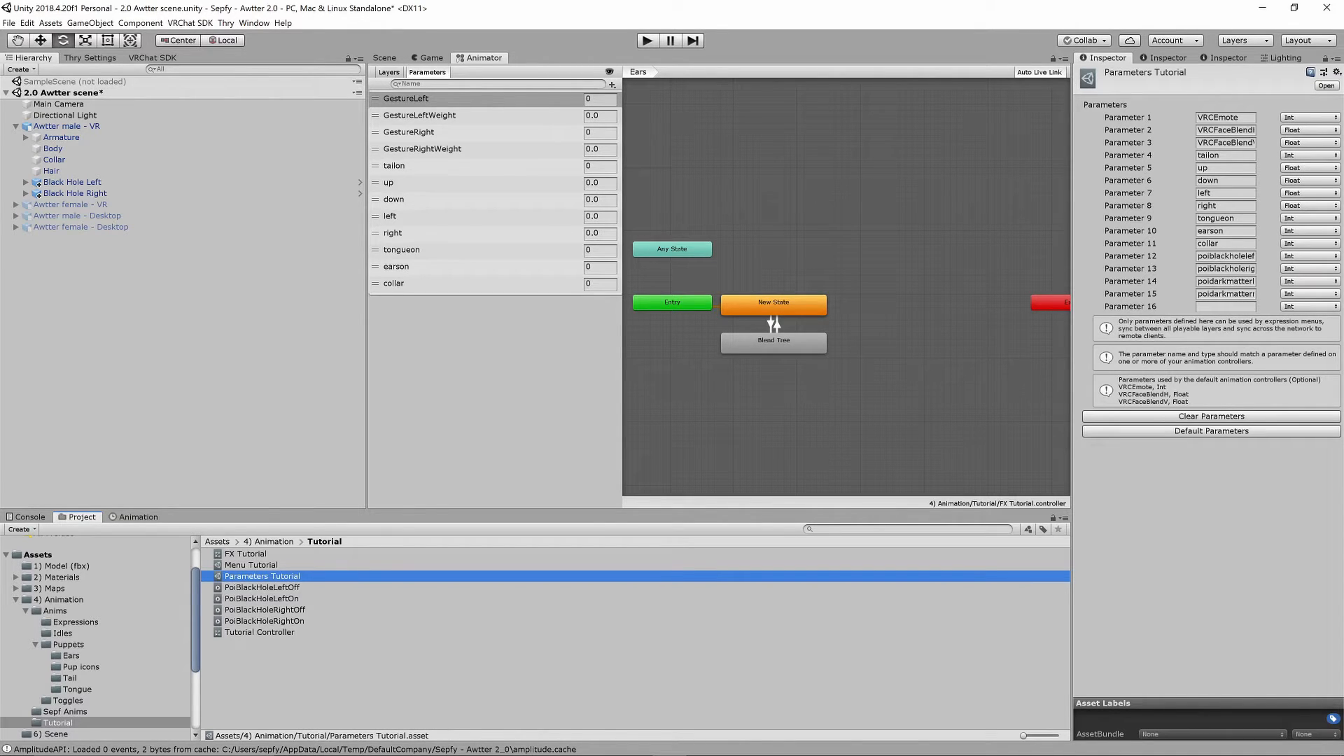
click(1223, 256)
key(ctrl+c)
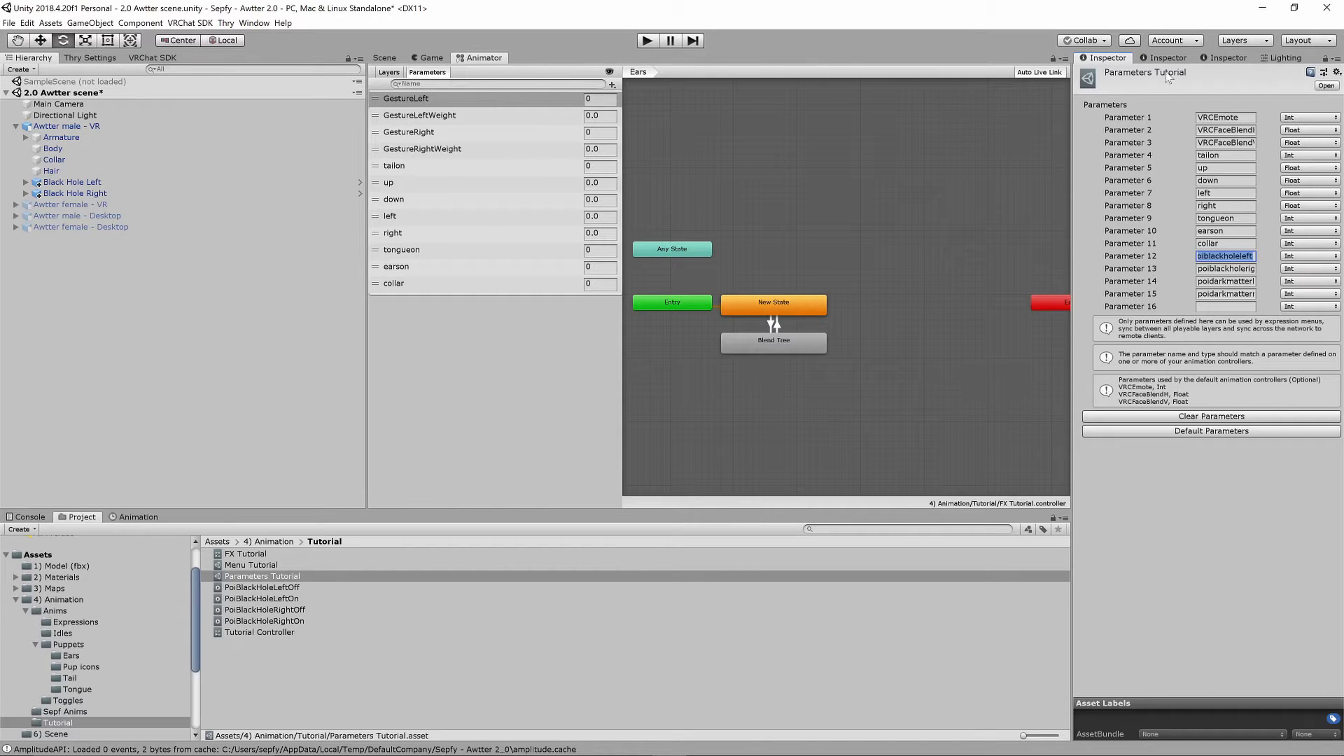
click(612, 85)
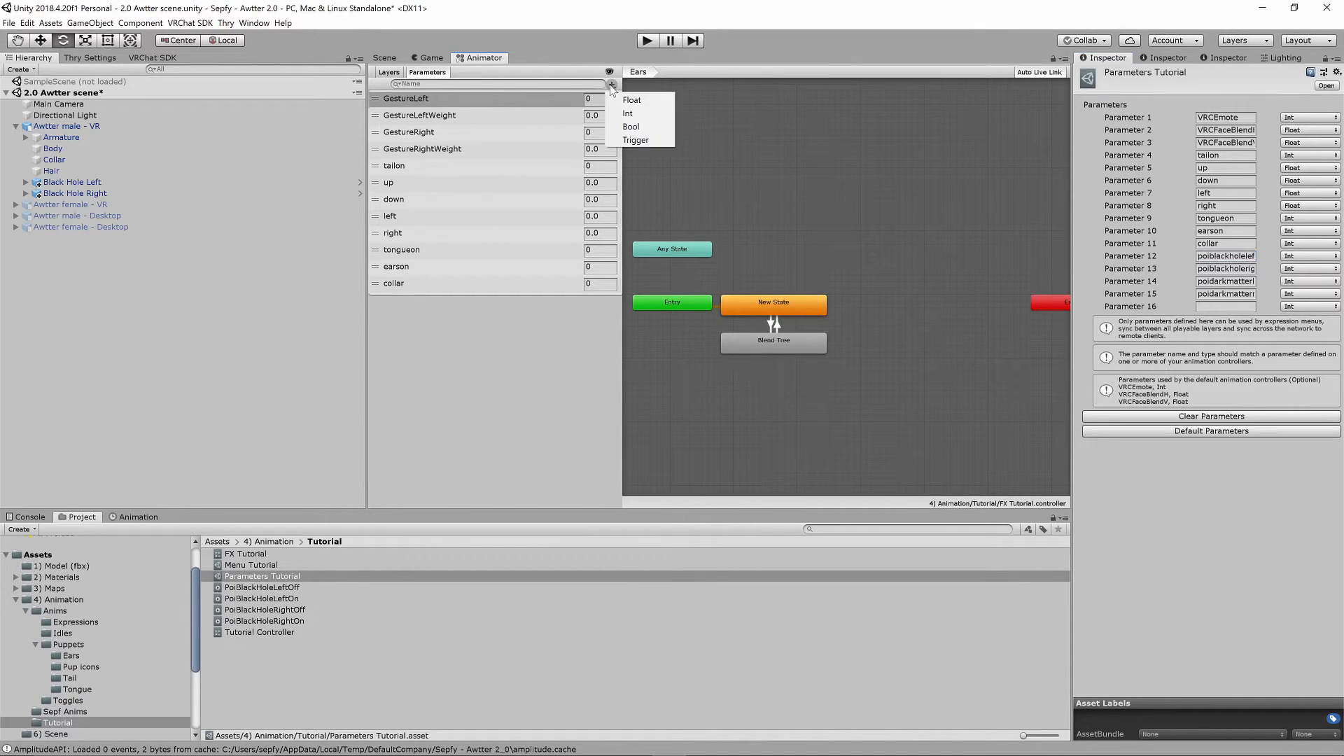
click(628, 113)
key(ctrl+v)
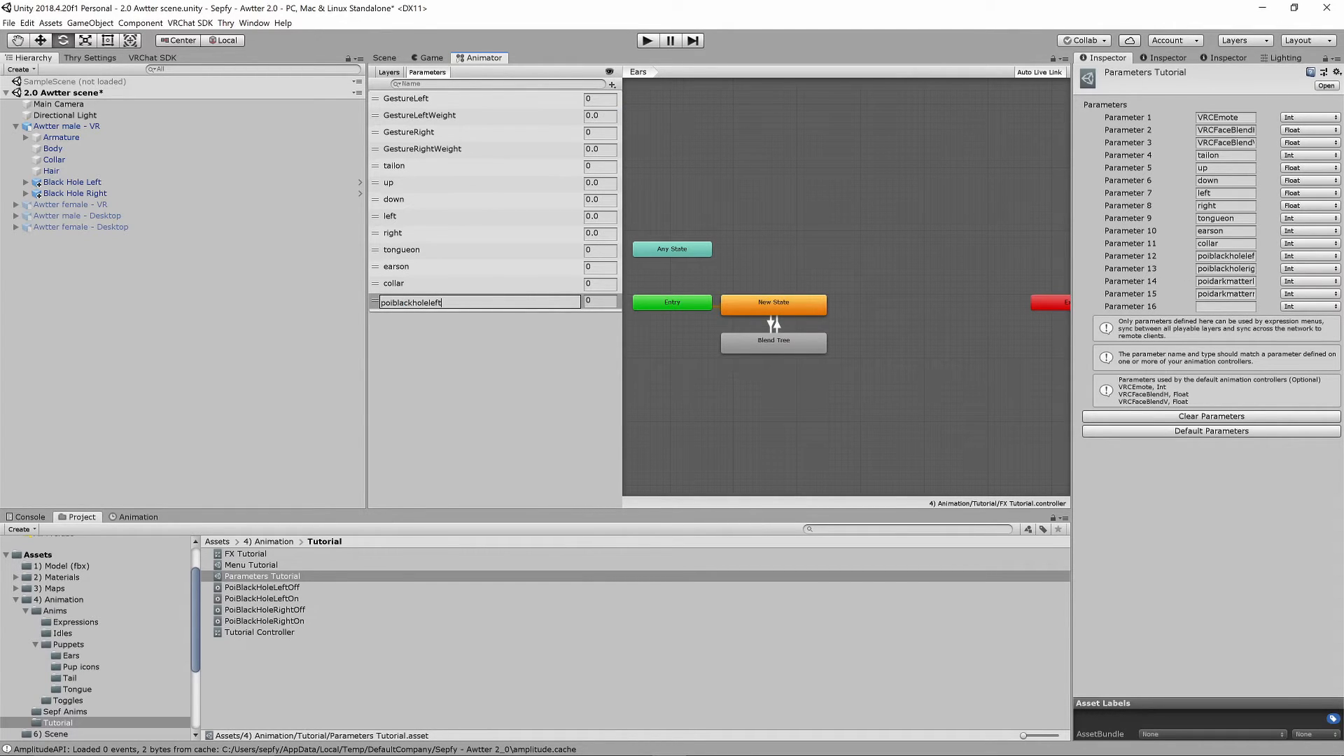
key(Return)
- Add an Int parameter named poiblackholeright to the FX Tutorial controller
click(612, 84)
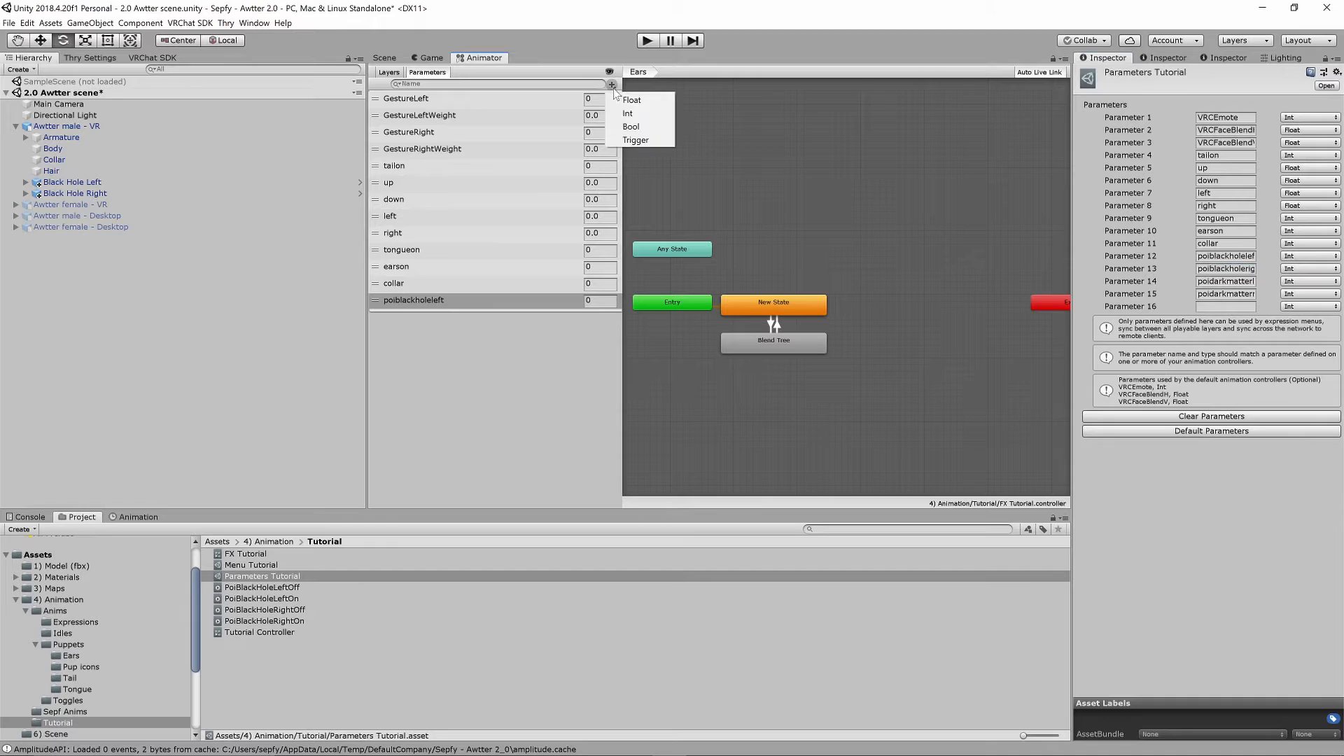
click(628, 113)
text(poiblackholeright)
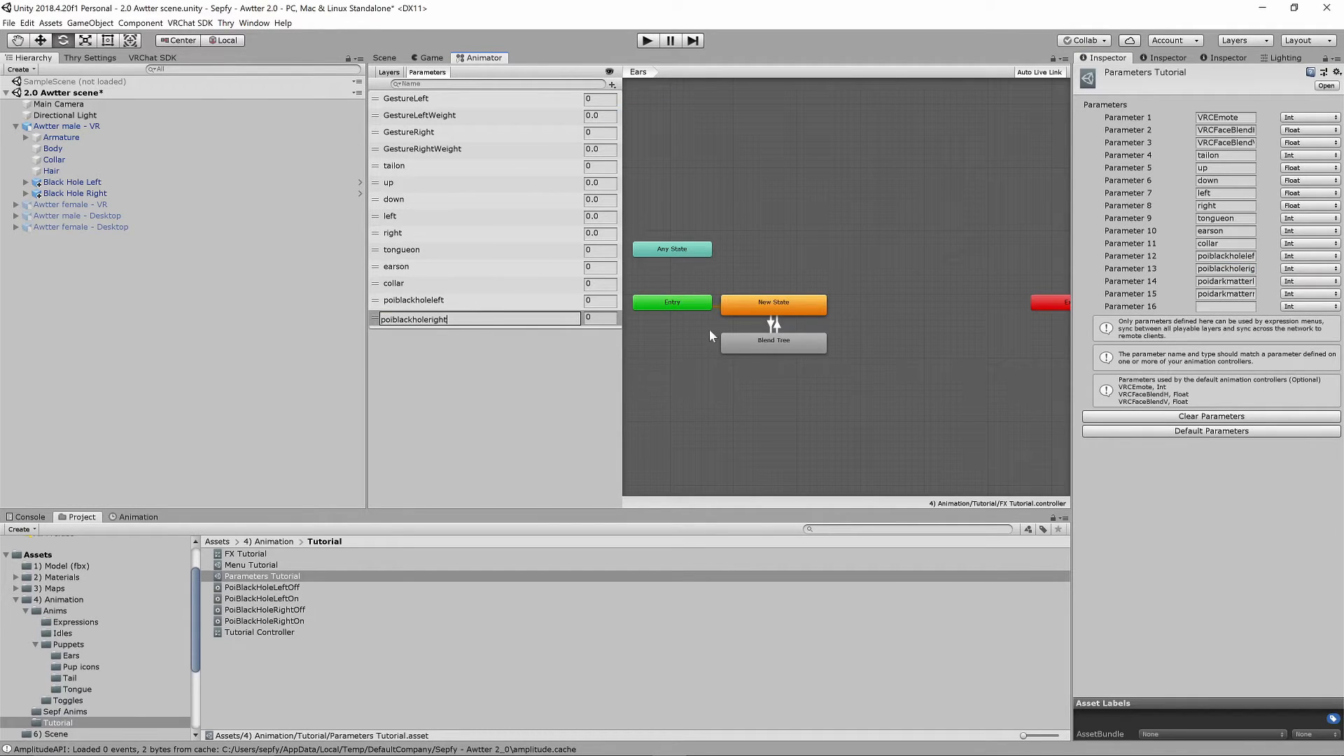
- Add an Int parameter to the controller with the name poidarkmatterleft, copied from Parameter 14 of the Parameters Tutorial asset
click(1225, 281)
key(ctrl+c)
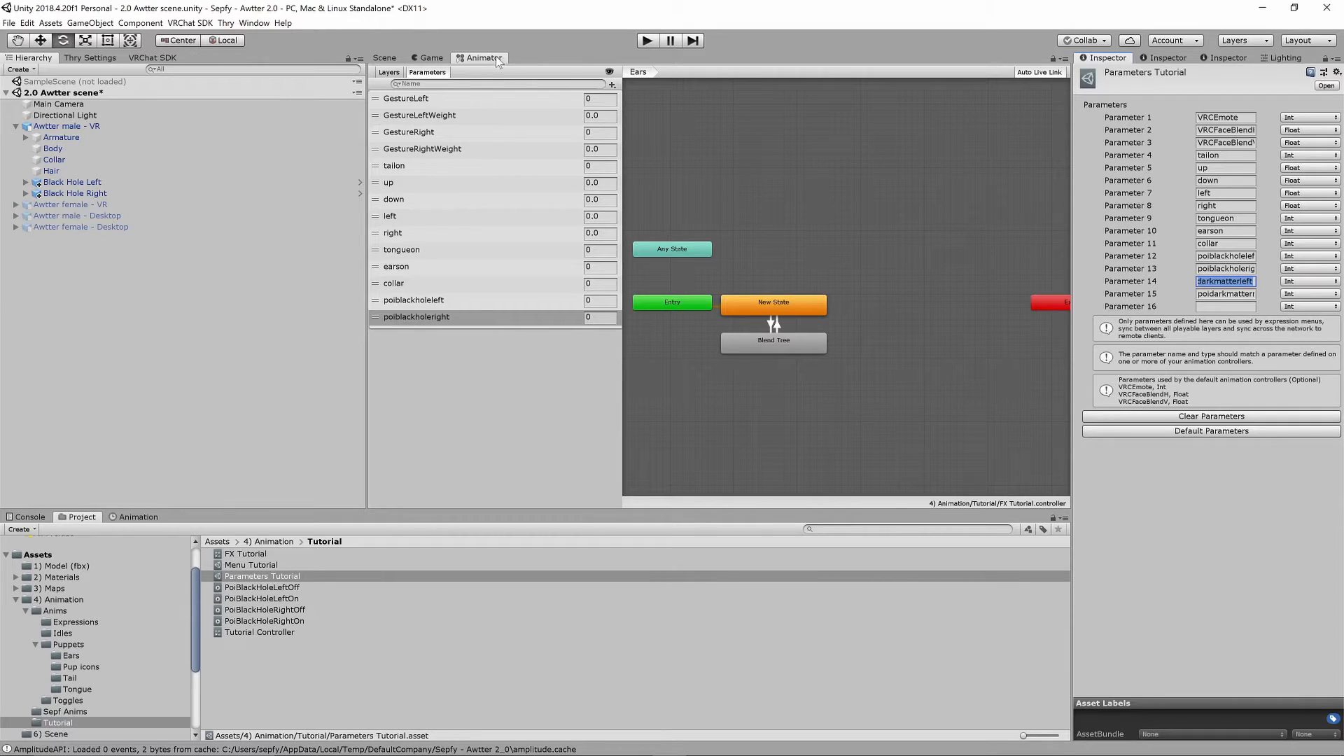
click(612, 84)
click(627, 110)
key(ctrl+v)
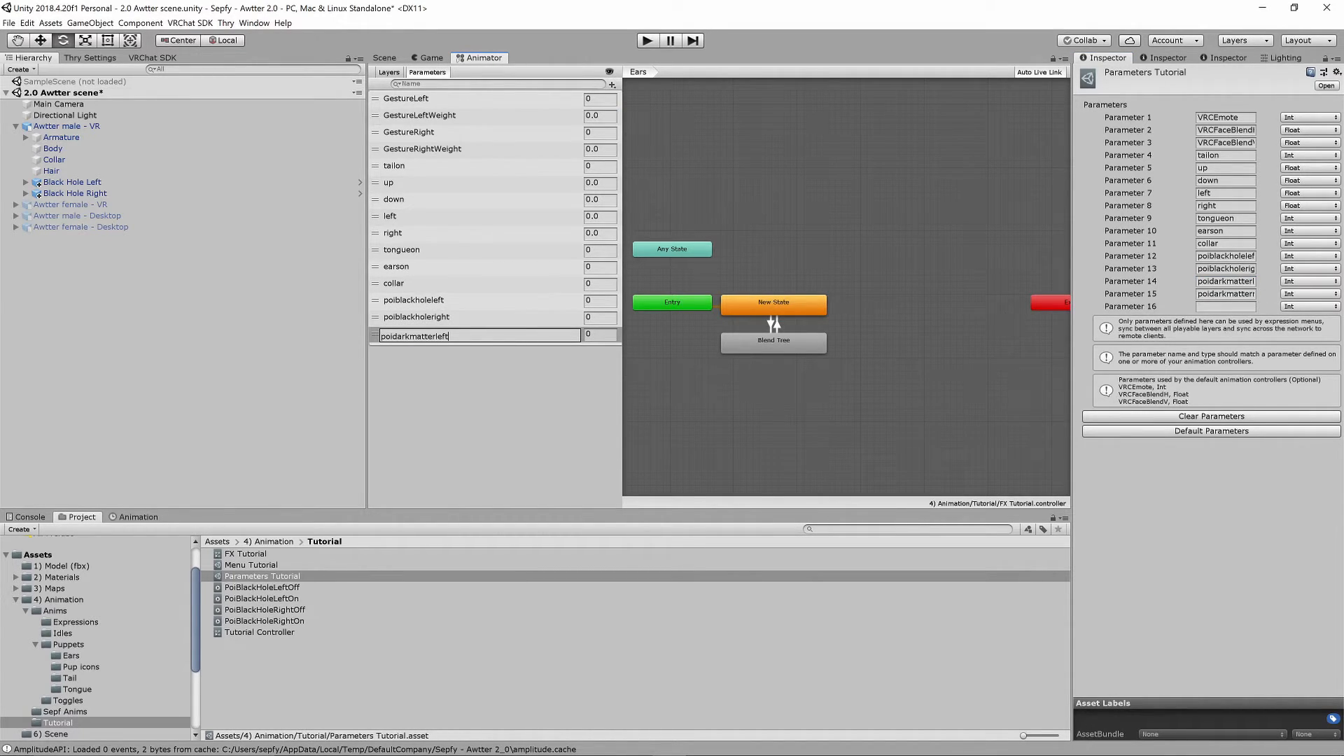
- Add an Int parameter named poidarkmatterright to the FX Tutorial controller
click(1235, 294)
click(612, 84)
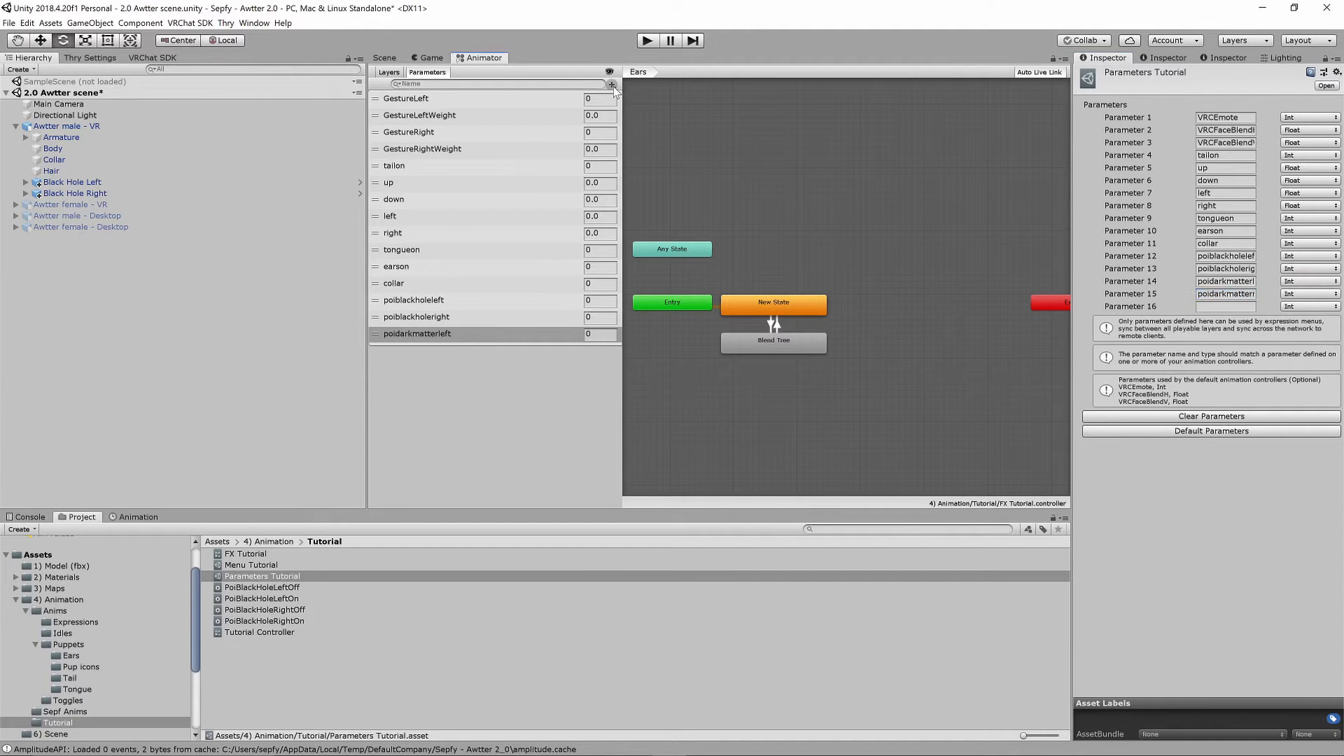
click(629, 117)
text(poidarkmatterright)
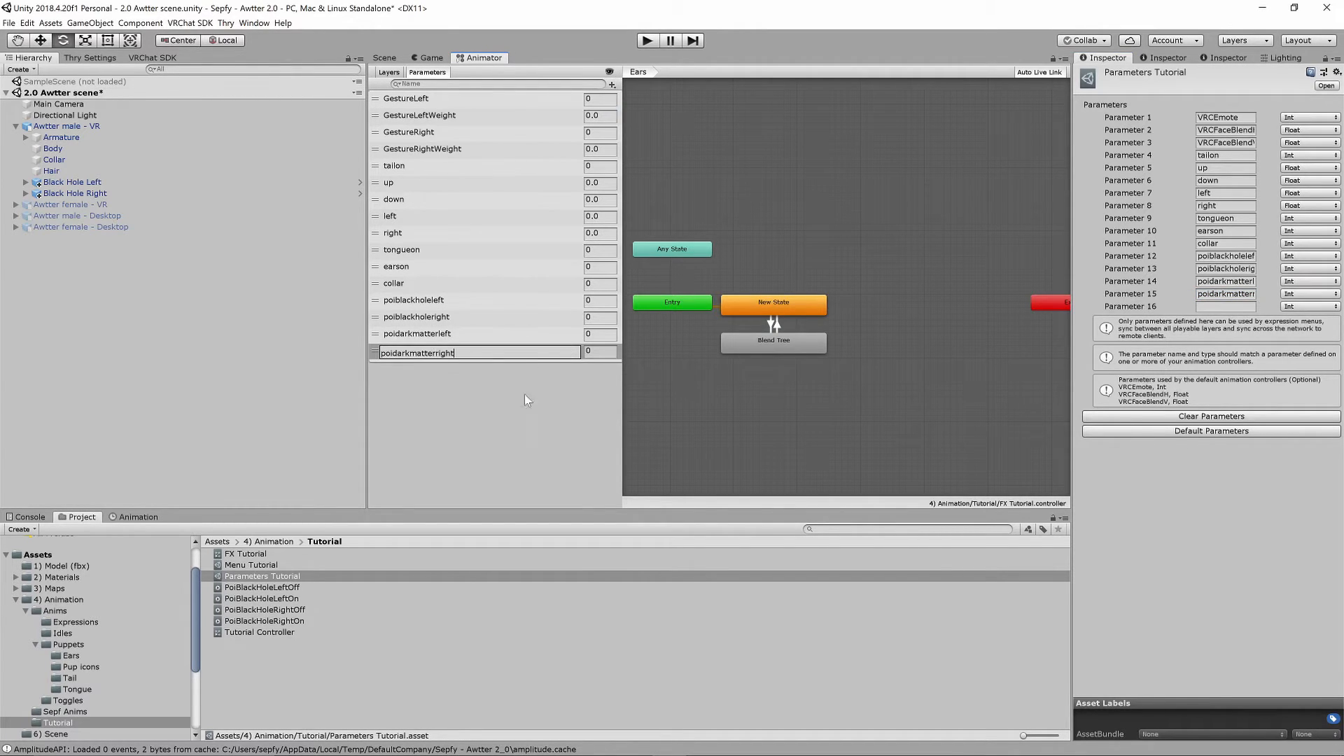
click(481, 414)
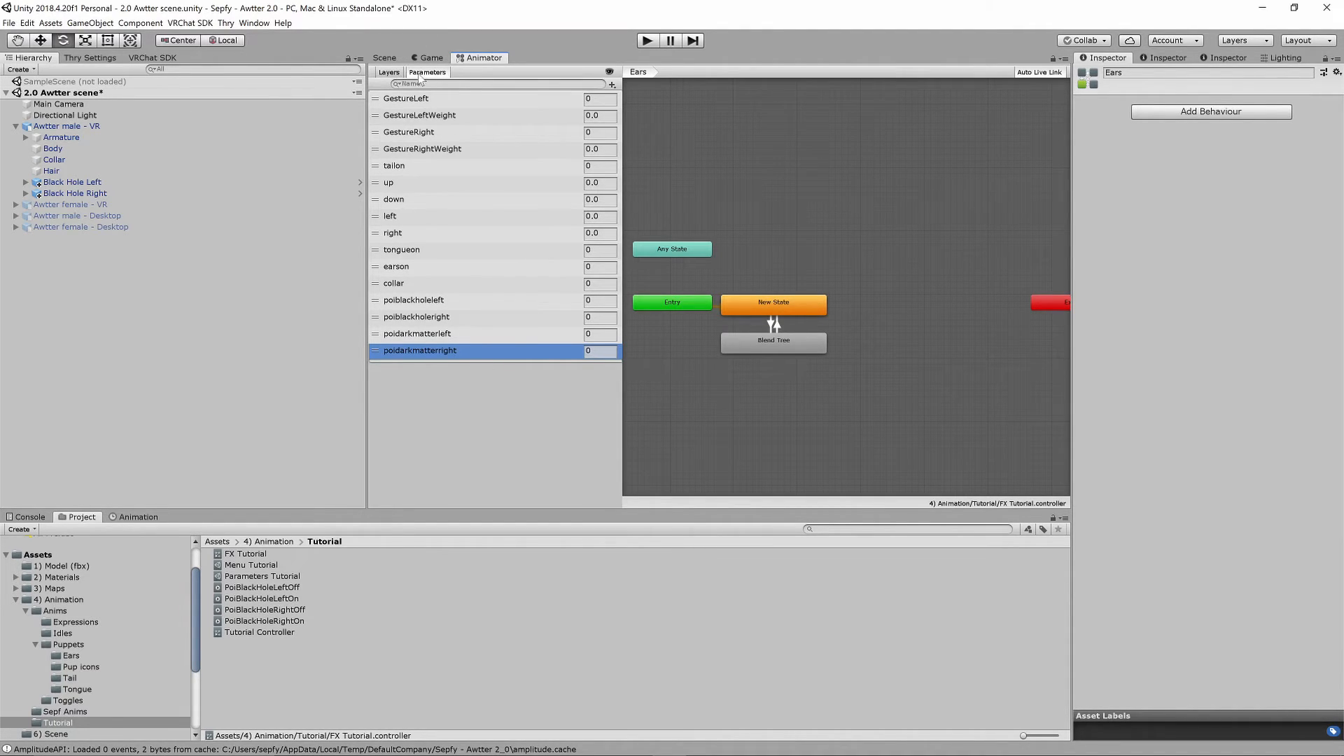
- Add two layers named PoiBlackHoleLeft and PoiBlackHoleRight to the FX Tutorial controller
click(388, 72)
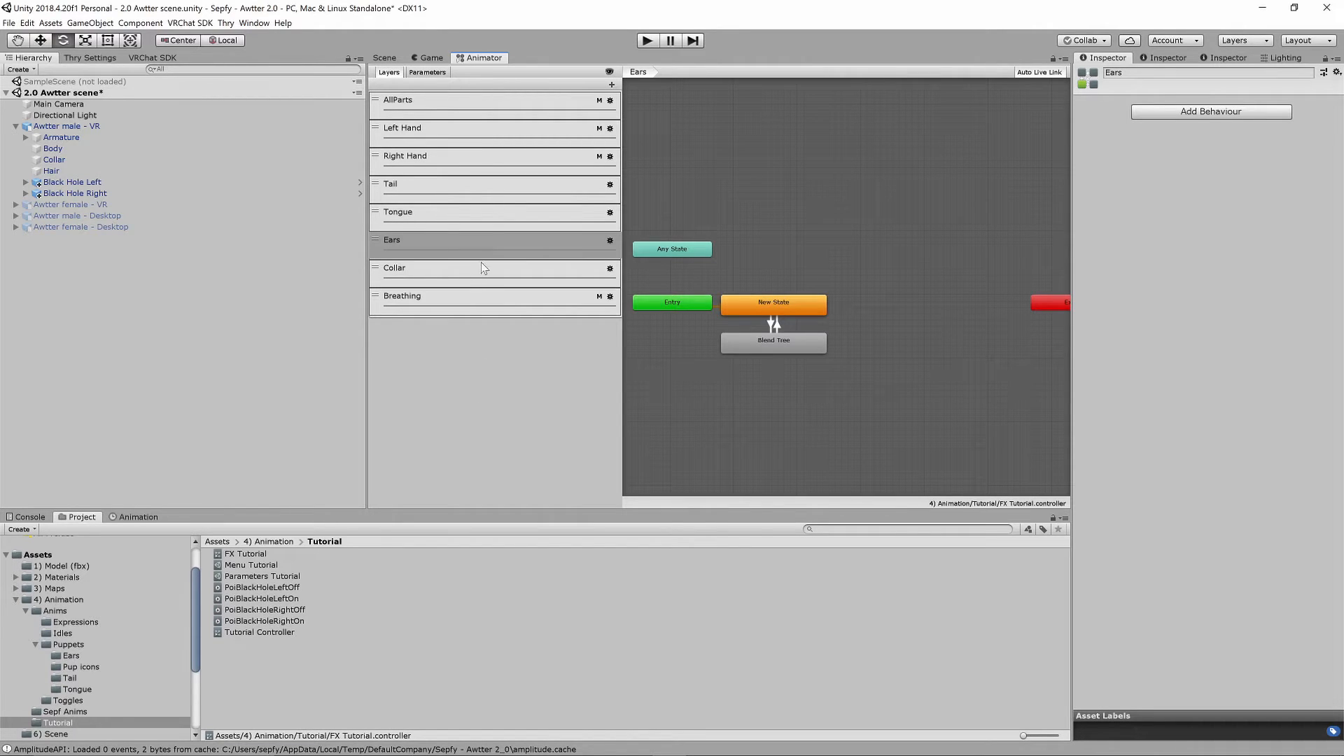
click(612, 85)
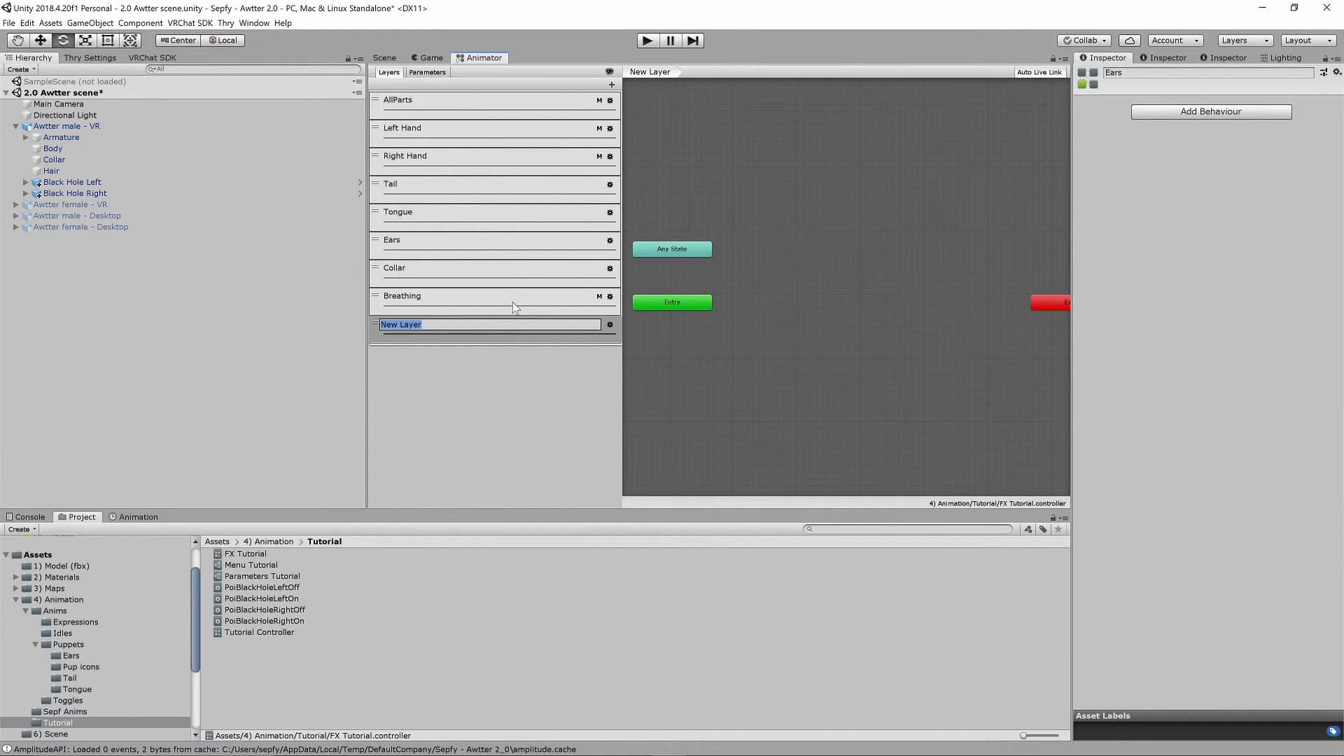
text(PoiBlackHoleLeft)
key(Return)
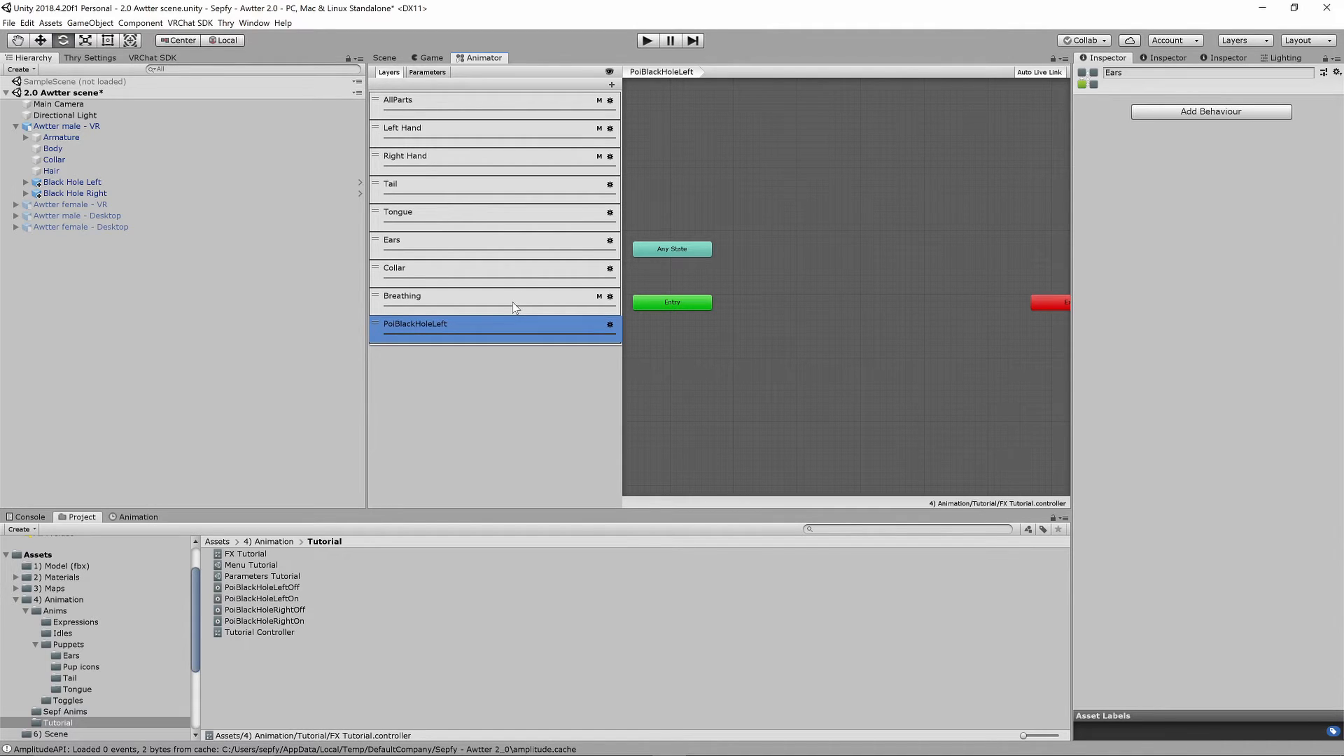
click(613, 85)
text(PoiBlackHoleRight)
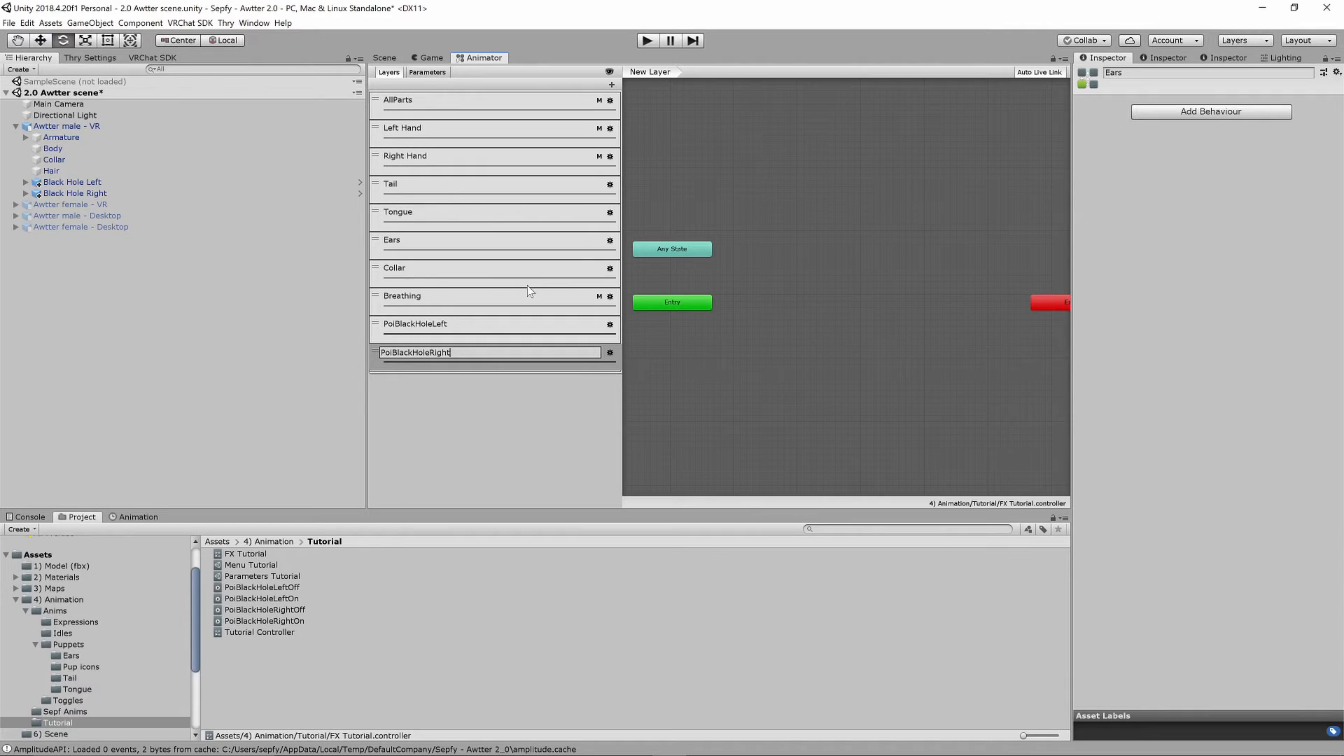
key(Return)
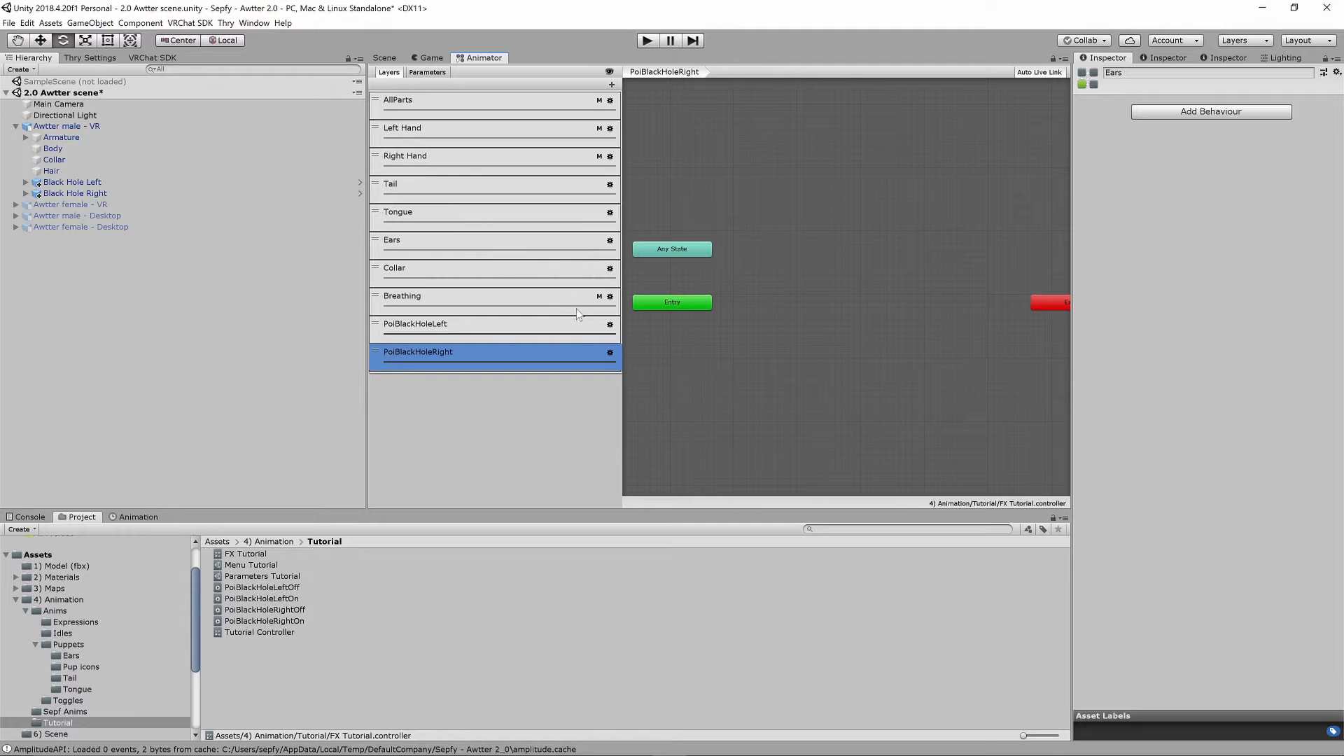
- Set the weight of the PoiBlackHoleLeft and PoiBlackHoleRight layers to 1
click(609, 326)
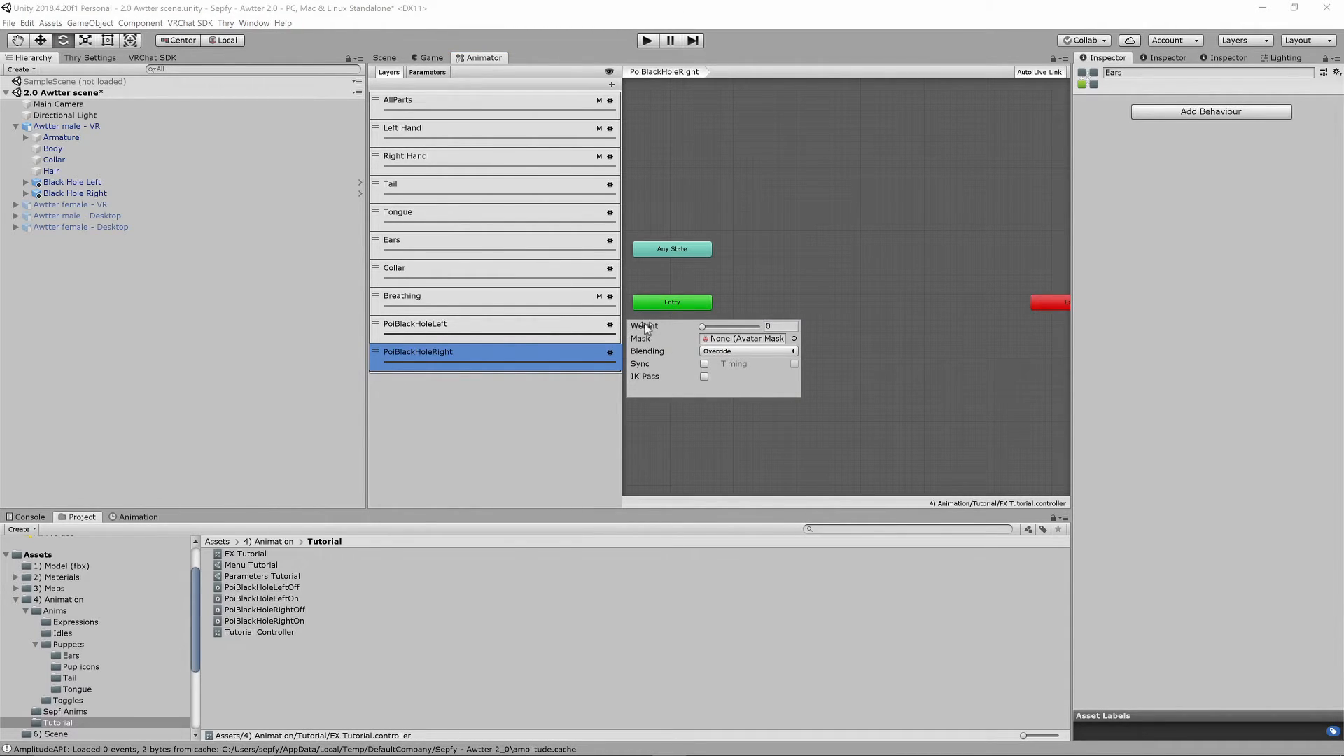
drag(702, 327, 759, 327)
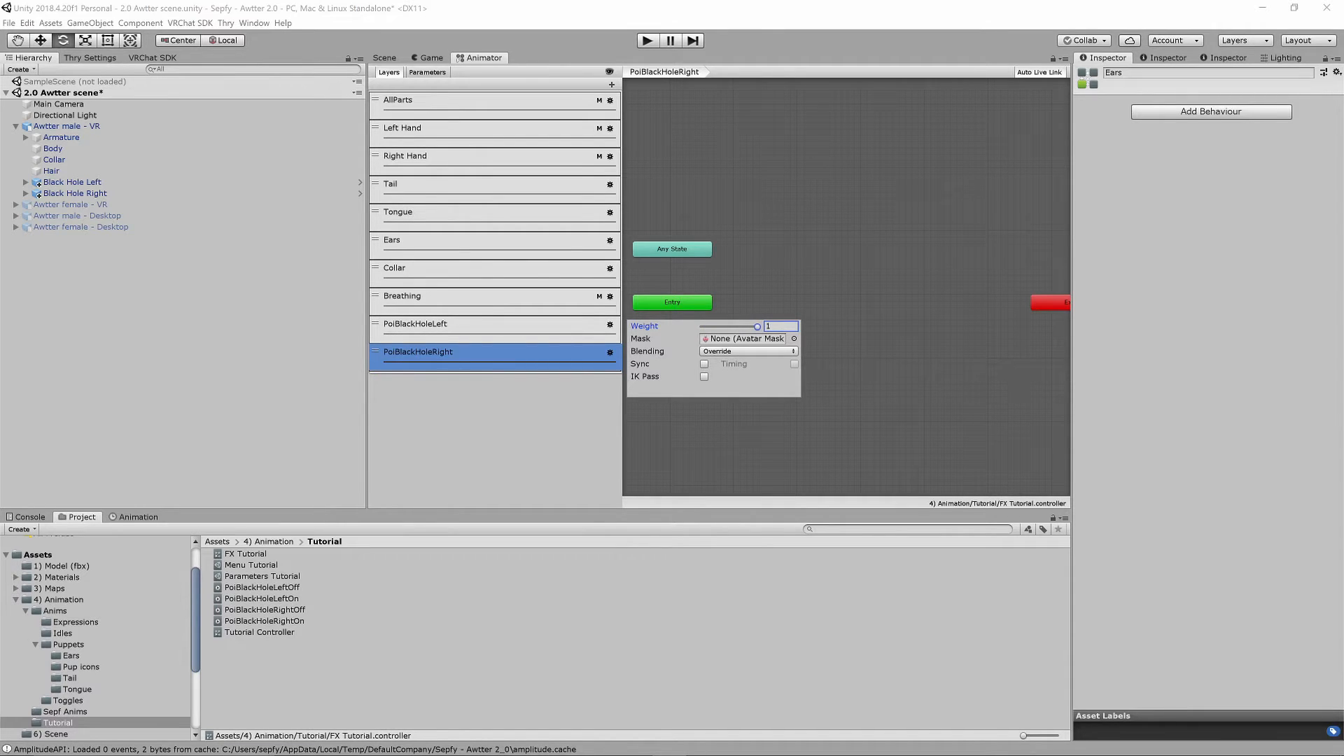
click(612, 354)
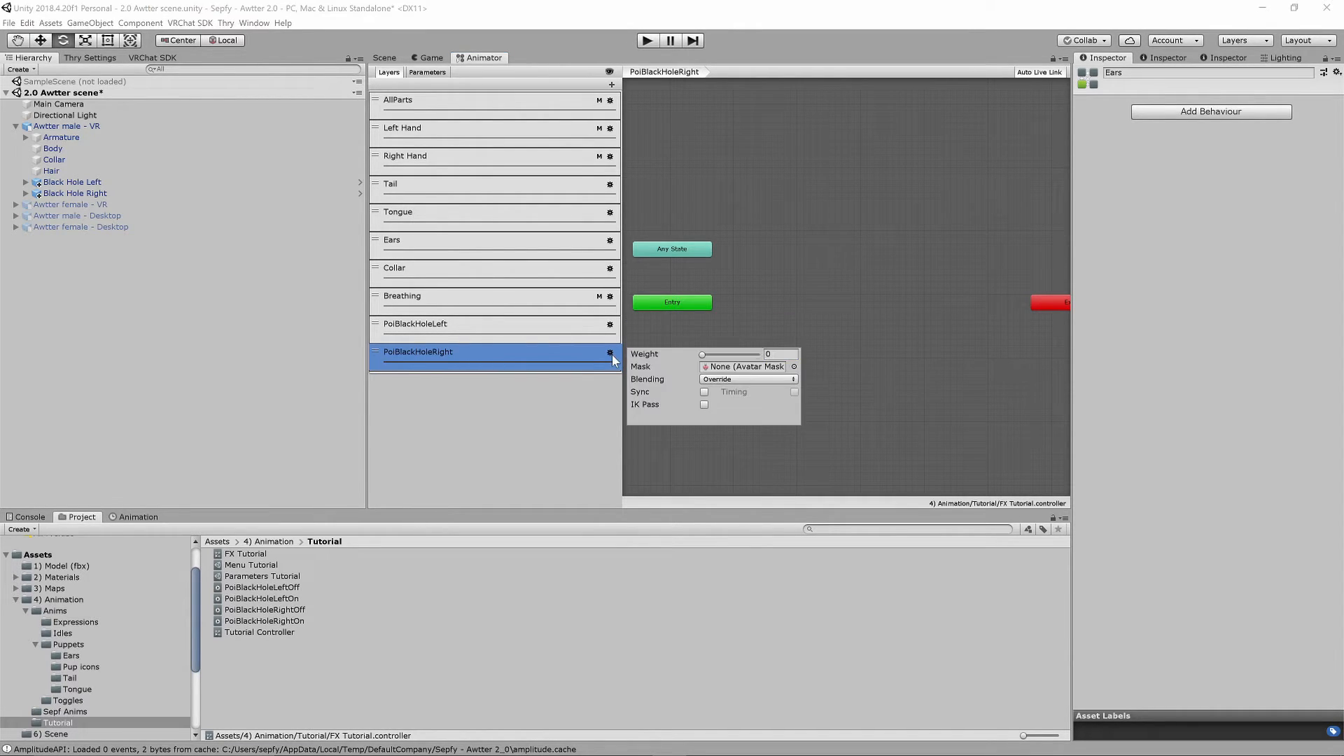
drag(703, 354, 759, 354)
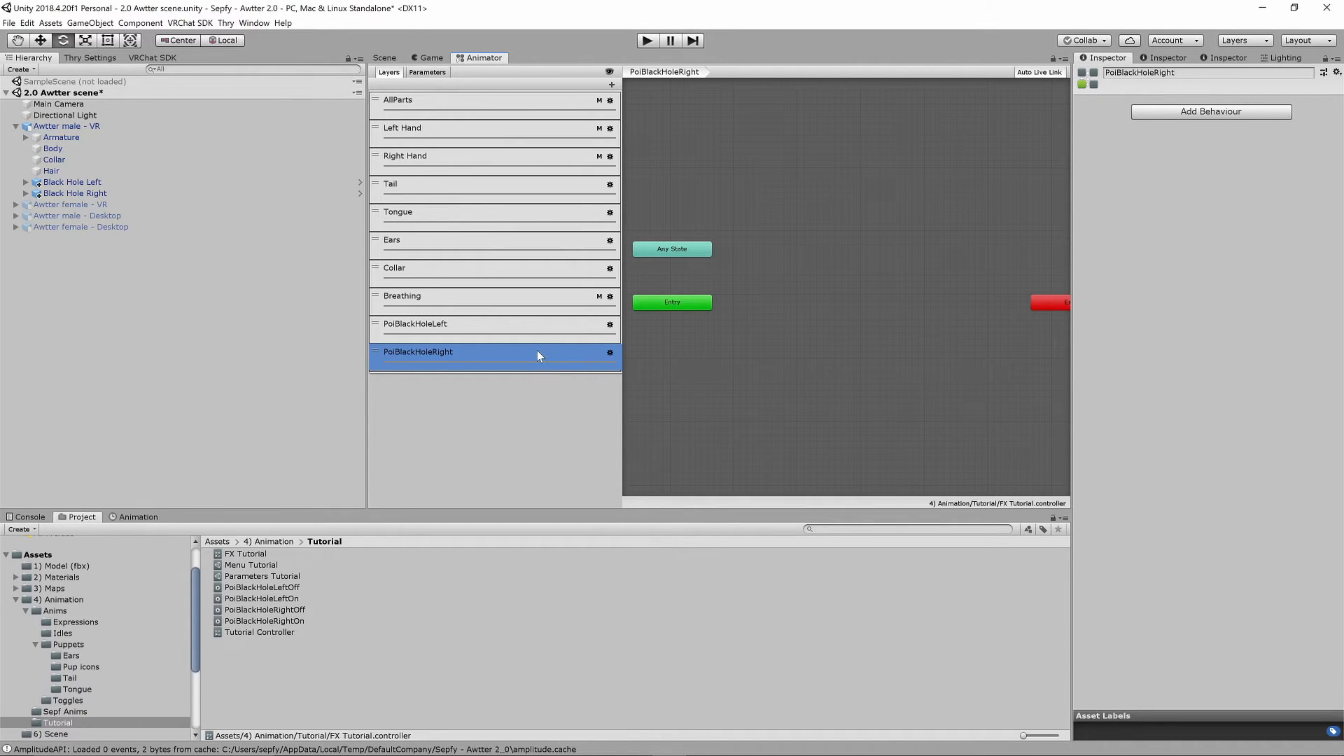
- Place the PoiBlackHoleLeftOff clip as default state and the PoiBlackHoleLeftOn clip beside it in the PoiBlackHoleLeft layer
click(532, 324)
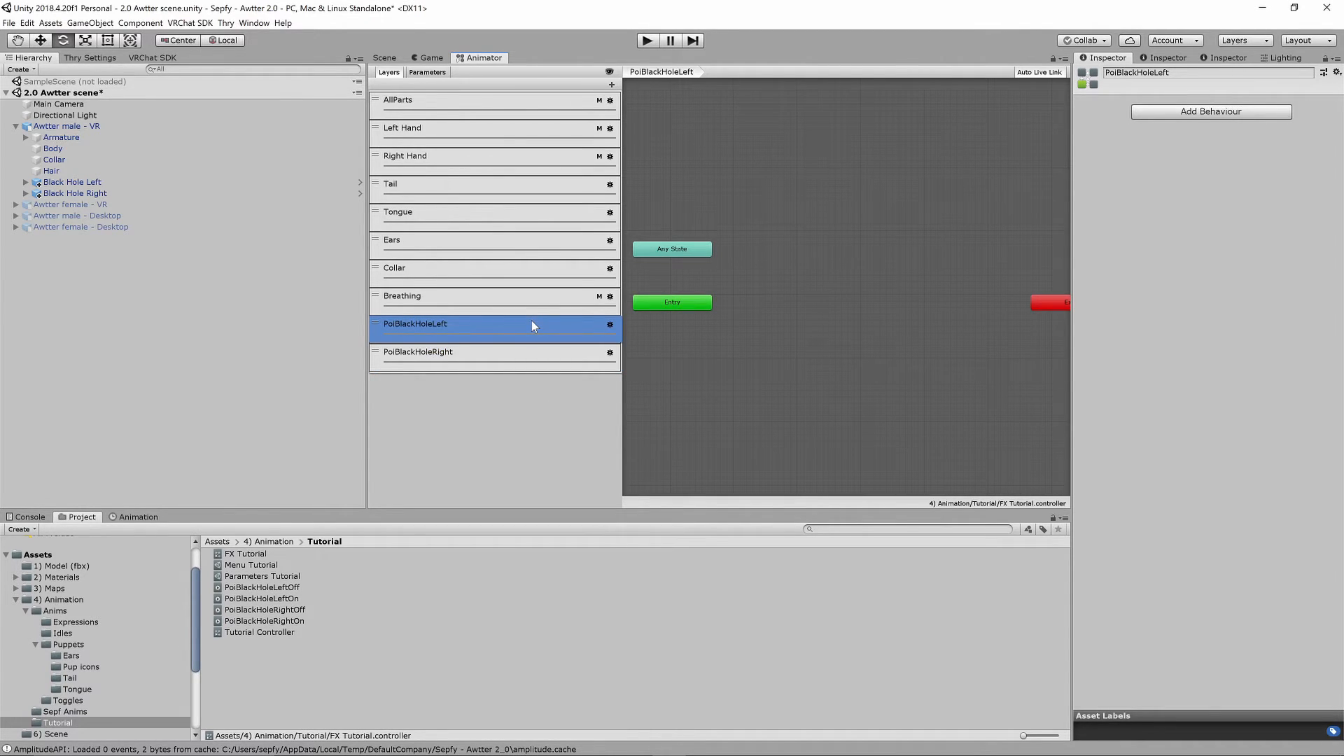
click(479, 359)
click(487, 323)
drag(268, 588, 762, 304)
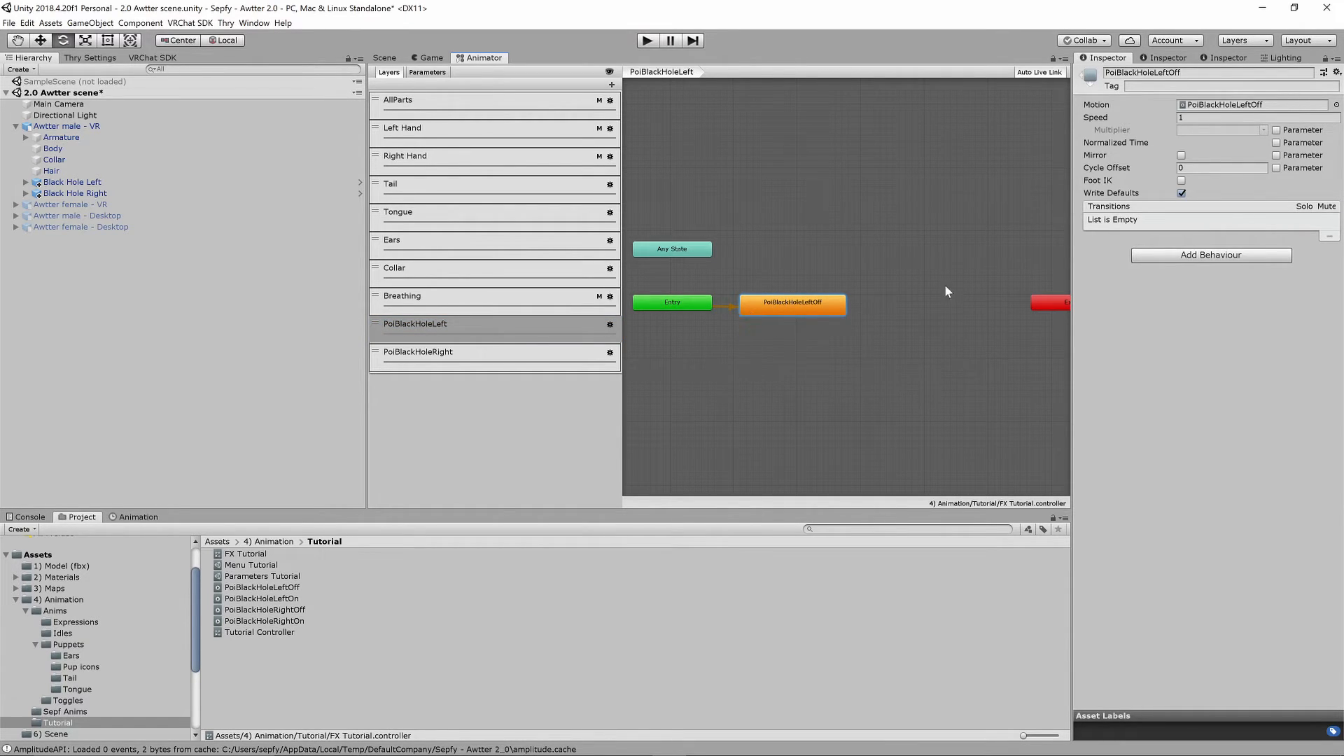
click(1218, 104)
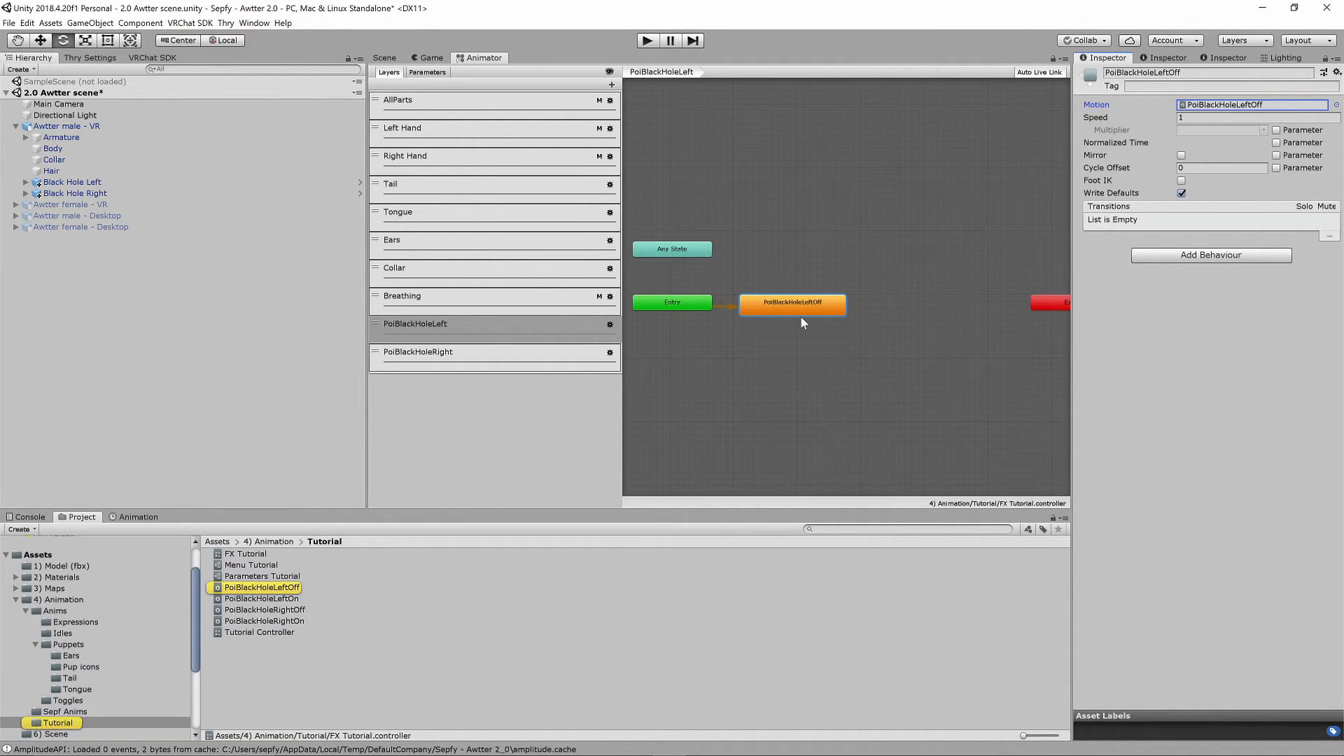
drag(262, 599, 922, 308)
click(925, 314)
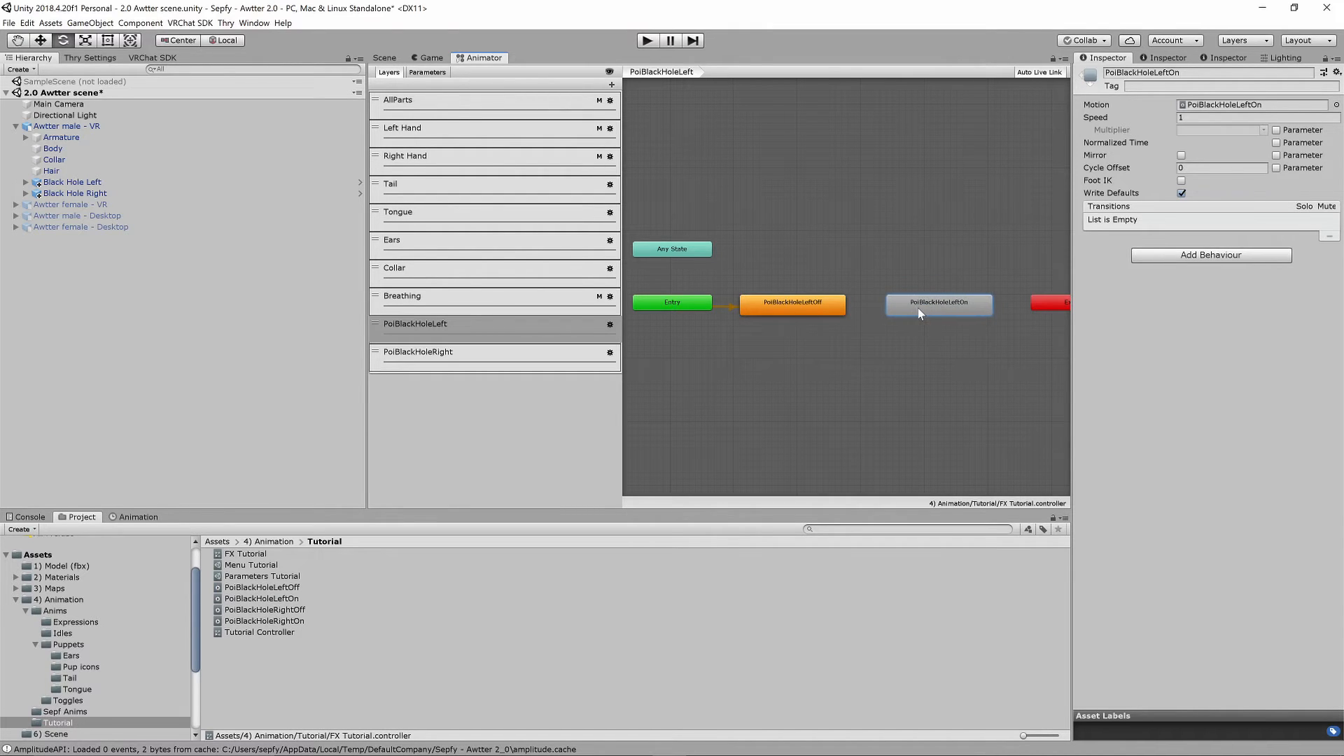
- Create transitions in both directions between the PoiBlackHoleLeftOff and PoiBlackHoleLeftOn states
right_click(809, 312)
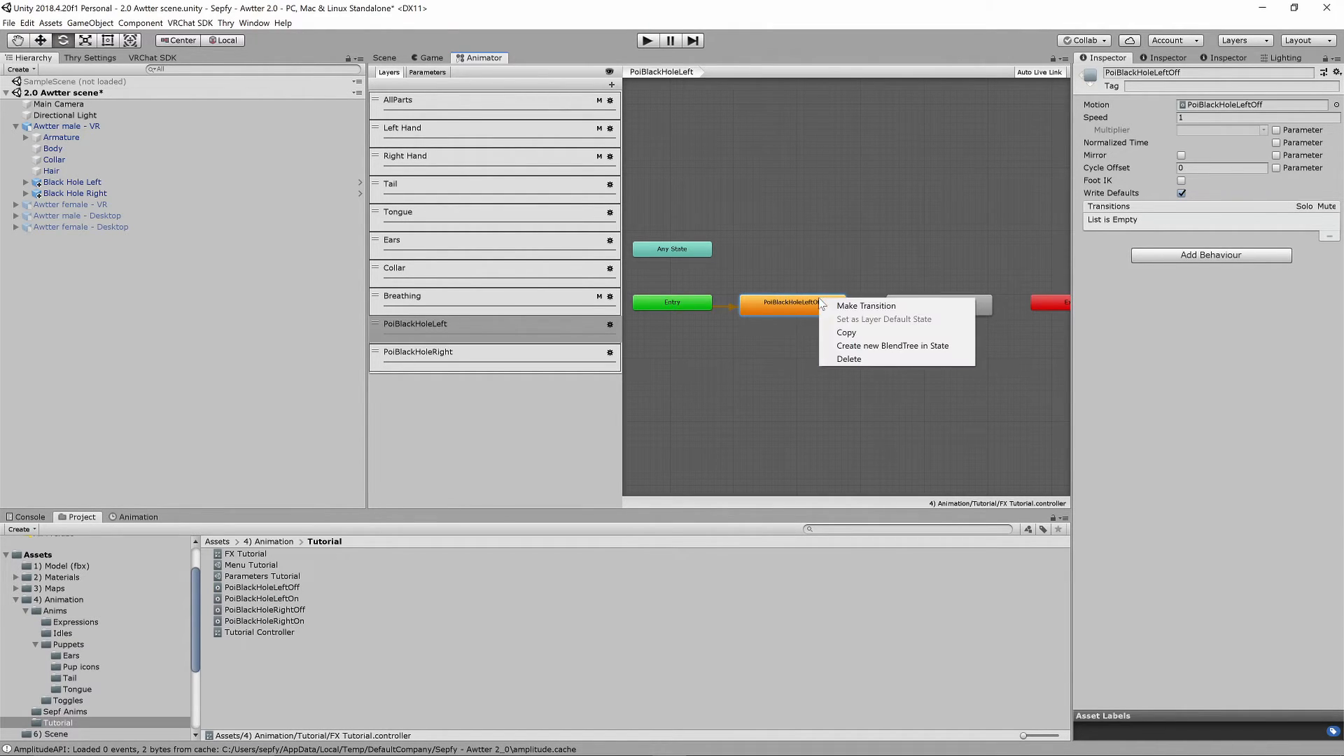
click(816, 351)
click(921, 304)
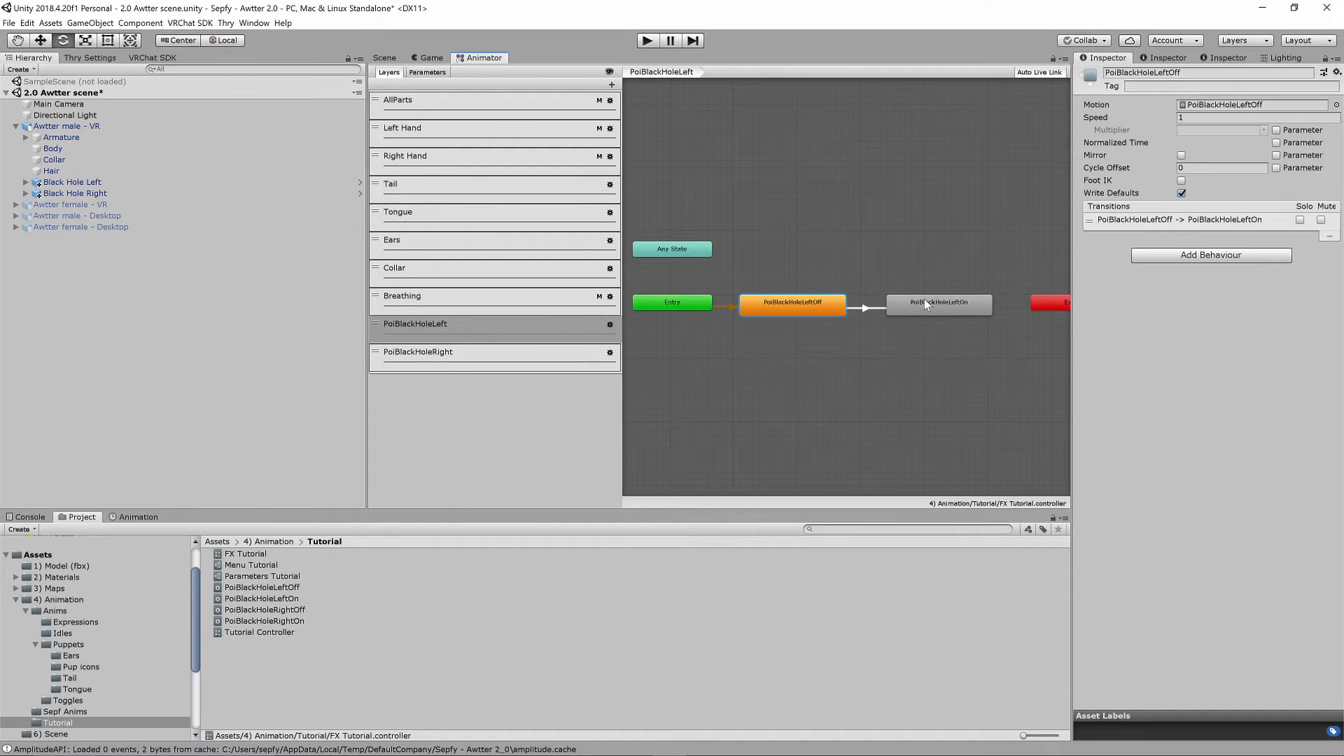
click(930, 307)
right_click(930, 307)
click(954, 313)
click(809, 305)
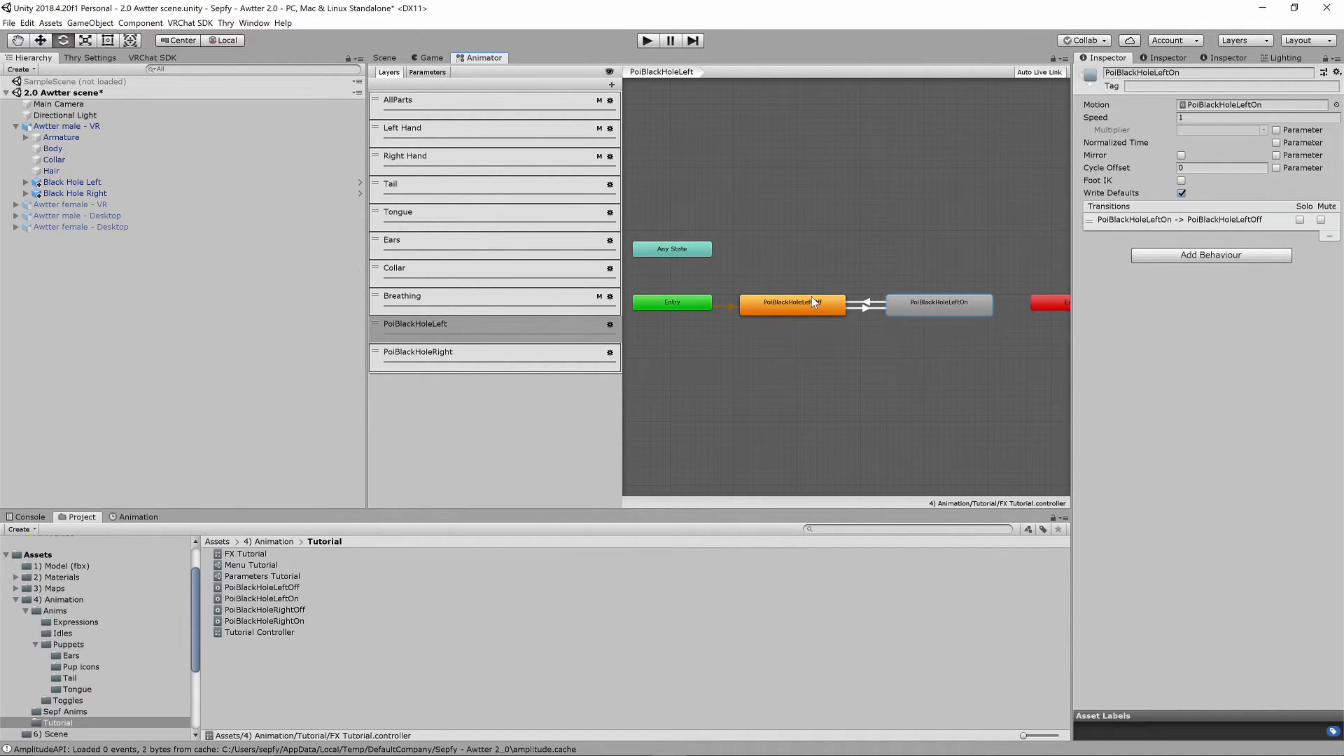
- Add the condition poiblackholeleft Equals 1 to the transition from PoiBlackHoleLeftOff to PoiBlackHoleLeftOn
click(865, 307)
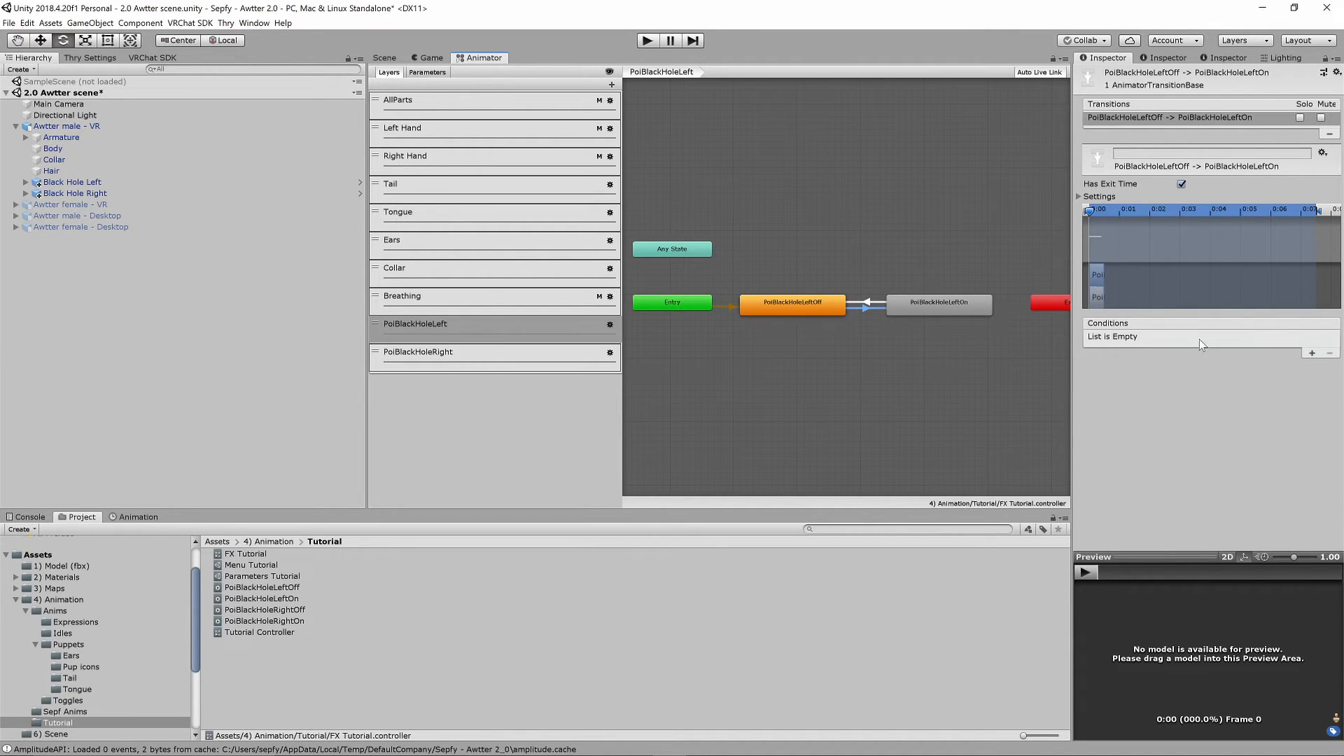
click(1313, 353)
click(1175, 337)
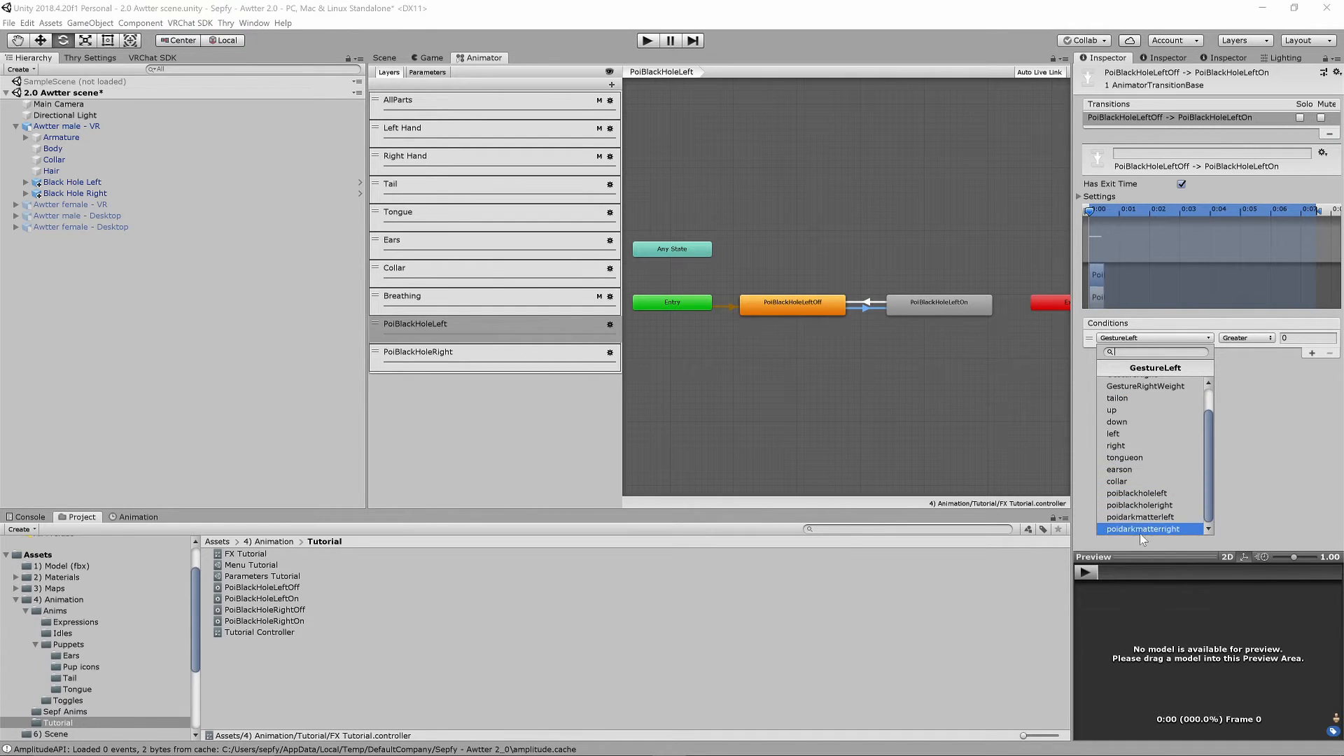
click(1133, 495)
click(1268, 338)
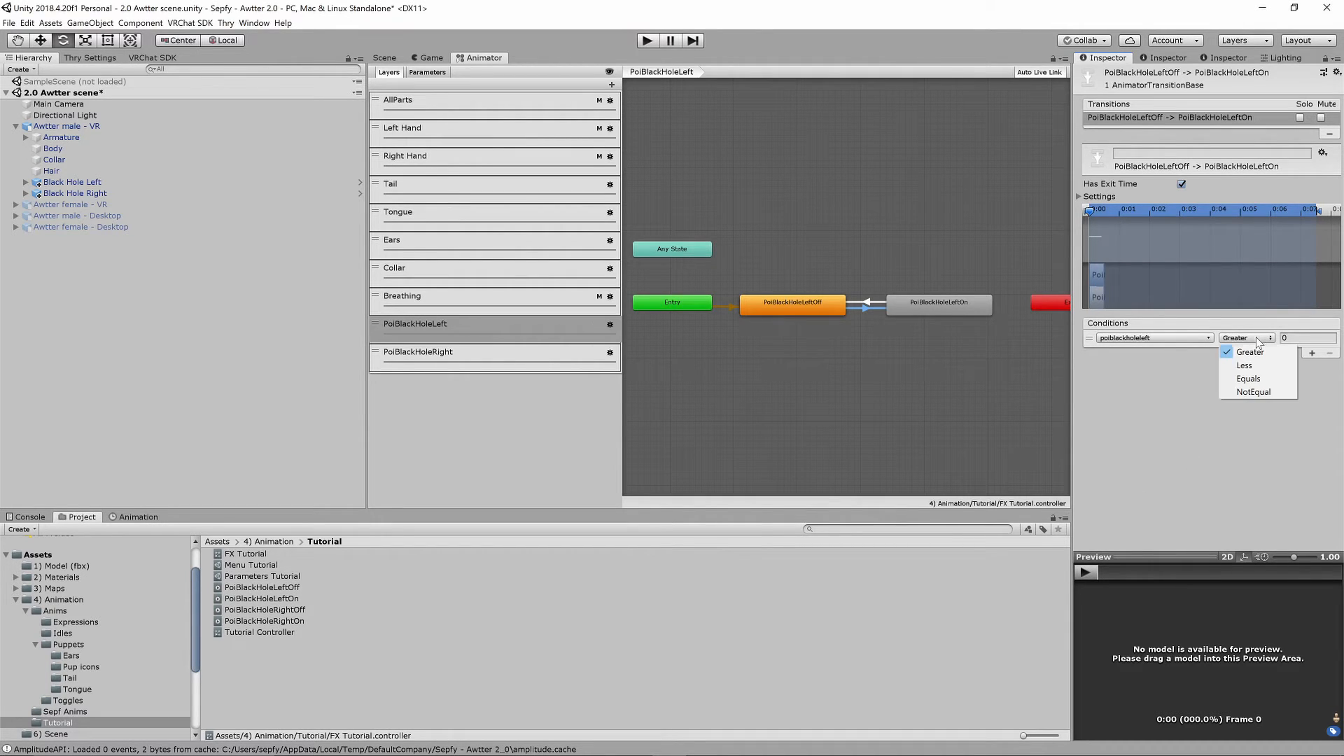
click(1260, 378)
key(Tab)
text(1)
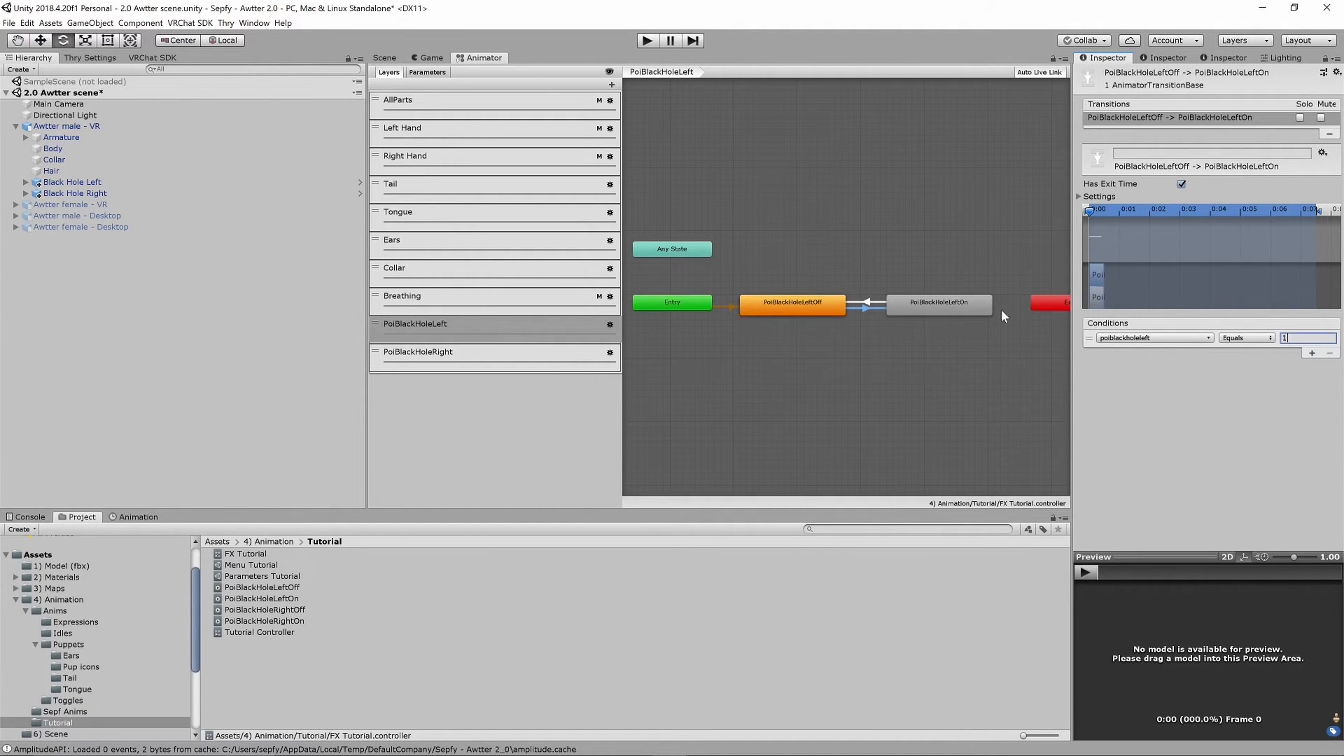
- Add the condition poiblackholeleft Equals 0 to the transition from PoiBlackHoleLeftOn to PoiBlackHoleLeftOff
click(963, 304)
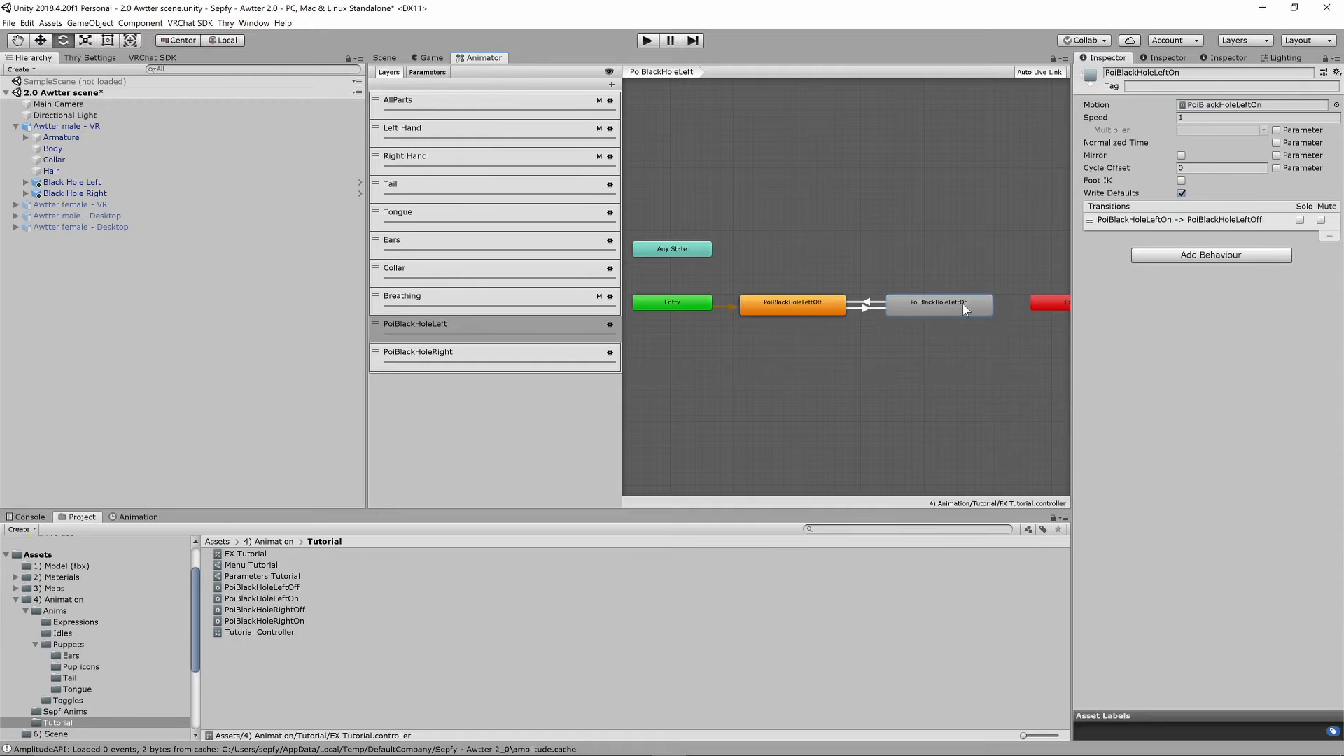
click(872, 307)
click(1313, 352)
click(1154, 338)
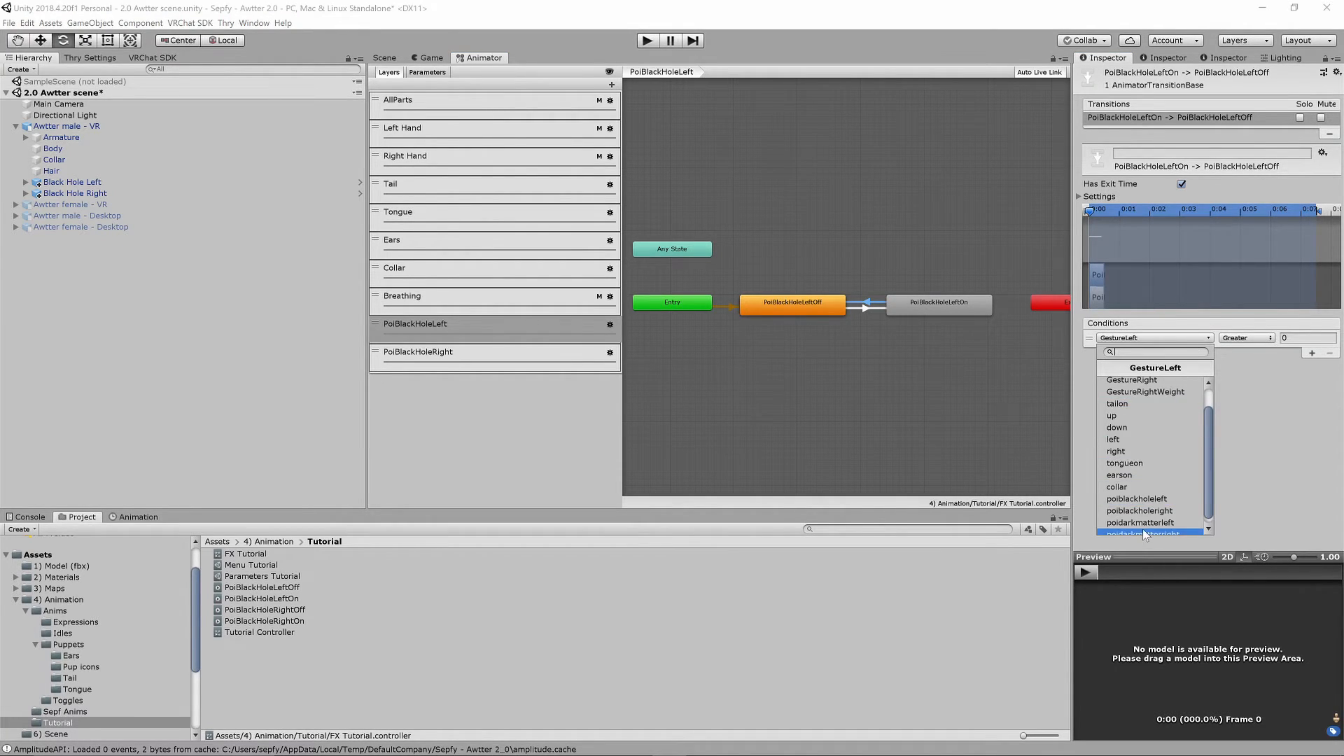
click(1139, 490)
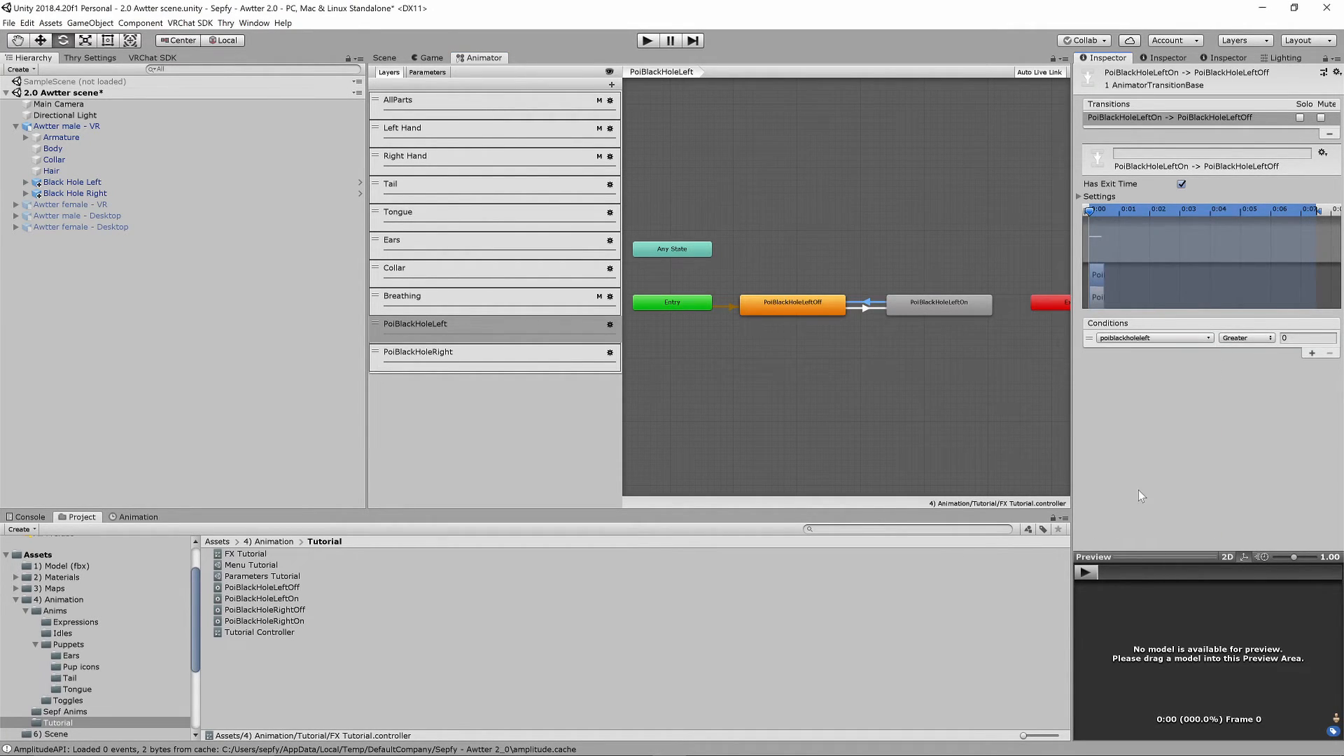
click(1263, 338)
click(1241, 378)
- Place the PoiBlackHoleRightOff clip as default state and the PoiBlackHoleRightOn clip beside it in the PoiBlackHoleRight layer
click(501, 351)
drag(284, 610, 796, 309)
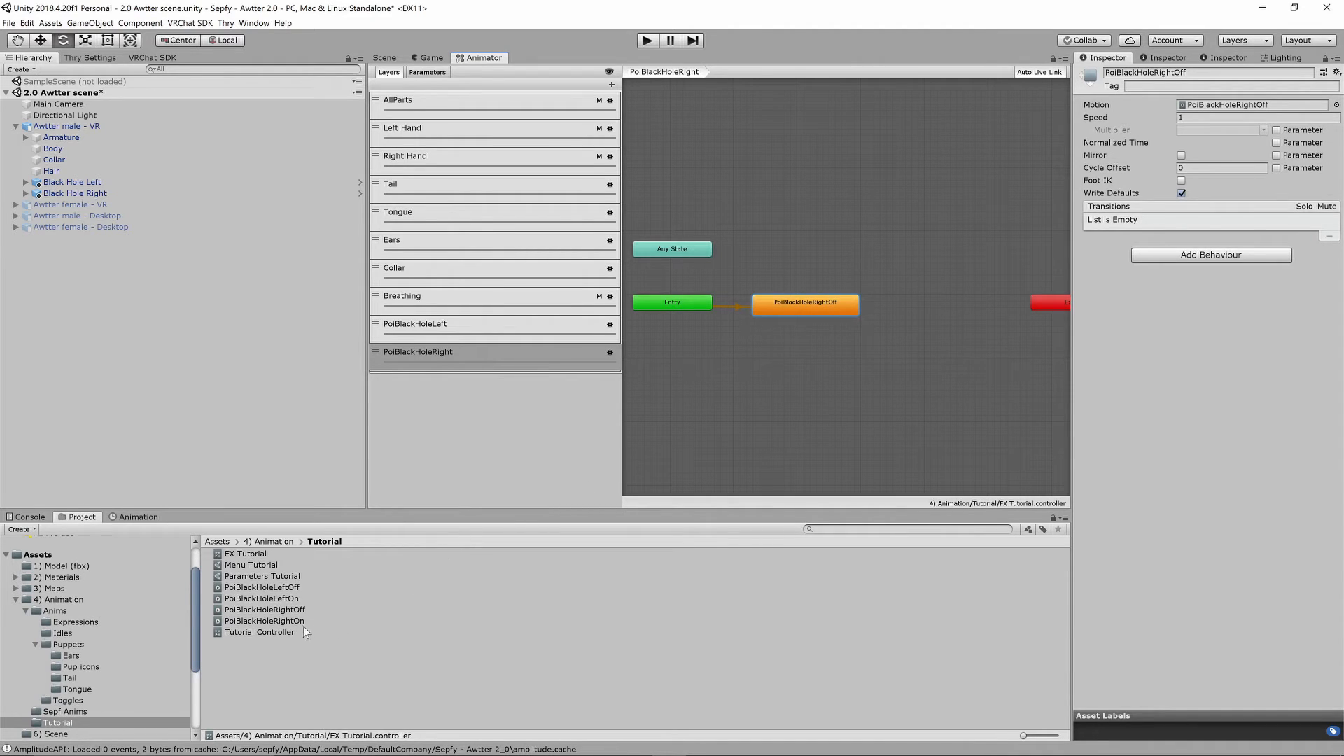
drag(295, 623, 943, 305)
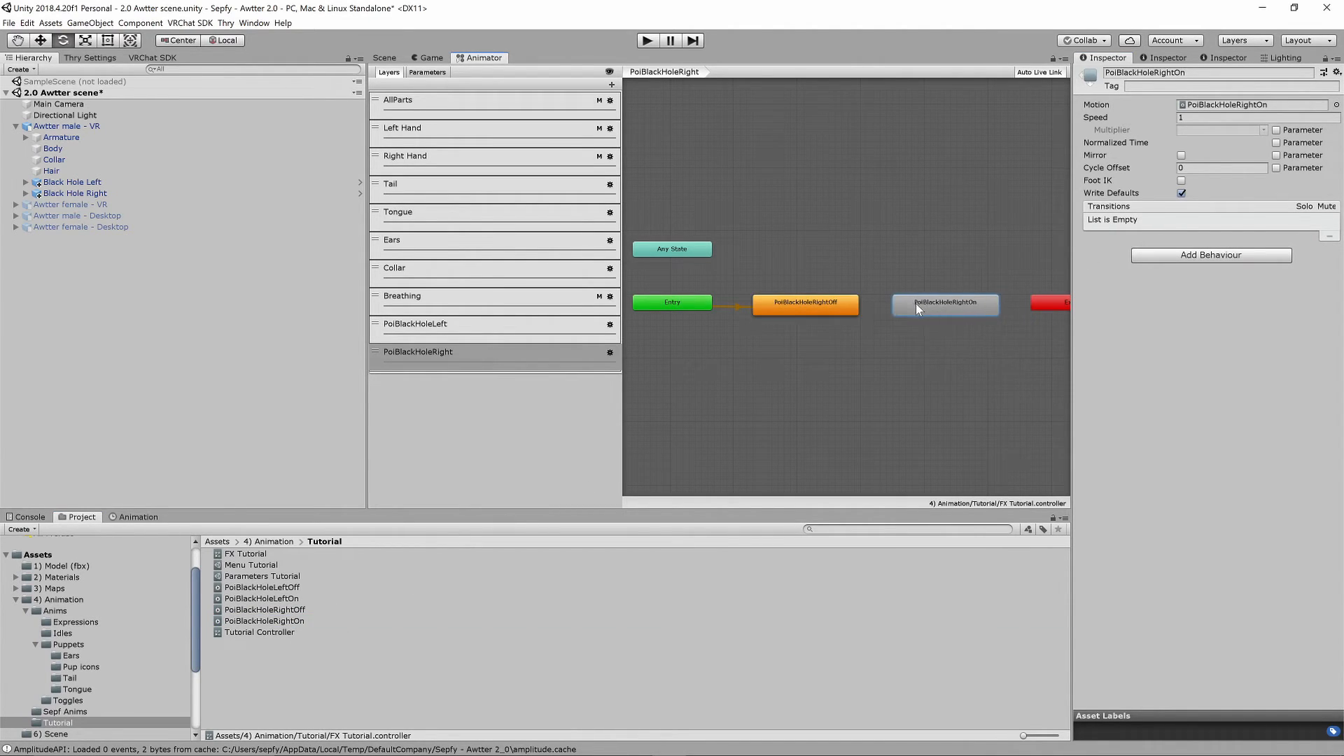
- Create transitions in both directions between the PoiBlackHoleRightOff and PoiBlackHoleRightOn states
right_click(842, 305)
click(869, 320)
click(922, 304)
right_click(922, 304)
click(952, 311)
click(826, 303)
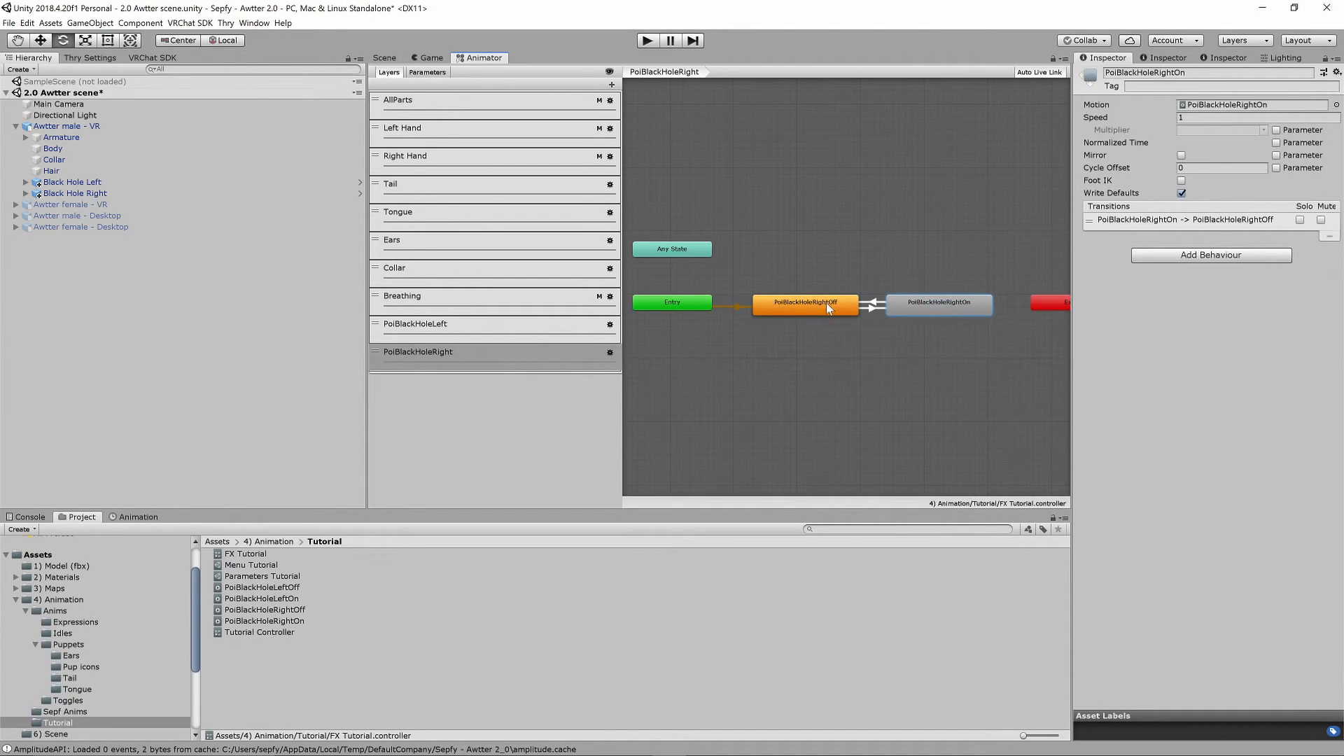
- Add the condition poiblackholeright Equals 1 to the transition from PoiBlackHoleRightOff to PoiBlackHoleRightOn
click(869, 308)
click(1312, 353)
click(1190, 338)
scroll(1169, 473, down, 1)
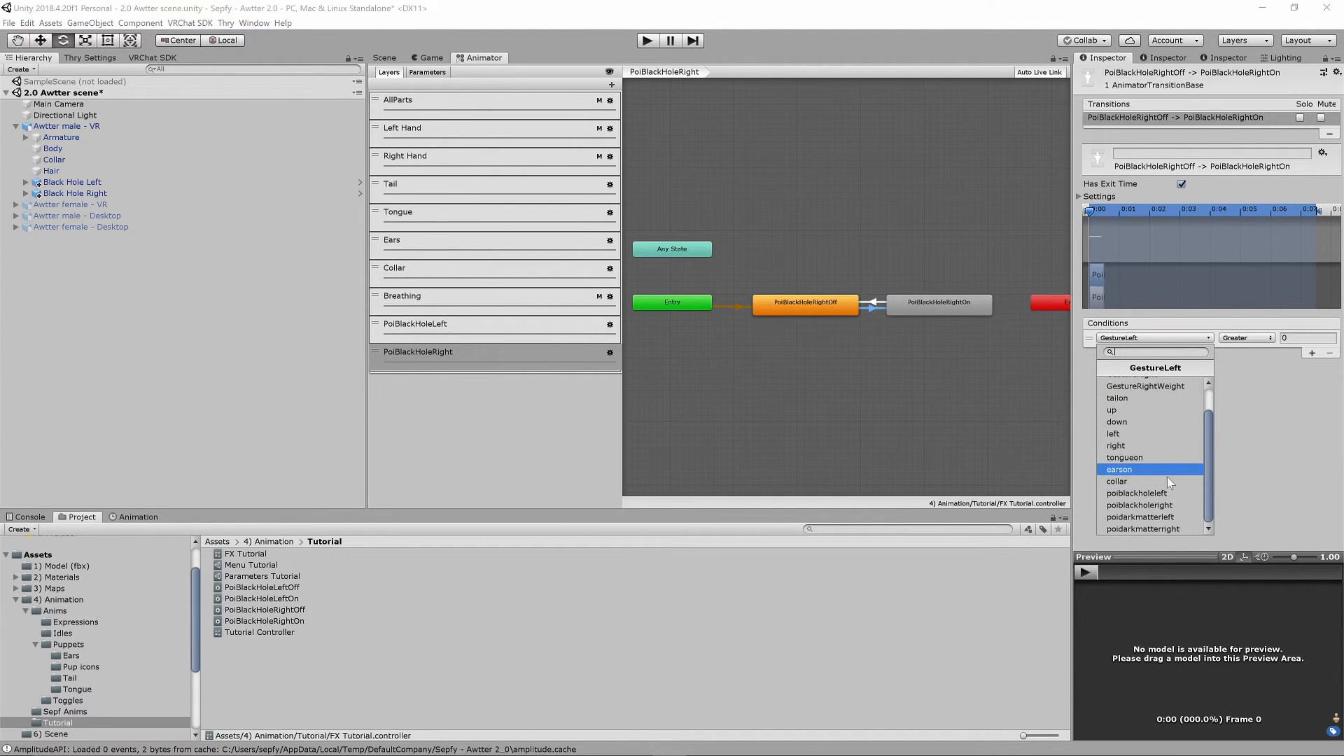
click(1159, 505)
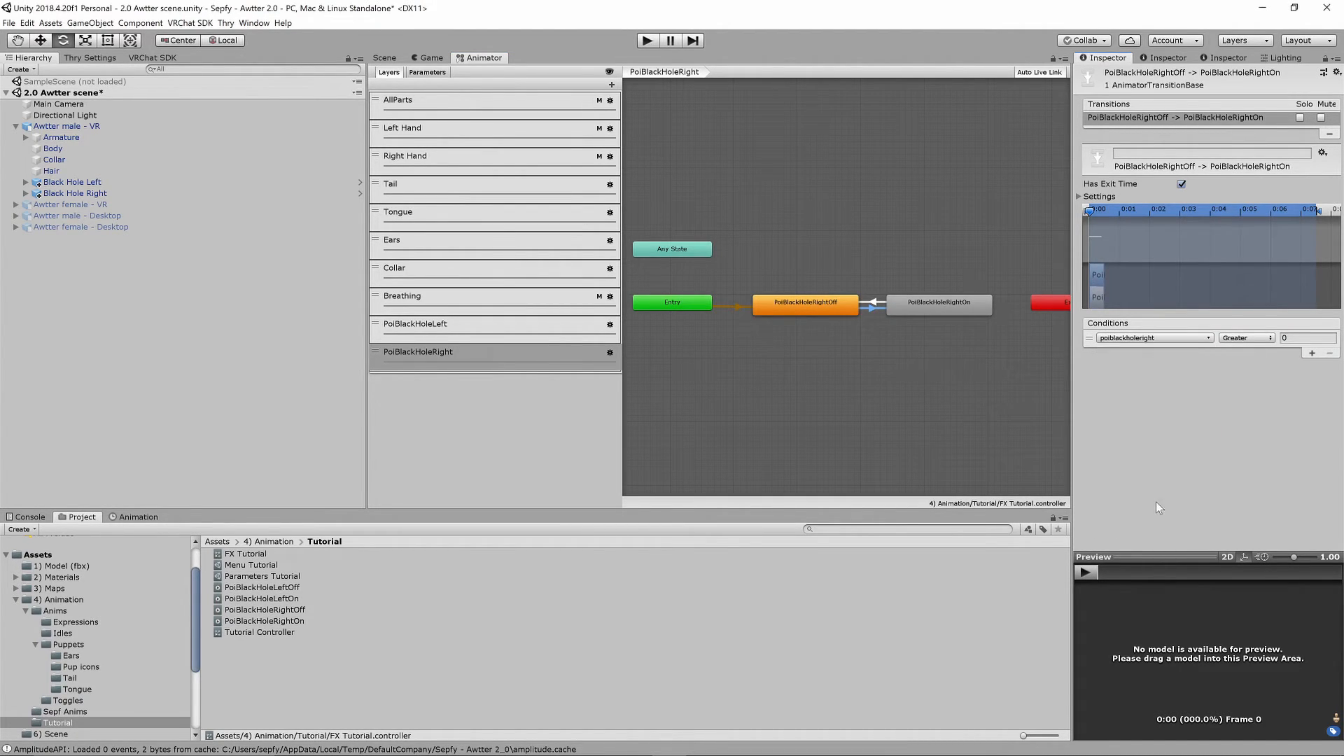
click(1247, 338)
click(1253, 364)
key(Tab)
text(1)
- Add the condition poiblackholeright Equals 0 to the transition from PoiBlackHoleRightOn to PoiBlackHoleRightOff
click(933, 315)
click(877, 303)
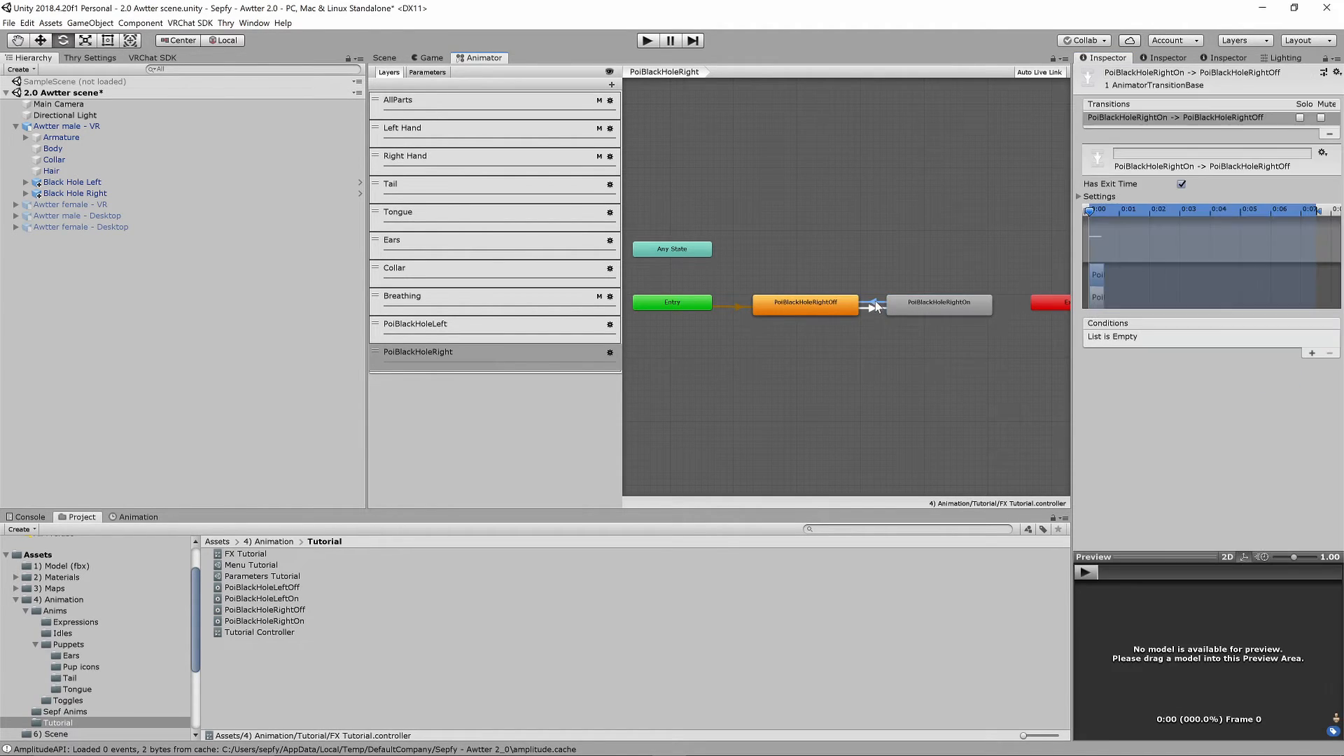
right_click(878, 301)
click(1314, 354)
click(1312, 354)
click(1179, 340)
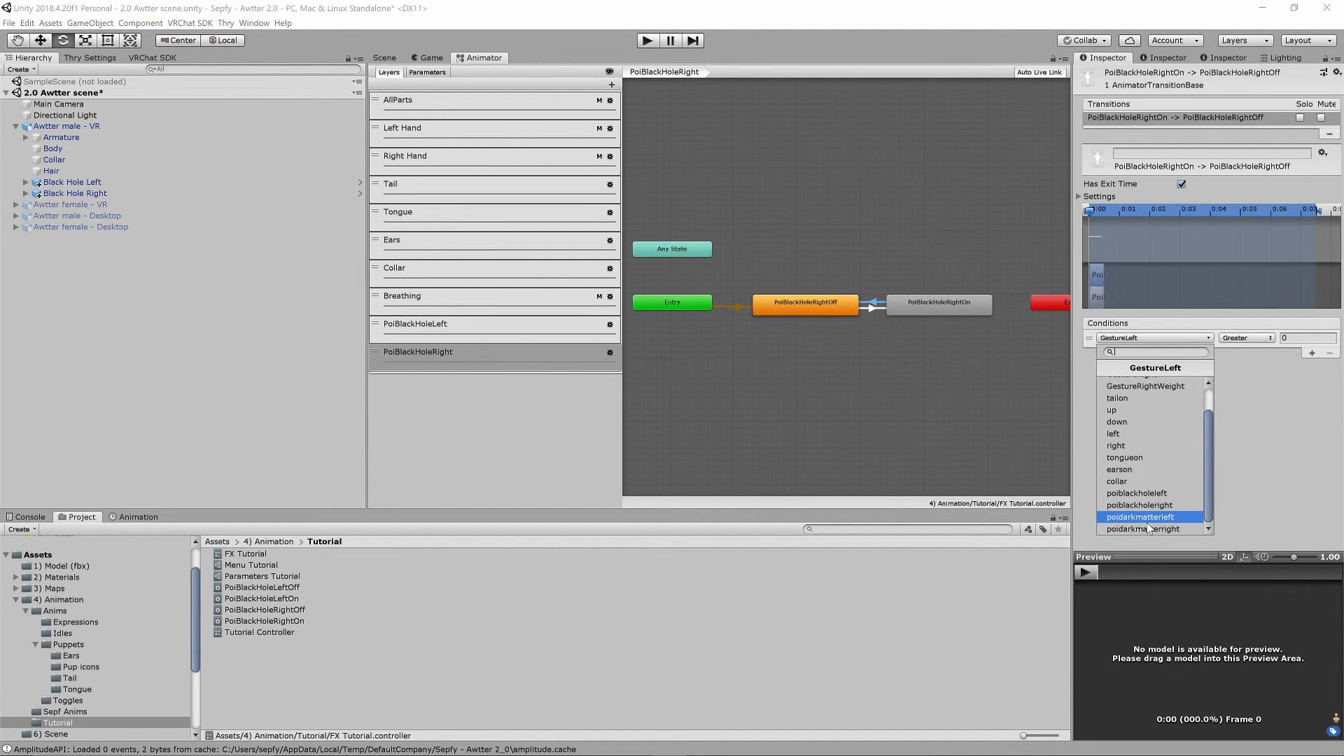
click(1142, 510)
click(1246, 338)
click(1248, 380)
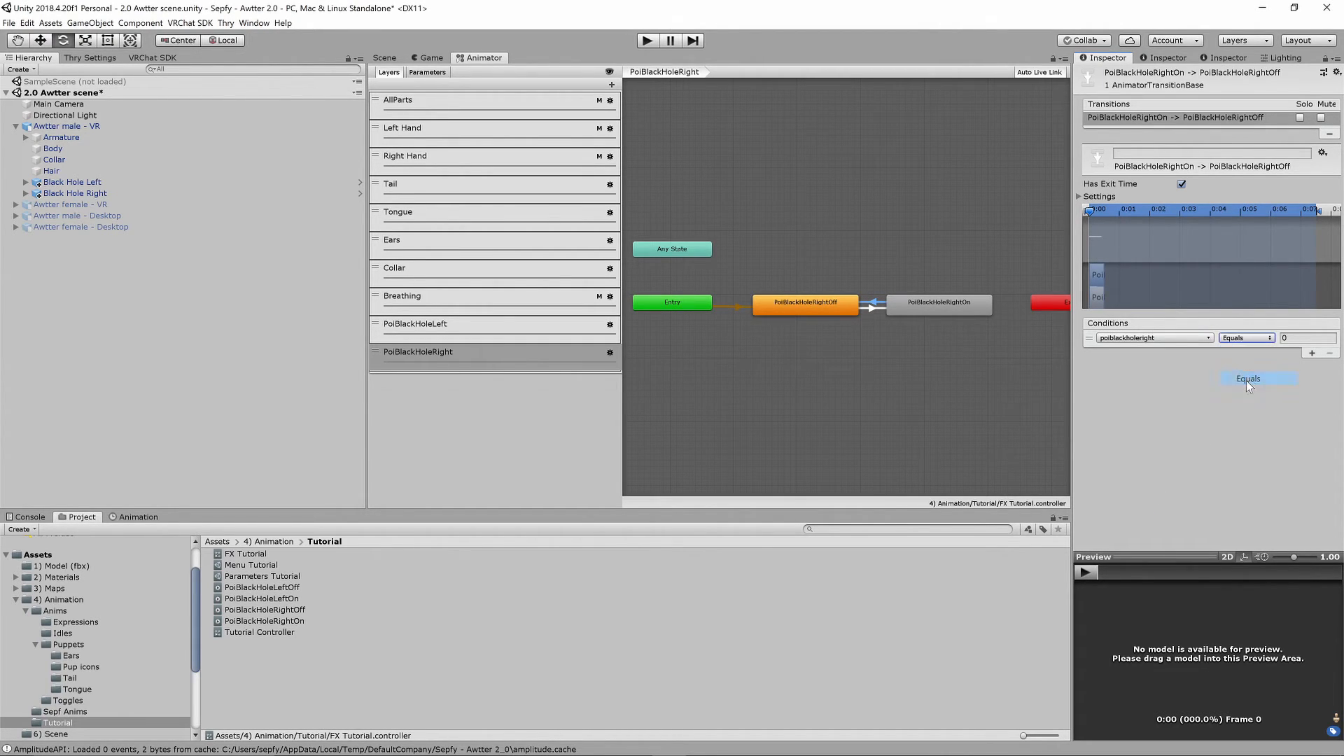
click(852, 376)
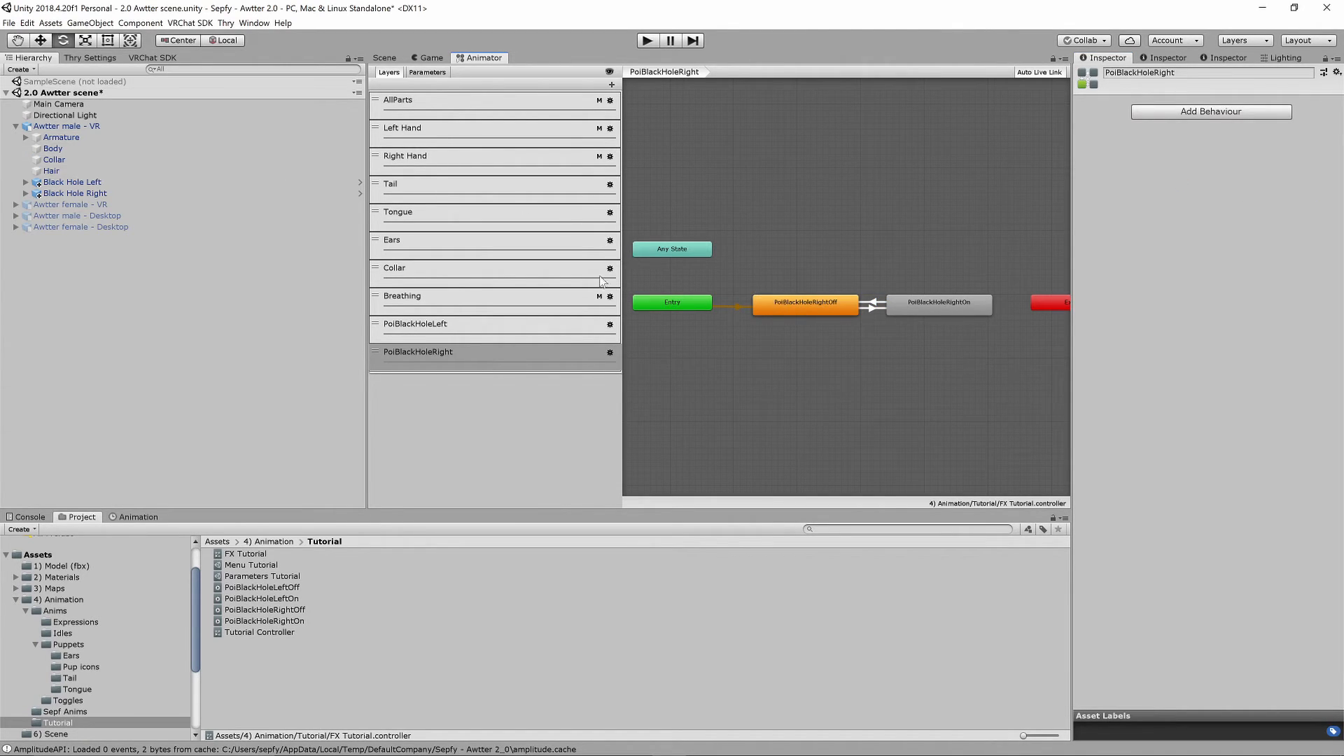
click(477, 350)
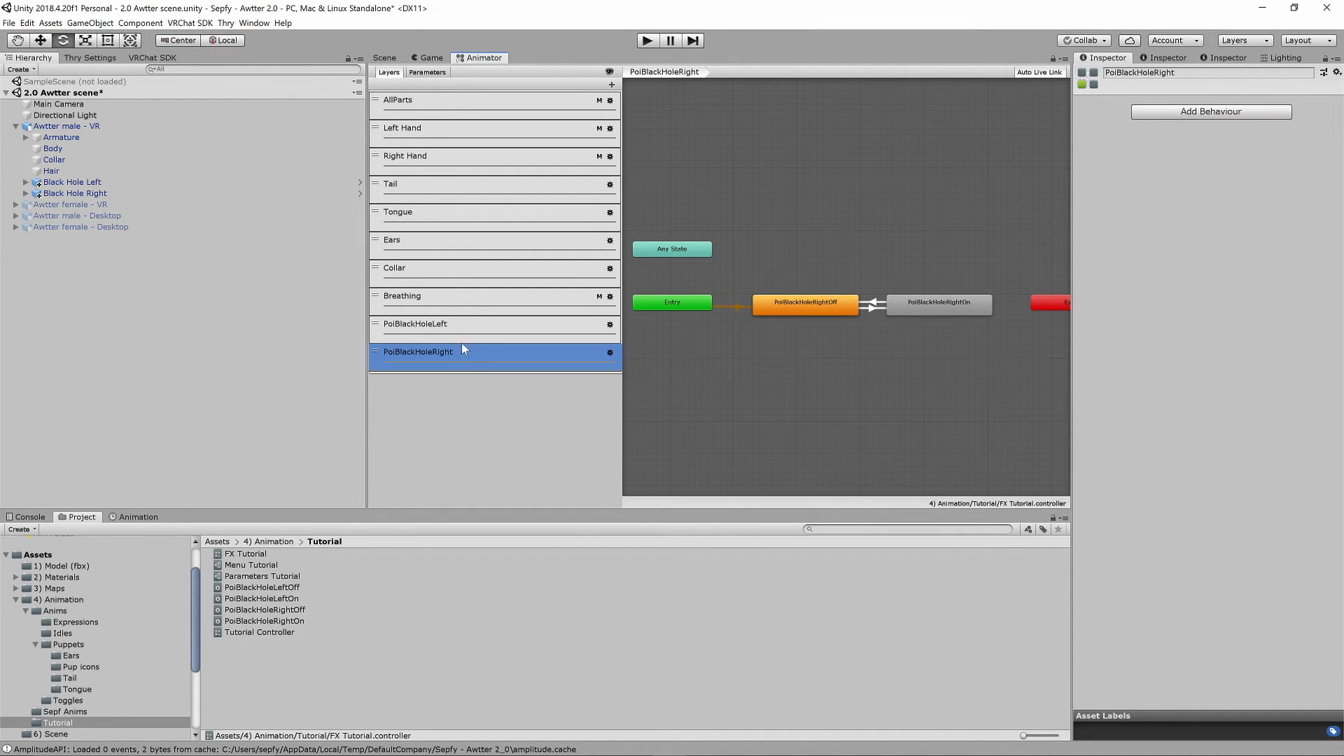
- Check the FX playable layers and the expressions menu and parameters assigned in the avatar descriptor of Awtter male - VR
click(62, 127)
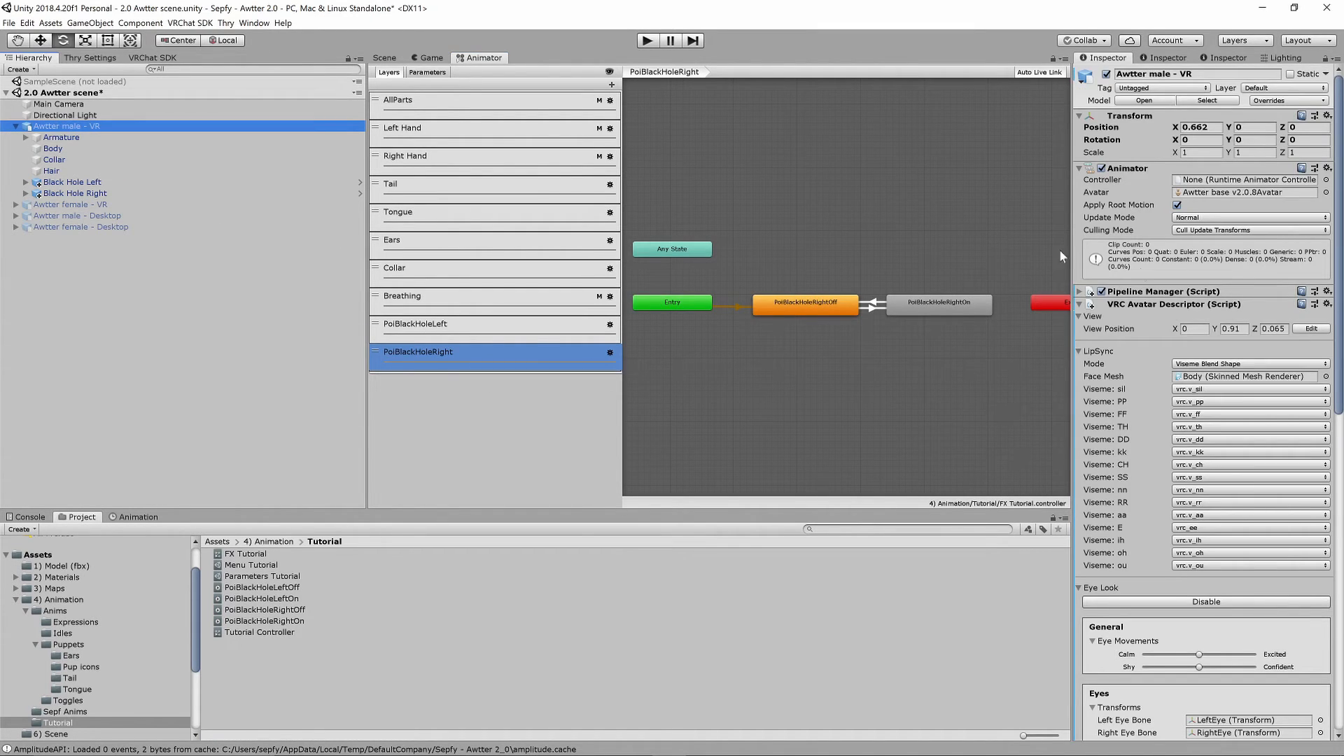
scroll(1220, 355, down, 10)
scroll(1201, 401, down, 10)
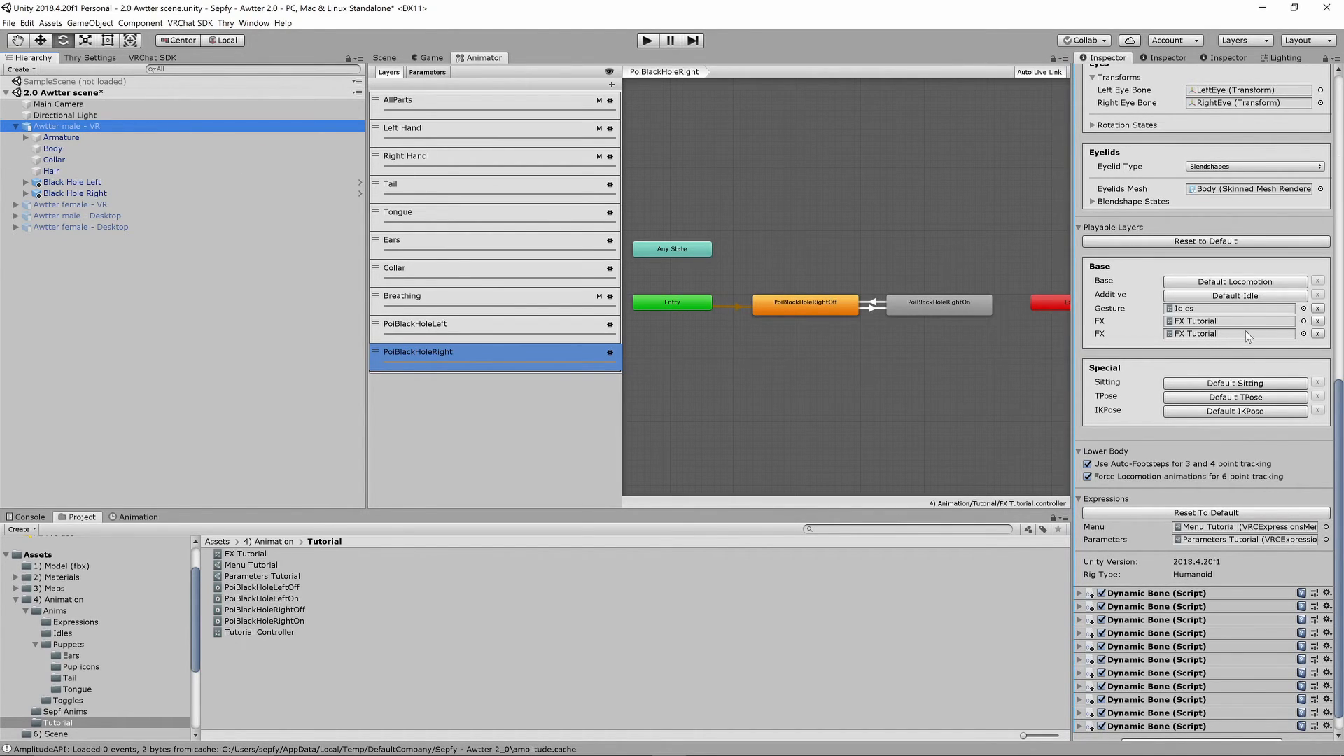
scroll(1183, 330, down, 1)
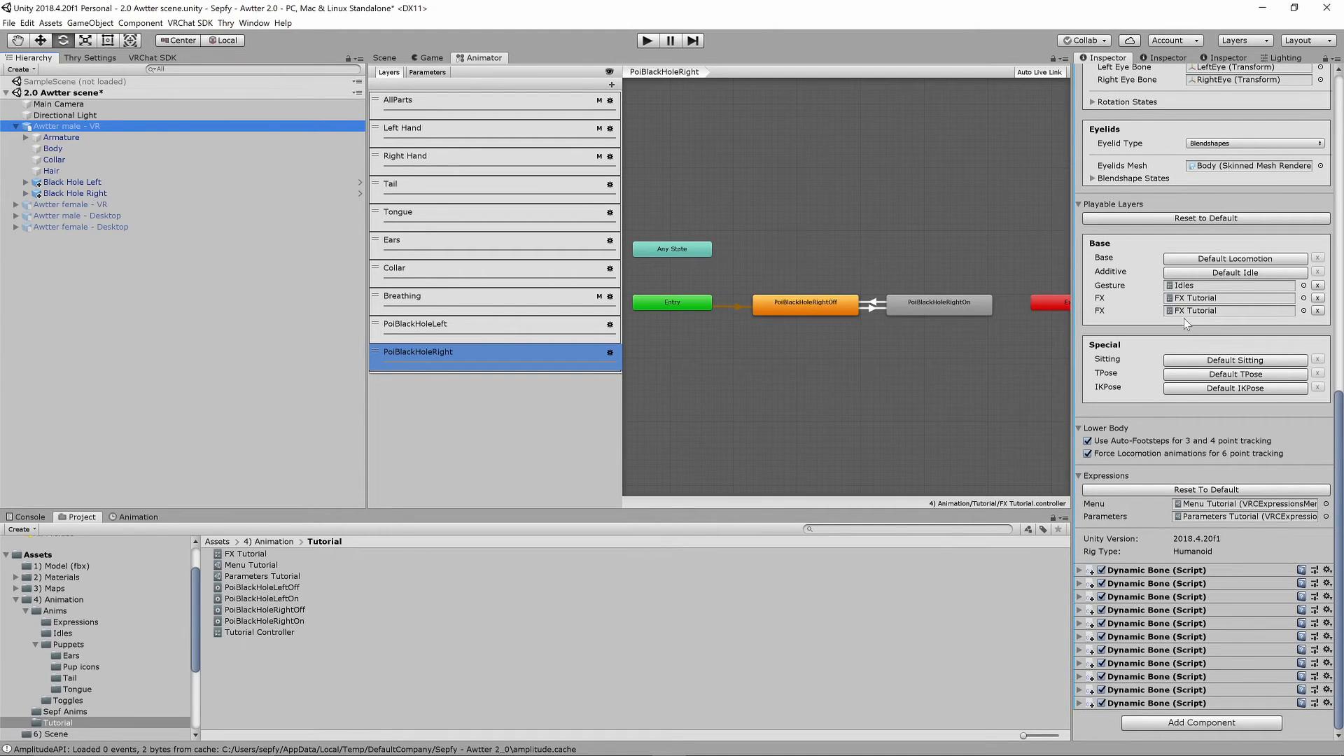
click(1202, 300)
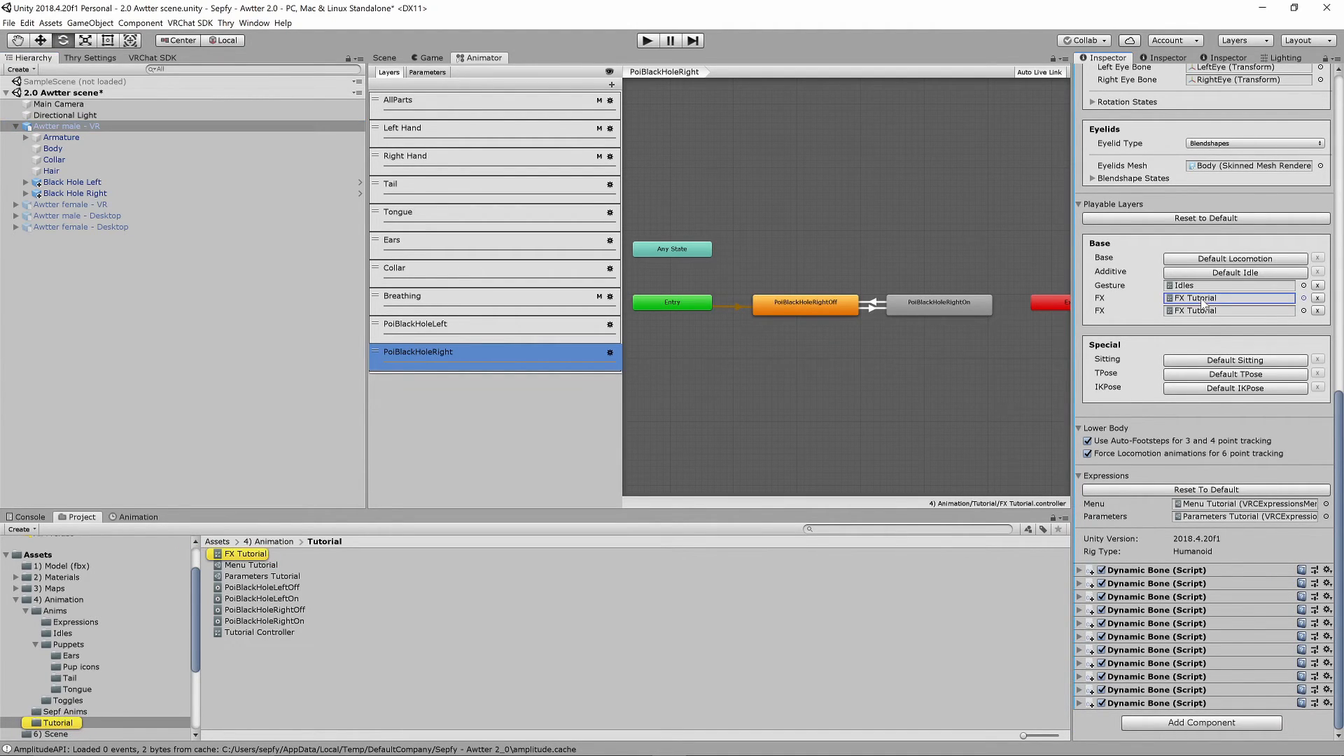
click(1206, 312)
click(1236, 504)
click(1236, 516)
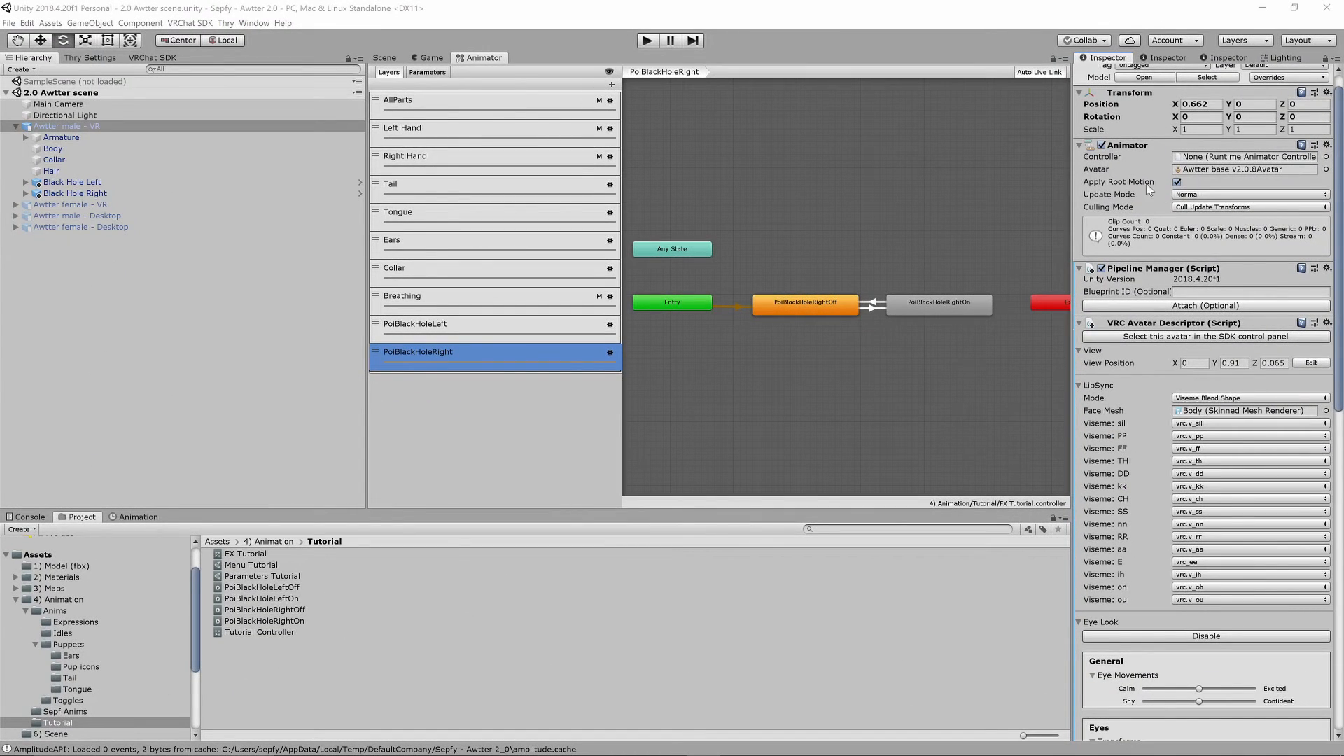
- Auto-fix the avatar's textures without streaming mip maps in the VRChat SDK builder, and build and publish the avatar for Windows
click(153, 58)
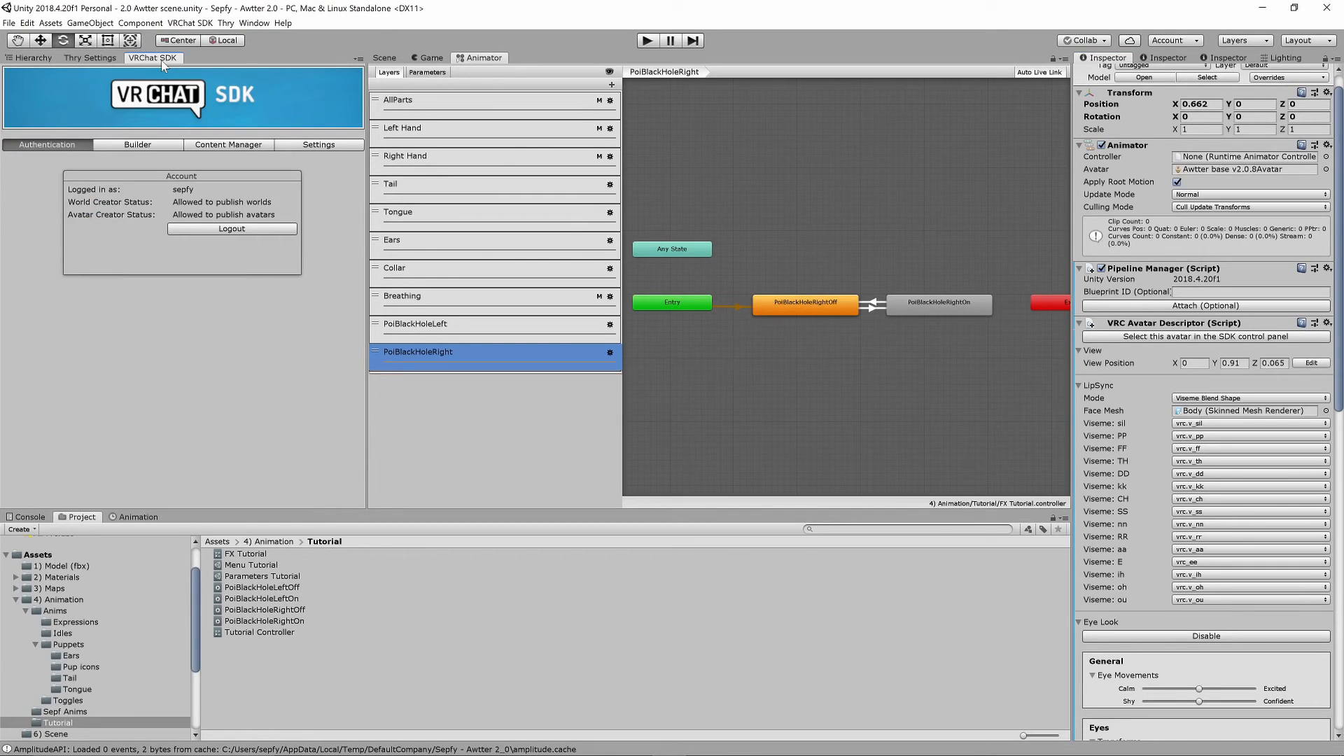
click(138, 145)
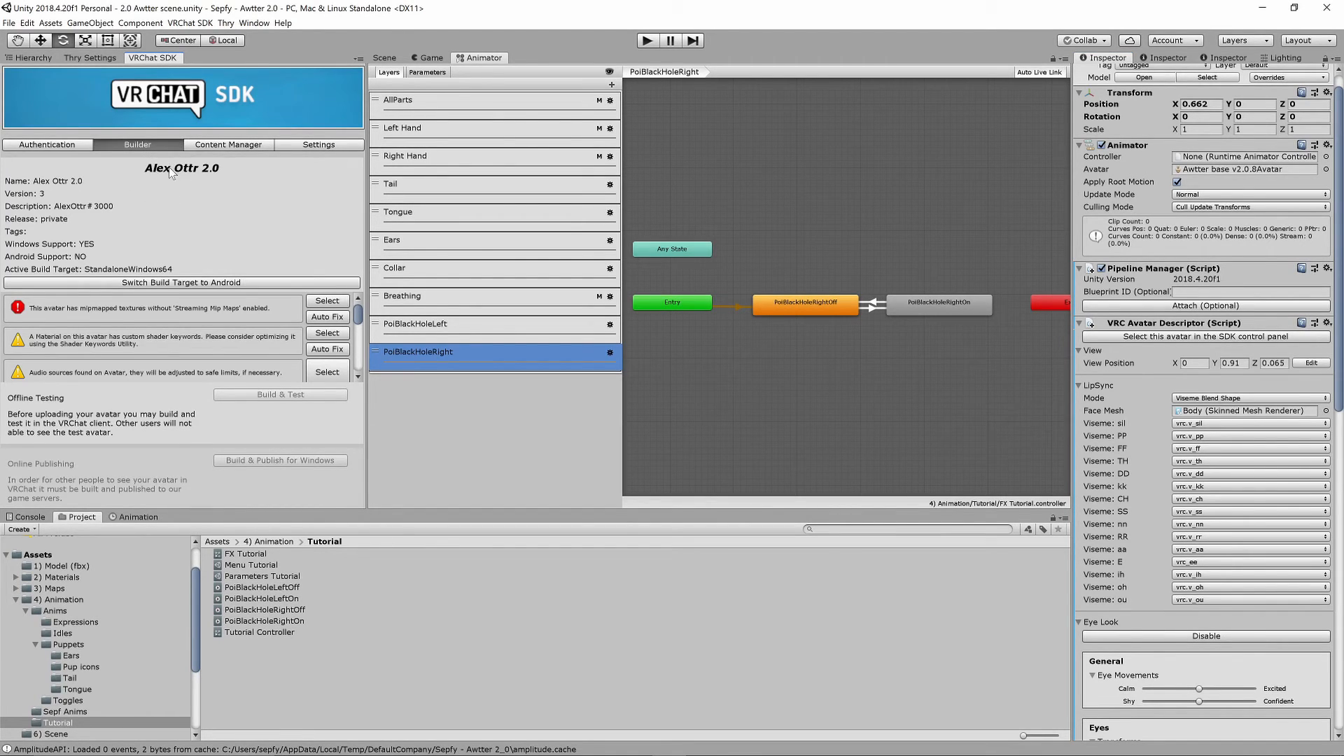
click(326, 317)
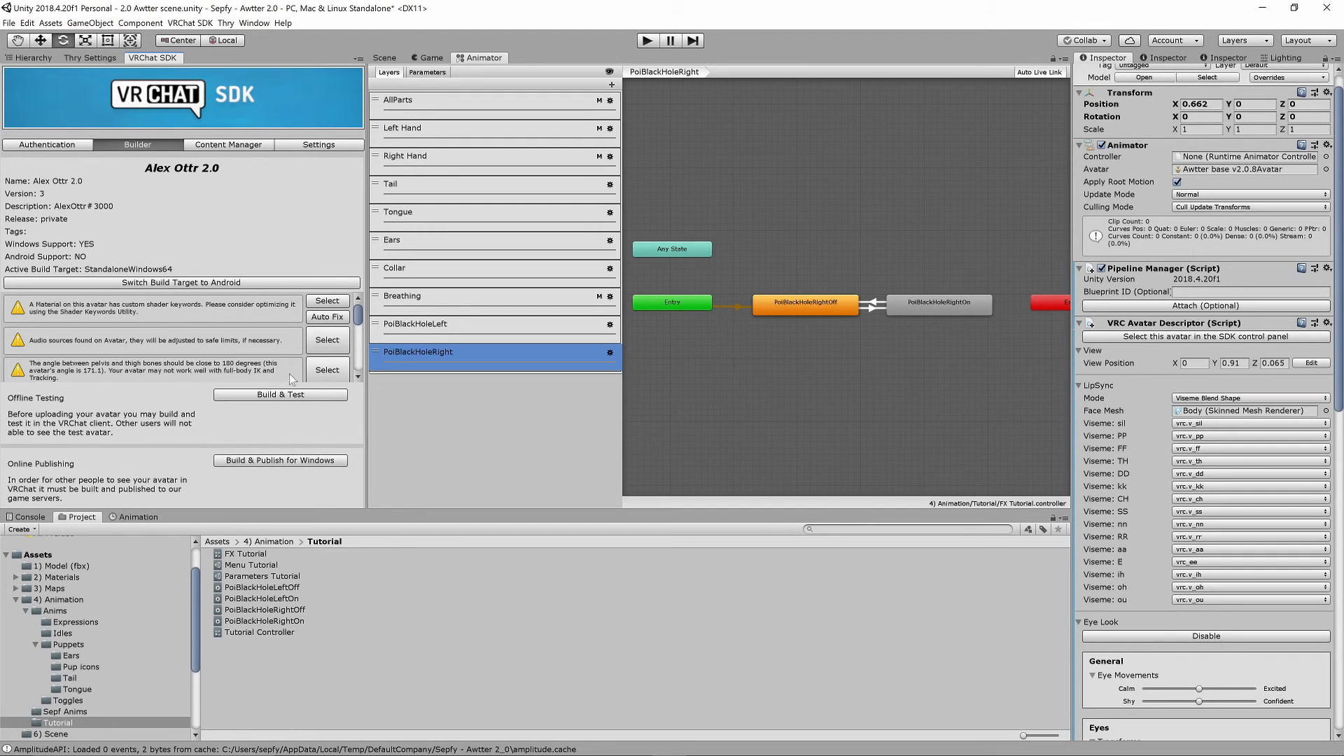
click(284, 462)
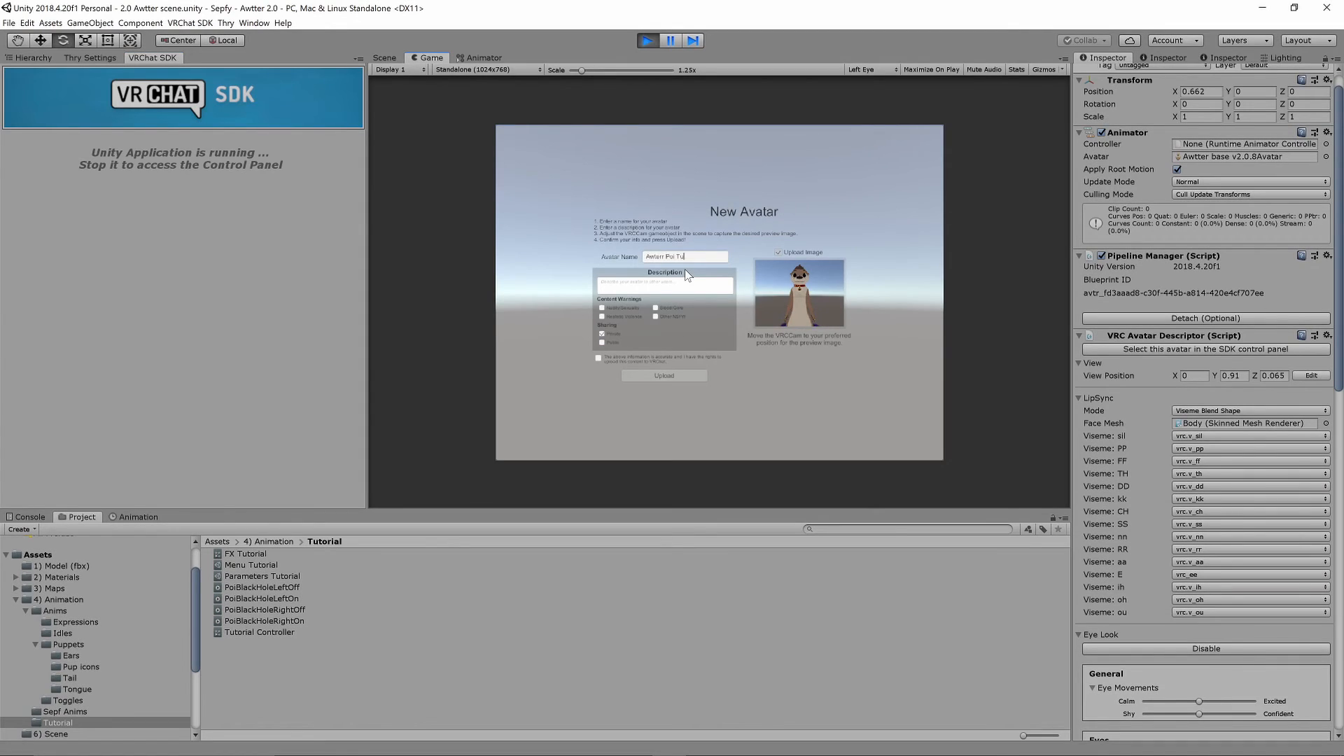
- Complete the new avatar's name so that it ends in "Poi Tutorial" and upload the avatar to VRChat
text(torial)
click(637, 280)
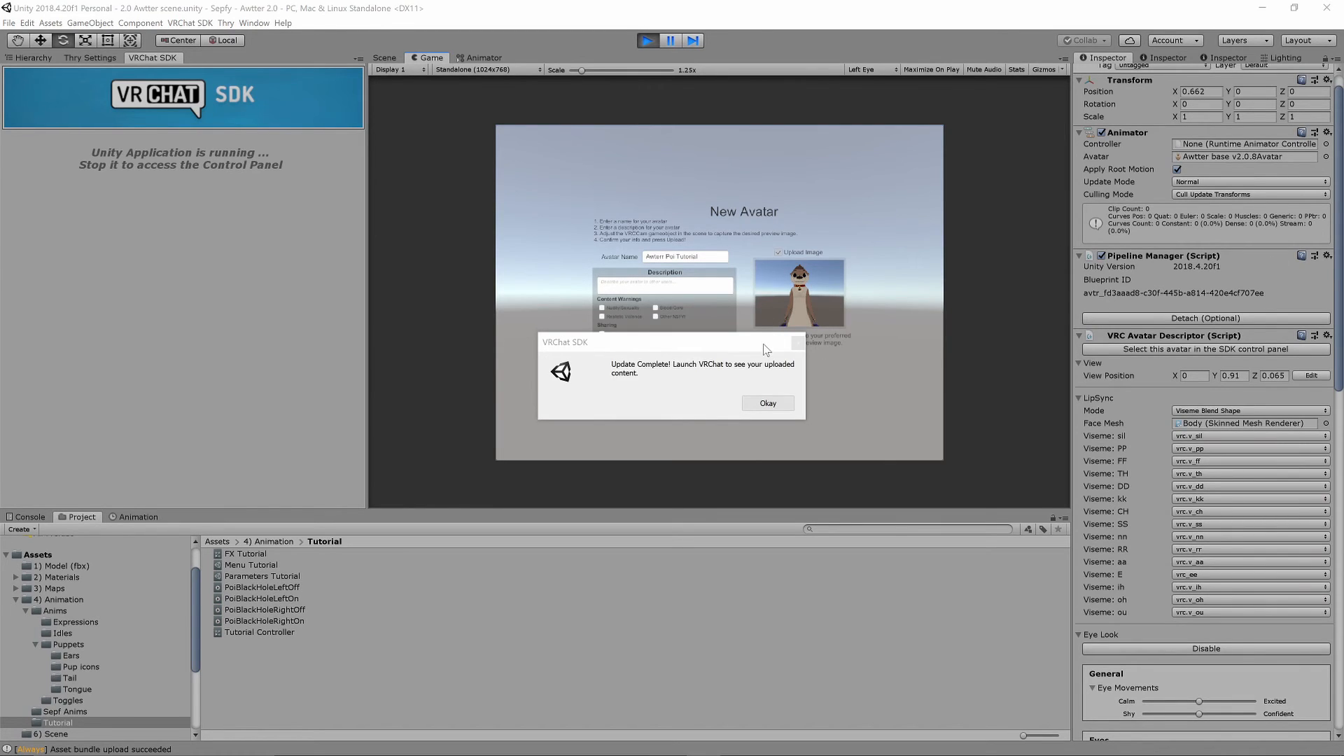
click(762, 401)
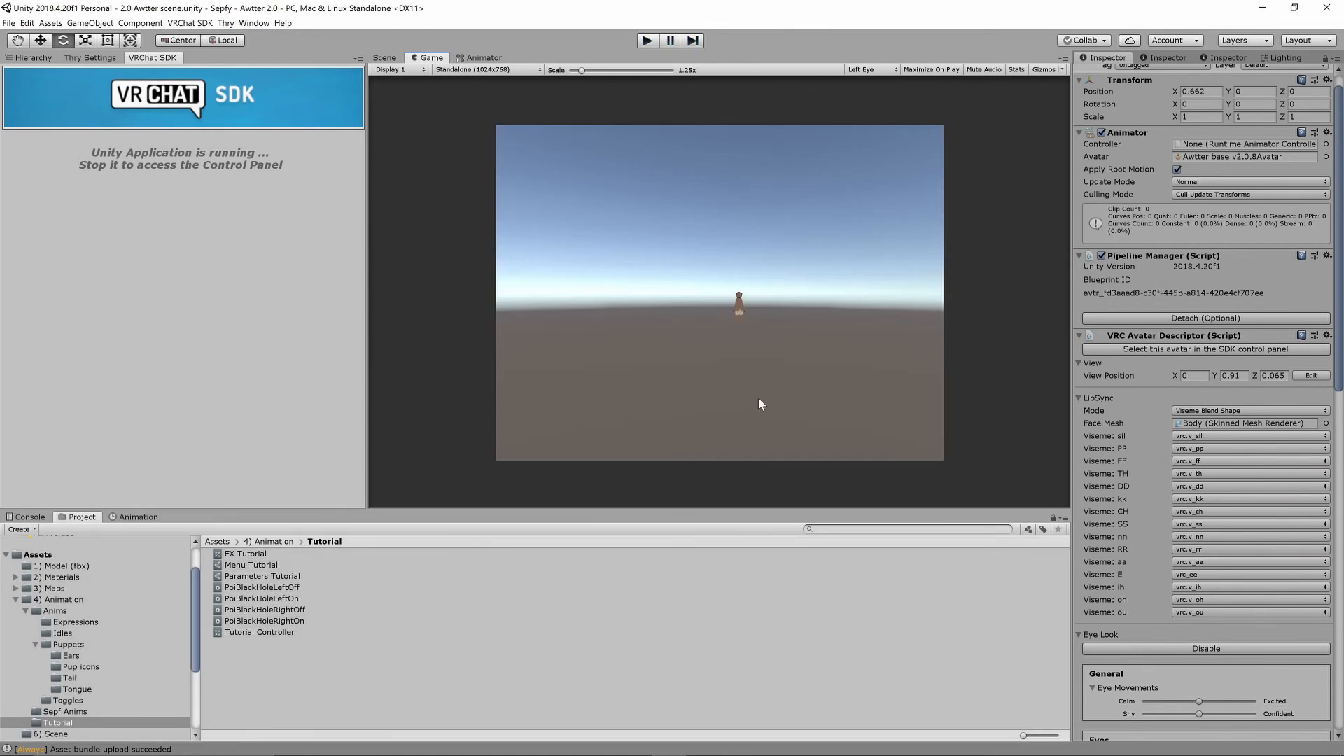